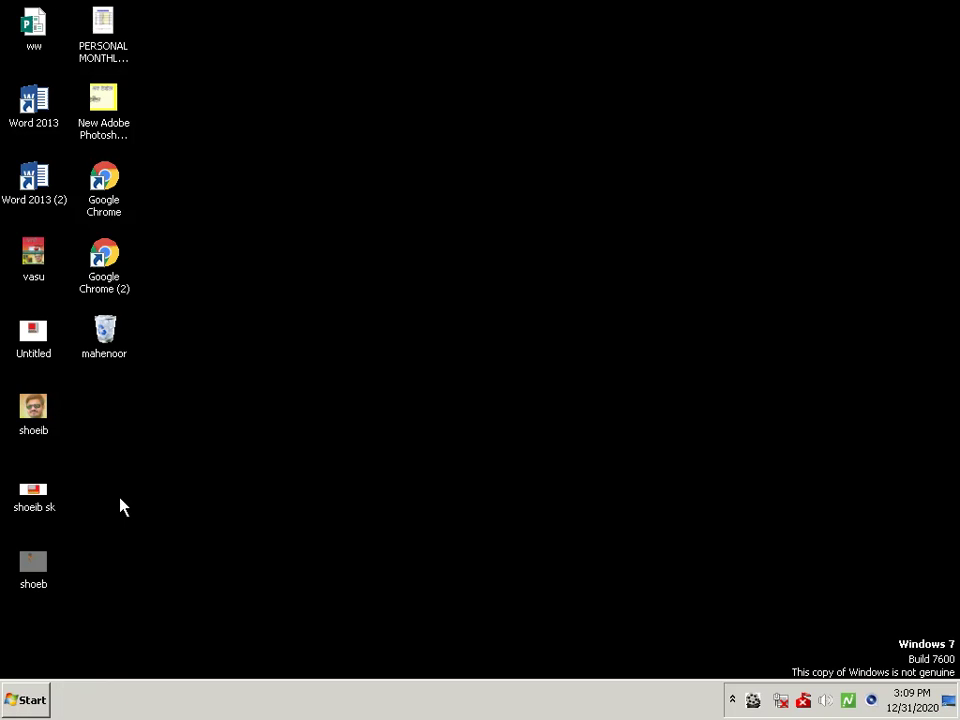
- Launch Word 2013 from Start, close the Activation Wizard, and create a blank document
{"action": "left_click", "coordinate": [10, 705]}
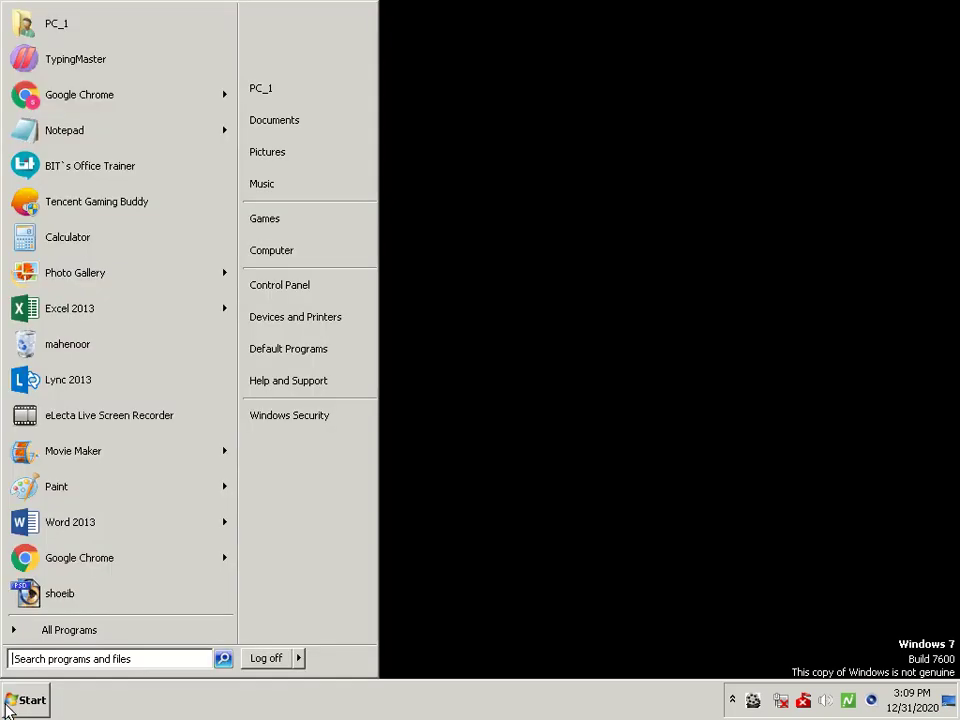
{"action": "left_click", "coordinate": [64, 520]}
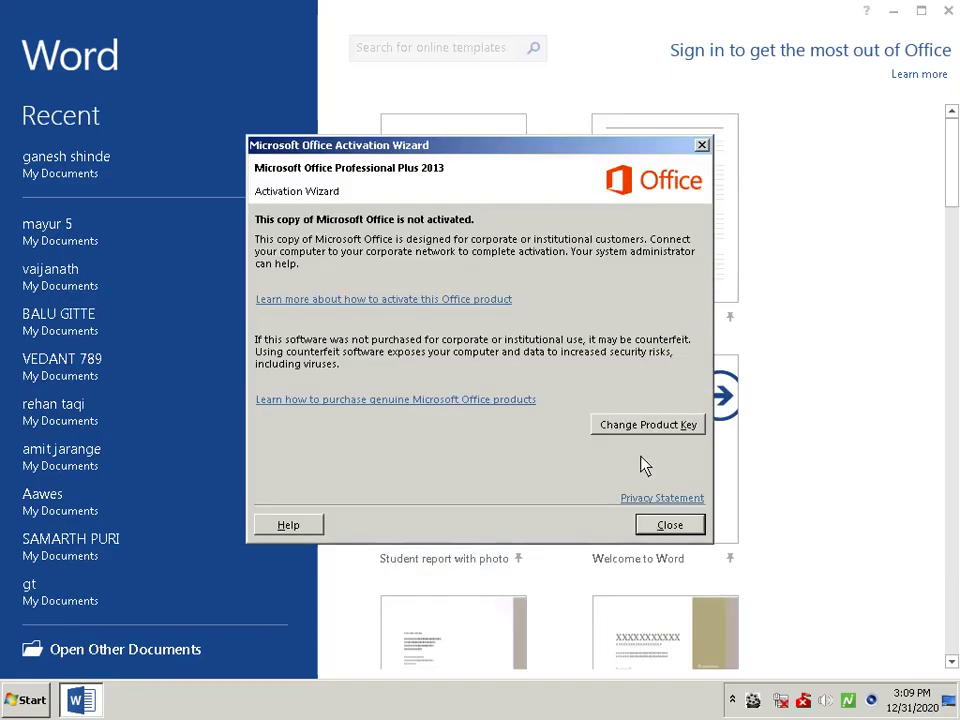
{"action": "left_click", "coordinate": [690, 526]}
{"action": "left_click", "coordinate": [485, 230]}
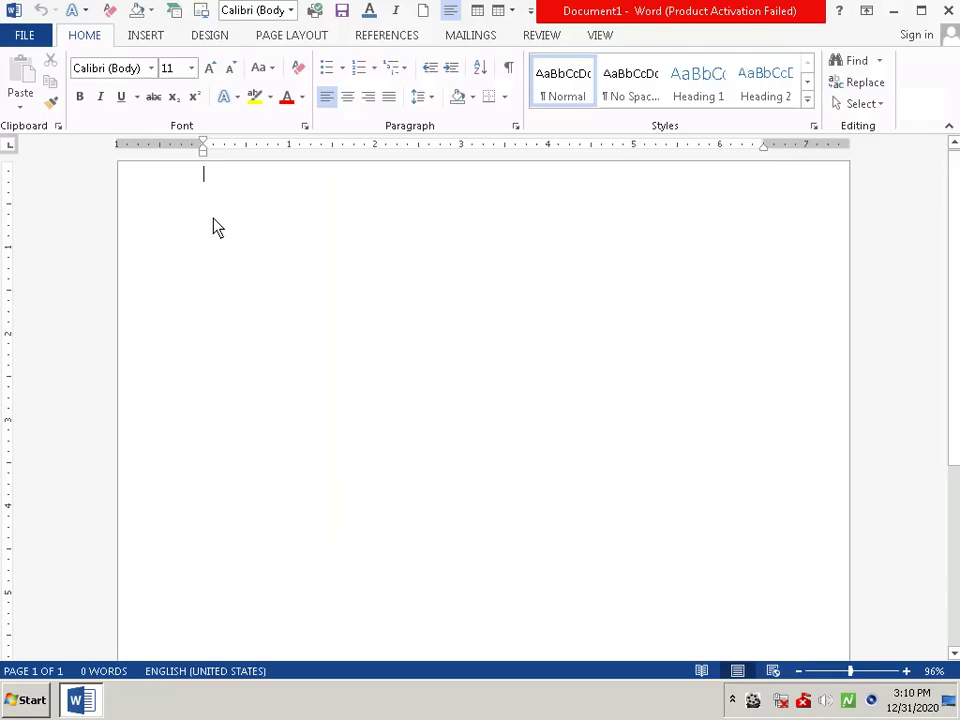
- Set the font size to 24, add blank lines, and type 'SHREE INFOTECH COMPUTERS'
{"action": "left_click", "coordinate": [190, 68]}
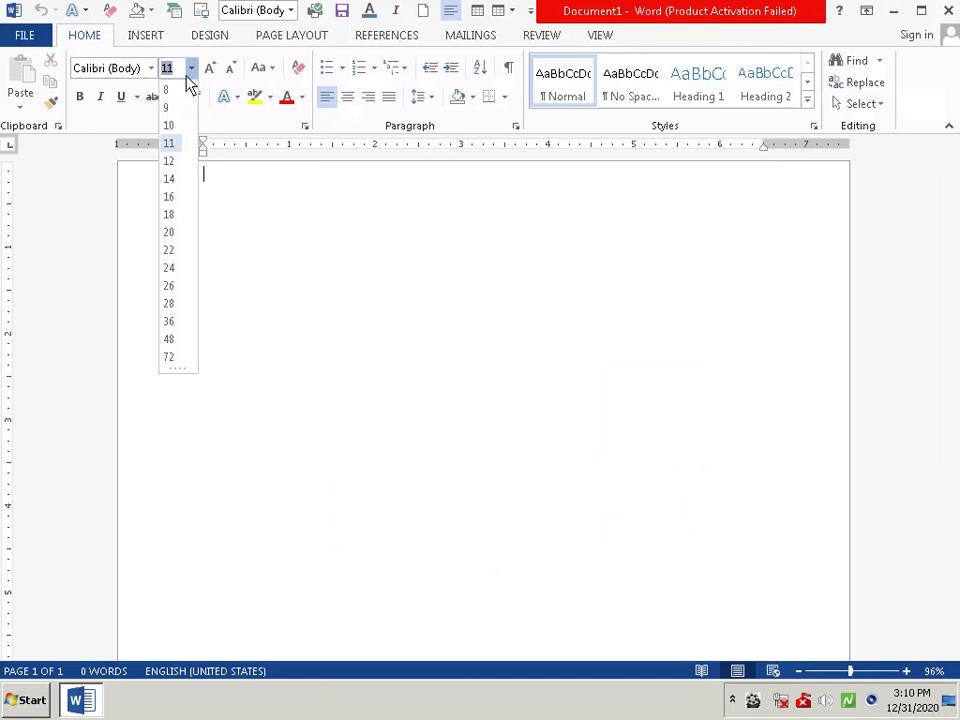
{"action": "left_click", "coordinate": [169, 268]}
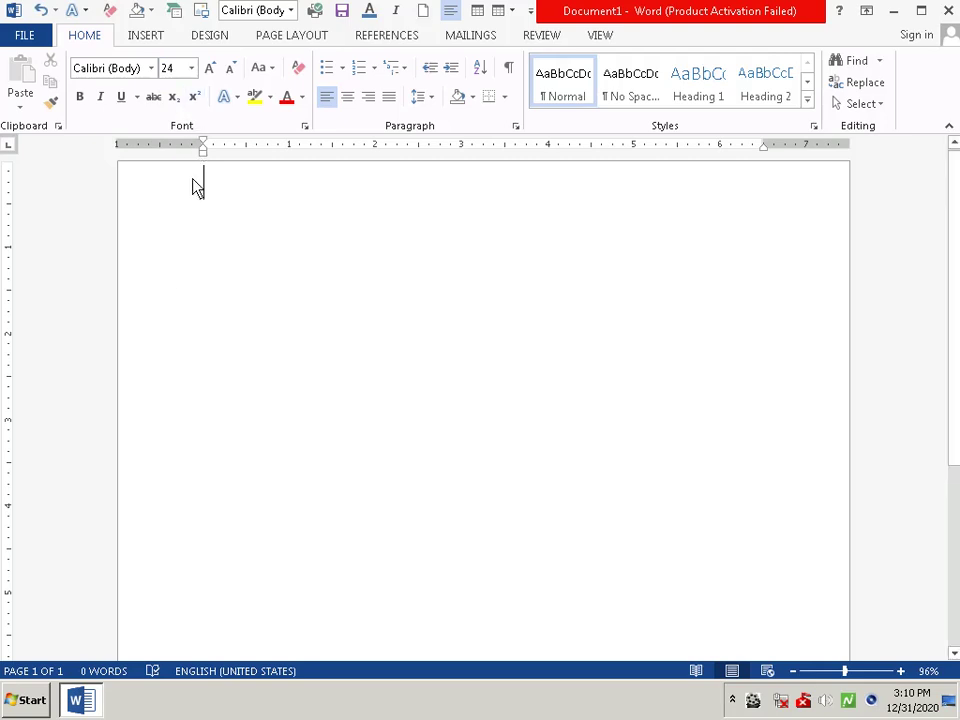
{"action": "key", "text": "Return"}
{"action": "key", "text": "Return"}
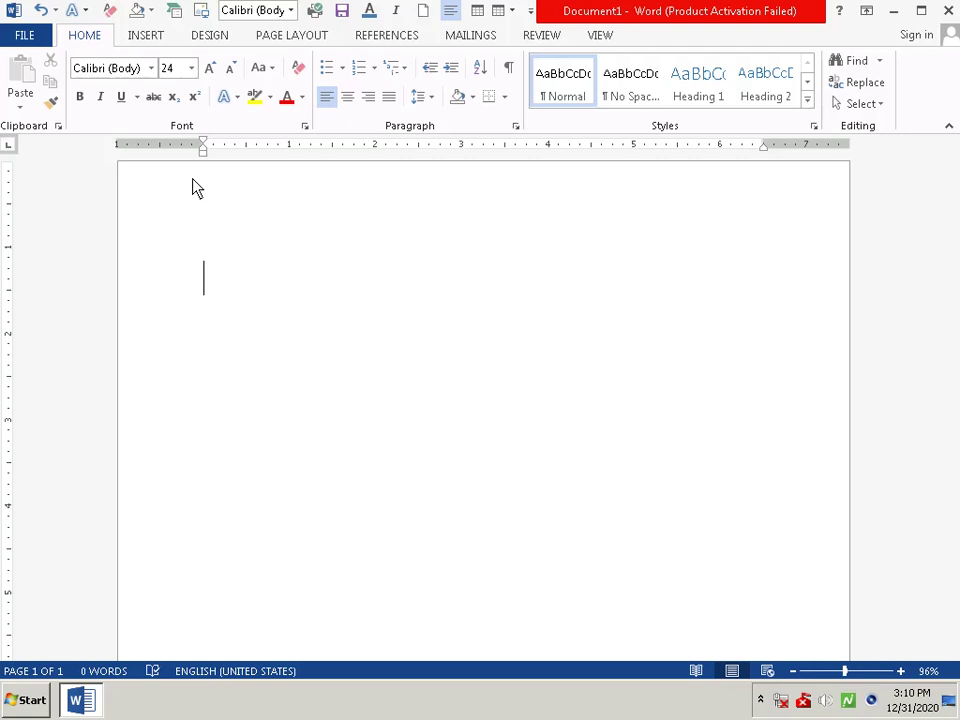
{"action": "type", "text": "sh"}
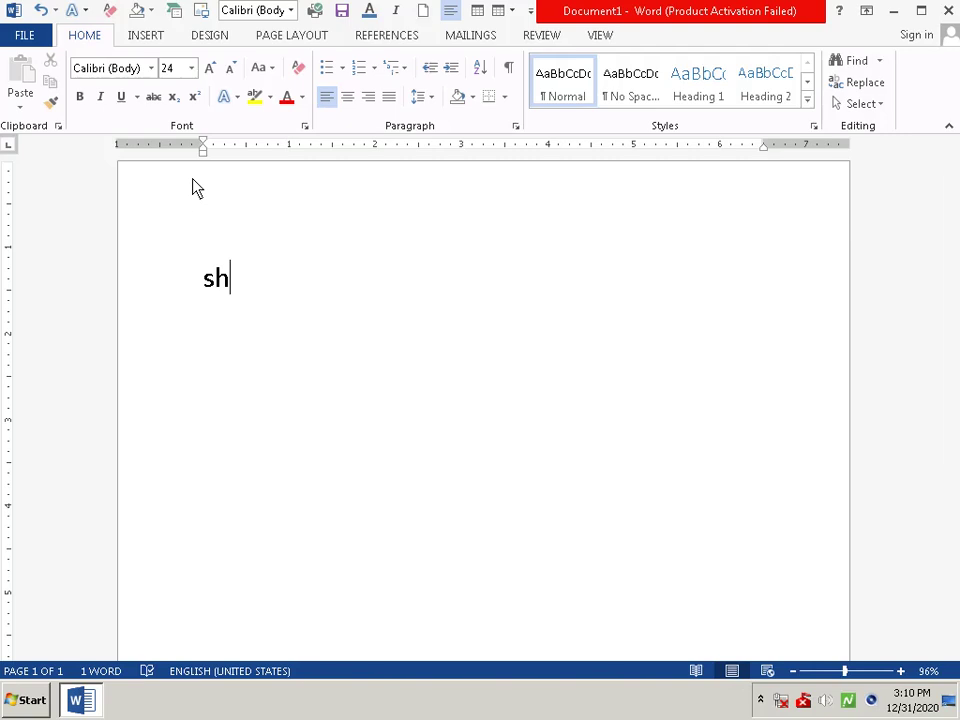
{"action": "key", "text": "BackSpace"}
{"action": "key", "text": "BackSpace"}
{"action": "type", "text": "S"}
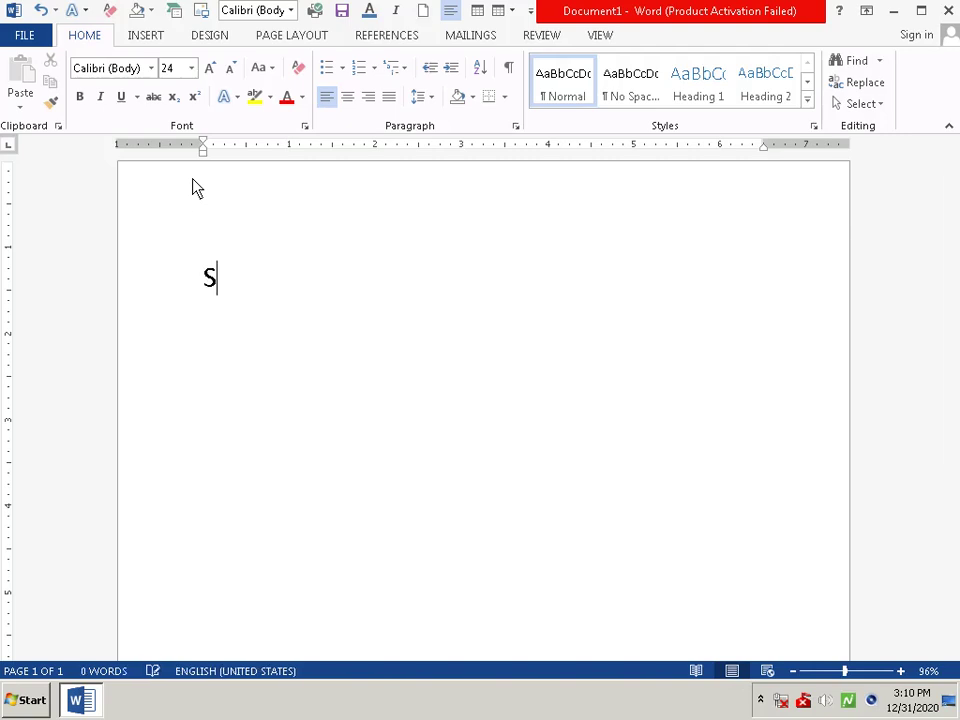
{"action": "type", "text": "HRE"}
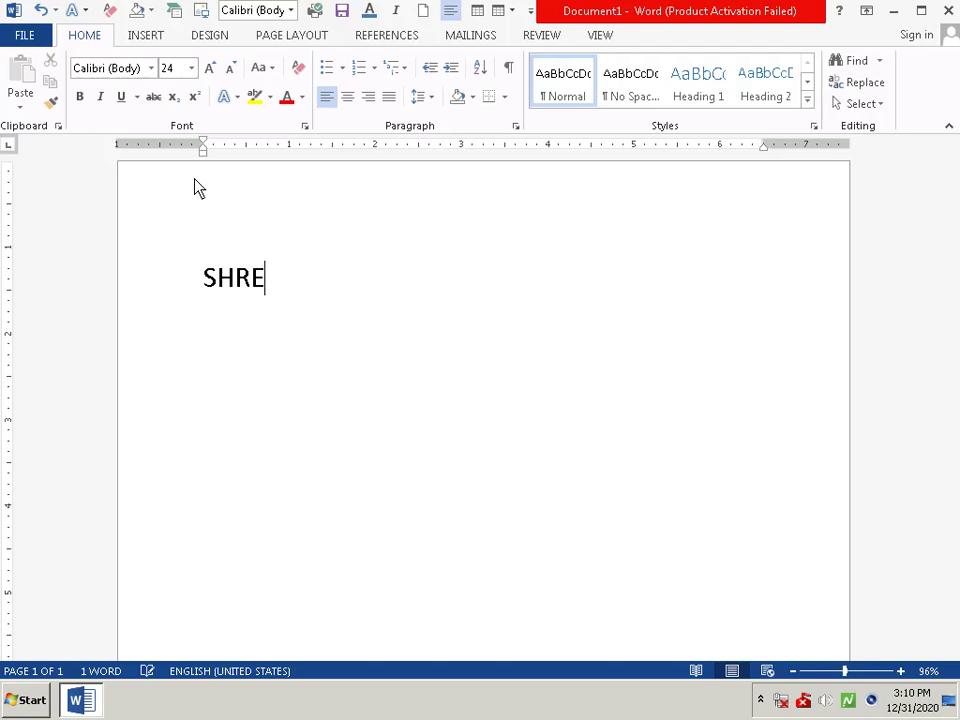
{"action": "type", "text": "E I"}
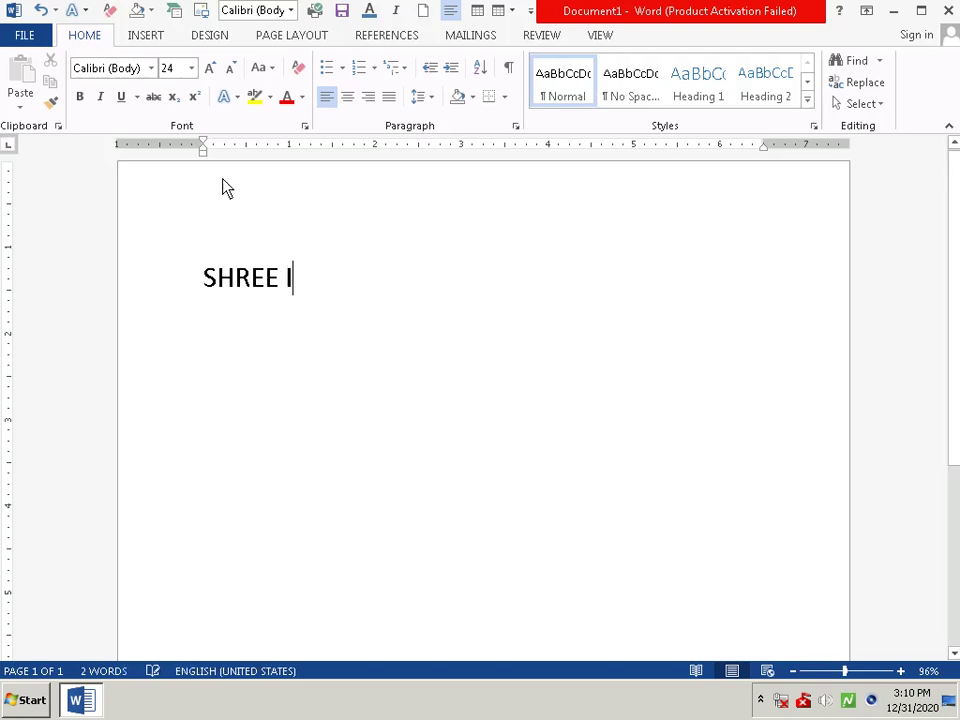
{"action": "type", "text": "NFO"}
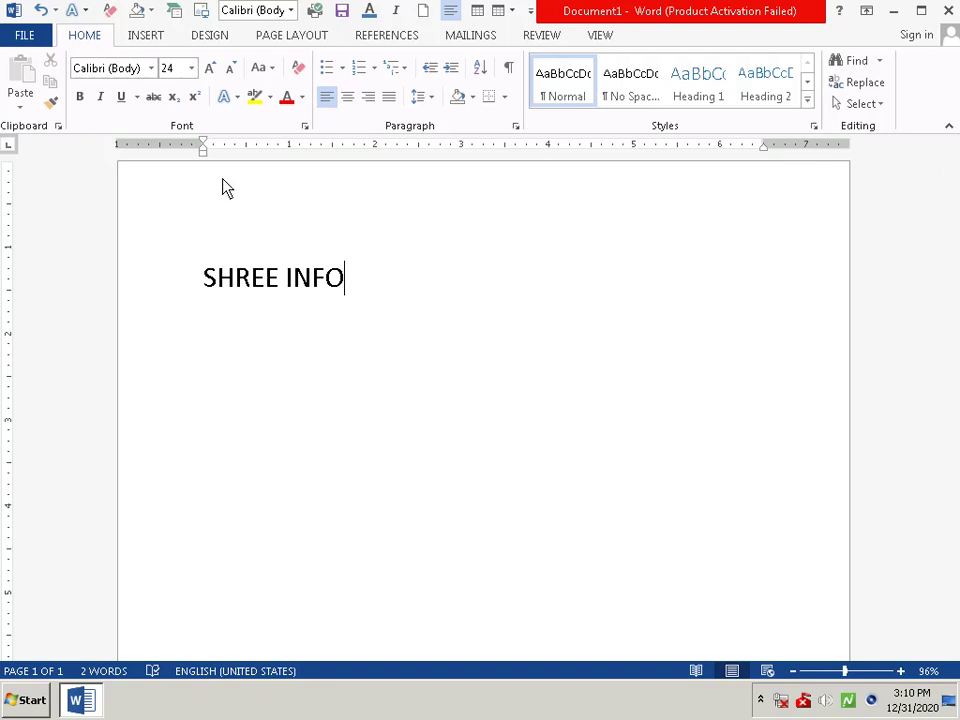
{"action": "type", "text": "TE"}
{"action": "type", "text": "CH"}
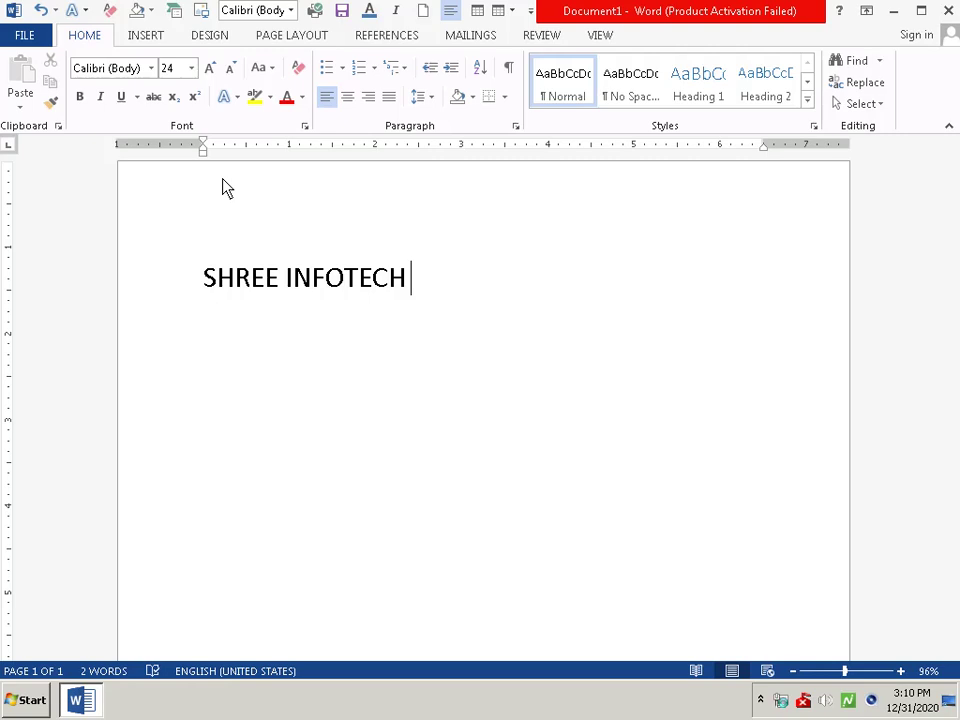
{"action": "type", "text": " CO"}
{"action": "type", "text": "M"}
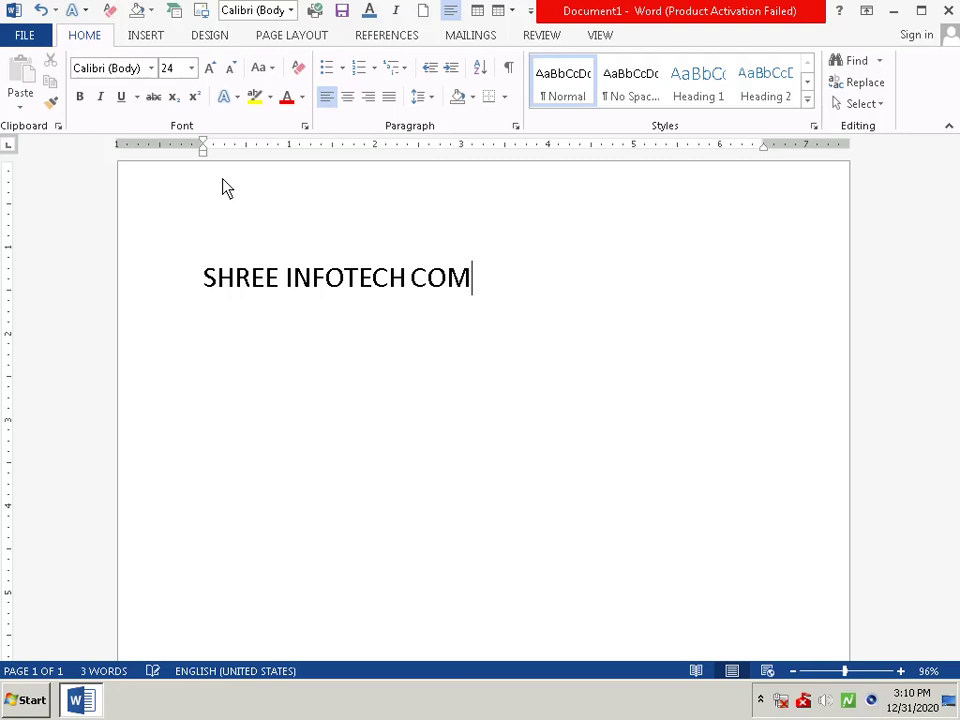
{"action": "type", "text": "PU"}
{"action": "type", "text": "T"}
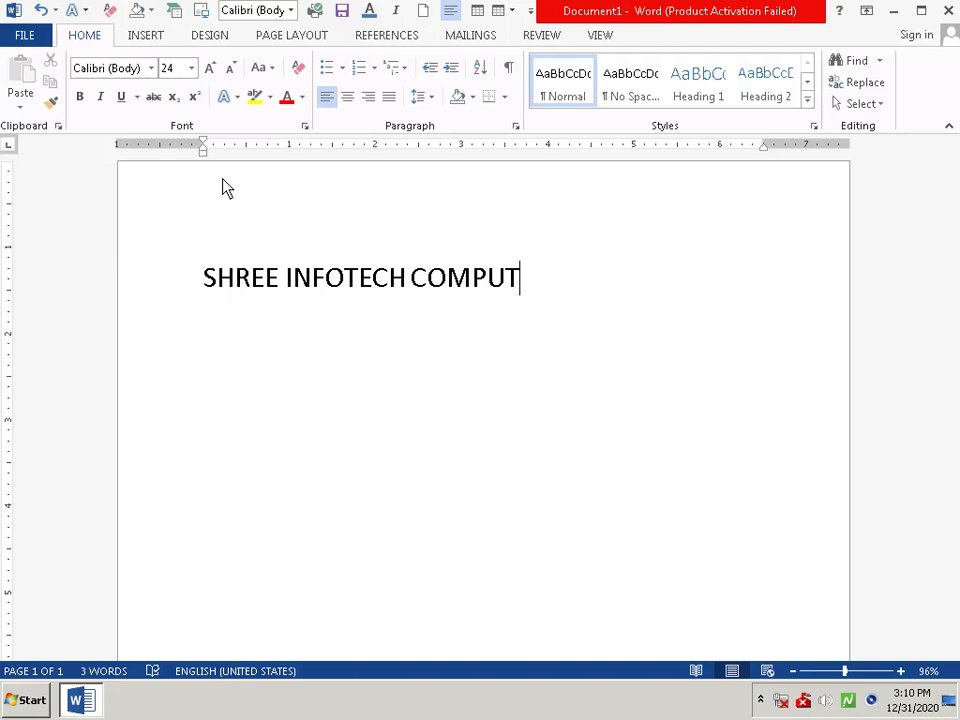
{"action": "type", "text": "ERS"}
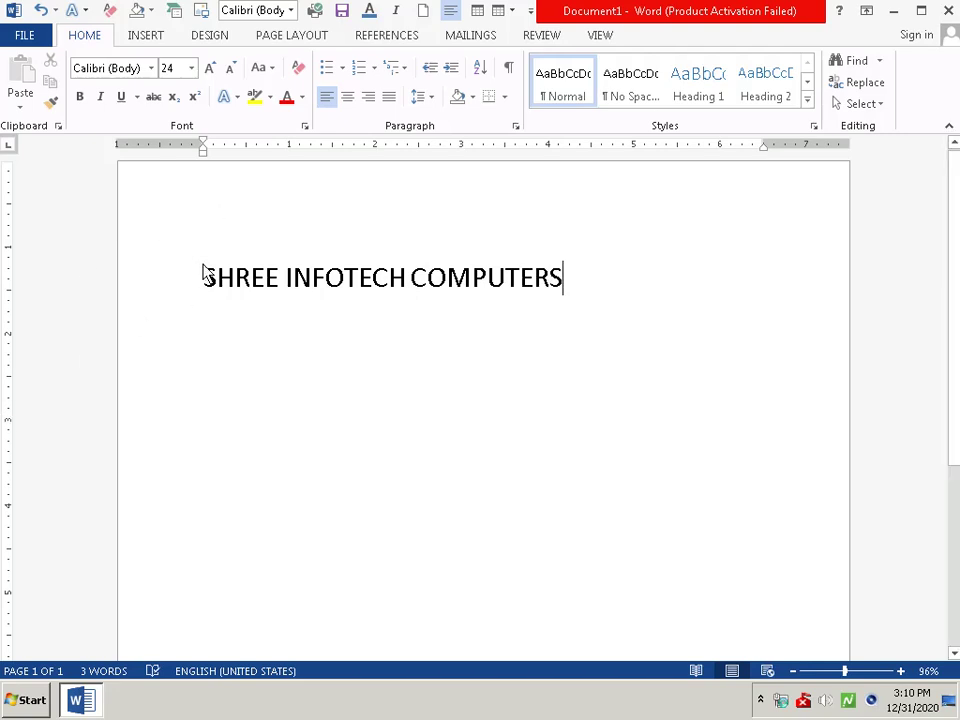
- Make the 'SHREE INFOTECH COMPUTERS' heading 36 pt and centre it
{"action": "left_click_drag", "start_coordinate": [196, 278], "coordinate": [576, 289]}
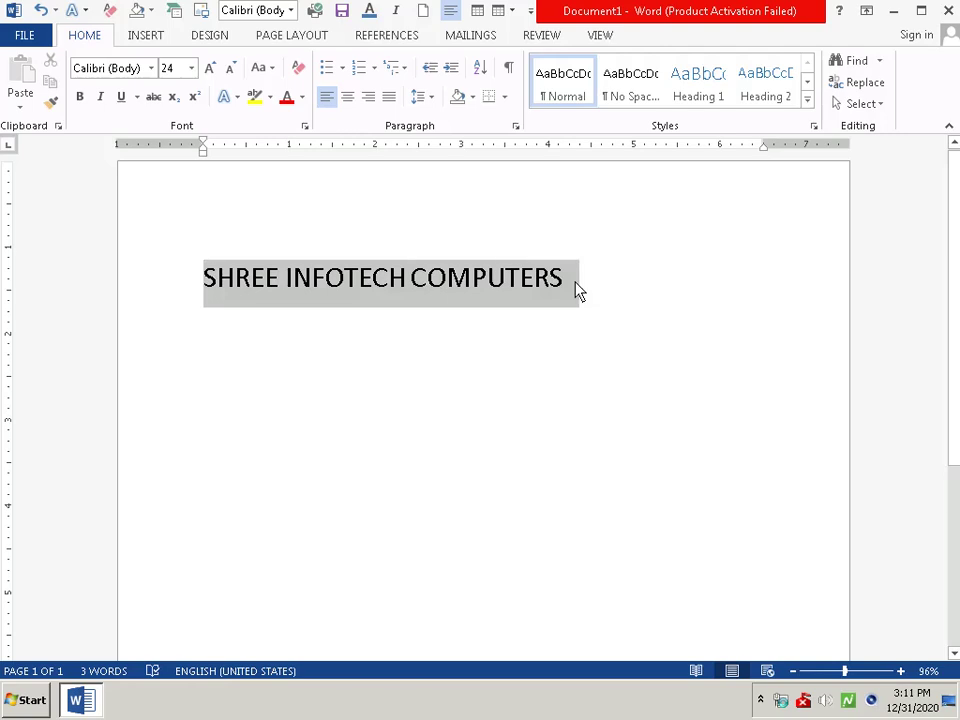
{"action": "left_click", "coordinate": [191, 68]}
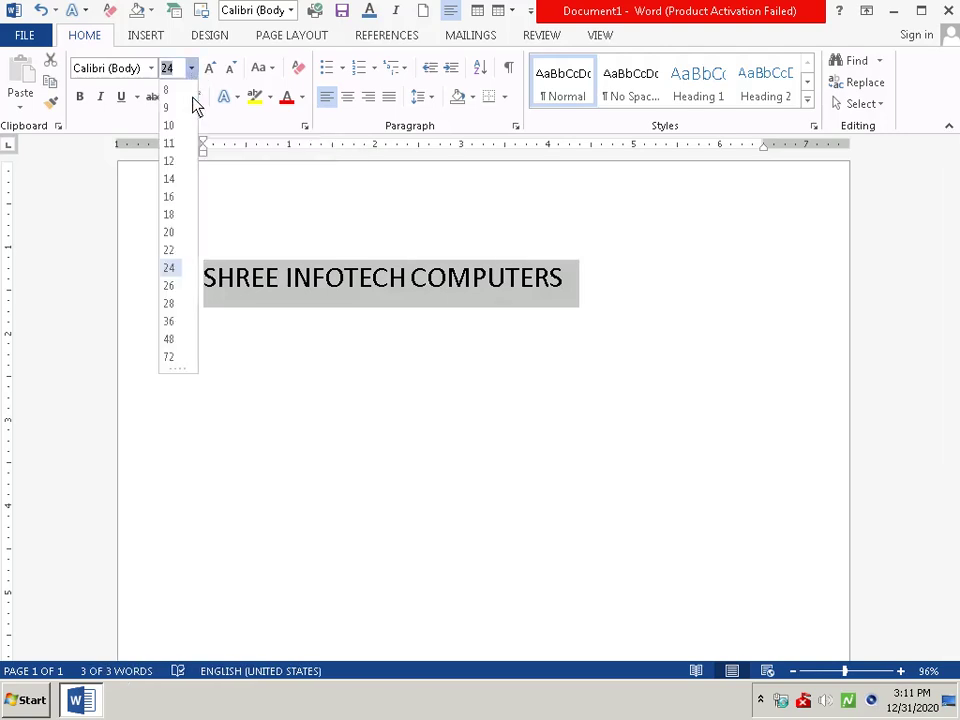
{"action": "left_click", "coordinate": [170, 324]}
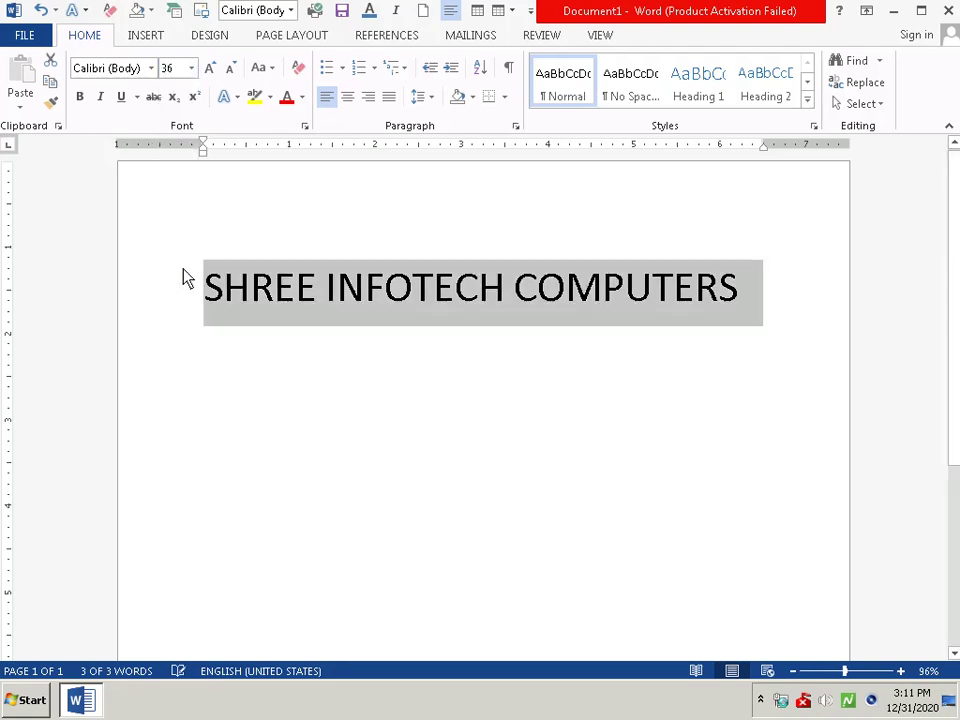
{"action": "left_click", "coordinate": [349, 104]}
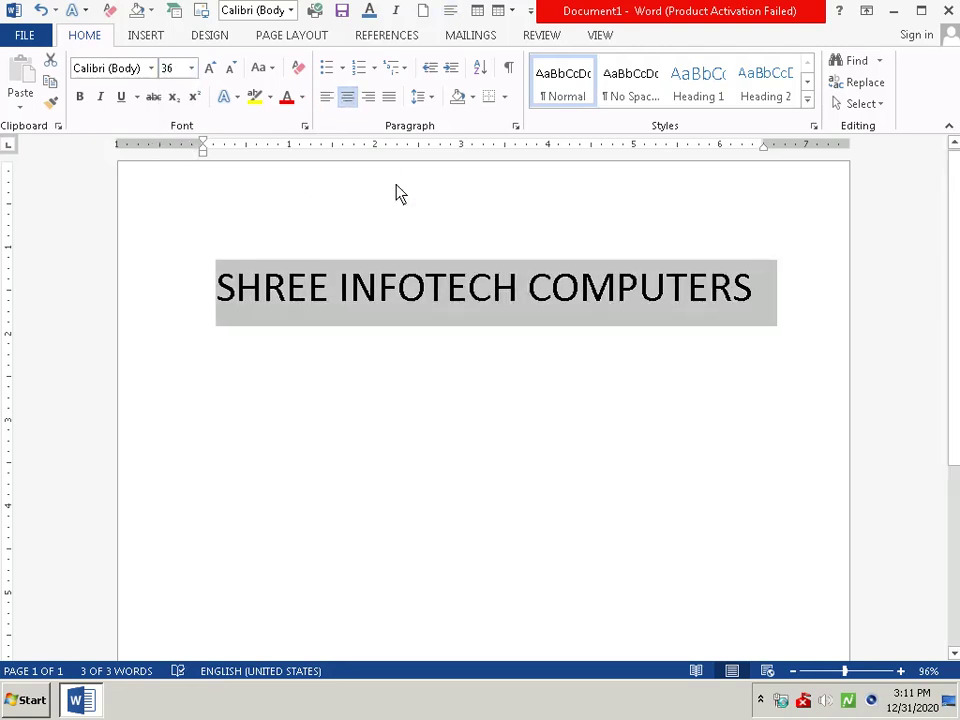
- Insert a blank line above the heading and place the cursor on it
{"action": "left_click", "coordinate": [221, 330]}
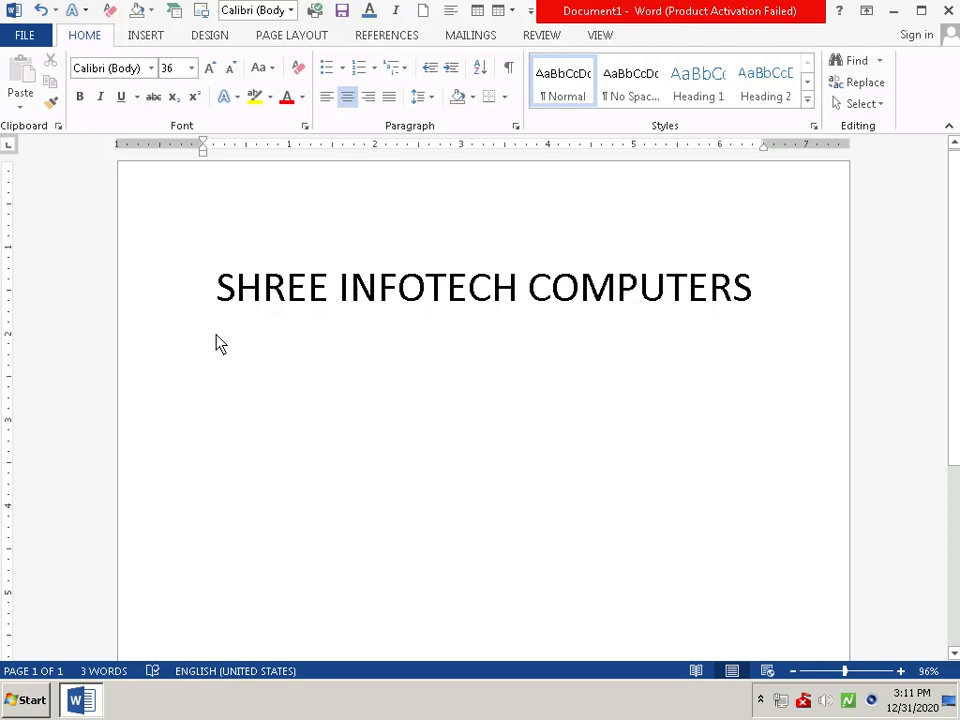
{"action": "key", "text": "Return"}
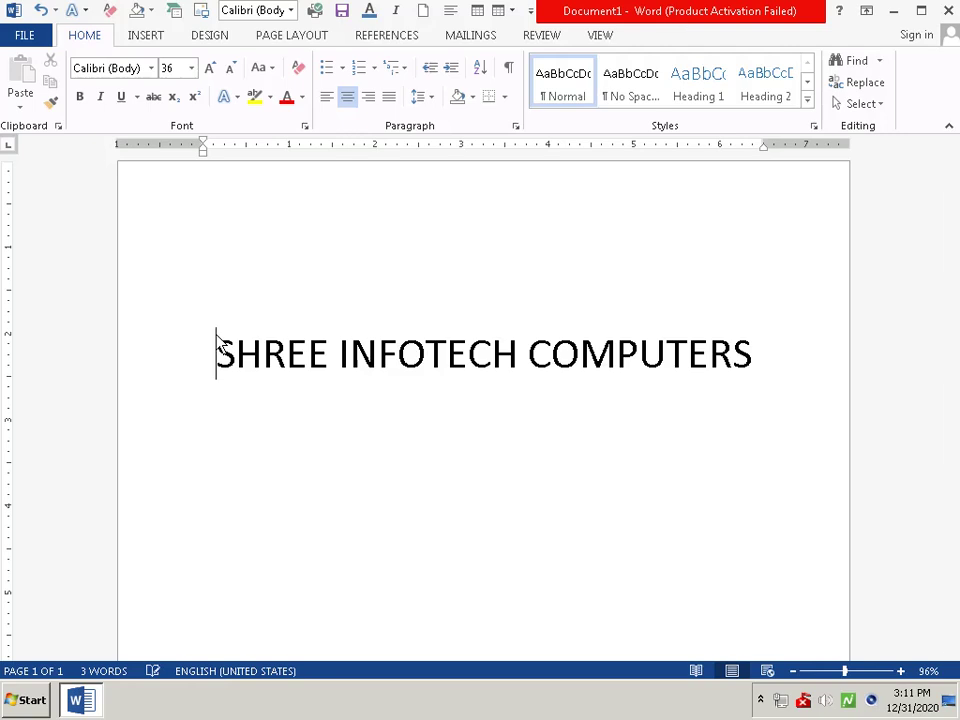
{"action": "key", "text": "Up"}
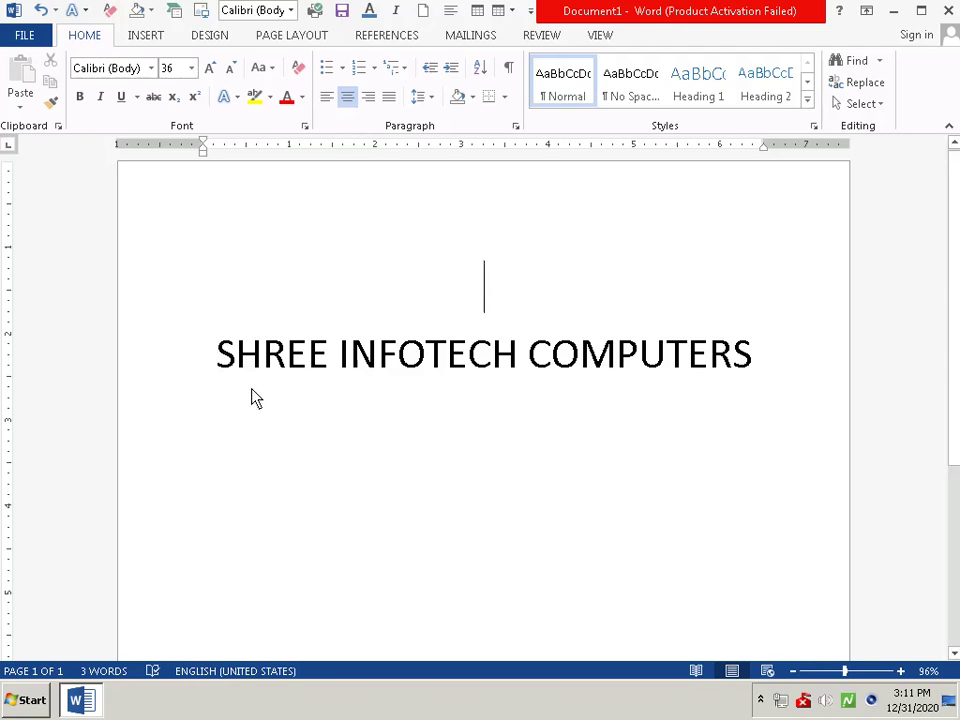
{"action": "left_click", "coordinate": [248, 398]}
{"action": "left_click", "coordinate": [163, 375]}
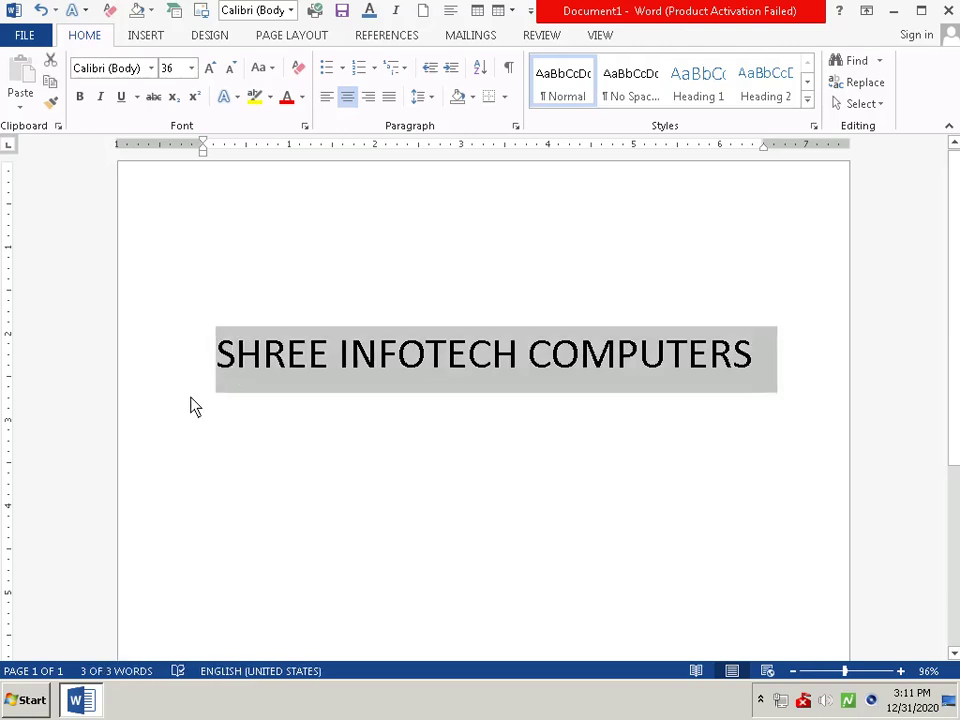
{"action": "left_click", "coordinate": [190, 68]}
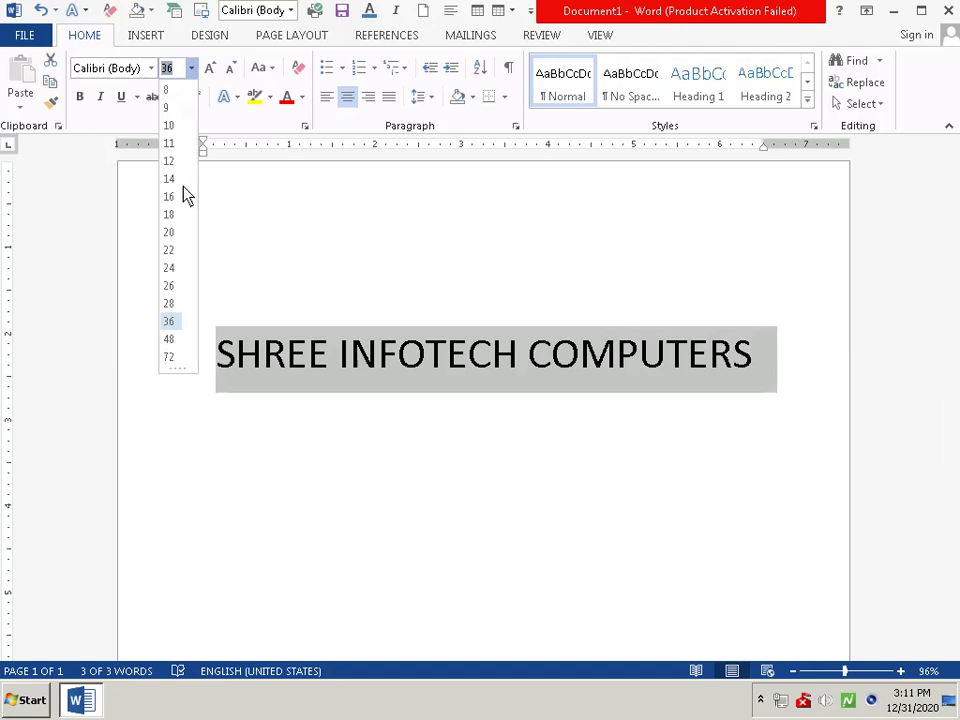
{"action": "left_click", "coordinate": [176, 330]}
{"action": "left_click", "coordinate": [213, 436]}
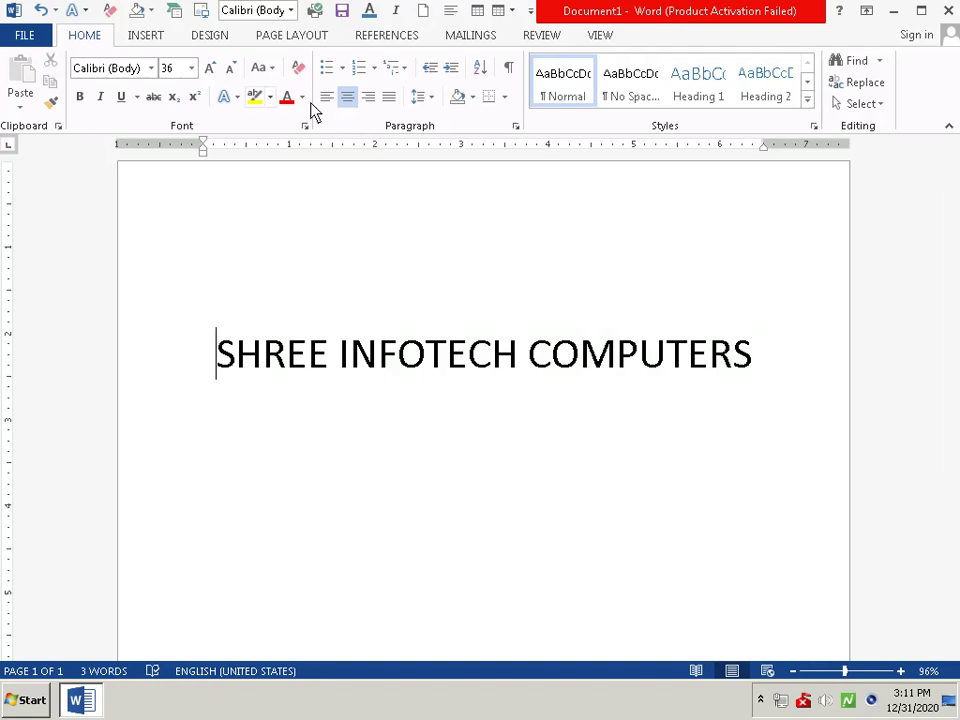
{"action": "scroll", "coordinate": [222, 117], "scroll_direction": "down", "scroll_amount": 7}
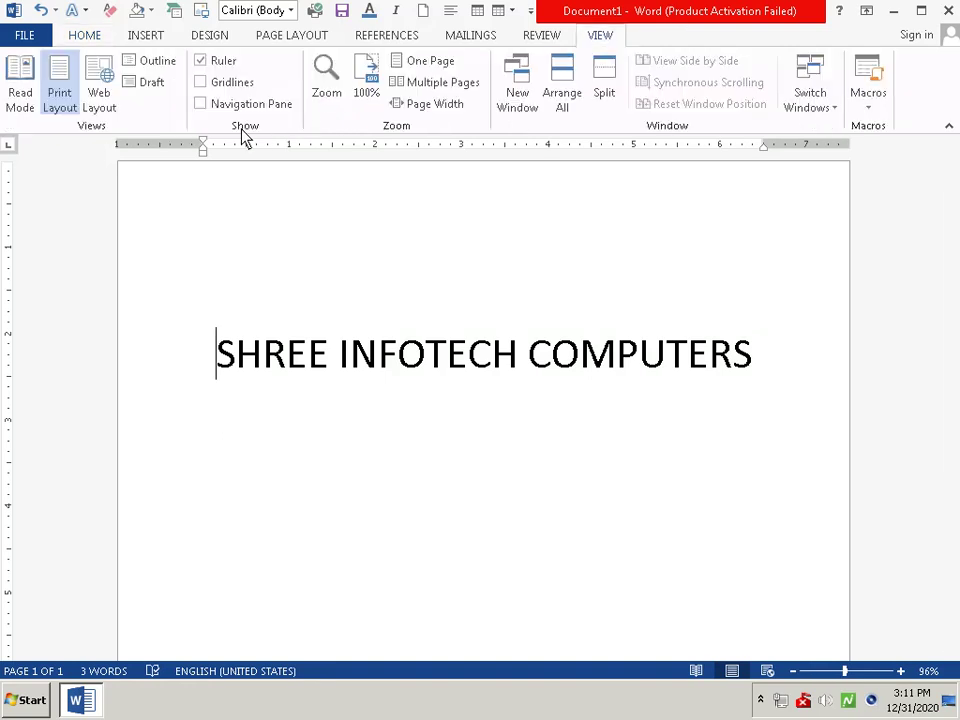
{"action": "left_click", "coordinate": [64, 40]}
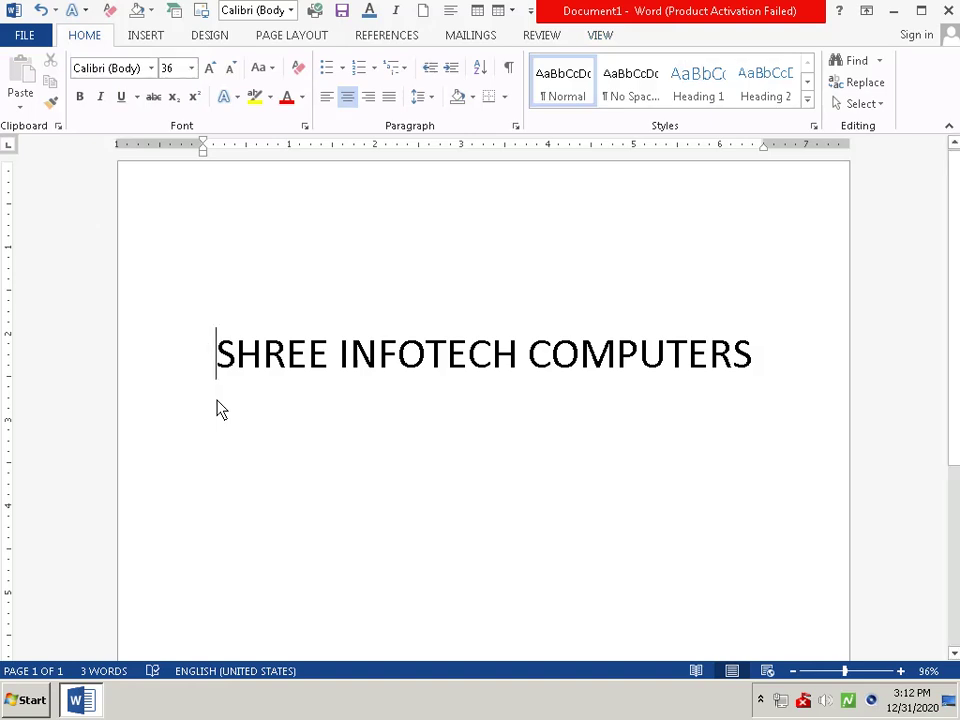
- Move the insertion point back into the heading and across its words
{"action": "key", "text": "Right"}
{"action": "key", "text": "Right"}
{"action": "key", "text": "Left"}
{"action": "key", "text": "Left"}
{"action": "key", "text": "Up"}
{"action": "key", "text": "Down"}
{"action": "key", "text": "Right"}
{"action": "key", "text": "Right"}
{"action": "key", "text": "Right"}
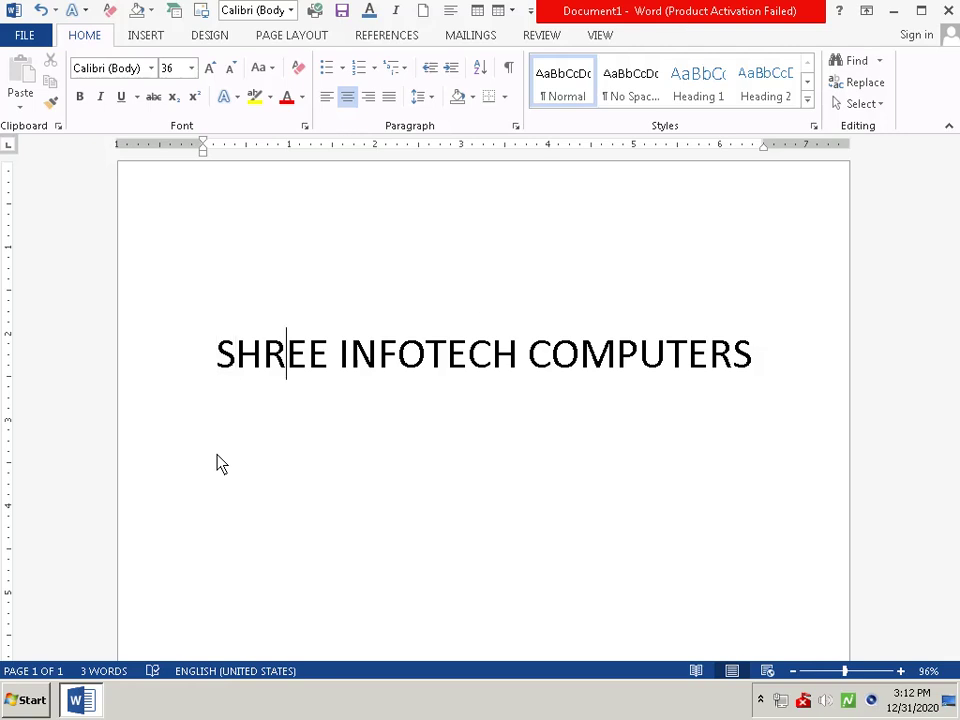
{"action": "key", "text": "Right"}
{"action": "key", "text": "Right"}
{"action": "key", "text": "Right"}
{"action": "key", "text": "Right"}
{"action": "key", "text": "Right"}
{"action": "key", "text": "Right"}
{"action": "key", "text": "Right"}
{"action": "key", "text": "Right"}
{"action": "key", "text": "Right"}
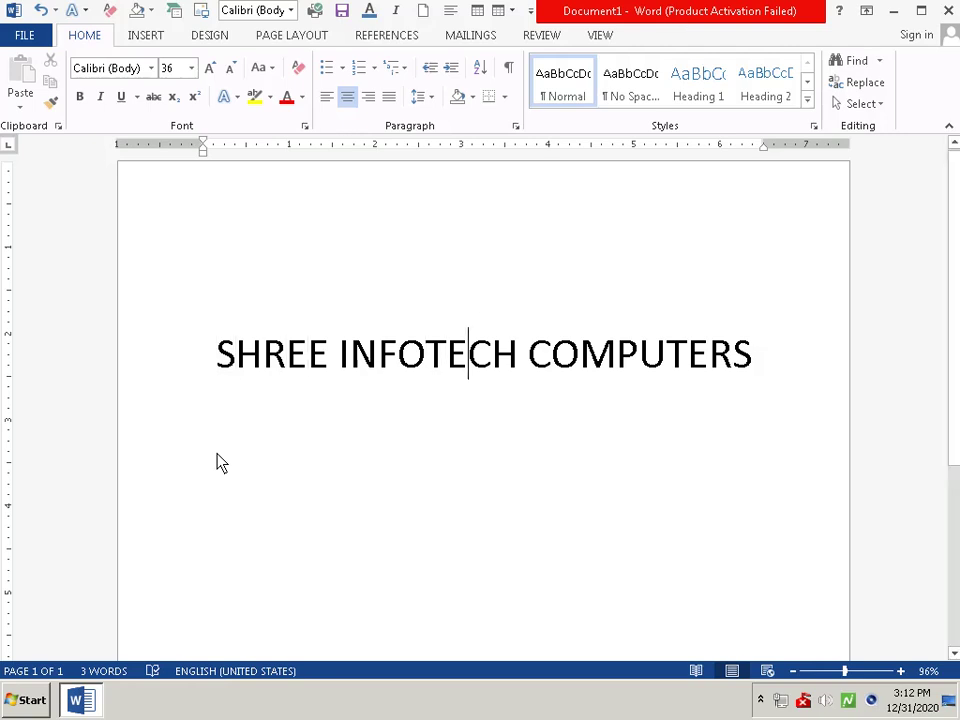
{"action": "key", "text": "Right"}
{"action": "key", "text": "Right"}
{"action": "key", "text": "Right"}
{"action": "key", "text": "Right"}
{"action": "key", "text": "Right"}
{"action": "key", "text": "Right"}
{"action": "key", "text": "Right"}
{"action": "key", "text": "Right"}
{"action": "key", "text": "Right"}
{"action": "key", "text": "Right"}
{"action": "key", "text": "Right"}
{"action": "key", "text": "Right"}
- Add a new empty centred line directly below the heading
{"action": "key", "text": "Return"}
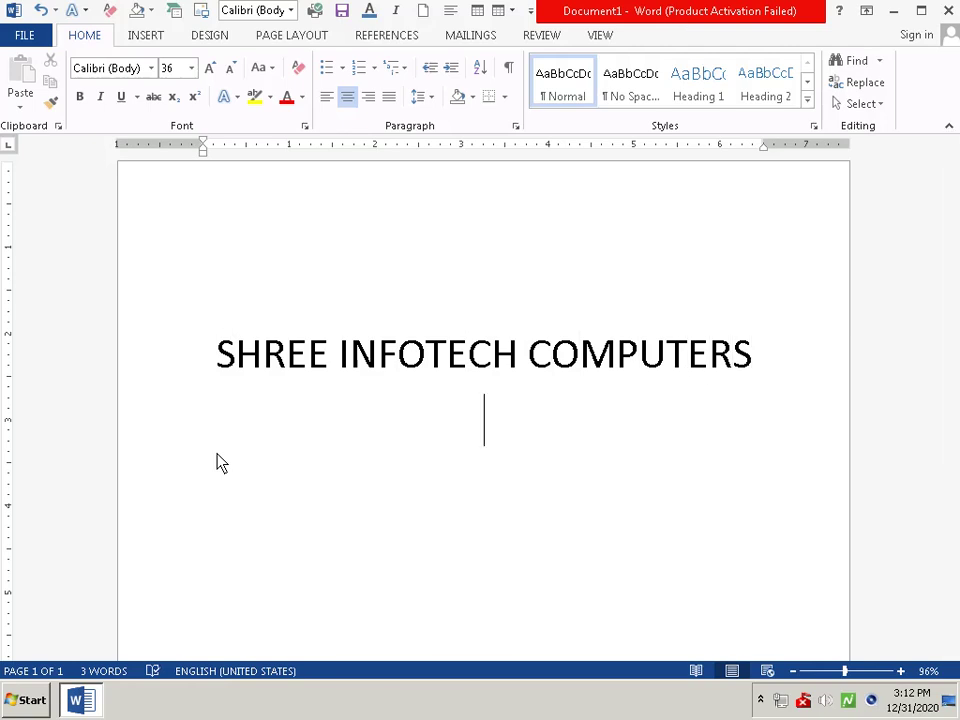
{"action": "key", "text": "BackSpace"}
{"action": "key", "text": "Return"}
{"action": "key", "text": "BackSpace"}
{"action": "key", "text": "BackSpace"}
{"action": "key", "text": "BackSpace"}
{"action": "key", "text": "BackSpace"}
{"action": "key", "text": "BackSpace"}
{"action": "key", "text": "Left"}
{"action": "key", "text": "Right"}
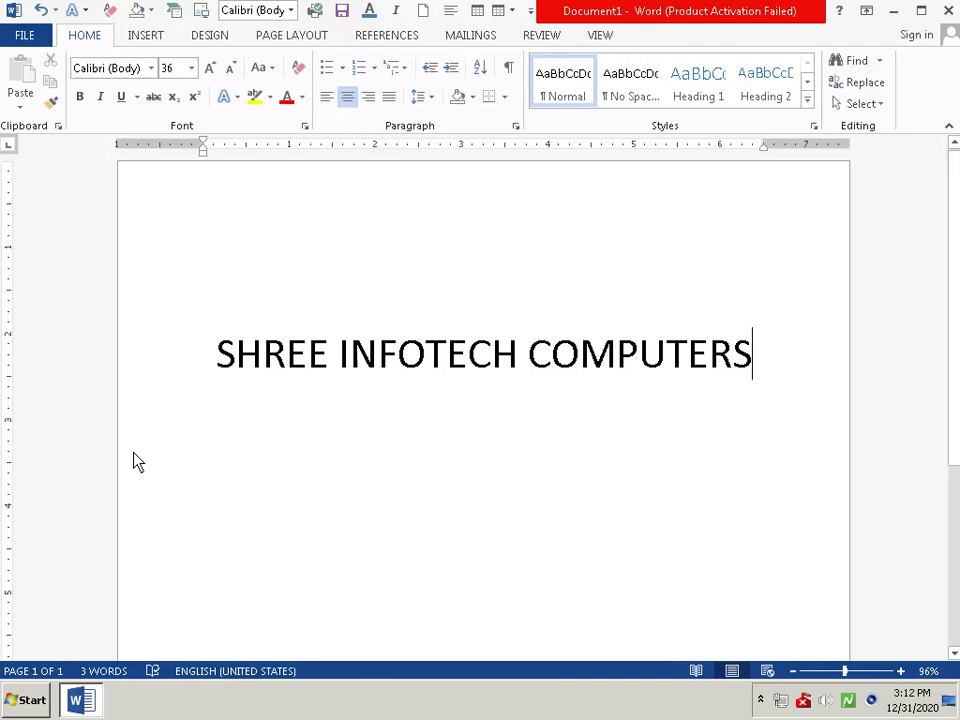
{"action": "key", "text": "Return"}
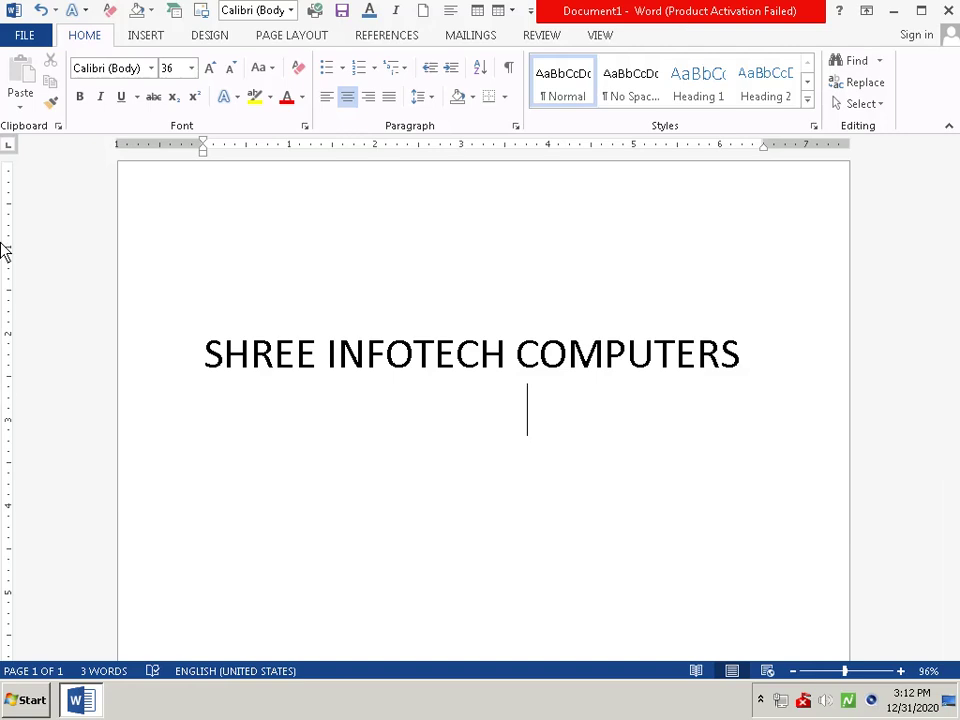
- Left-align the empty line under the heading and set its font size to 24
{"action": "left_click", "coordinate": [328, 97]}
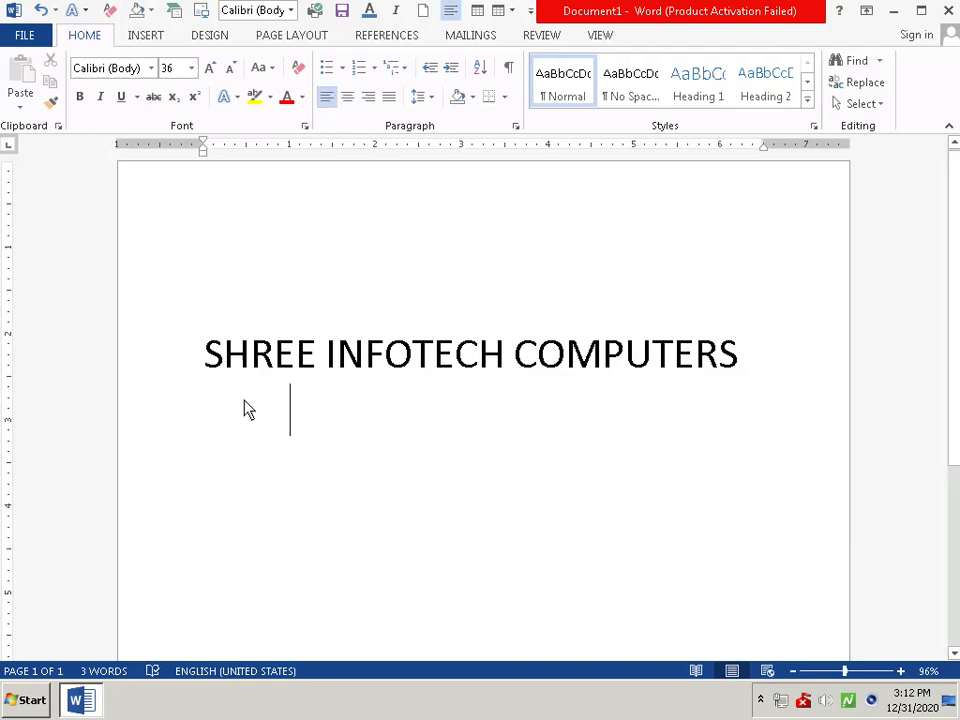
{"action": "left_click", "coordinate": [206, 426]}
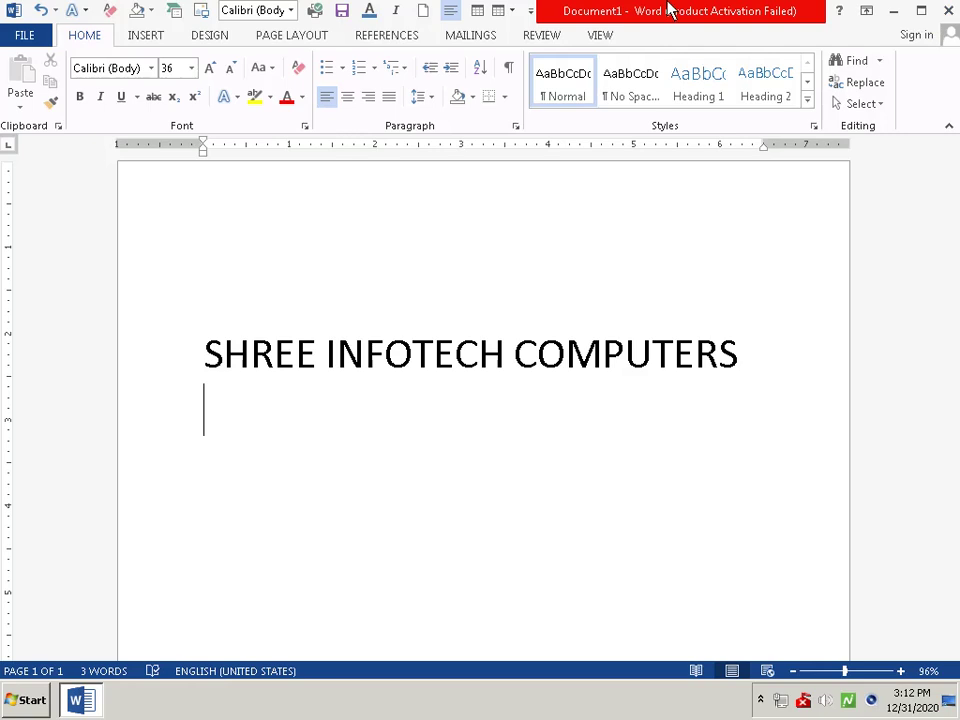
{"action": "left_click", "coordinate": [191, 67]}
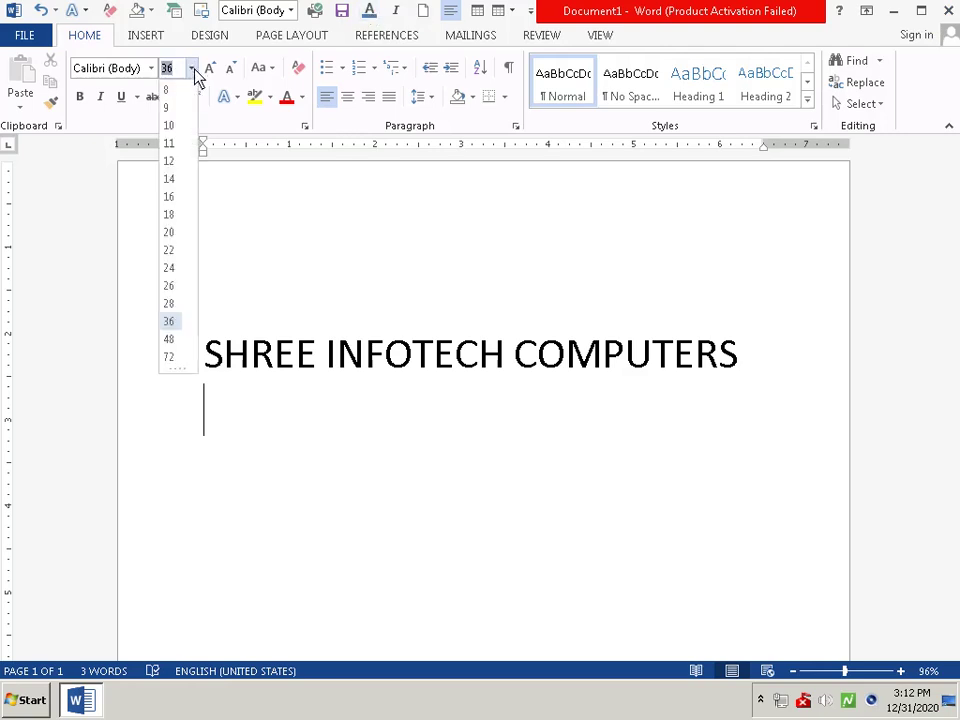
{"action": "left_click", "coordinate": [172, 268]}
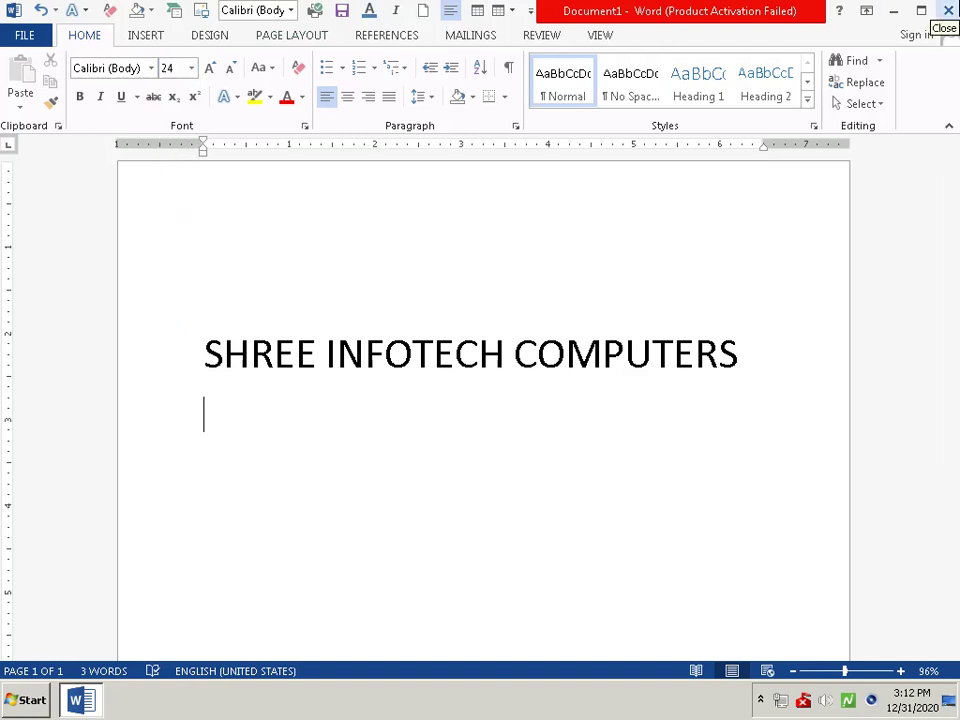
- Type a trial indented 'SHOP' and delete it, leaving the line empty
{"action": "key", "text": "Tab"}
{"action": "type", "text": "SHOP"}
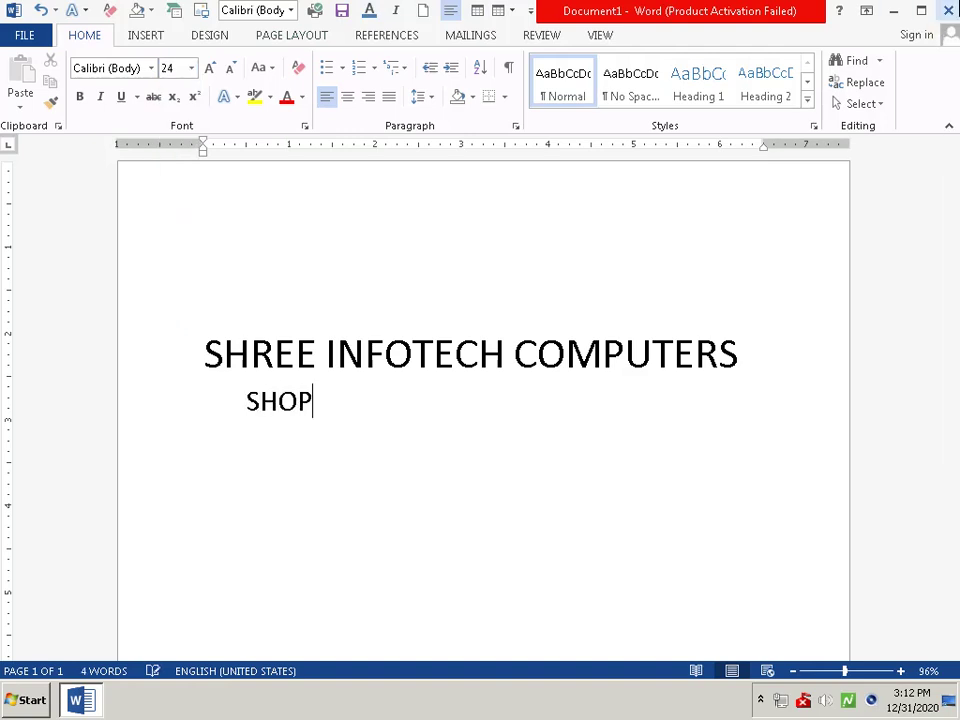
{"action": "key", "text": "BackSpace"}
{"action": "key", "text": "BackSpace"}
{"action": "key", "text": "BackSpace"}
{"action": "key", "text": "BackSpace"}
{"action": "key", "text": "BackSpace"}
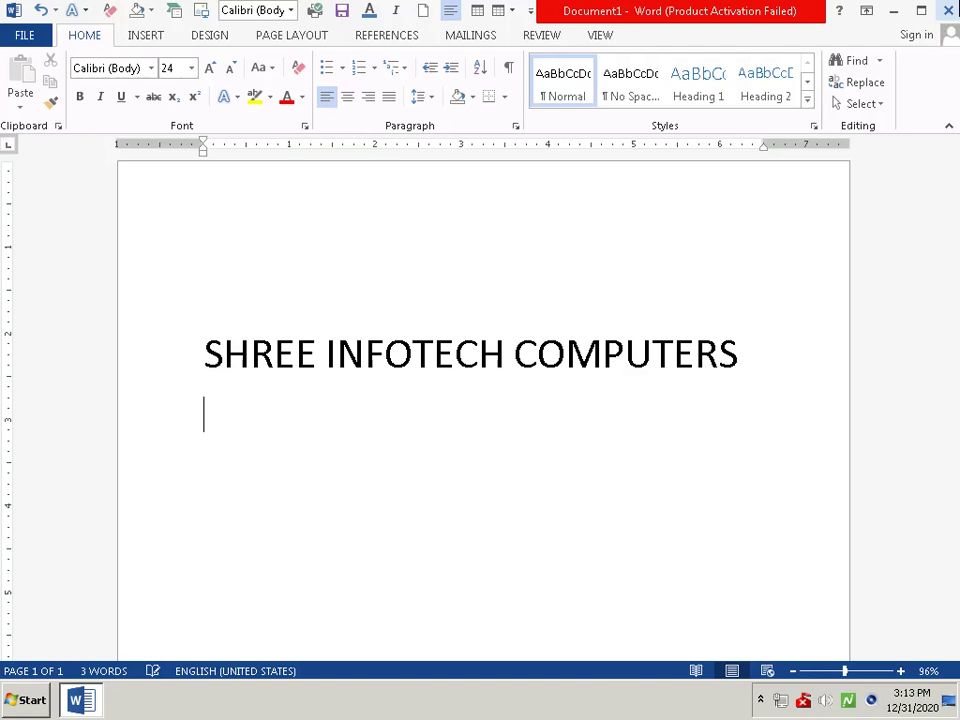
{"action": "left_click", "coordinate": [191, 70]}
{"action": "left_click", "coordinate": [191, 70]}
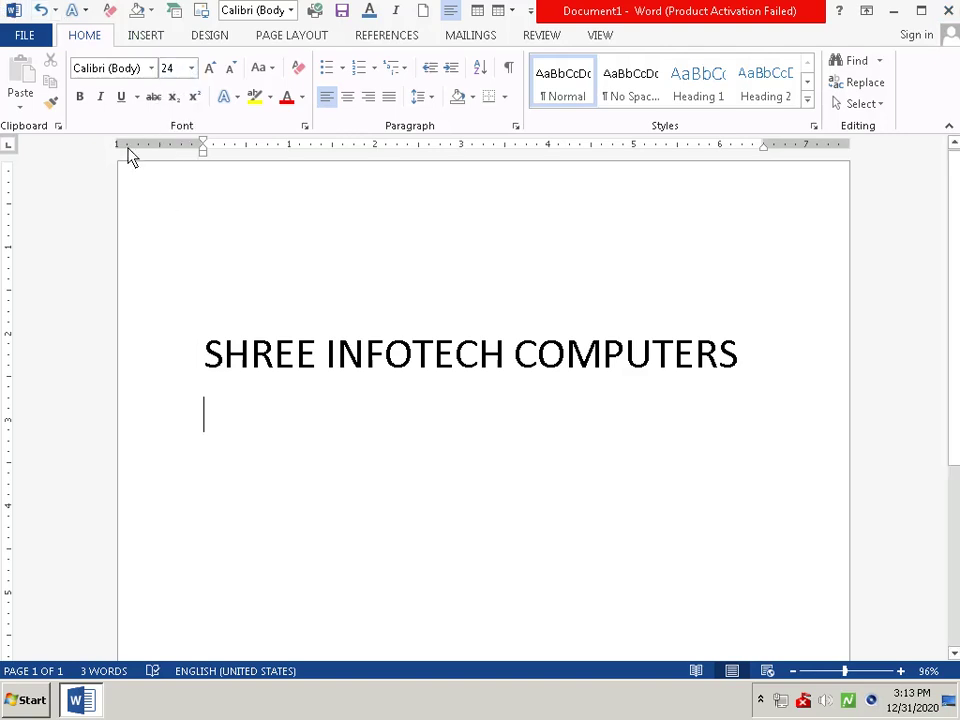
{"action": "left_click", "coordinate": [190, 70]}
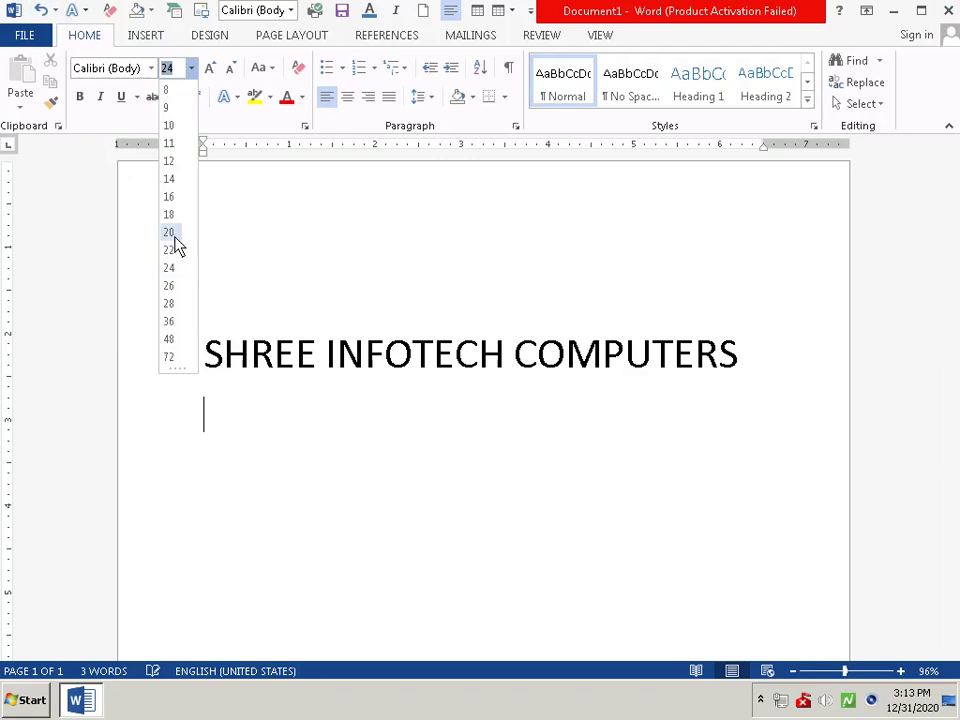
- At 18 pt, indent the line and type 'shop no 11, arunode'
{"action": "left_click", "coordinate": [172, 214]}
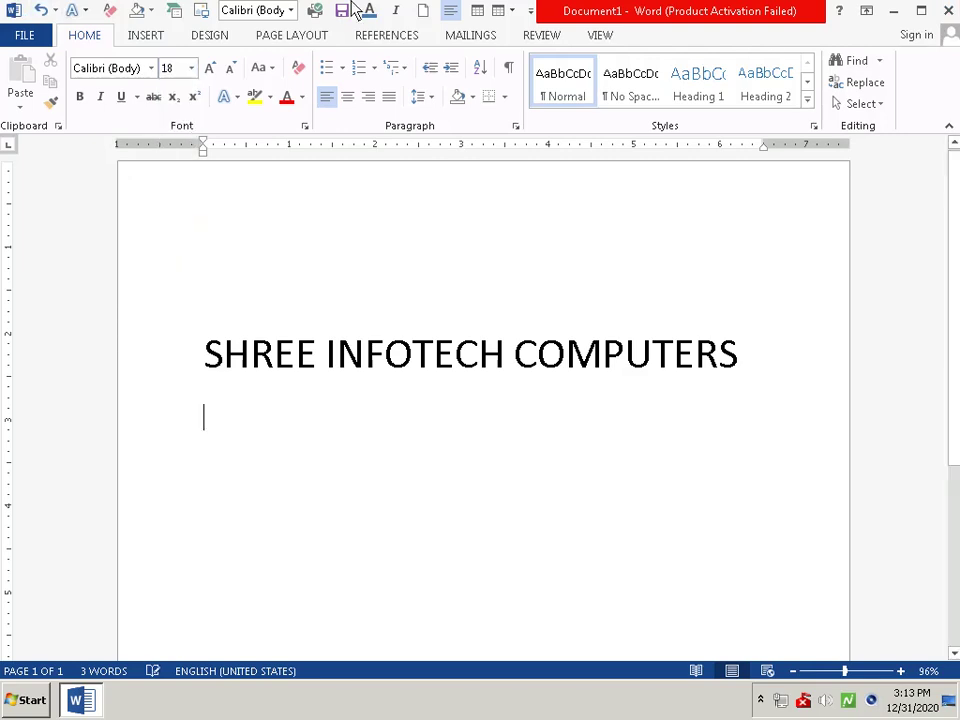
{"action": "key", "text": "Tab"}
{"action": "type", "text": "s"}
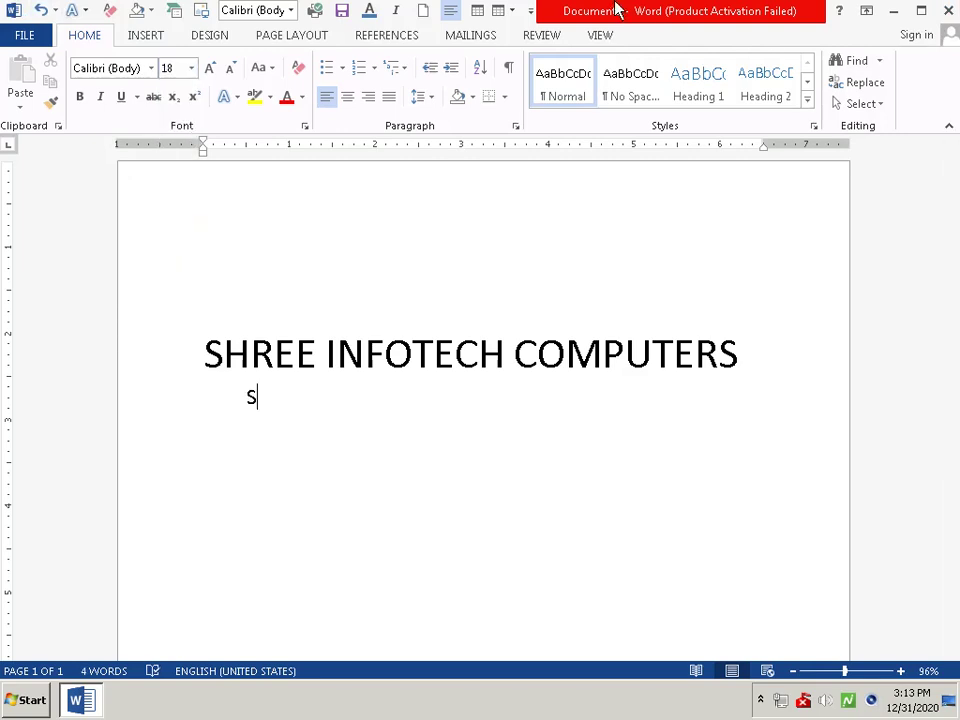
{"action": "type", "text": "HOP"}
{"action": "key", "text": "BackSpace"}
{"action": "key", "text": "BackSpace"}
{"action": "key", "text": "BackSpace"}
{"action": "key", "text": "Tab"}
{"action": "type", "text": "s"}
{"action": "type", "text": "hop"}
{"action": "type", "text": " no "}
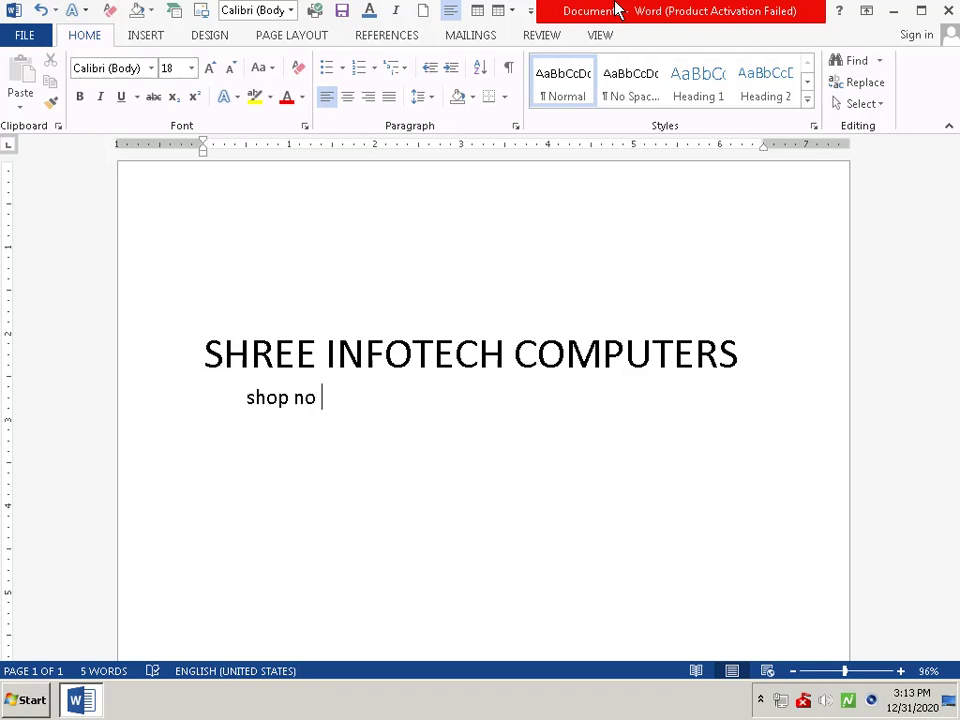
{"action": "type", "text": "11"}
{"action": "type", "text": ","}
{"action": "type", "text": " a"}
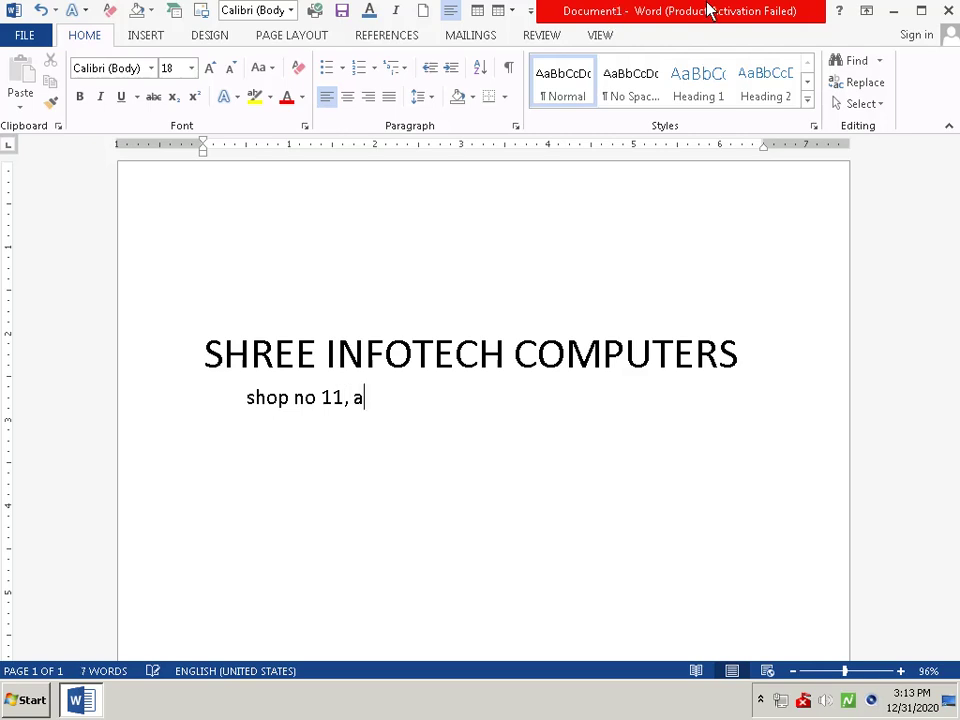
{"action": "type", "text": "ru"}
{"action": "type", "text": "n"}
{"action": "type", "text": "ode"}
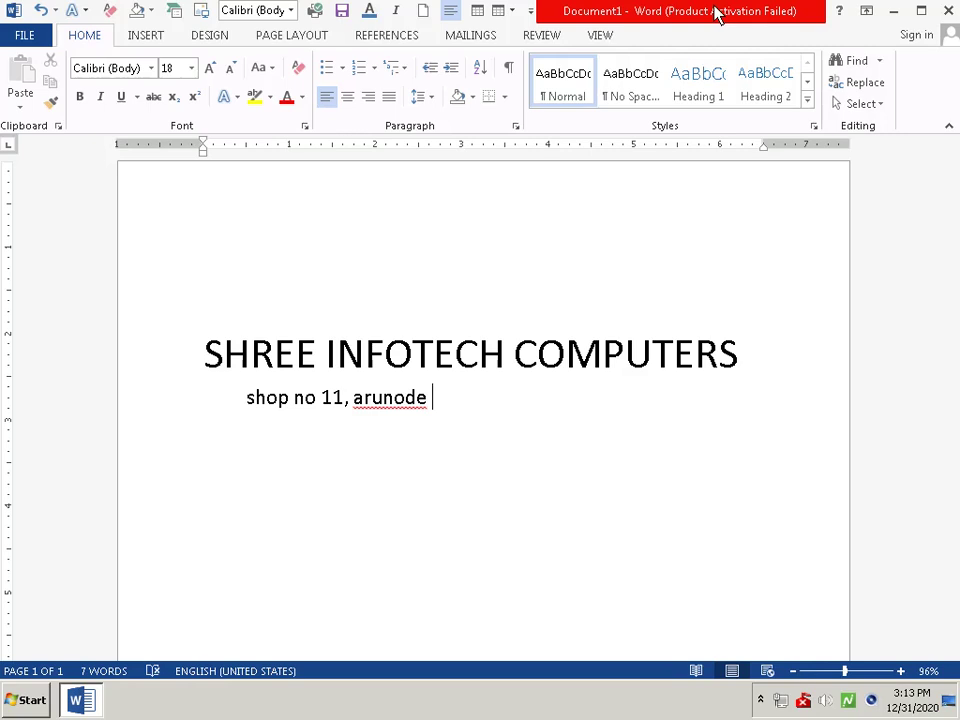
- Fix the address to read 'shop no 11, Arunoday market, behind'
{"action": "key", "text": "BackSpace"}
{"action": "key", "text": "BackSpace"}
{"action": "key", "text": "BackSpace"}
{"action": "key", "text": "BackSpace"}
{"action": "key", "text": "BackSpace"}
{"action": "key", "text": "BackSpace"}
{"action": "key", "text": "BackSpace"}
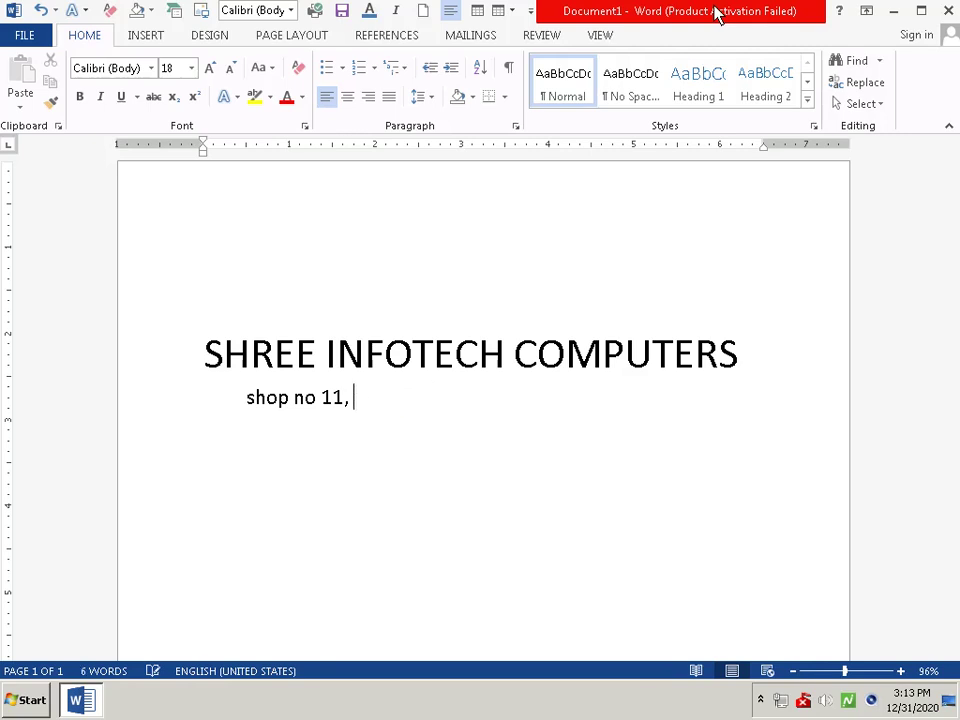
{"action": "type", "text": "A"}
{"action": "type", "text": "r"}
{"action": "type", "text": "u"}
{"action": "type", "text": "no"}
{"action": "type", "text": "de"}
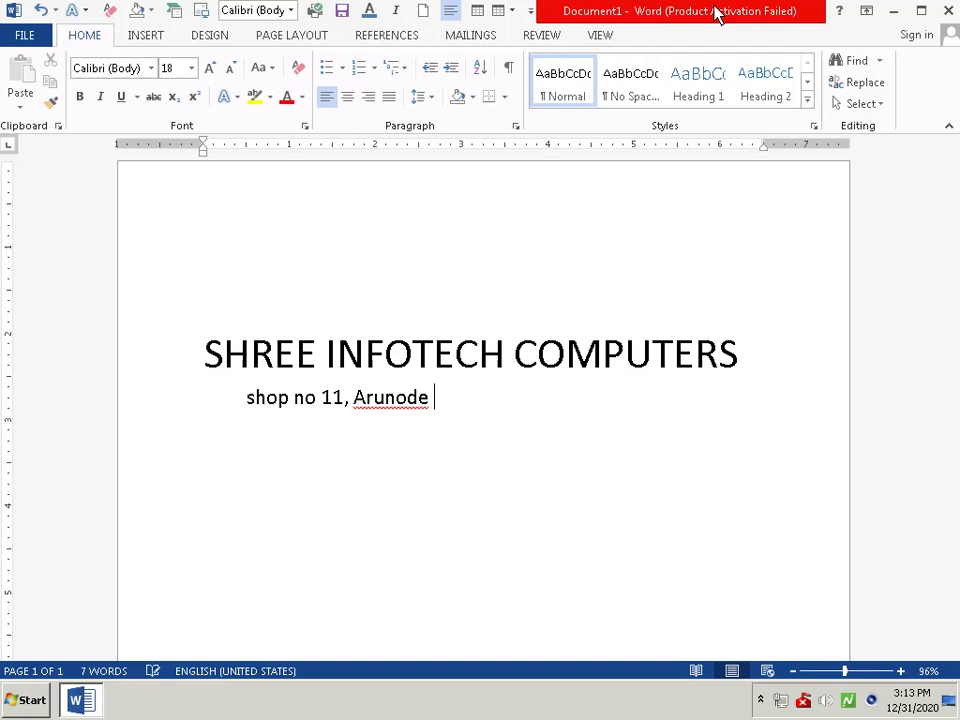
{"action": "key", "text": "BackSpace"}
{"action": "key", "text": "BackSpace"}
{"action": "type", "text": "ay "}
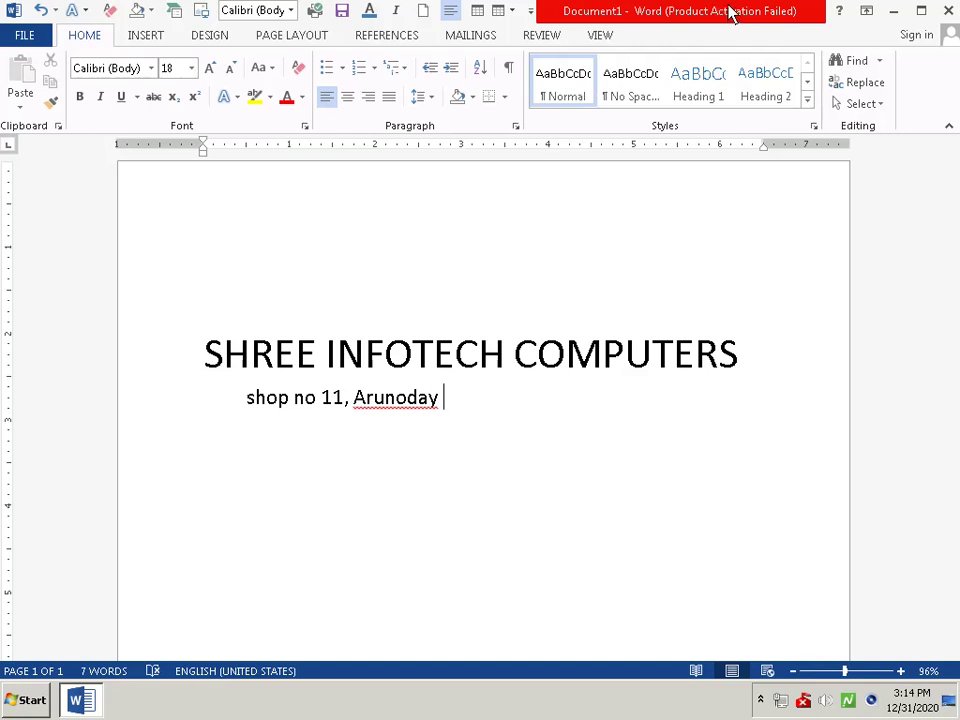
{"action": "type", "text": "mar"}
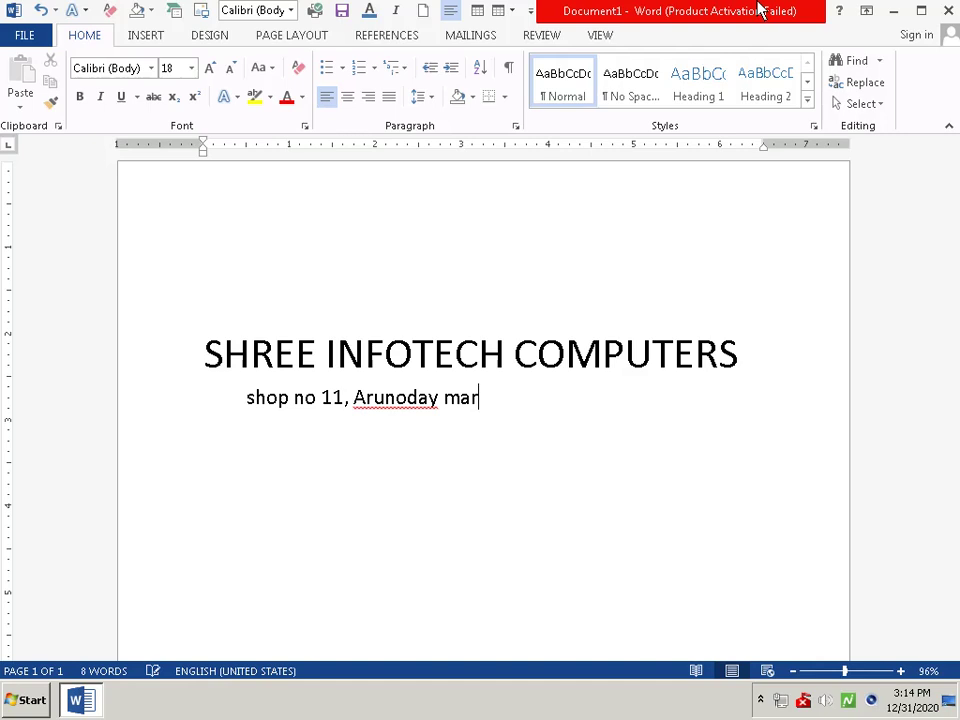
{"action": "type", "text": "k"}
{"action": "type", "text": "et"}
{"action": "type", "text": ", "}
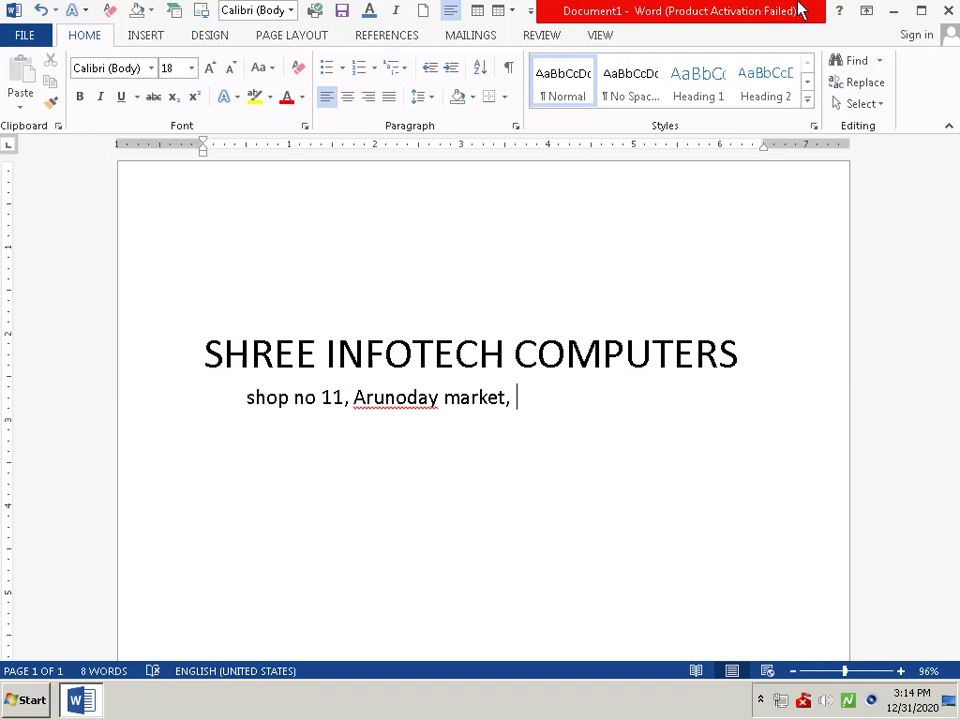
{"action": "type", "text": "be"}
{"action": "type", "text": "h"}
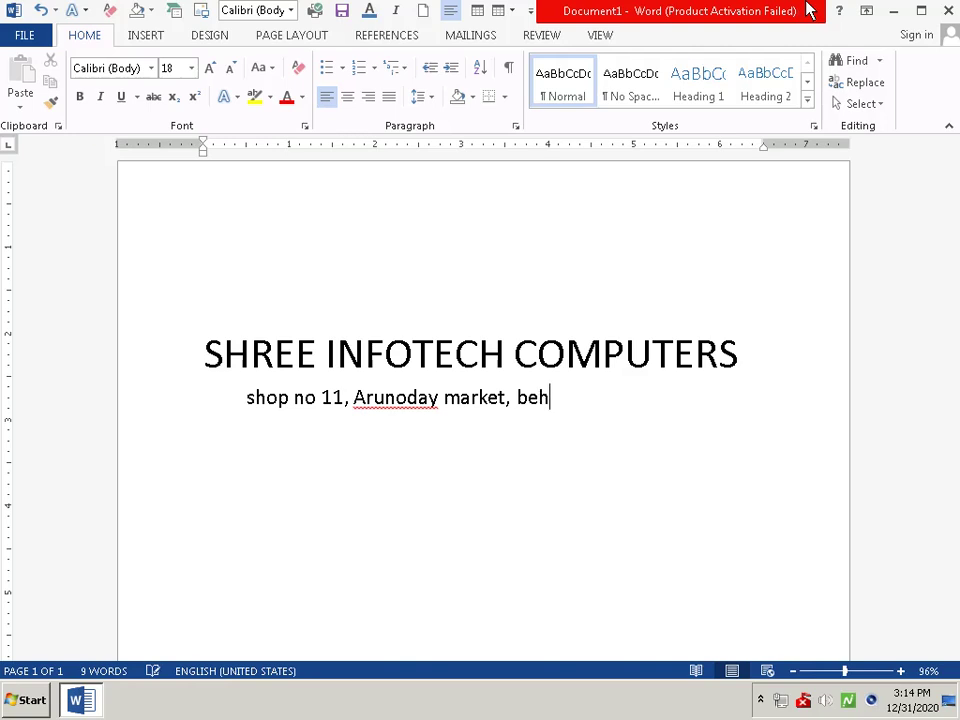
{"action": "type", "text": "ind"}
- Add the landmark 'Jain nagari pathsansta' after 'behind', correcting typos
{"action": "type", "text": "ja"}
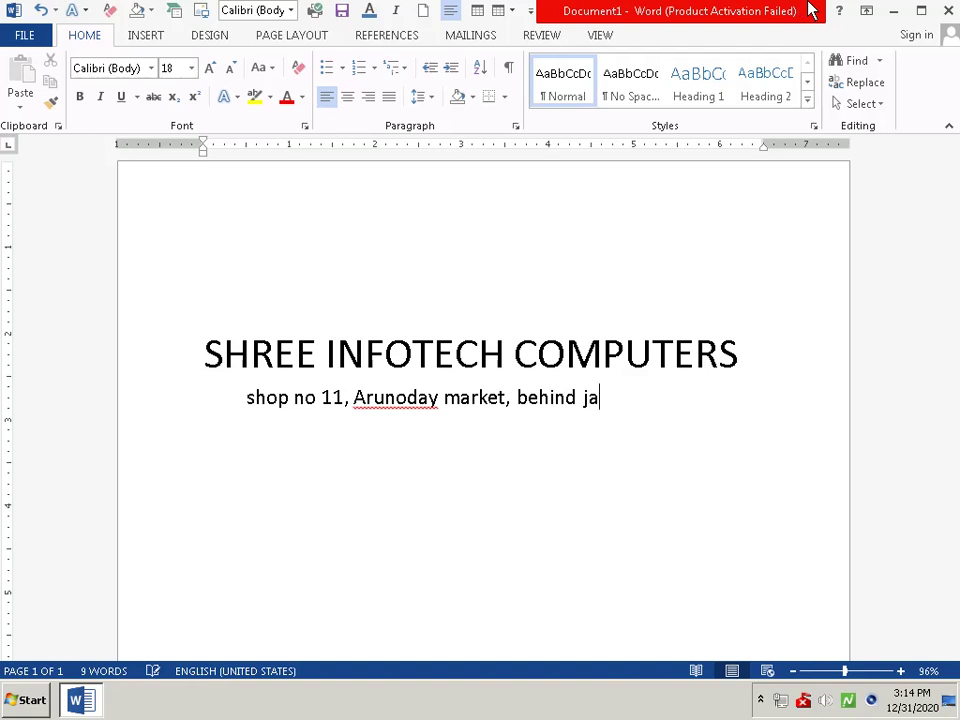
{"action": "type", "text": "iv"}
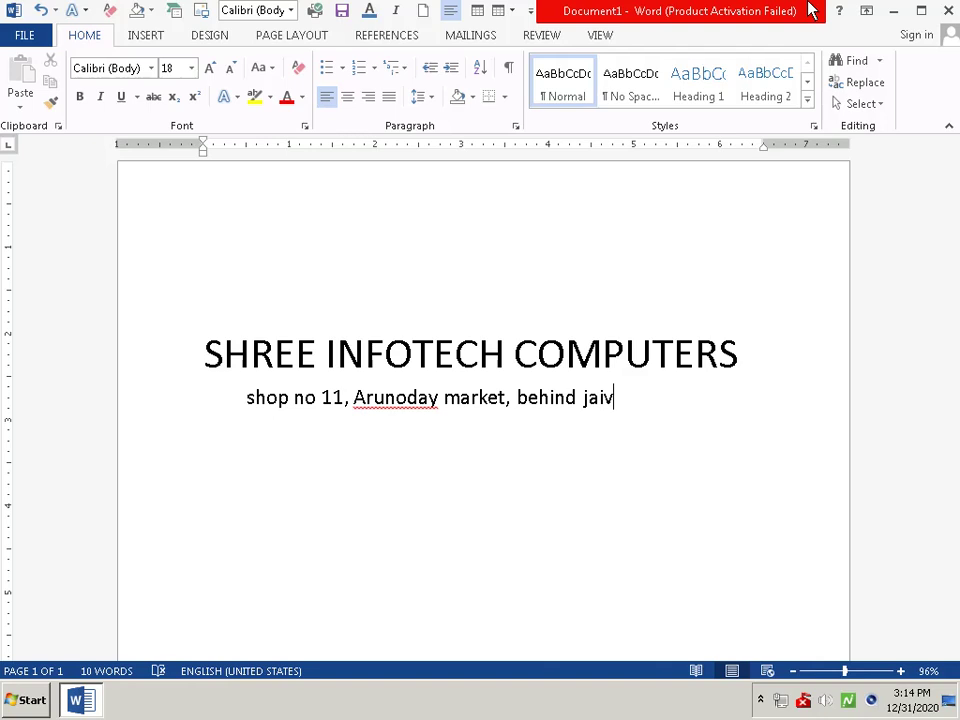
{"action": "key", "text": "BackSpace"}
{"action": "type", "text": "n"}
{"action": "key", "text": "BackSpace"}
{"action": "key", "text": "BackSpace"}
{"action": "key", "text": "BackSpace"}
{"action": "key", "text": "BackSpace"}
{"action": "key", "text": "BackSpace"}
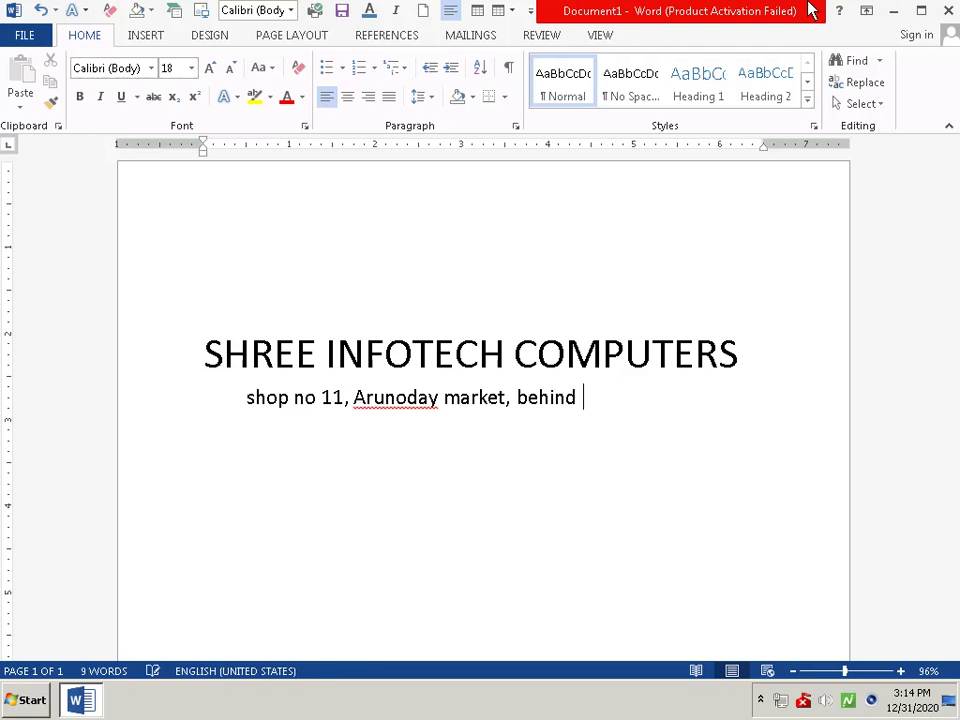
{"action": "type", "text": "J"}
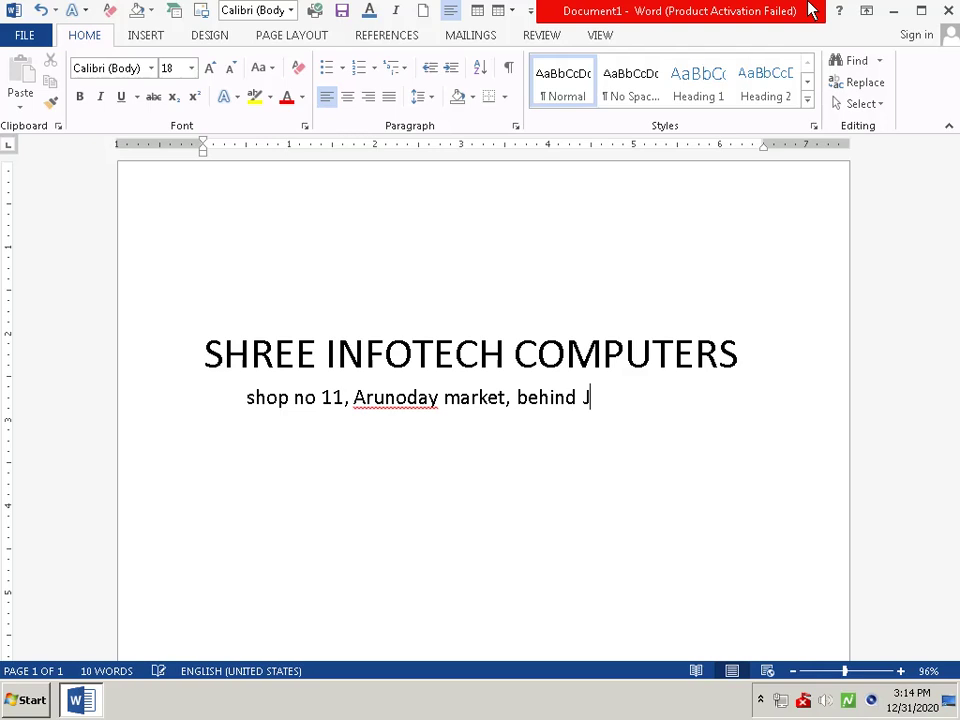
{"action": "type", "text": "ai"}
{"action": "type", "text": "n "}
{"action": "type", "text": "na"}
{"action": "type", "text": "g"}
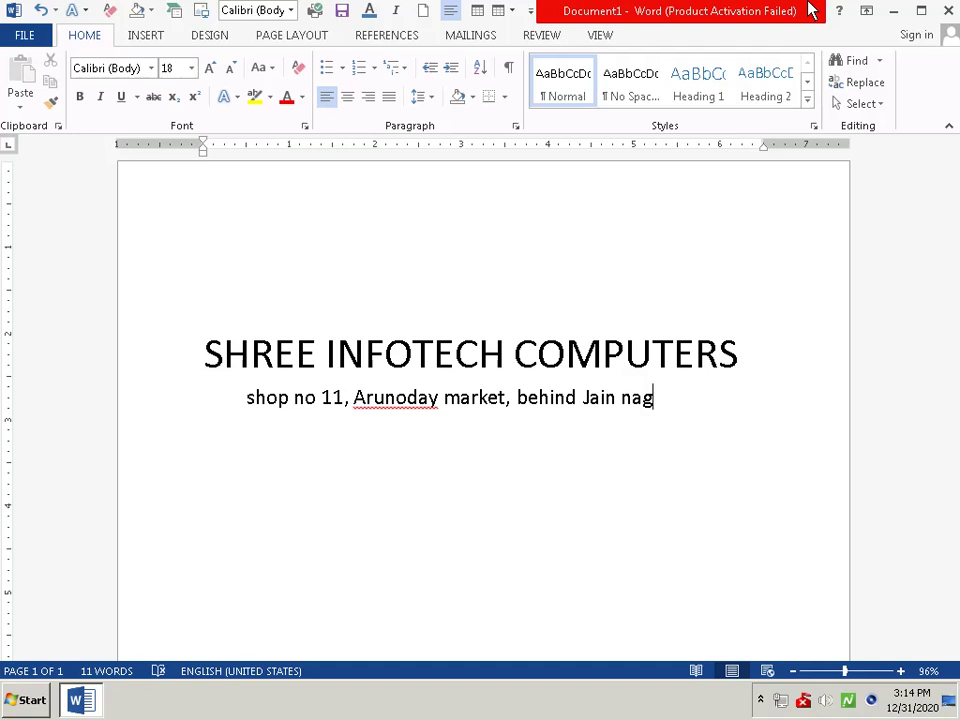
{"action": "type", "text": "a"}
{"action": "type", "text": "ri "}
{"action": "type", "text": "p"}
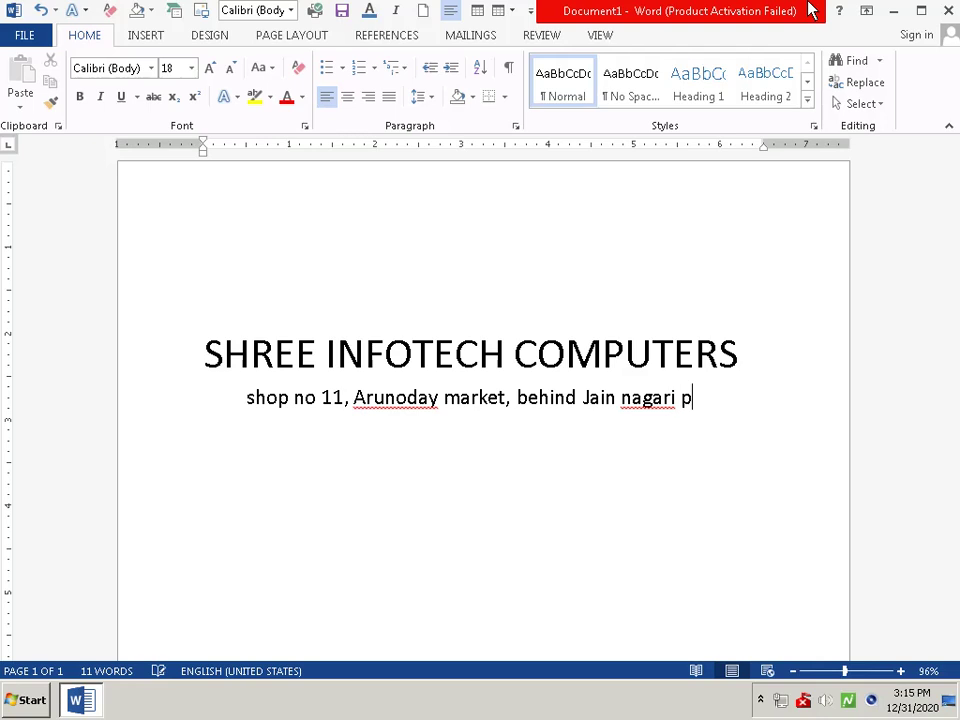
{"action": "type", "text": "a"}
{"action": "type", "text": "th"}
{"action": "type", "text": "sa"}
{"action": "type", "text": "ns"}
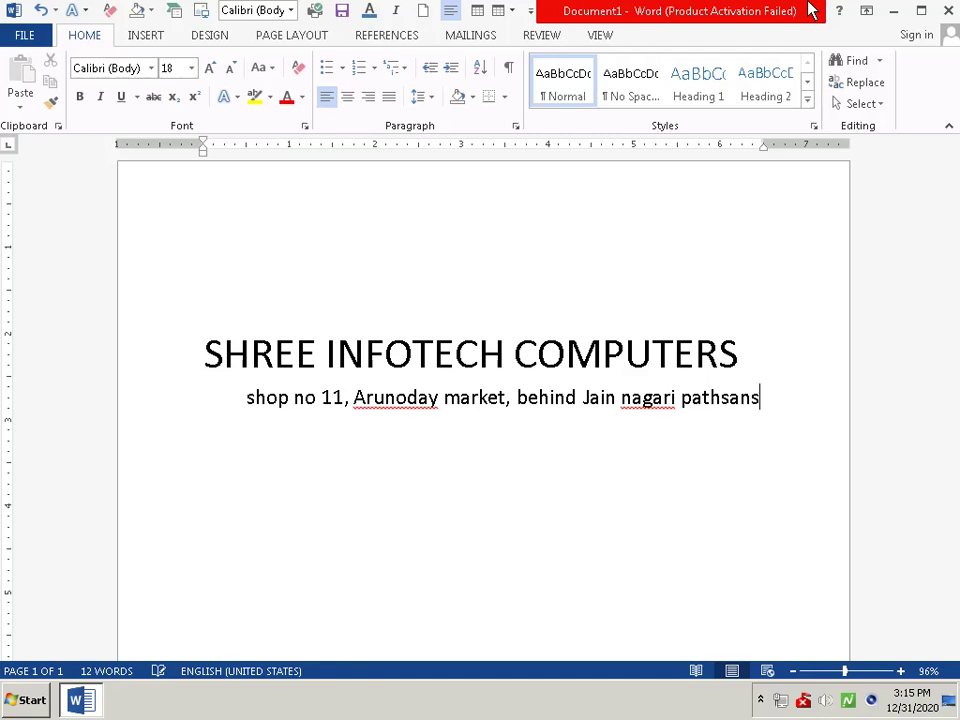
{"action": "type", "text": "ta"}
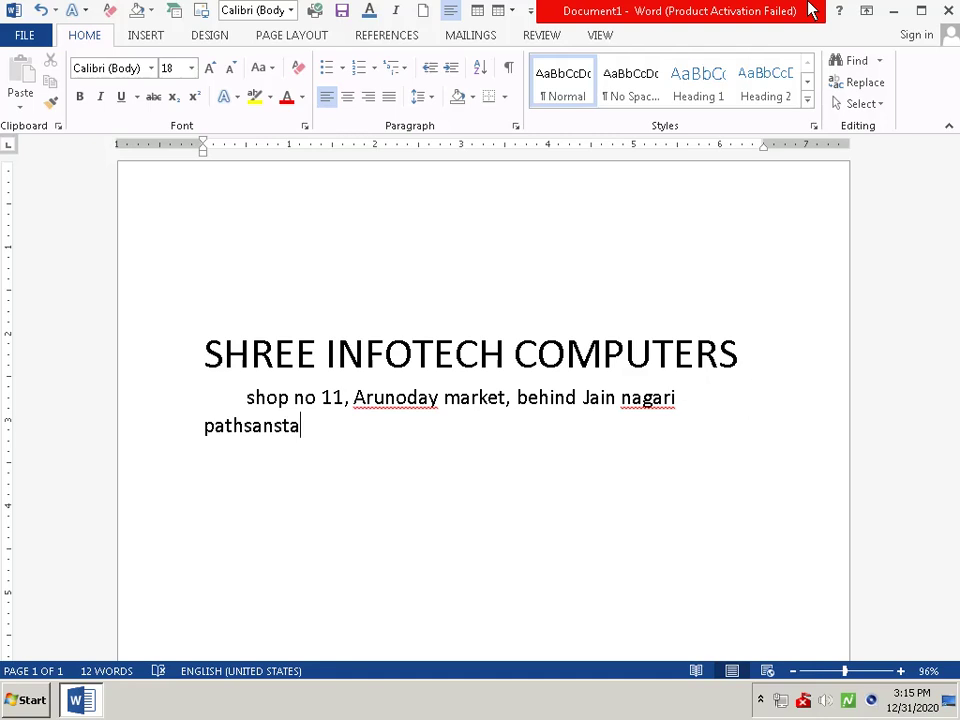
- Correct the landmark to 'pathsanstha' and add ', parli-v' to the address
{"action": "key", "text": "BackSpace"}
{"action": "type", "text": "fa"}
{"action": "key", "text": "BackSpace"}
{"action": "key", "text": "BackSpace"}
{"action": "type", "text": "g"}
{"action": "key", "text": "BackSpace"}
{"action": "type", "text": "ha"}
{"action": "type", "text": ", p"}
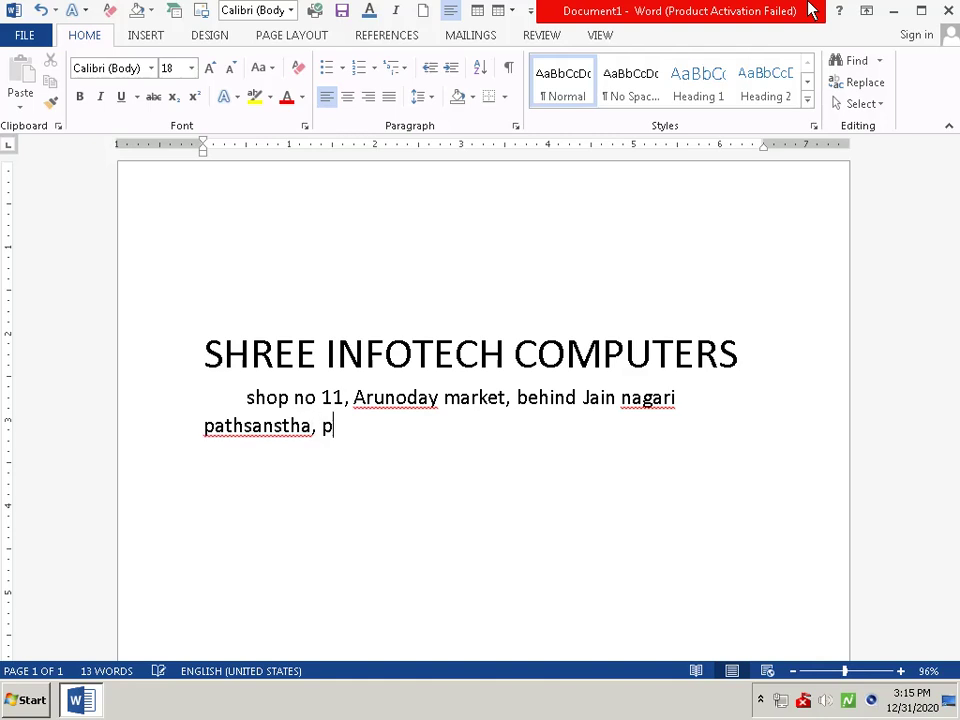
{"action": "type", "text": "arli"}
{"action": "key", "text": "BackSpace"}
{"action": "type", "text": "-"}
{"action": "type", "text": "v"}
- Append the shop's phone number in parentheses to the address
{"action": "type", "text": "9"}
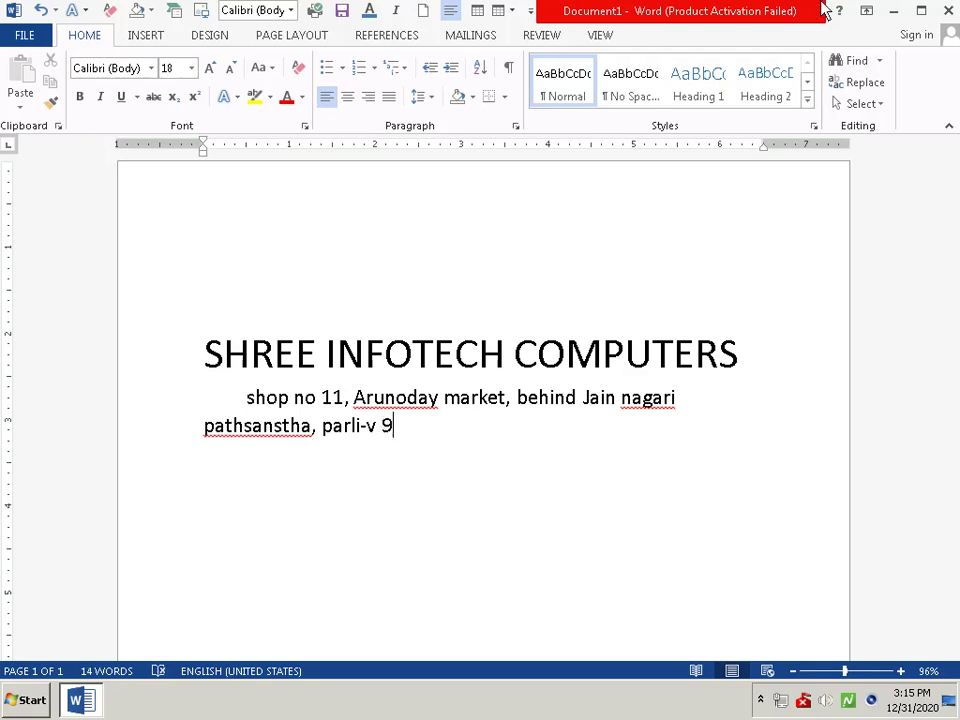
{"action": "key", "text": "BackSpace"}
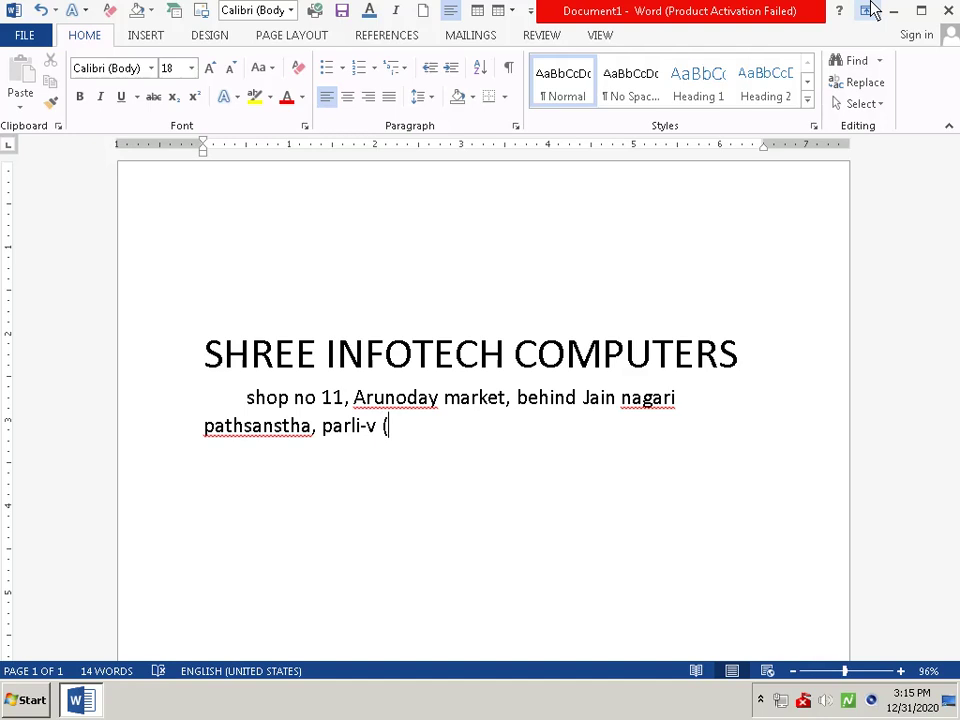
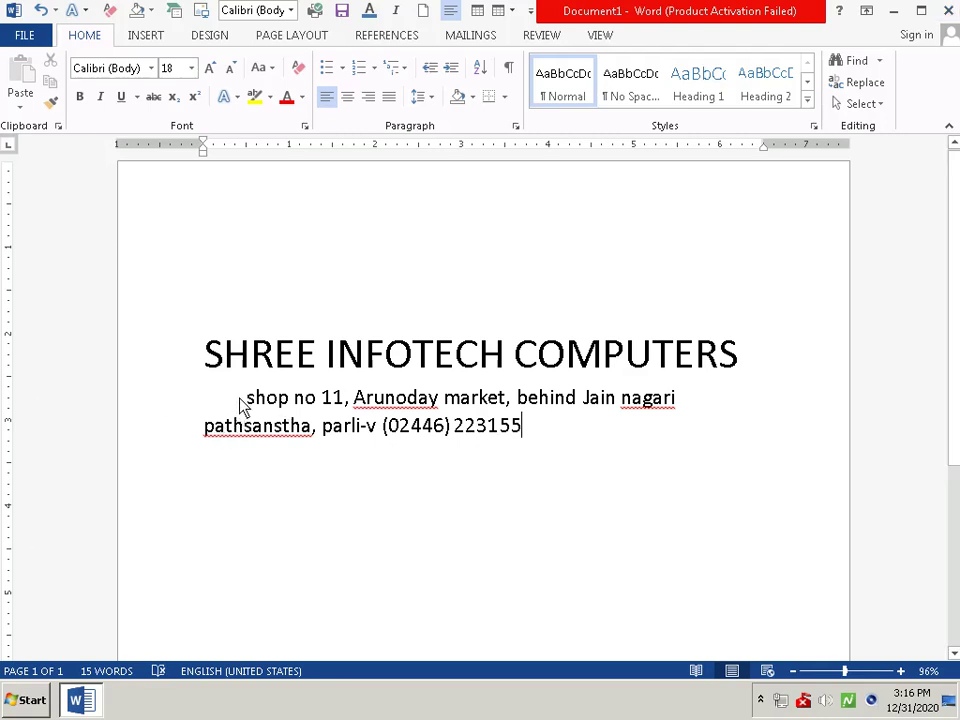
- Reduce the address line to 12 pt so it fits on one line
{"action": "mouse_move", "coordinate": [245, 400]}
{"action": "left_mouse_down"}
{"action": "mouse_move", "coordinate": [478, 452]}
{"action": "mouse_move", "coordinate": [531, 454]}
{"action": "left_mouse_up"}
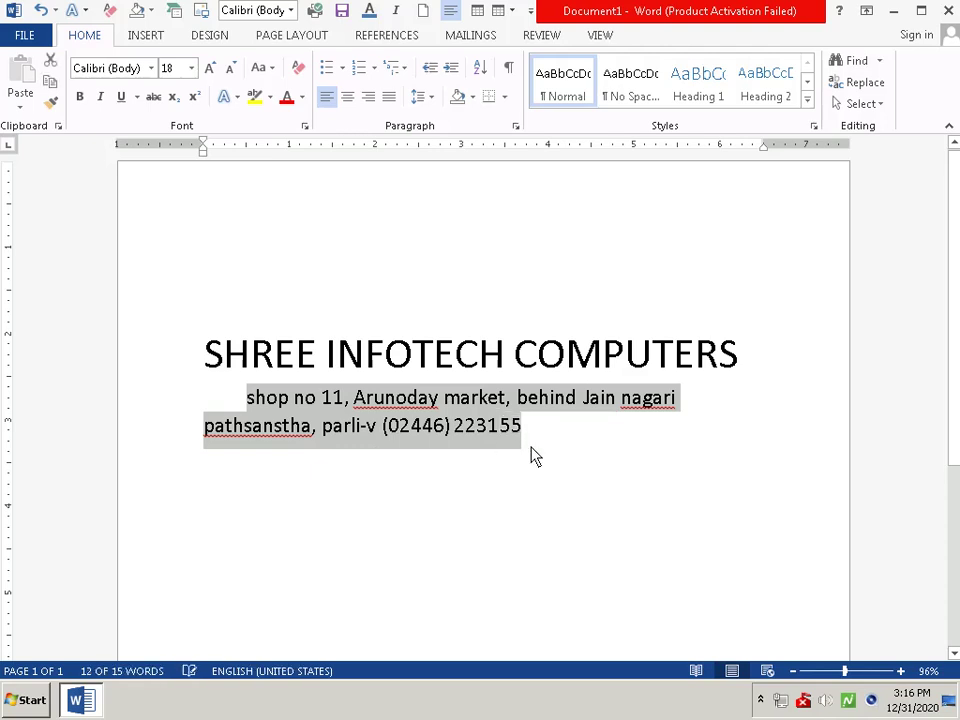
{"action": "left_click", "coordinate": [190, 68]}
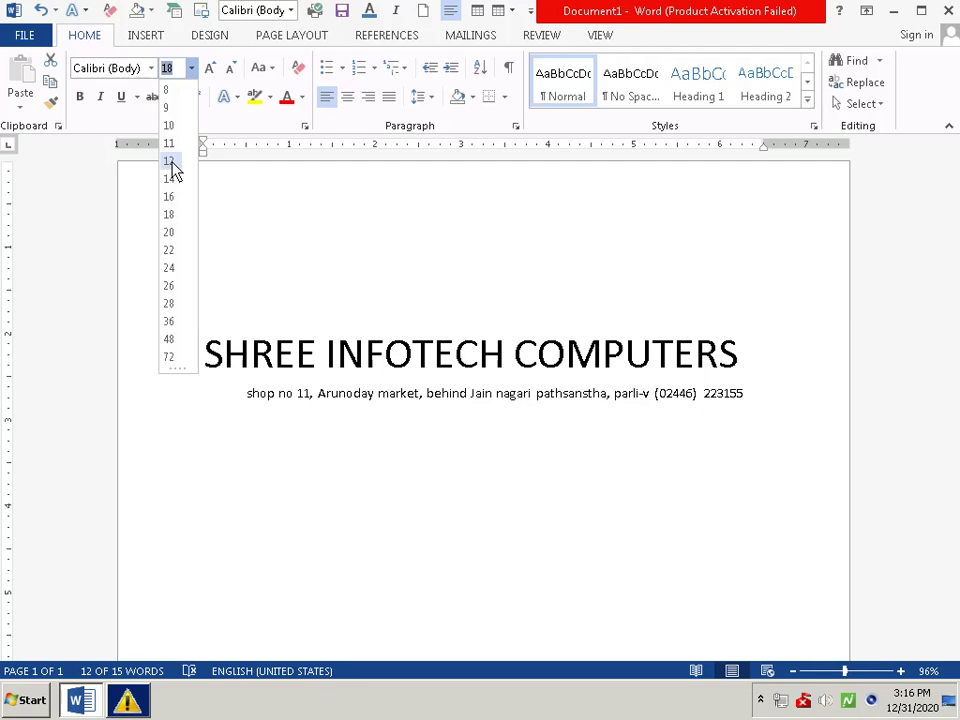
{"action": "left_click", "coordinate": [171, 165]}
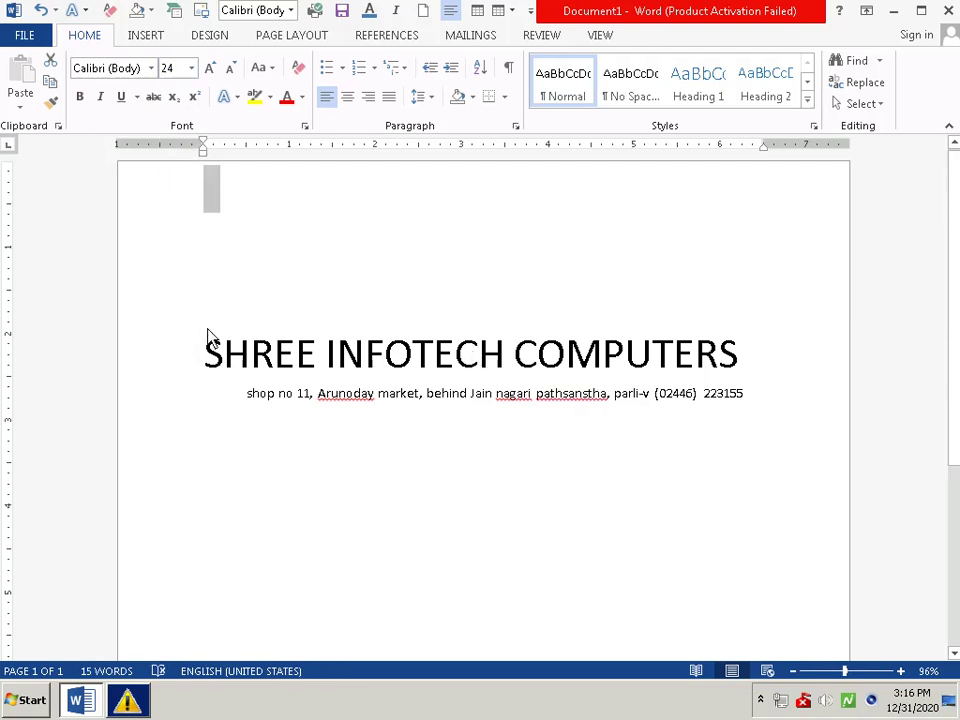
- Select the 'SHREE INFOTECH COMPUTERS' title line and set it to 36 pt
{"action": "left_click_drag", "start_coordinate": [206, 362], "coordinate": [310, 367]}
{"action": "left_click_drag", "start_coordinate": [958, 415], "coordinate": [873, 375]}
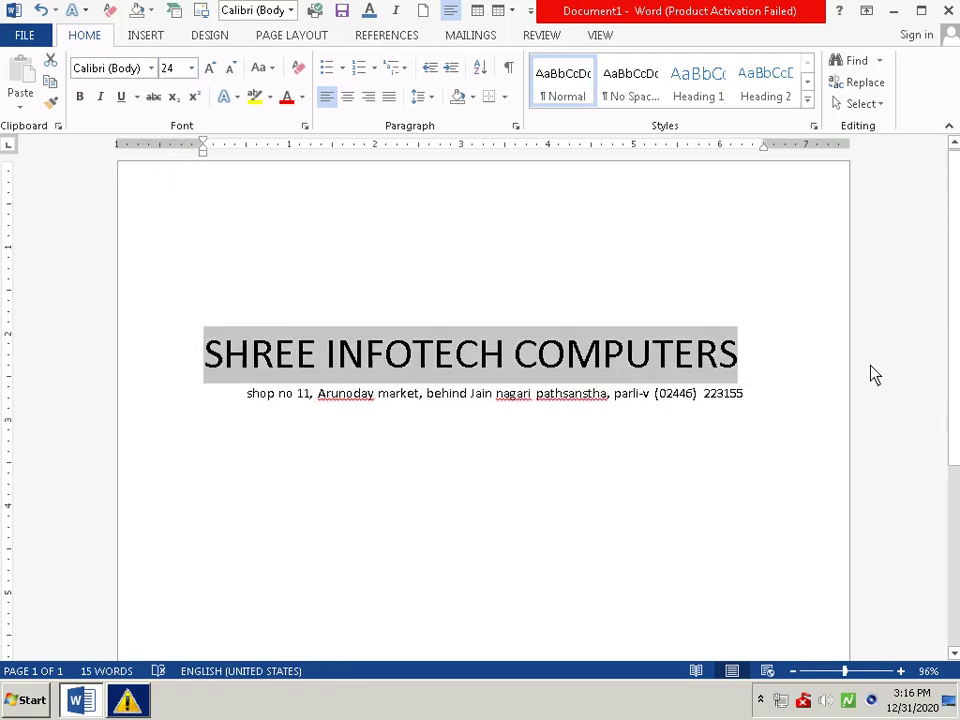
{"action": "left_click", "coordinate": [191, 68]}
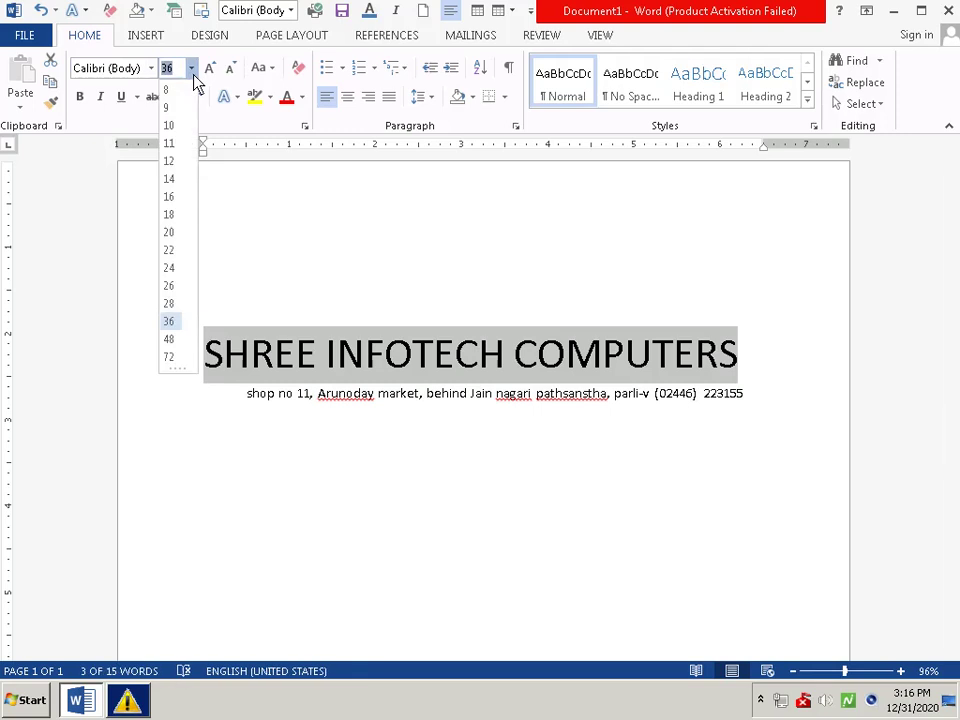
{"action": "left_click", "coordinate": [168, 321]}
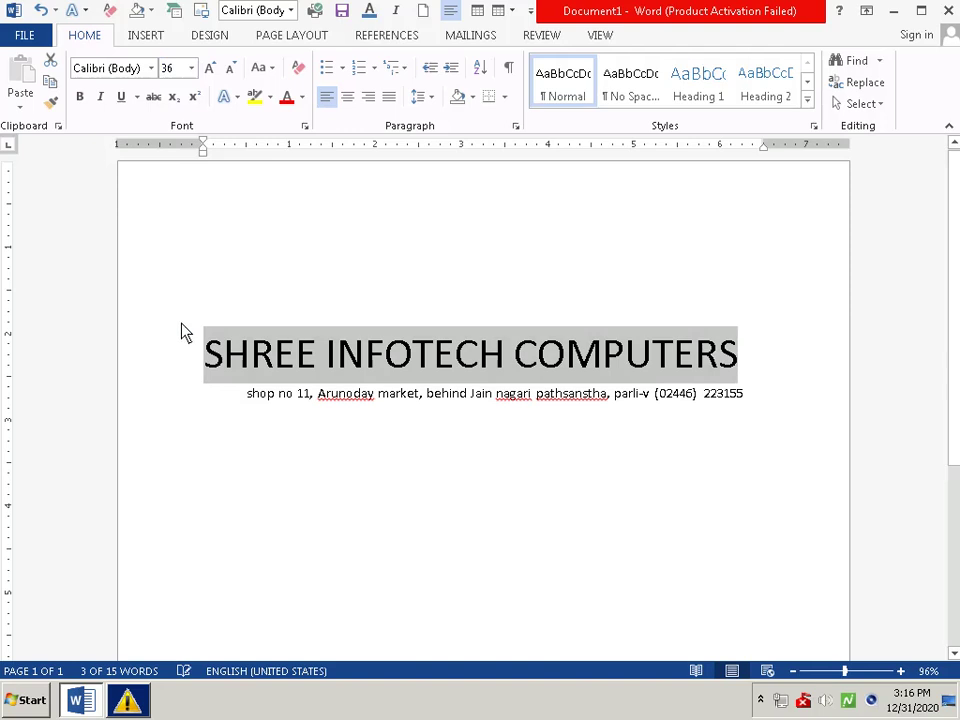
{"action": "left_click", "coordinate": [242, 489]}
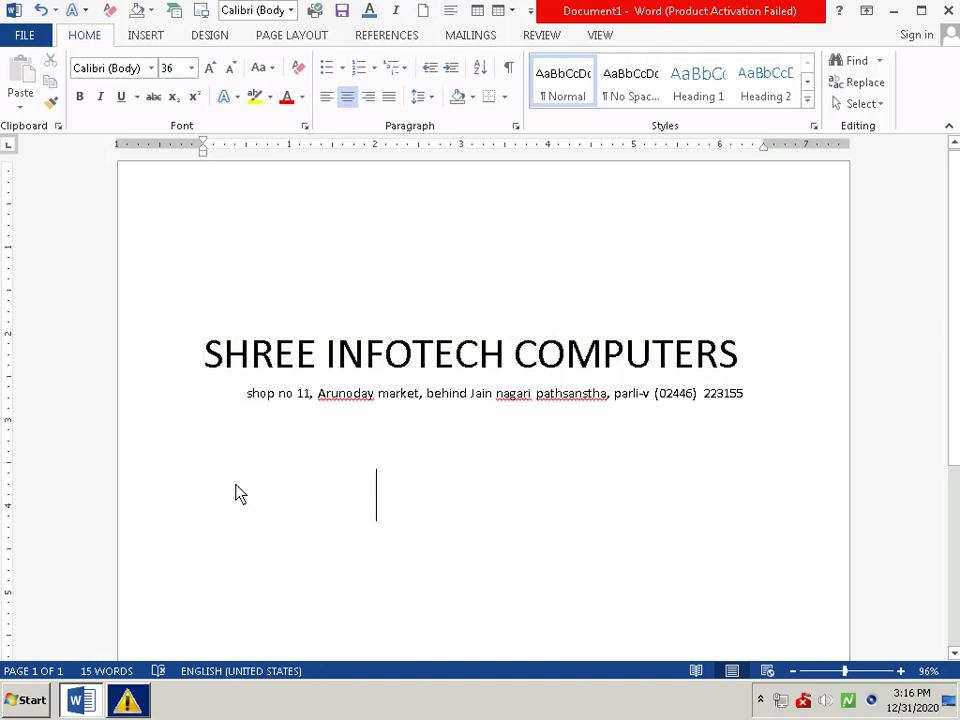
- Add an 18 pt 'Ref no.:' line below the address, followed by a tab
{"action": "left_click", "coordinate": [746, 401]}
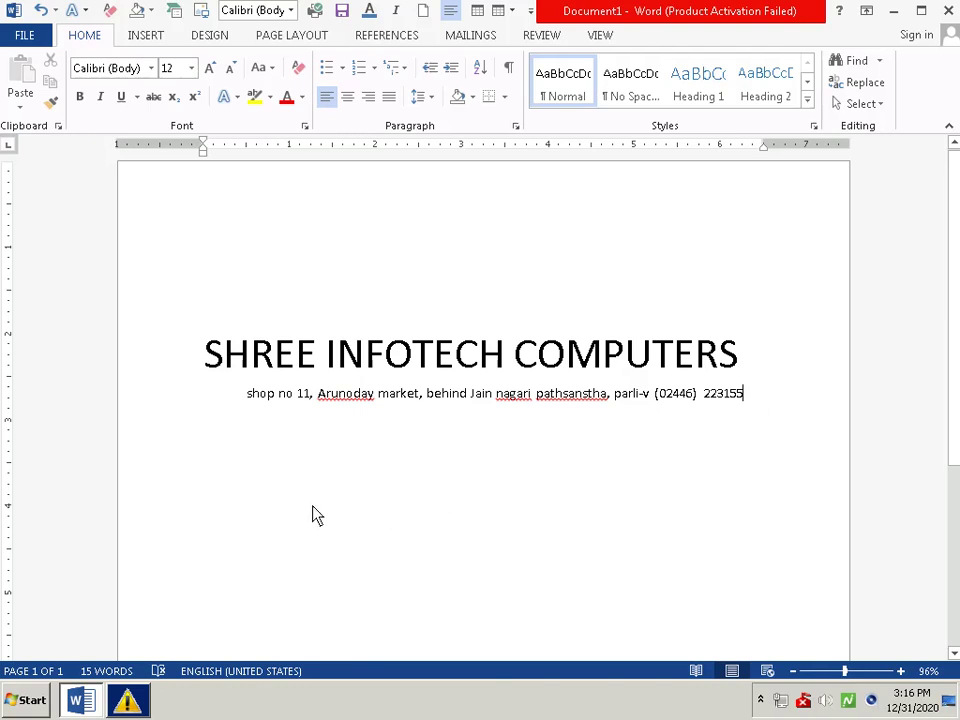
{"action": "key", "text": "Return"}
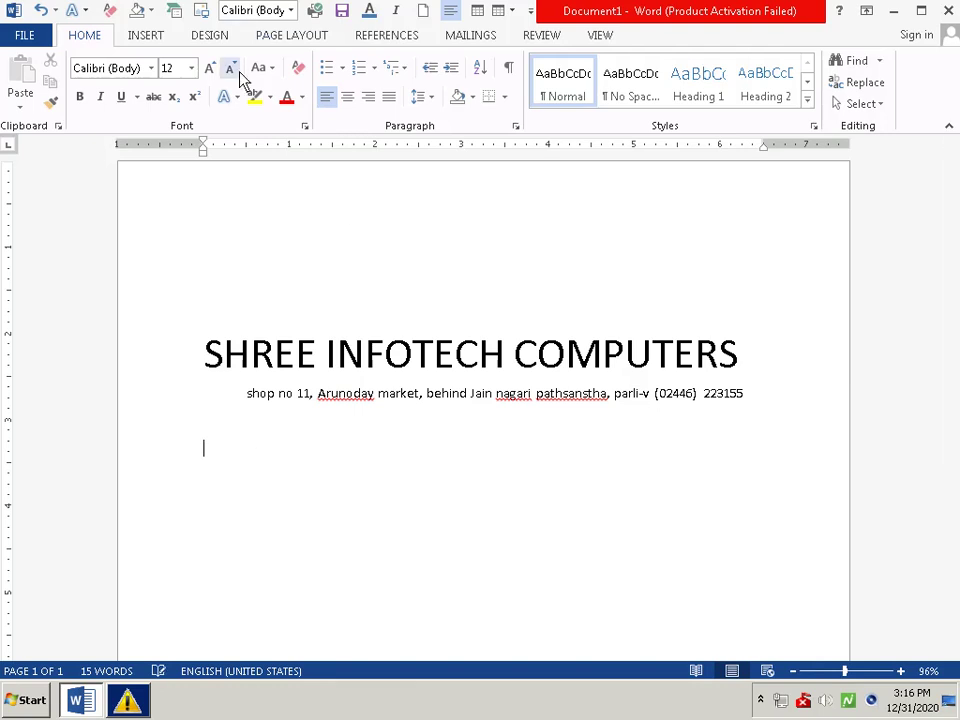
{"action": "left_click", "coordinate": [192, 75]}
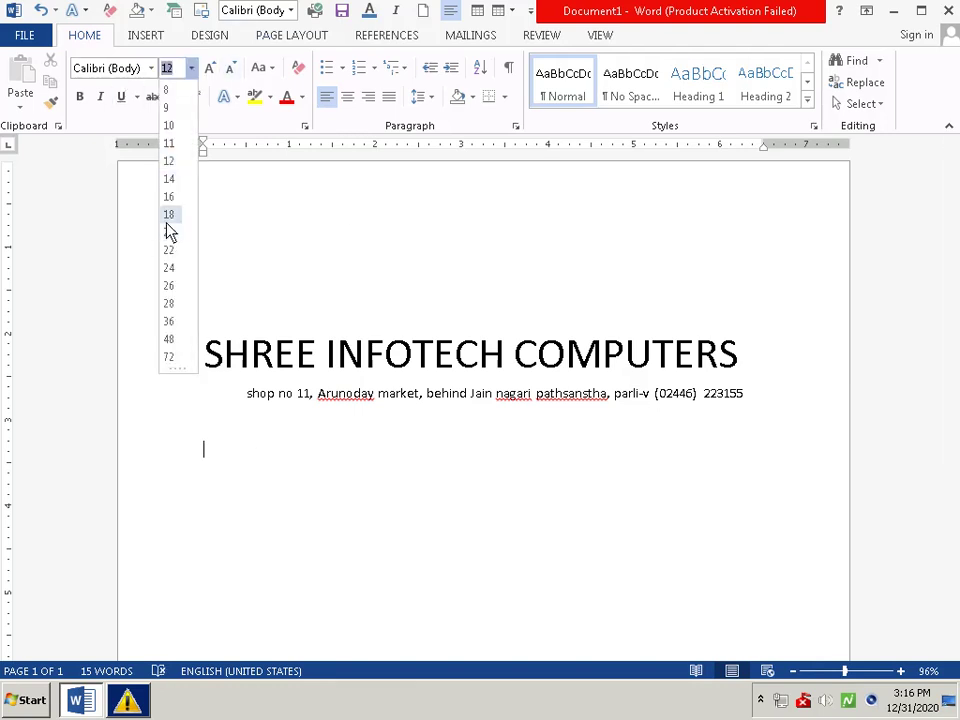
{"action": "left_click", "coordinate": [168, 216]}
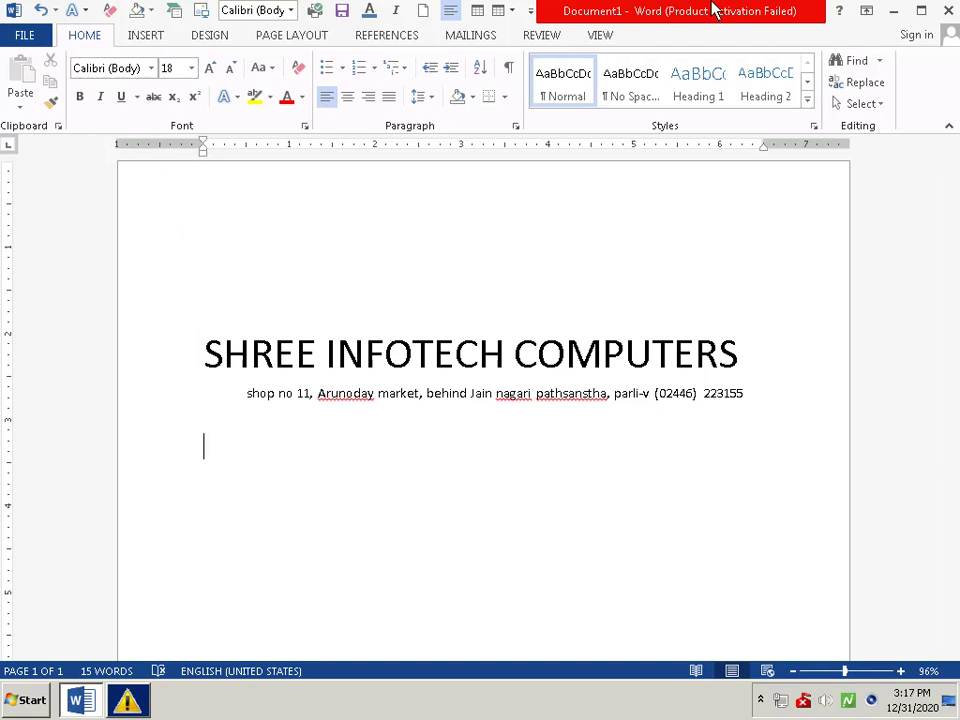
{"action": "type", "text": "re"}
{"action": "key", "text": "BackSpace"}
{"action": "key", "text": "BackSpace"}
{"action": "type", "text": "5R"}
{"action": "key", "text": "BackSpace"}
{"action": "key", "text": "BackSpace"}
{"action": "type", "text": "Re"}
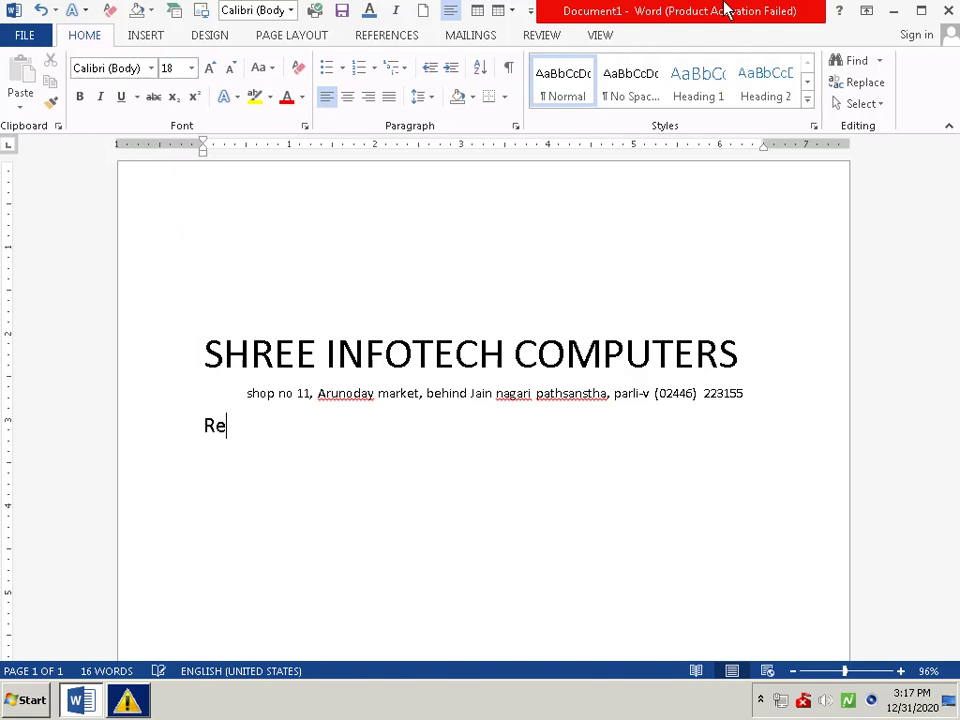
{"action": "type", "text": "f "}
{"action": "type", "text": "no"}
{"action": "type", "text": "."}
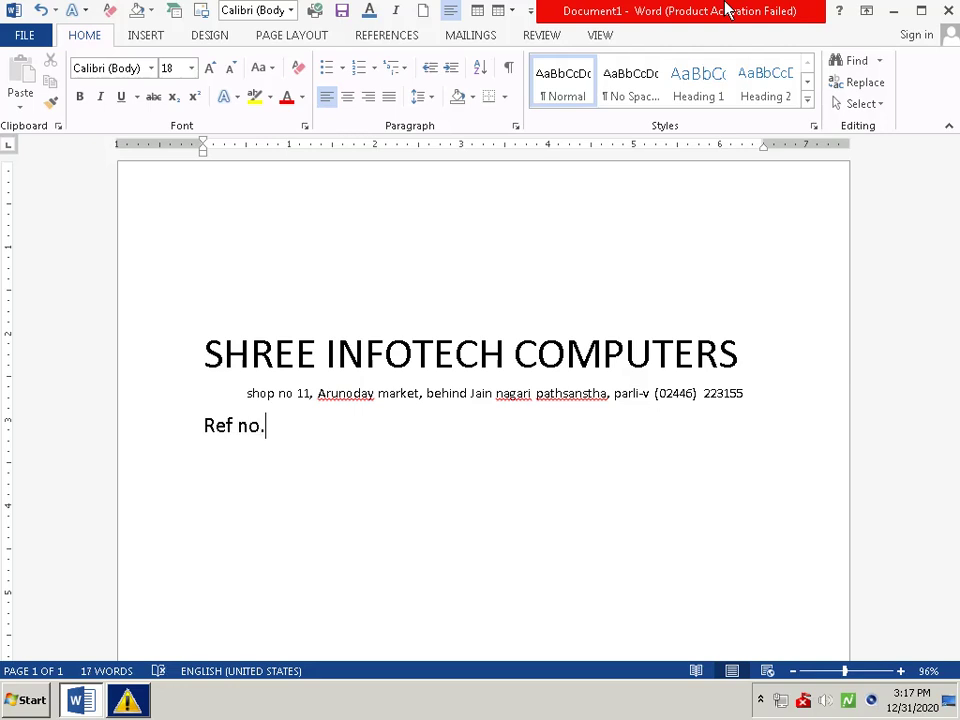
{"action": "type", "text": ":"}
{"action": "key", "text": "Tab"}
{"action": "key", "text": "Tab"}
{"action": "key", "text": "Tab"}
{"action": "key", "text": "Tab"}
{"action": "key", "text": "Tab"}
{"action": "key", "text": "Tab"}
{"action": "key", "text": "Tab"}
{"action": "key", "text": "Tab"}
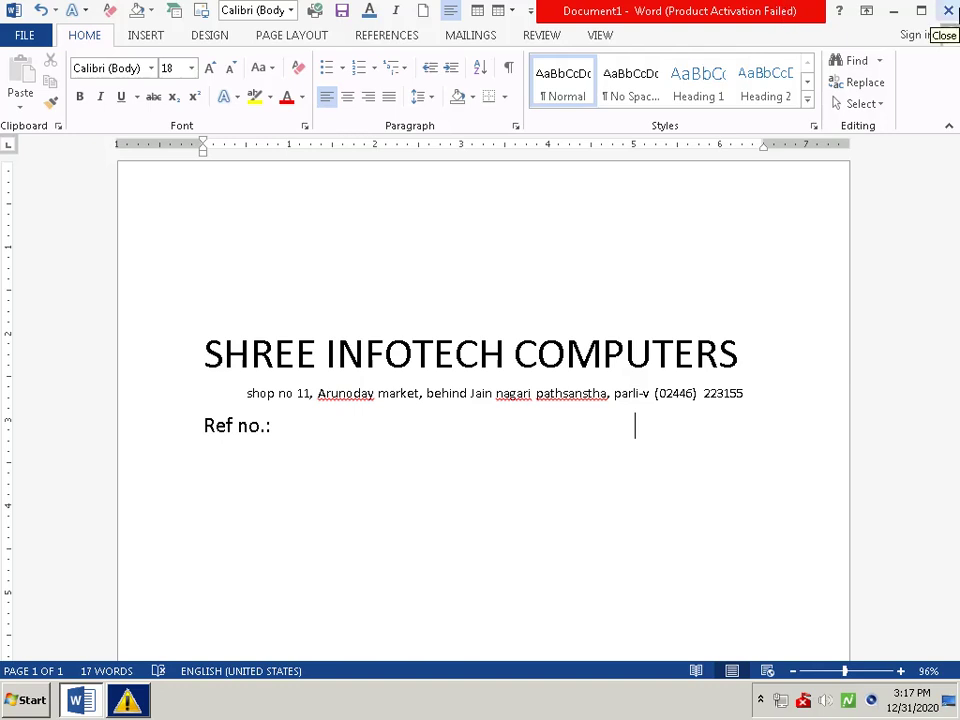
- Add 'date: 28/01/2013' at the right end of the Ref no. line and begin a new line
{"action": "type", "text": "da"}
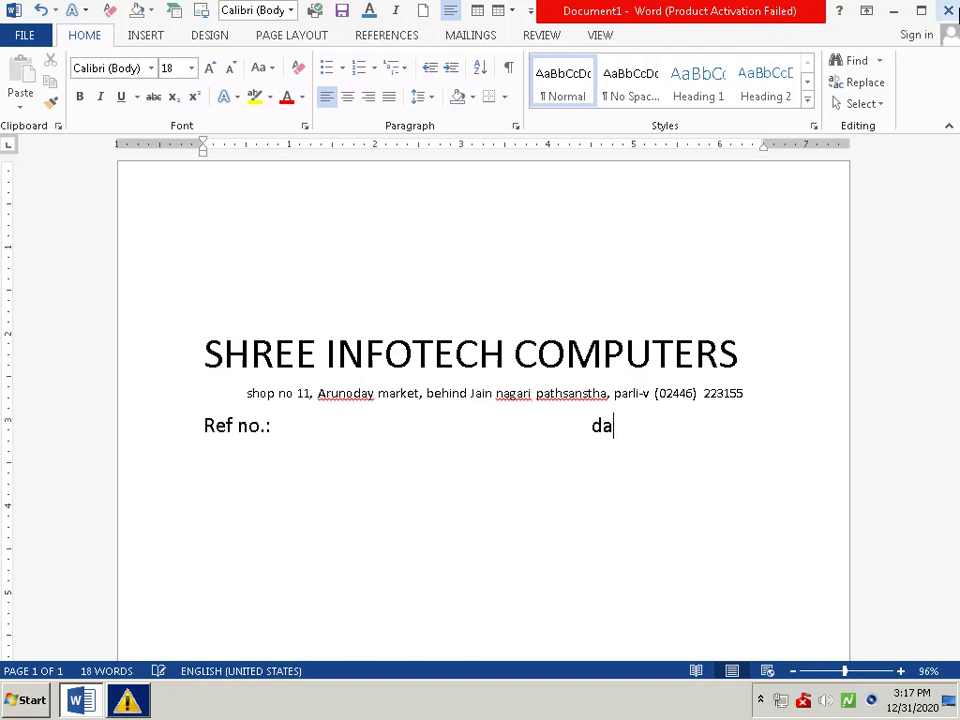
{"action": "type", "text": "te"}
{"action": "type", "text": ": "}
{"action": "type", "text": "28"}
{"action": "type", "text": "\\"}
{"action": "key", "text": "BackSpace"}
{"action": "type", "text": "/"}
{"action": "type", "text": "0"}
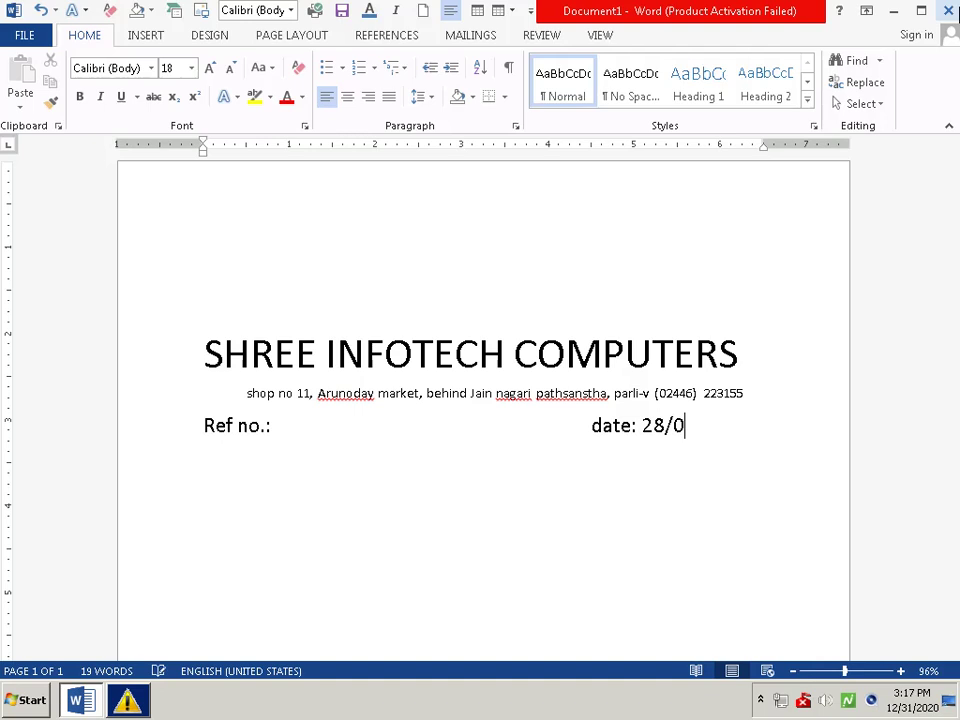
{"action": "type", "text": "1/"}
{"action": "type", "text": "20"}
{"action": "type", "text": "13"}
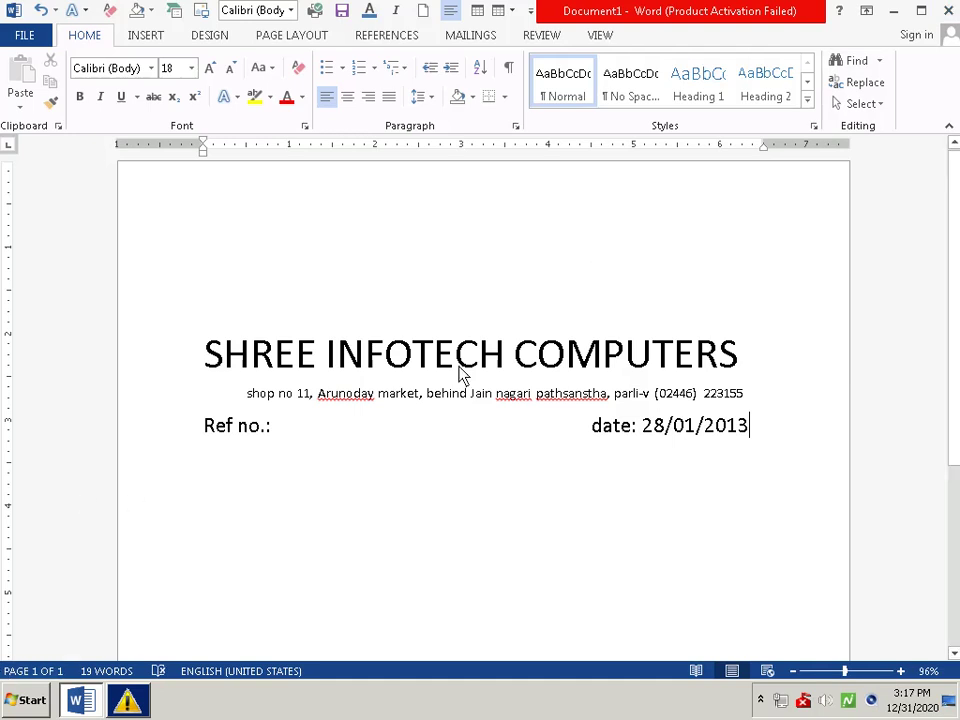
{"action": "key", "text": "Return"}
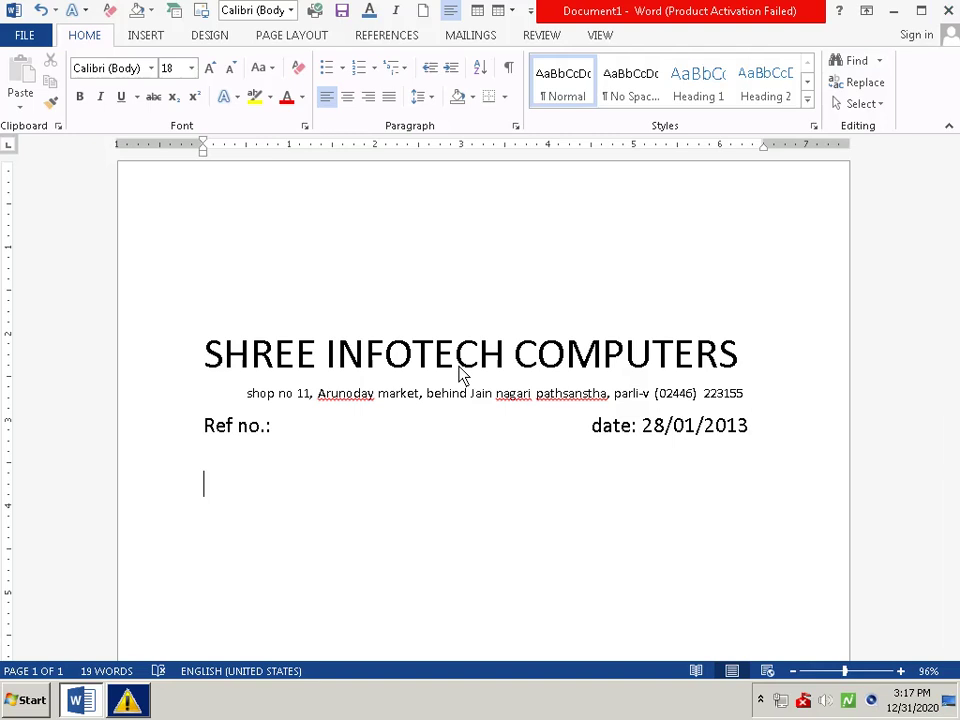
- Undo the stray edits and set up a new left-aligned 18-point line below the date
{"action": "type", "text": "T"}
{"action": "type", "text": "O"}
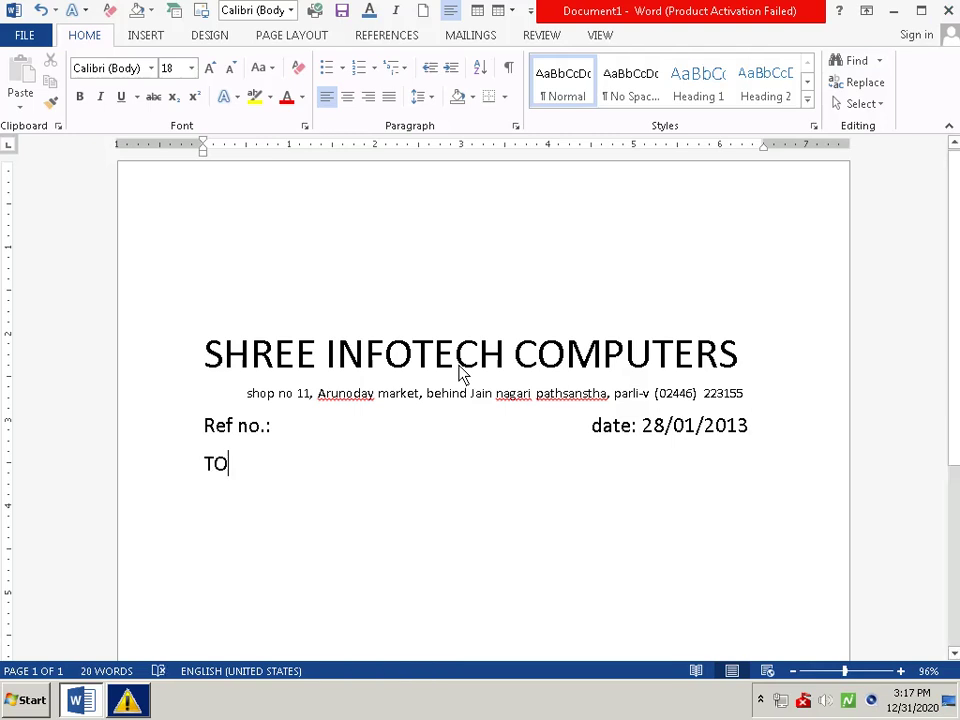
{"action": "key", "text": "BackSpace"}
{"action": "key", "text": "BackSpace"}
{"action": "key", "text": "ctrl+z"}
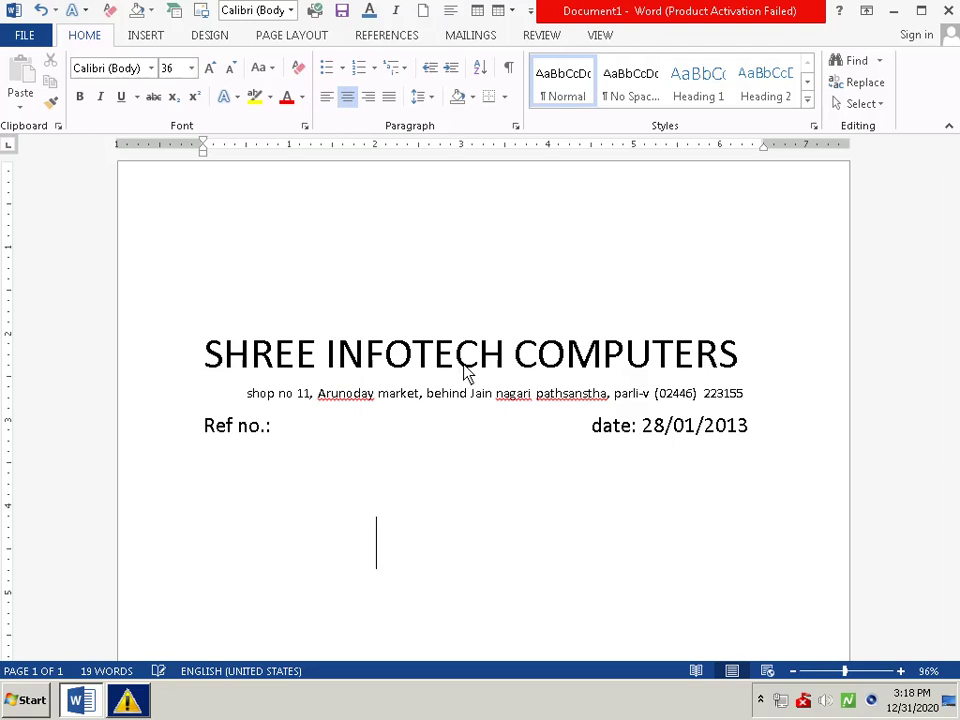
{"action": "key", "text": "ctrl+z"}
{"action": "key", "text": "ctrl+z"}
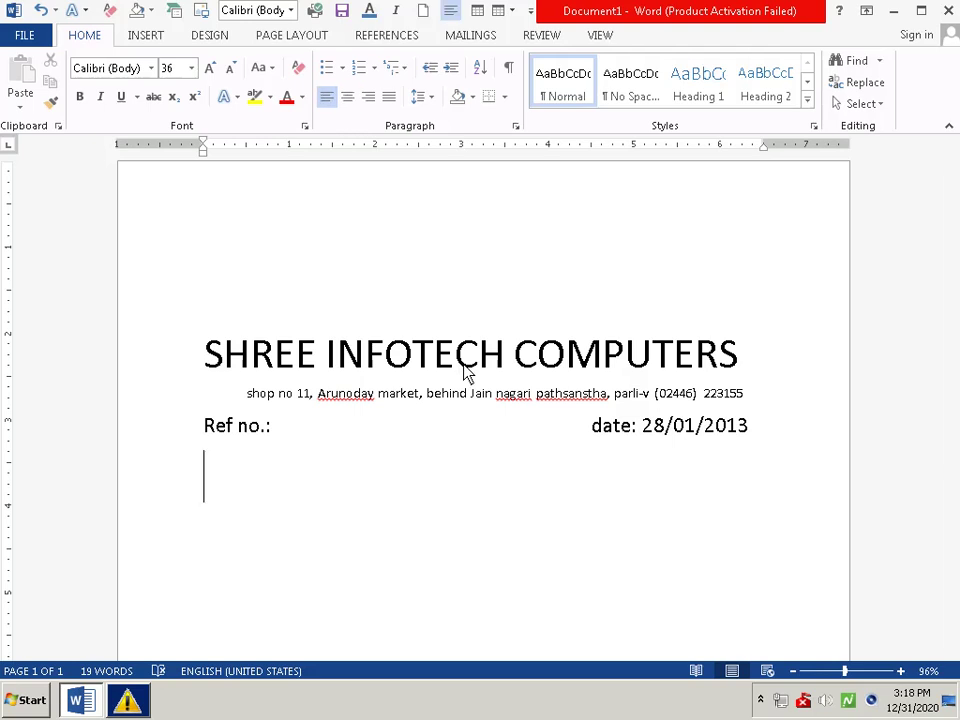
{"action": "key", "text": "ctrl+z"}
{"action": "key", "text": "ctrl+z"}
{"action": "left_click", "coordinate": [190, 70]}
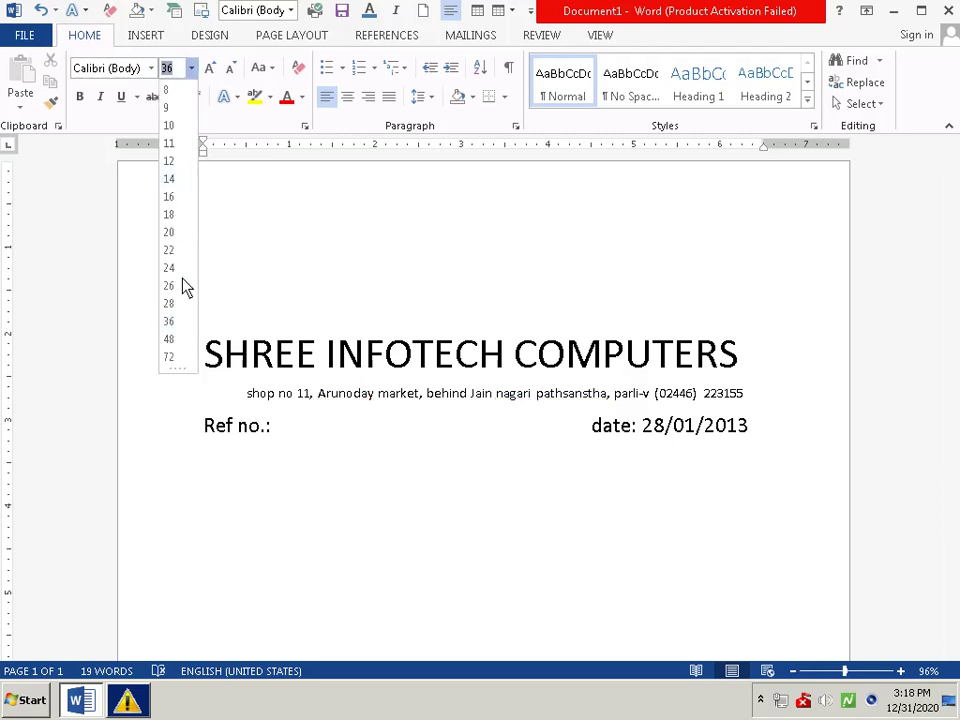
{"action": "left_click", "coordinate": [163, 216]}
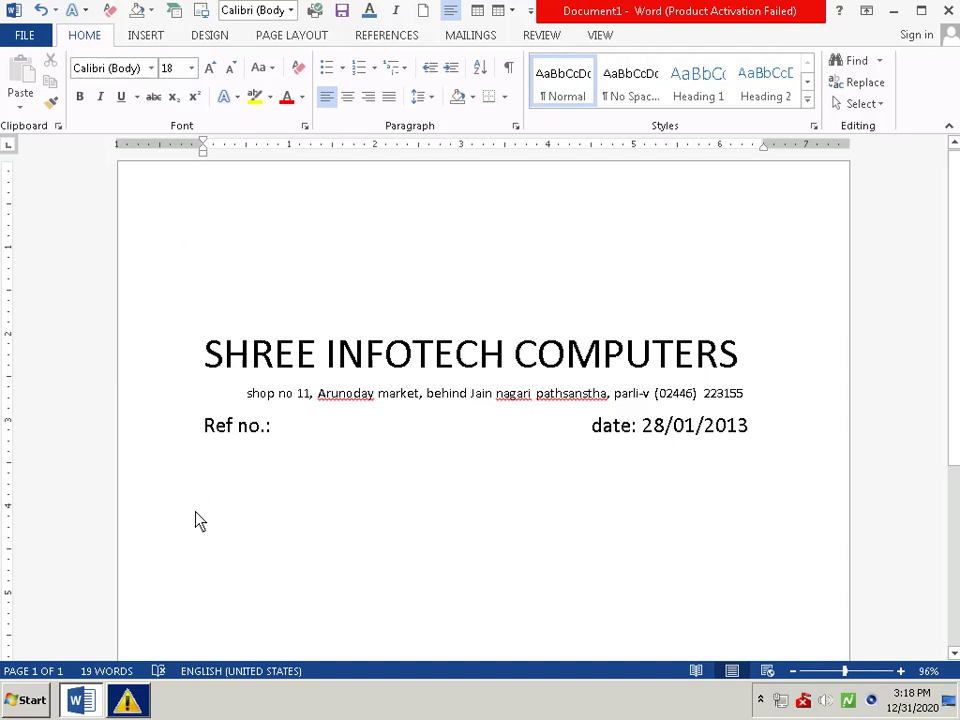
{"action": "key", "text": "ctrl+z"}
{"action": "key", "text": "Return"}
{"action": "key", "text": "ctrl+e"}
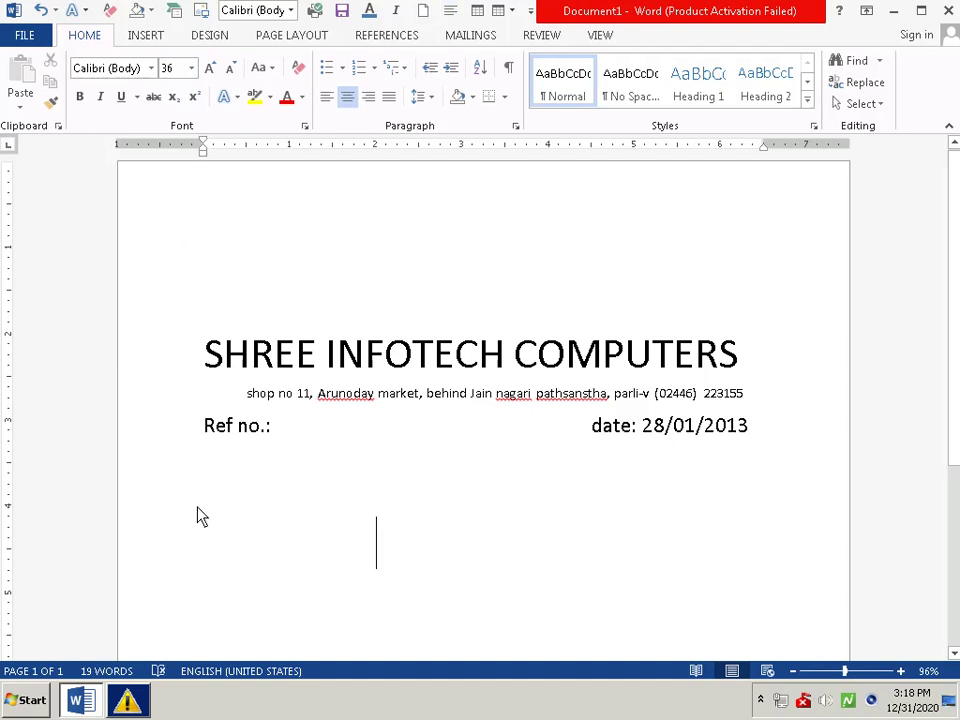
{"action": "key", "text": "ctrl+l"}
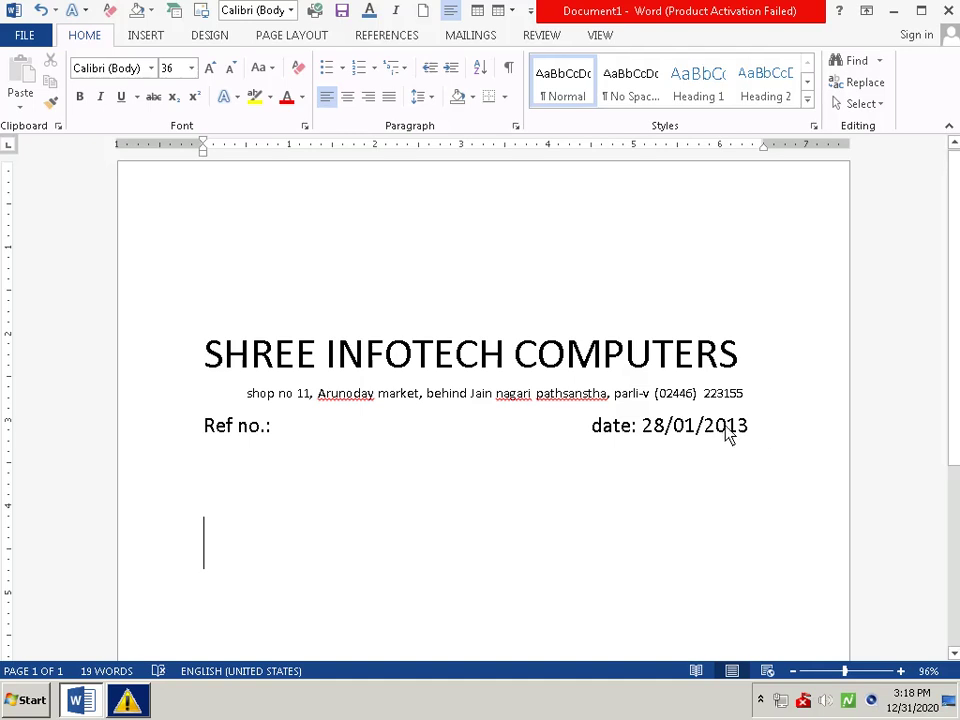
{"action": "left_click", "coordinate": [191, 68]}
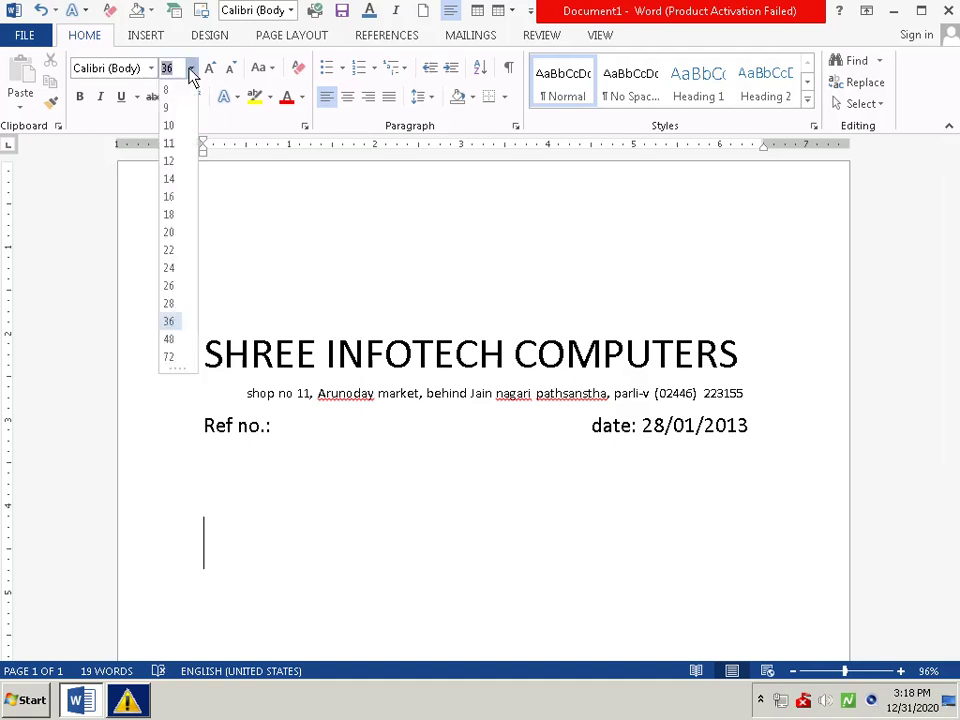
{"action": "left_click", "coordinate": [172, 218]}
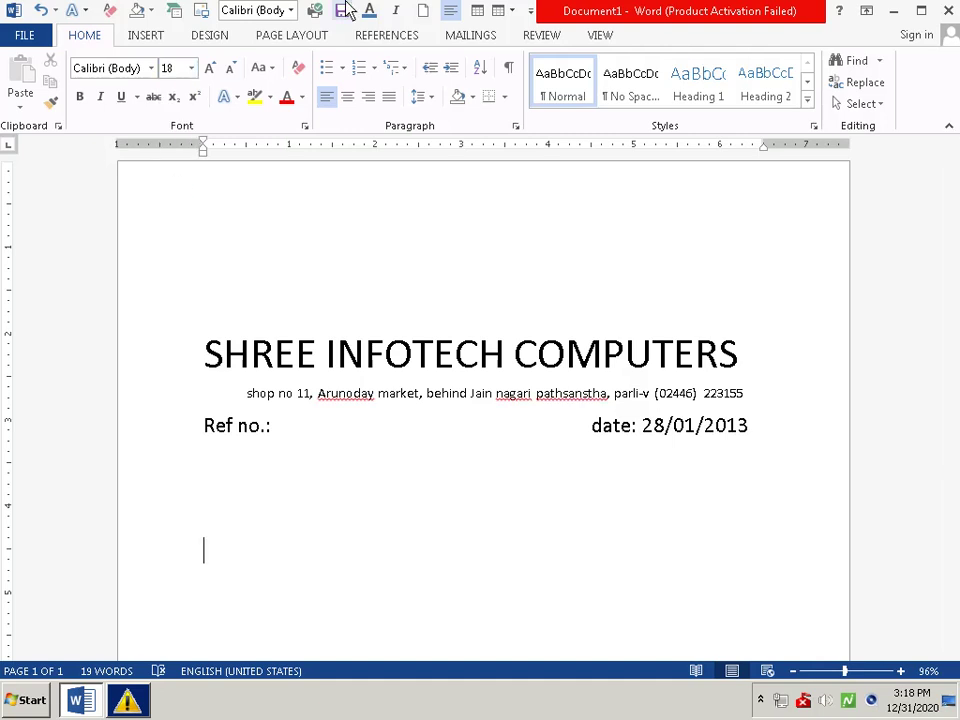
- Type 'TO,' followed by tab spacing on the new line
{"action": "type", "text": "T"}
{"action": "type", "text": "O"}
{"action": "type", "text": ","}
{"action": "key", "text": "Tab"}
{"action": "key", "text": "Tab"}
{"action": "key", "text": "Tab"}
{"action": "key", "text": "Tab"}
{"action": "key", "text": "Tab"}
{"action": "key", "text": "Tab"}
{"action": "key", "text": "Tab"}
{"action": "key", "text": "Tab"}
{"action": "key", "text": "Tab"}
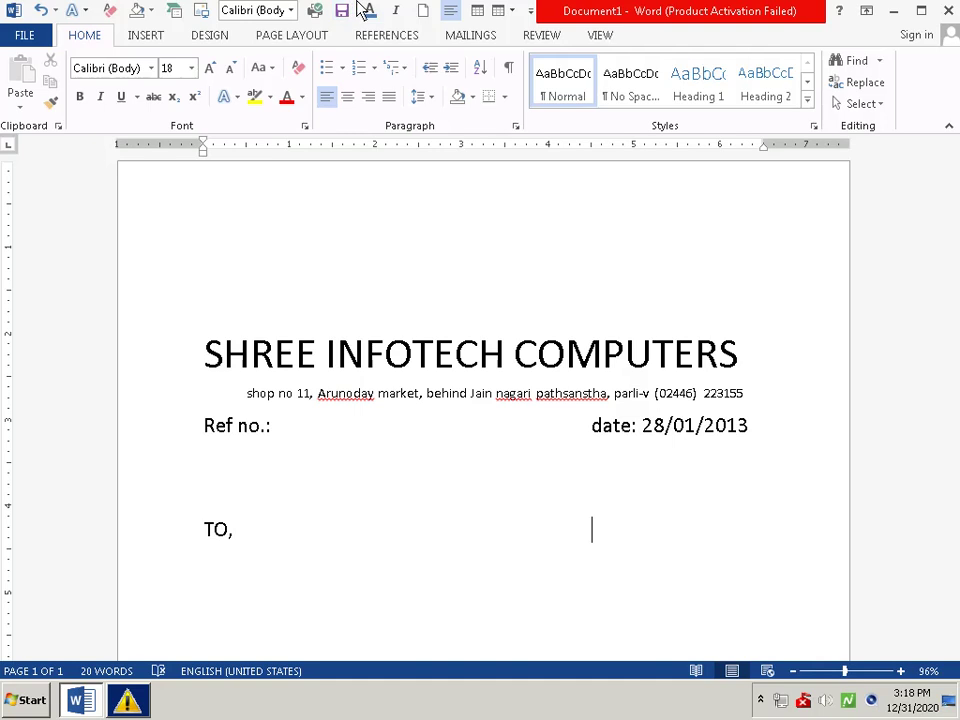
{"action": "key", "text": "Tab"}
{"action": "key", "text": "Tab"}
{"action": "key", "text": "Tab"}
{"action": "key", "text": "Return"}
{"action": "key", "text": "Tab"}
{"action": "type", "text": "C"}
{"action": "type", "text": "O"}
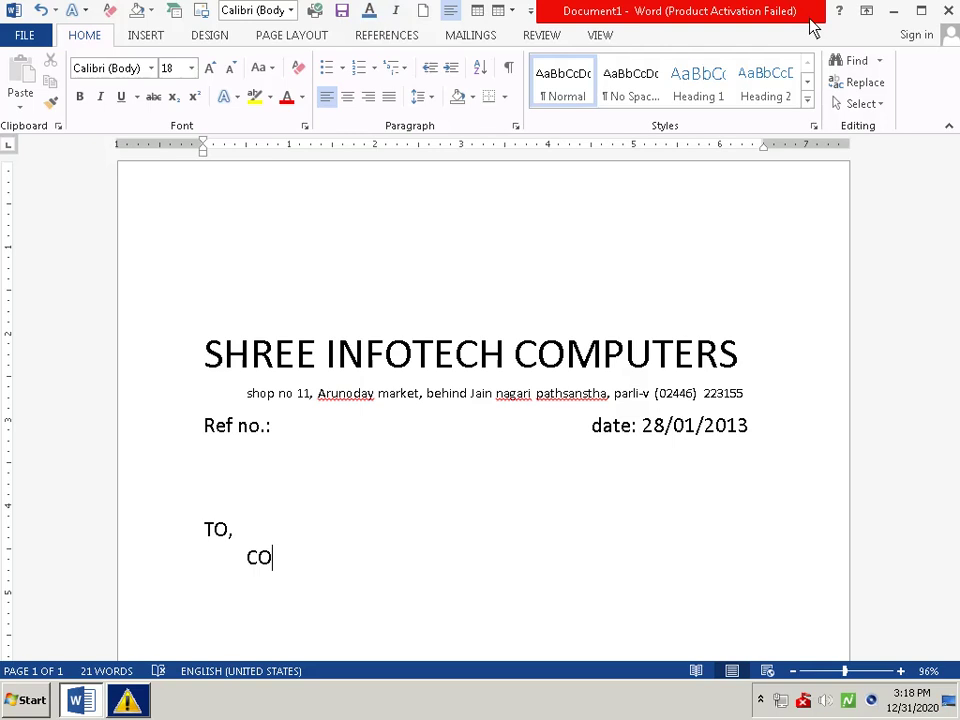
{"action": "type", "text": "C"}
{"action": "key", "text": "BackSpace"}
{"action": "key", "text": "BackSpace"}
{"action": "key", "text": "BackSpace"}
{"action": "key", "text": "BackSpace"}
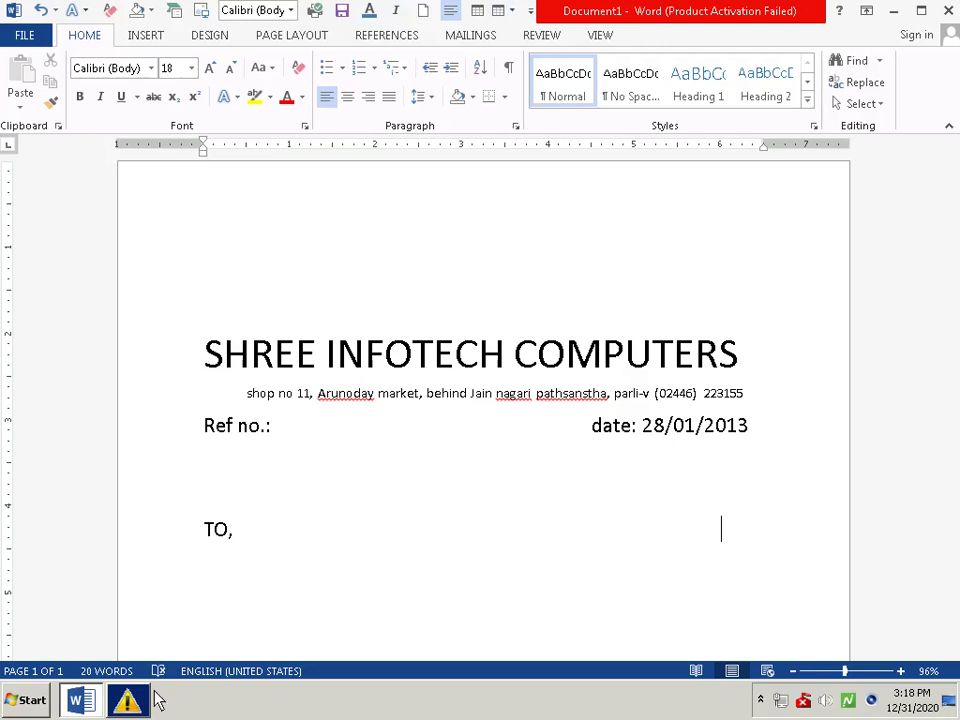
- Start a left-aligned 18-point line directly below 'TO,' for the recipient's title
{"action": "double_click", "coordinate": [201, 583]}
{"action": "type", "text": "C"}
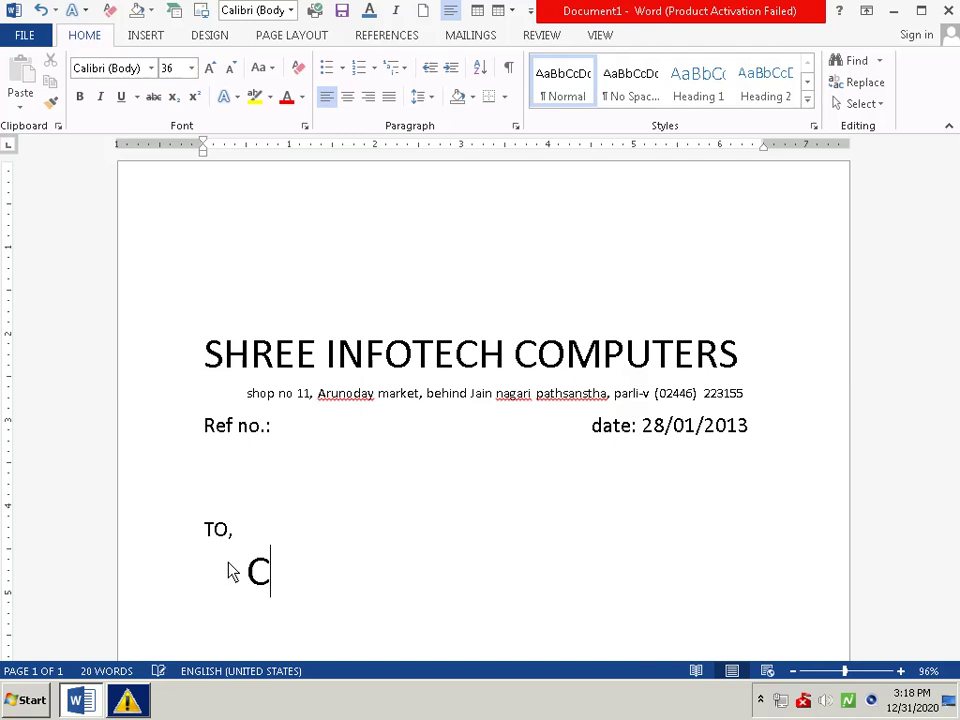
{"action": "key", "text": "BackSpace"}
{"action": "key", "text": "BackSpace"}
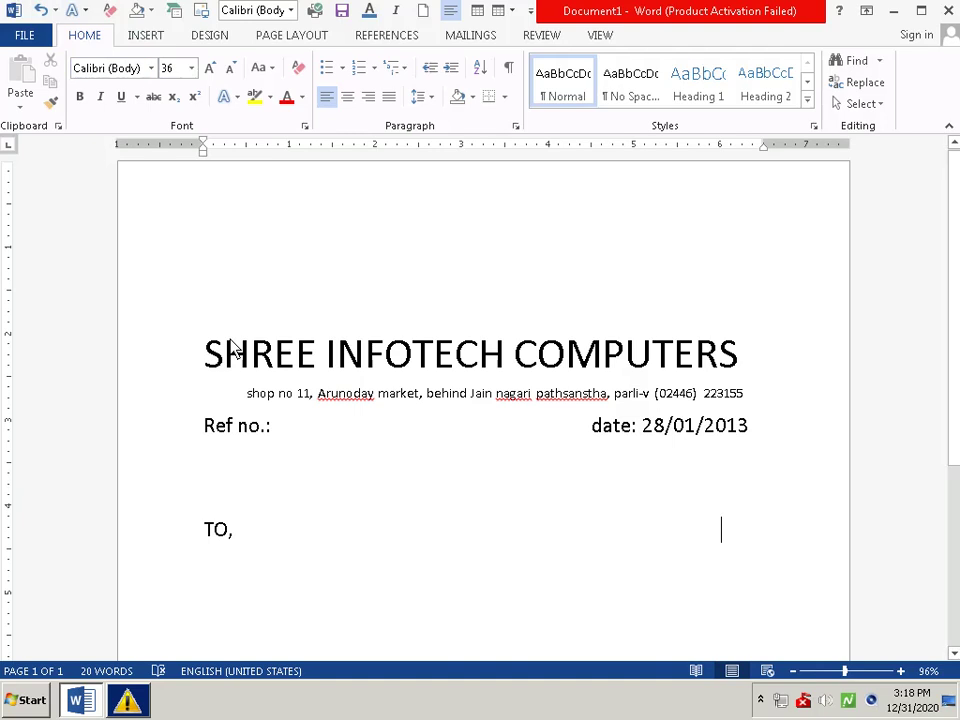
{"action": "left_click", "coordinate": [241, 533]}
{"action": "key", "text": "Return"}
{"action": "key", "text": "ctrl+e"}
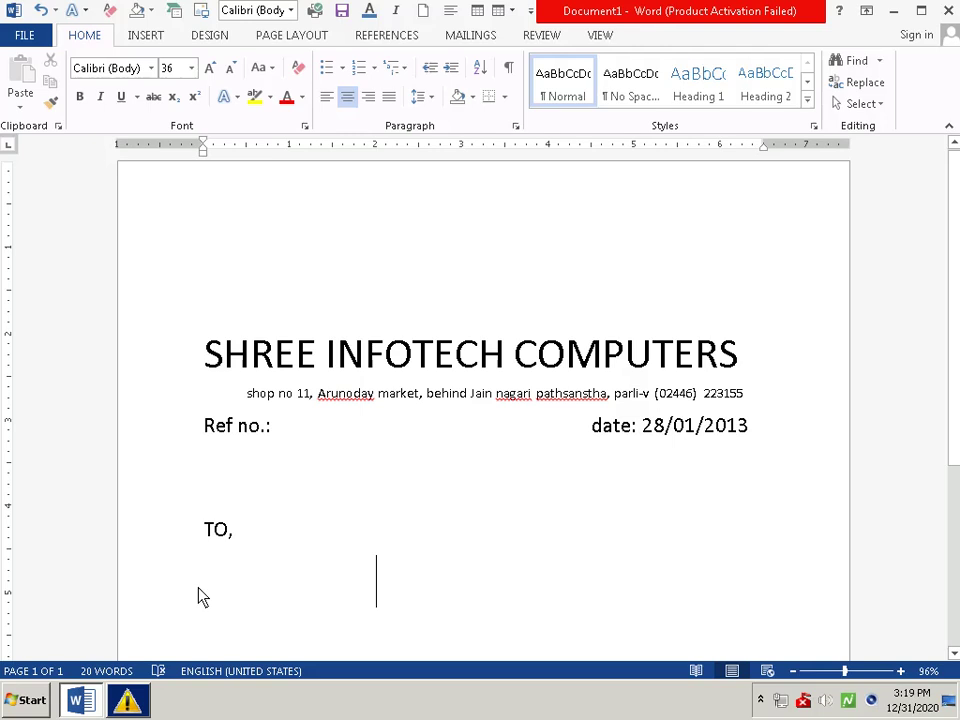
{"action": "left_click", "coordinate": [327, 96]}
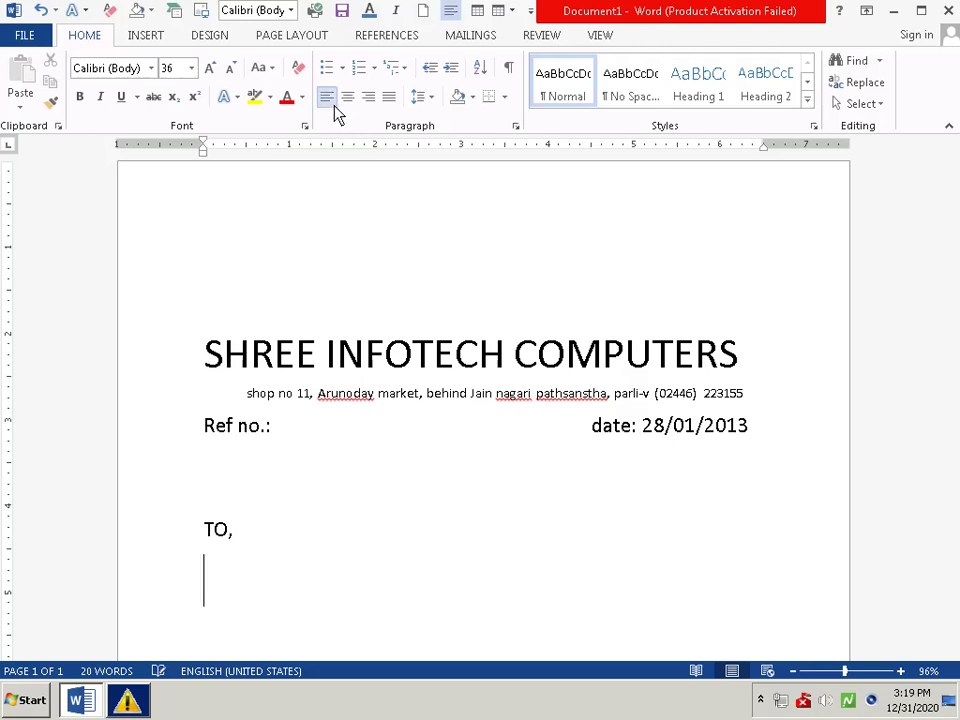
{"action": "left_click", "coordinate": [191, 68]}
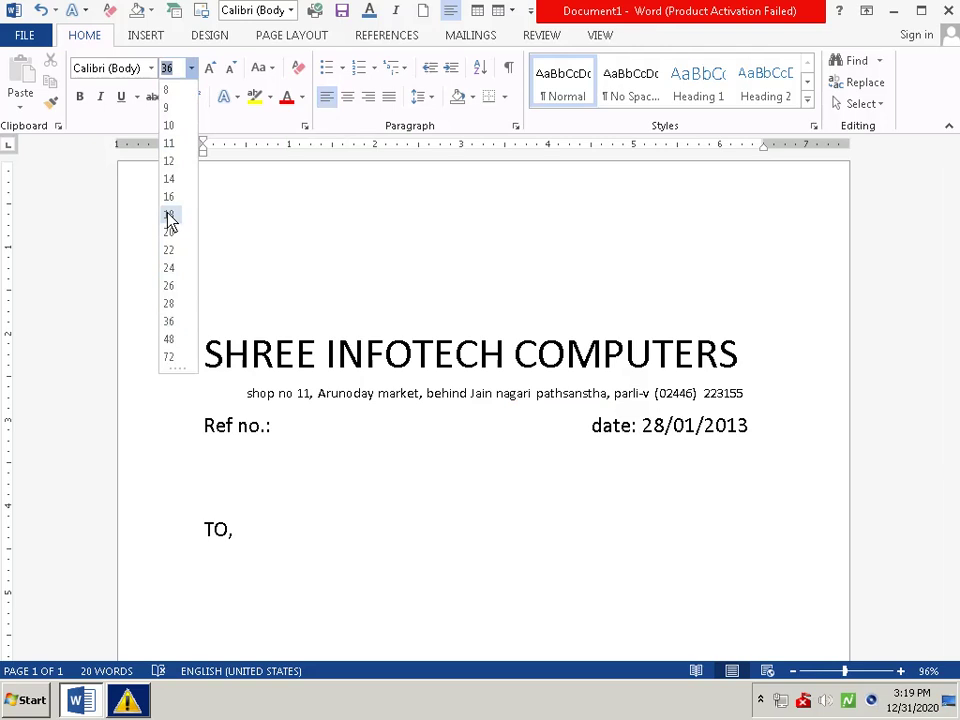
{"action": "left_click", "coordinate": [167, 215]}
- Type the recipient title 'CO-ordinator' and start a new line
{"action": "type", "text": "C"}
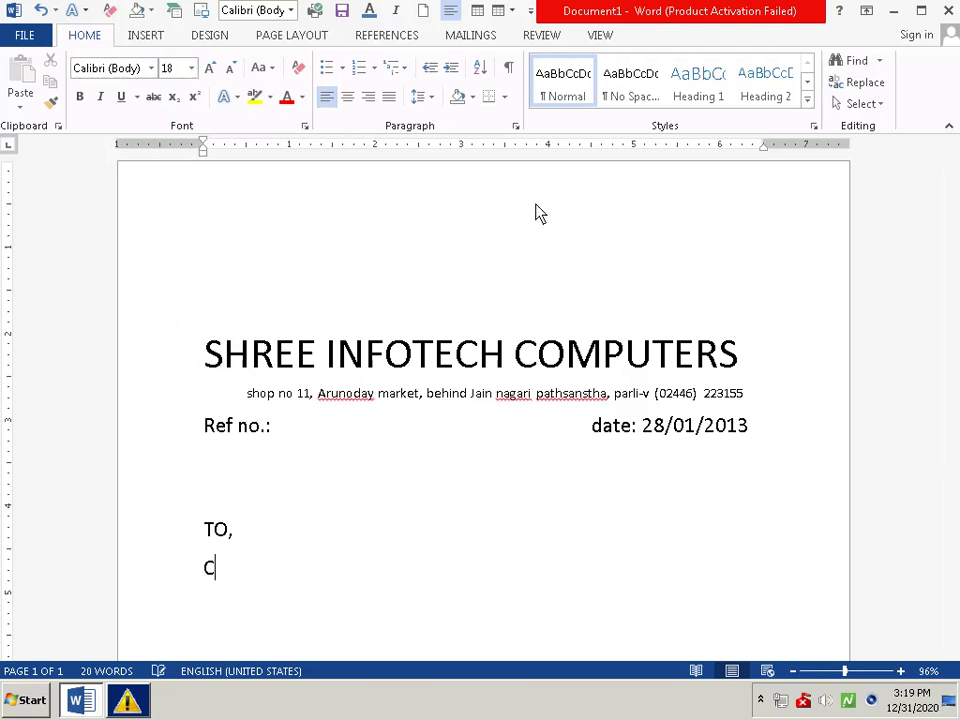
{"action": "type", "text": "O"}
{"action": "type", "text": "-"}
{"action": "type", "text": "O"}
{"action": "type", "text": "T"}
{"action": "key", "text": "BackSpace"}
{"action": "type", "text": "r"}
{"action": "type", "text": "di"}
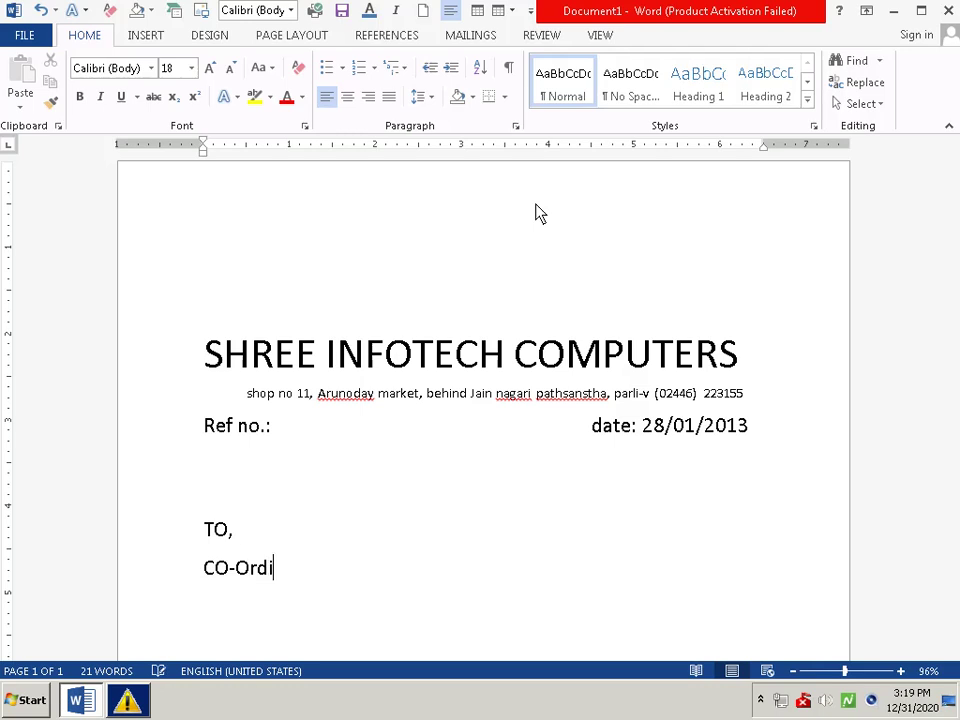
{"action": "type", "text": "na"}
{"action": "type", "text": "tor"}
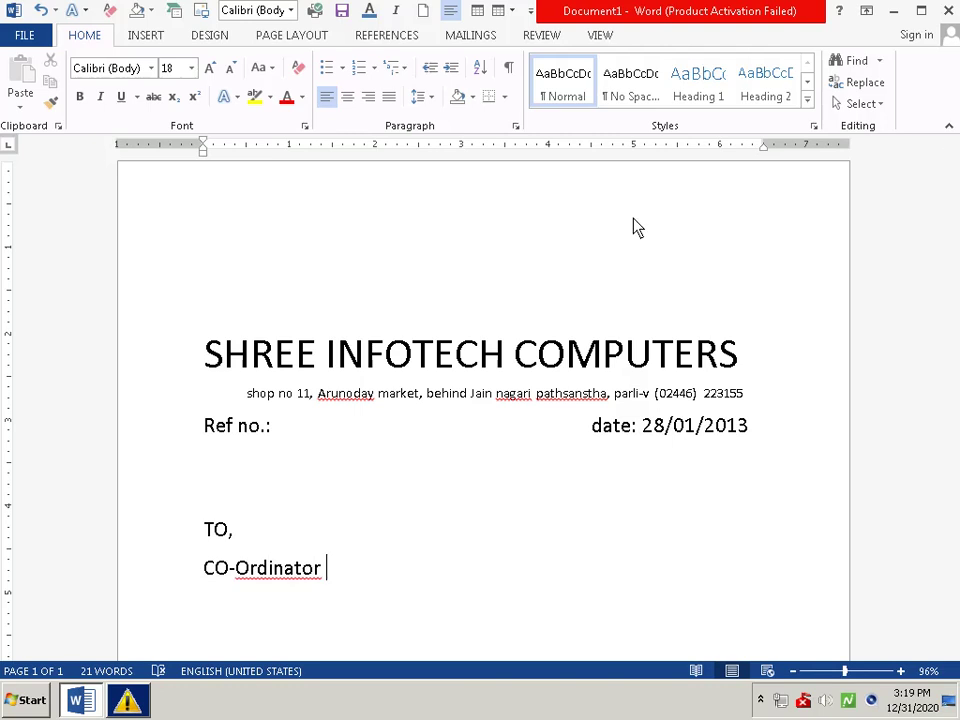
{"action": "key", "text": "BackSpace"}
{"action": "key", "text": "BackSpace"}
{"action": "key", "text": "BackSpace"}
{"action": "key", "text": "BackSpace"}
{"action": "key", "text": "BackSpace"}
{"action": "key", "text": "BackSpace"}
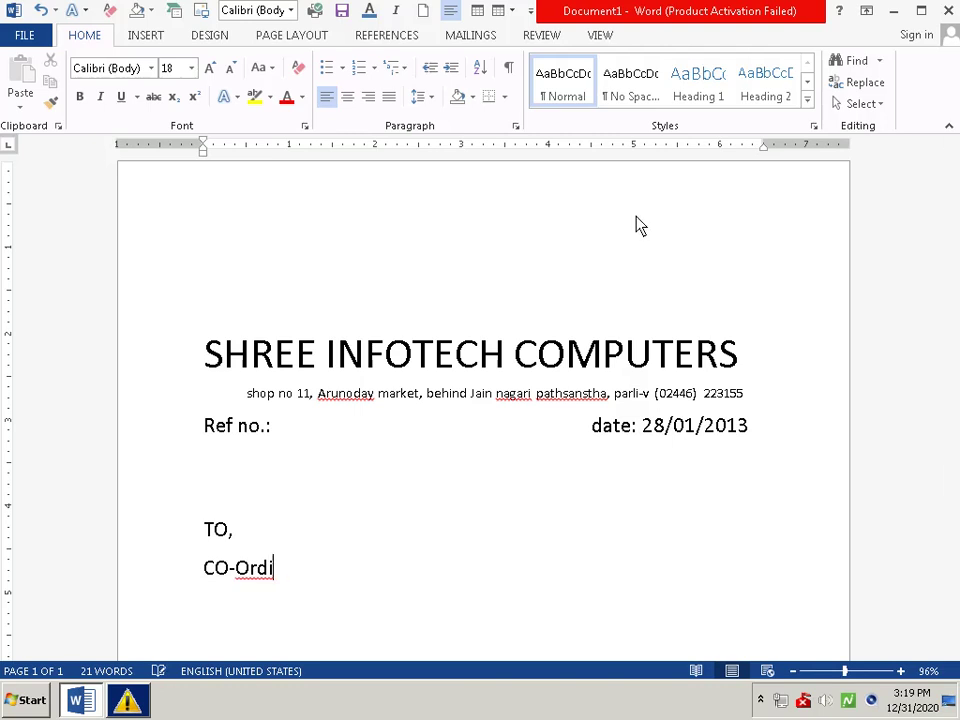
{"action": "key", "text": "BackSpace"}
{"action": "key", "text": "BackSpace"}
{"action": "key", "text": "BackSpace"}
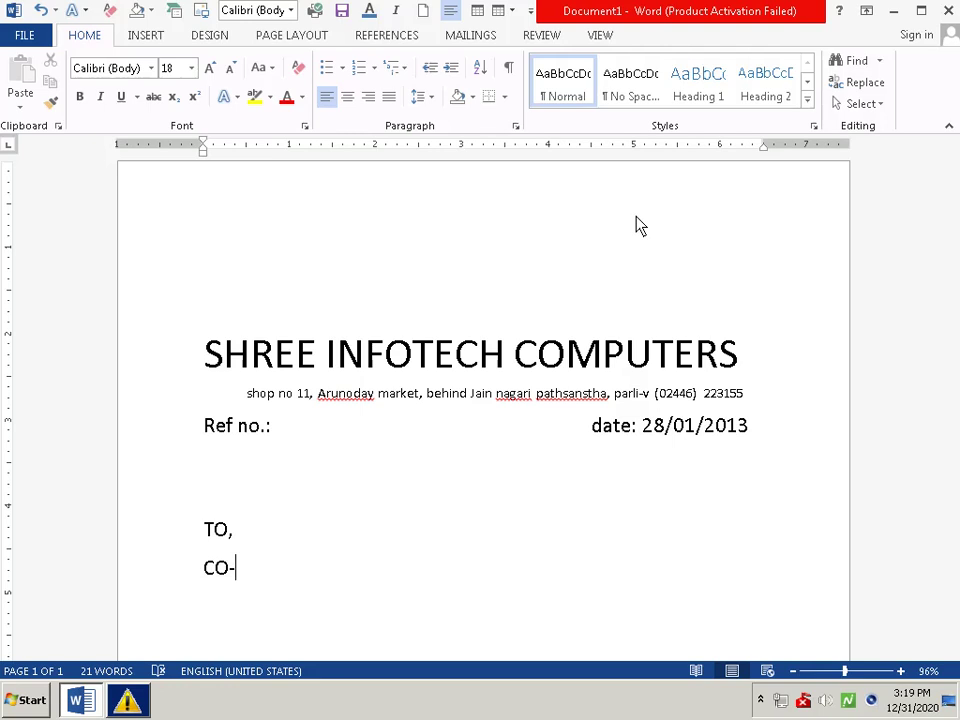
{"action": "type", "text": "or"}
{"action": "type", "text": "di"}
{"action": "type", "text": "na"}
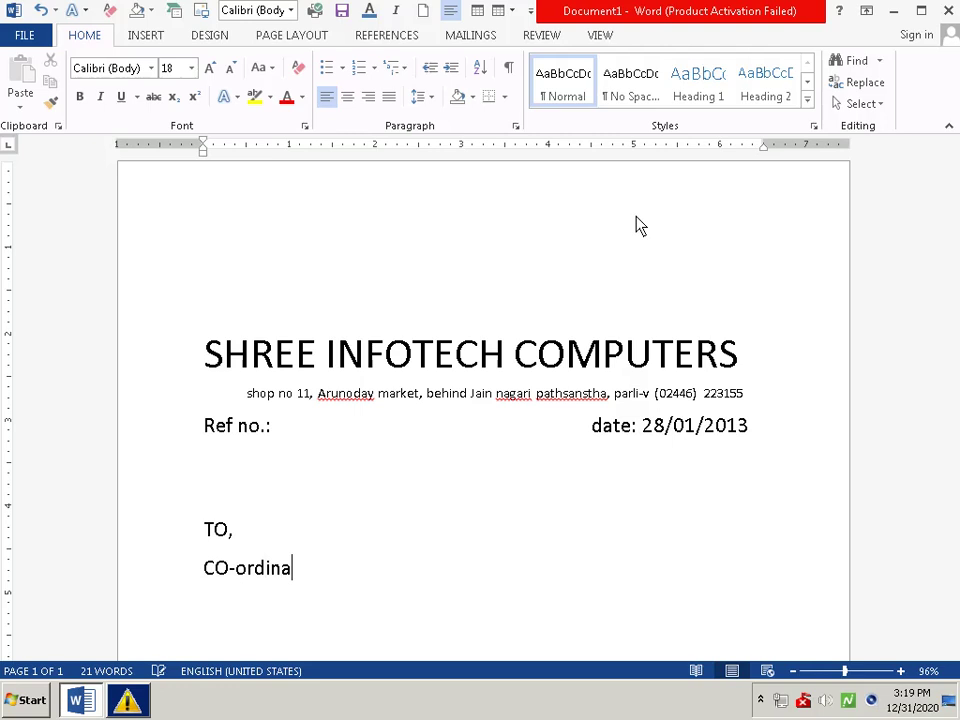
{"action": "type", "text": "tor"}
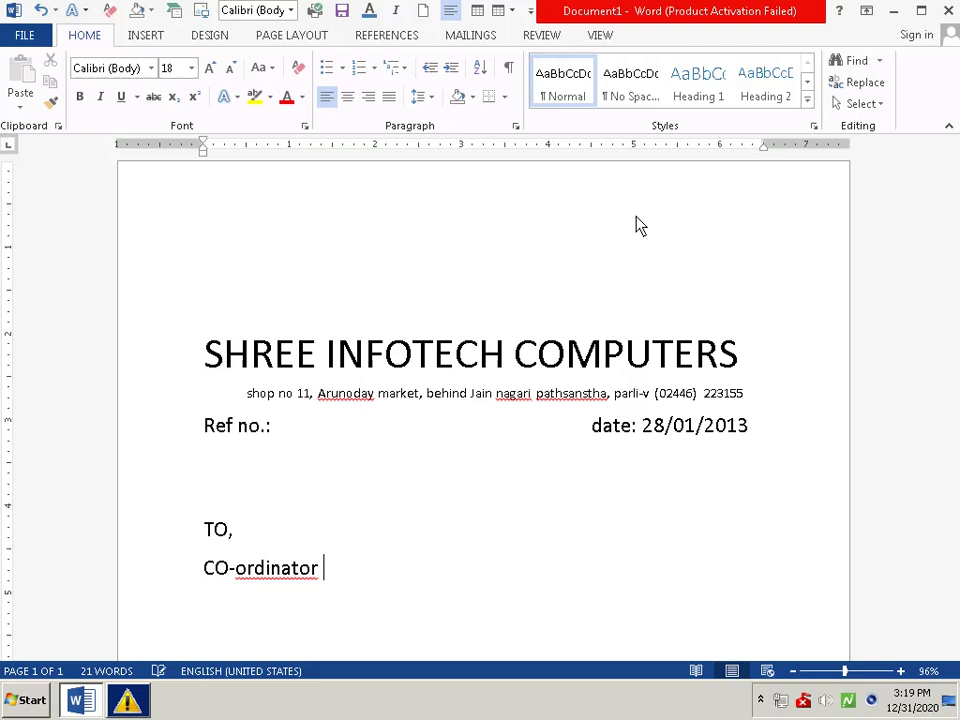
{"action": "key", "text": "Return"}
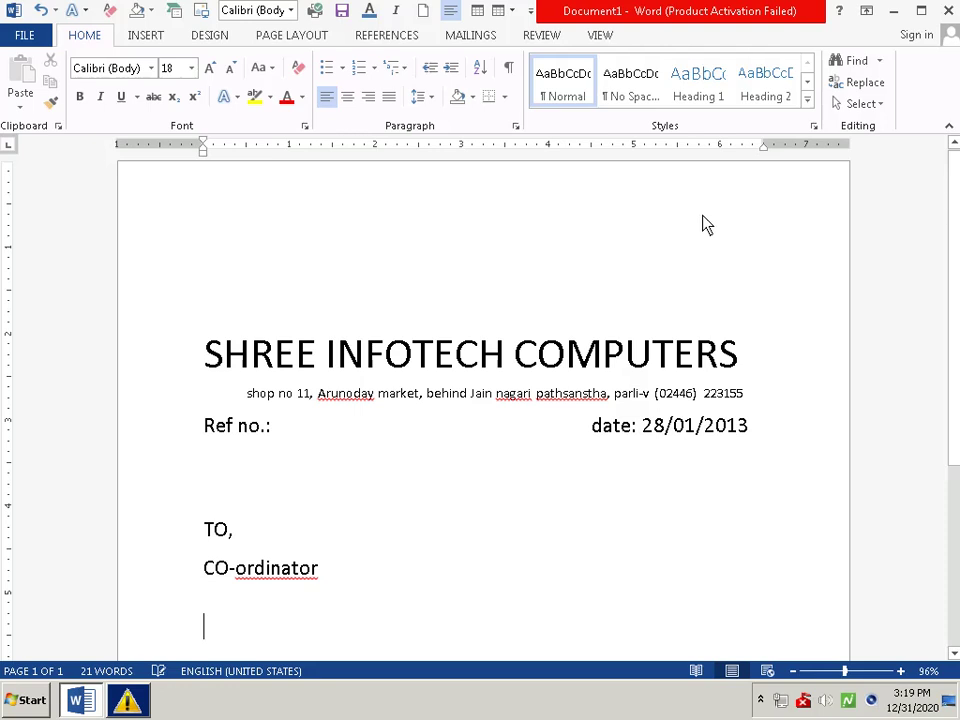
- Add the address lines 'District head office,' and 'Beed district'
{"action": "type", "text": "di"}
{"action": "type", "text": "st"}
{"action": "type", "text": "rict"}
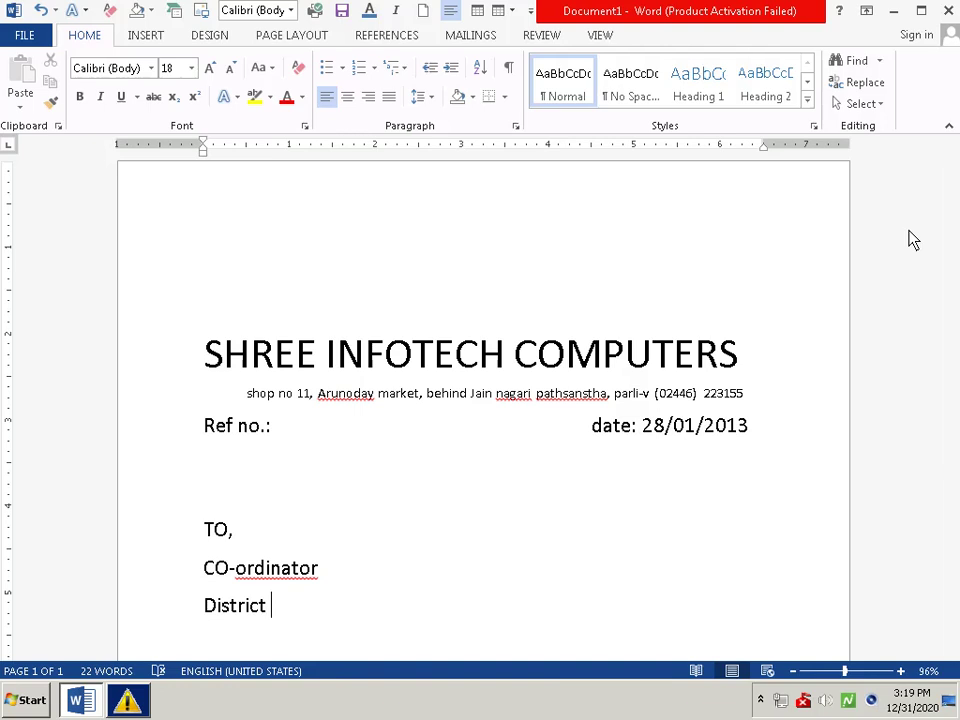
{"action": "type", "text": "he"}
{"action": "type", "text": "ad "}
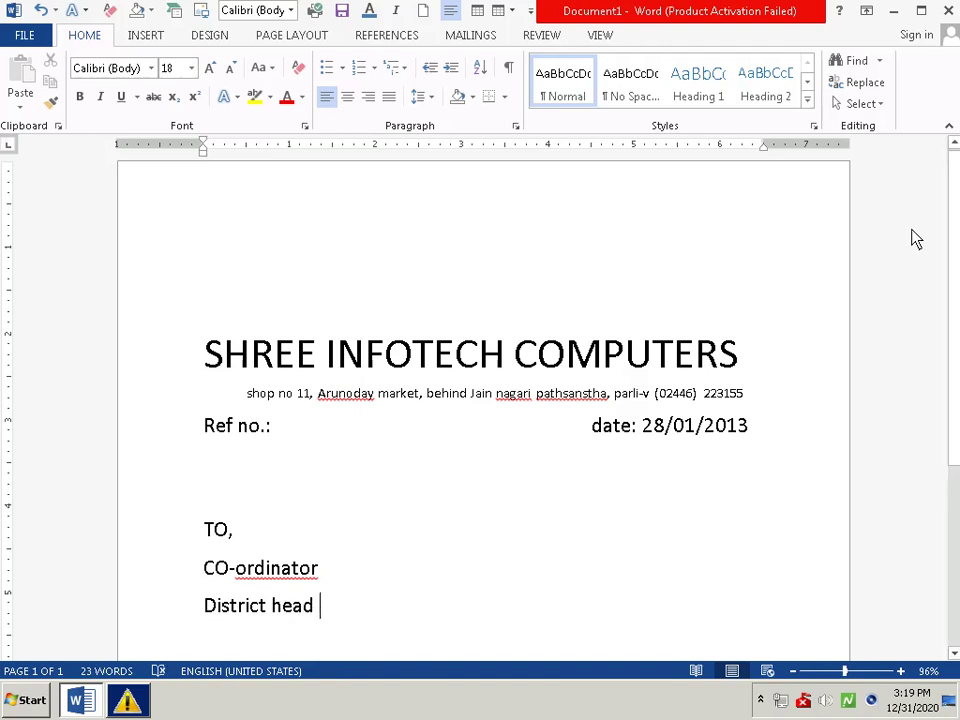
{"action": "type", "text": "o"}
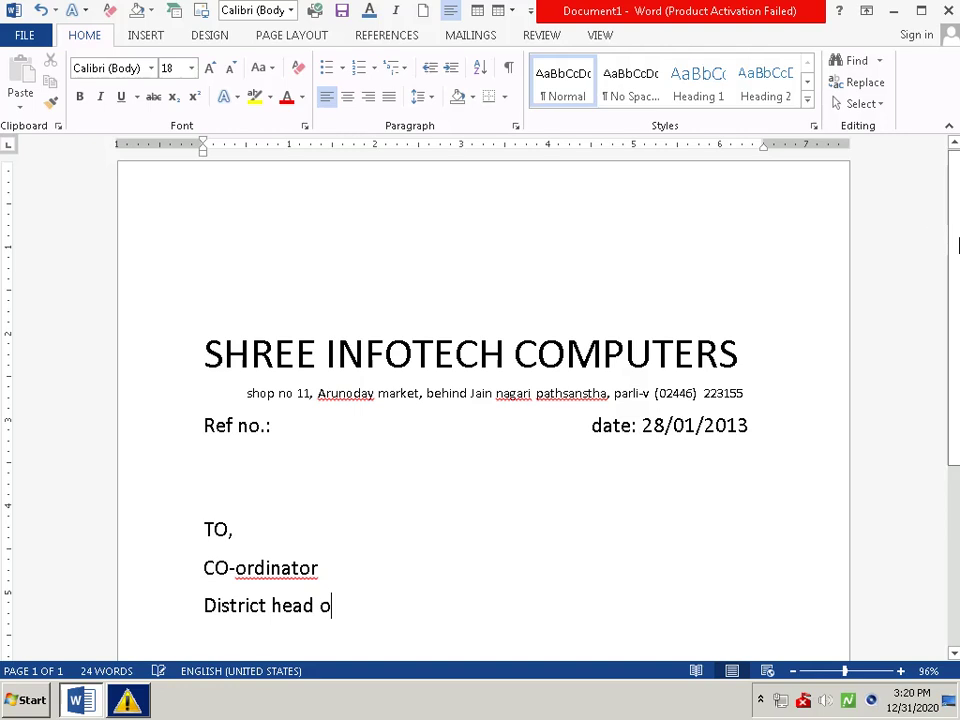
{"action": "type", "text": "ffi"}
{"action": "type", "text": "ce"}
{"action": "type", "text": ","}
{"action": "key", "text": "Return"}
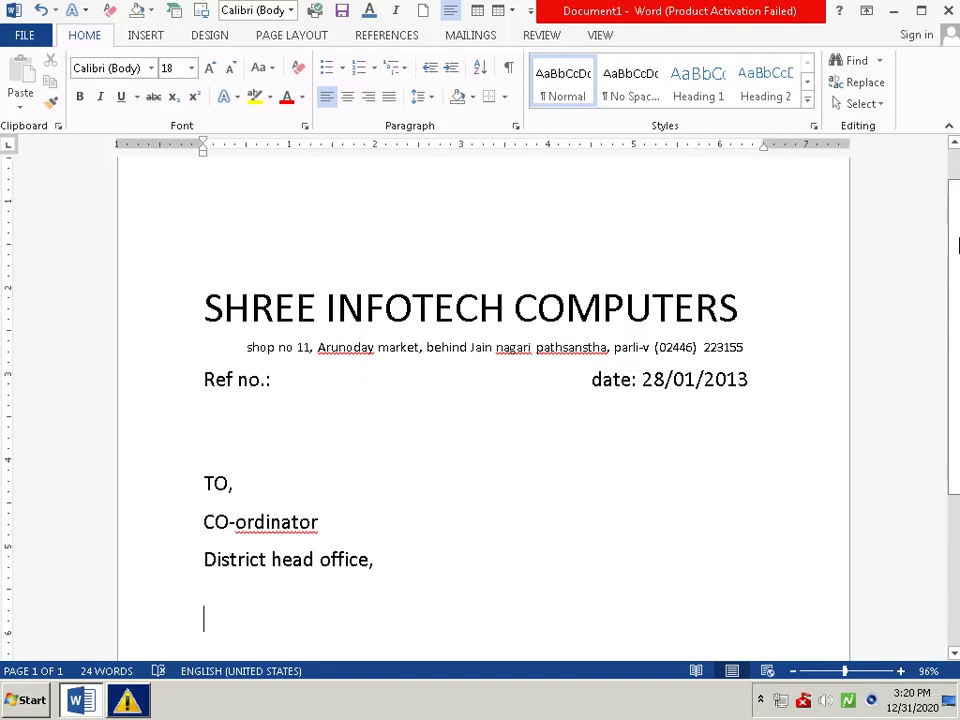
{"action": "type", "text": "b"}
{"action": "type", "text": "eed"}
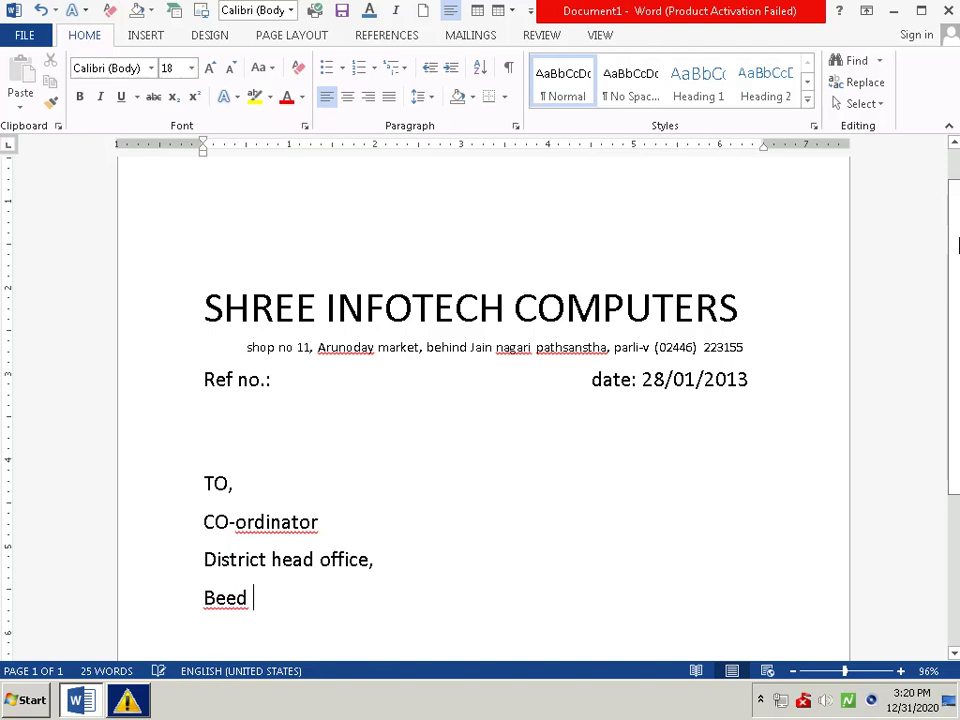
{"action": "key", "text": "BackSpace"}
{"action": "key", "text": "BackSpace"}
{"action": "type", "text": "d "}
{"action": "type", "text": "di"}
{"action": "type", "text": "s"}
{"action": "type", "text": "t"}
{"action": "type", "text": "ri"}
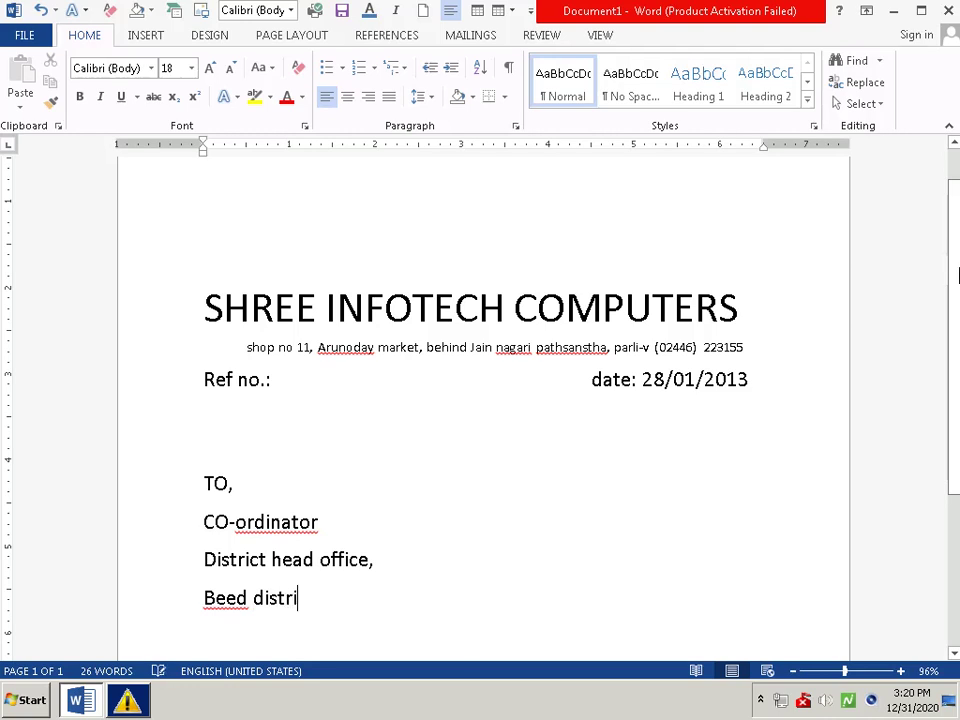
{"action": "type", "text": "ct"}
{"action": "key", "text": "Return"}
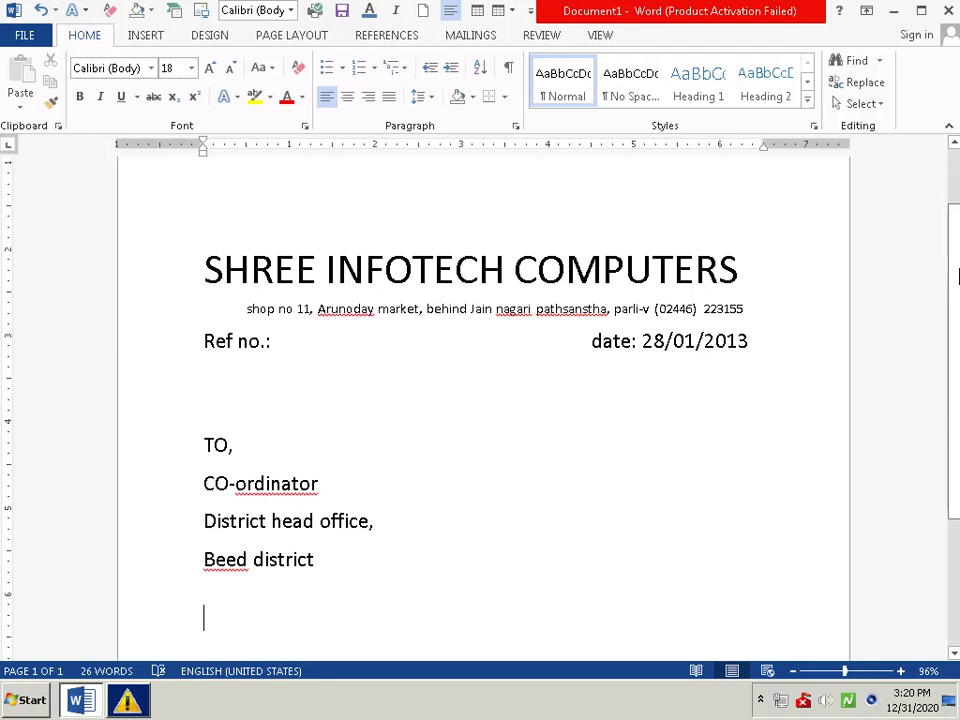
- Indent the next line with a tab and set its text size to 20
{"action": "key", "text": "Tab"}
{"action": "key", "text": "Tab"}
{"action": "key", "text": "Tab"}
{"action": "left_click", "coordinate": [191, 69]}
{"action": "left_click", "coordinate": [170, 232]}
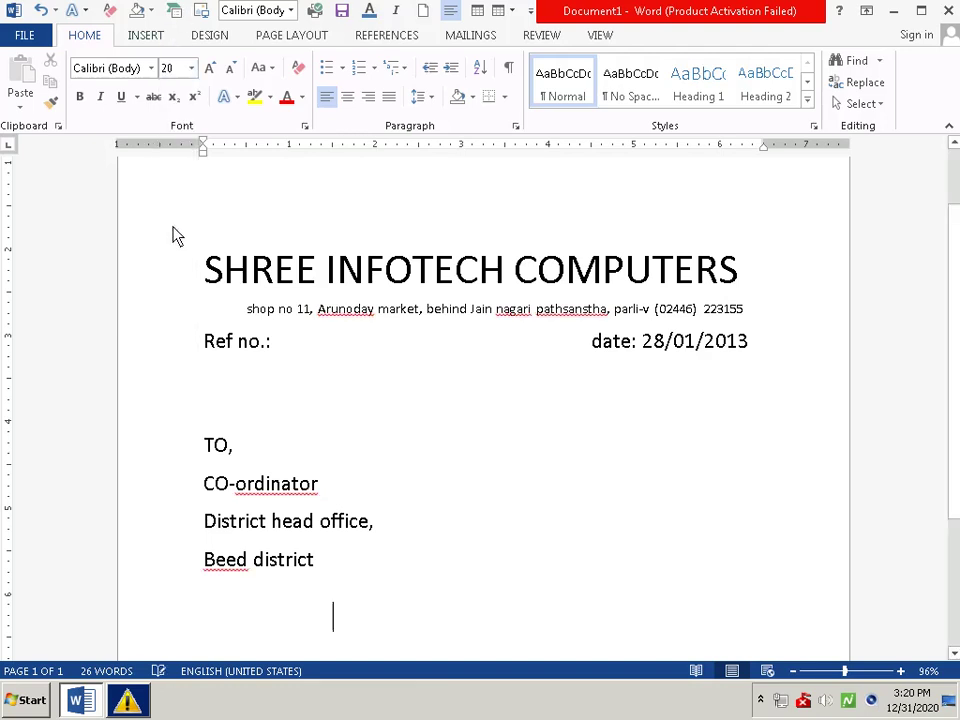
{"action": "type", "text": "SS"}
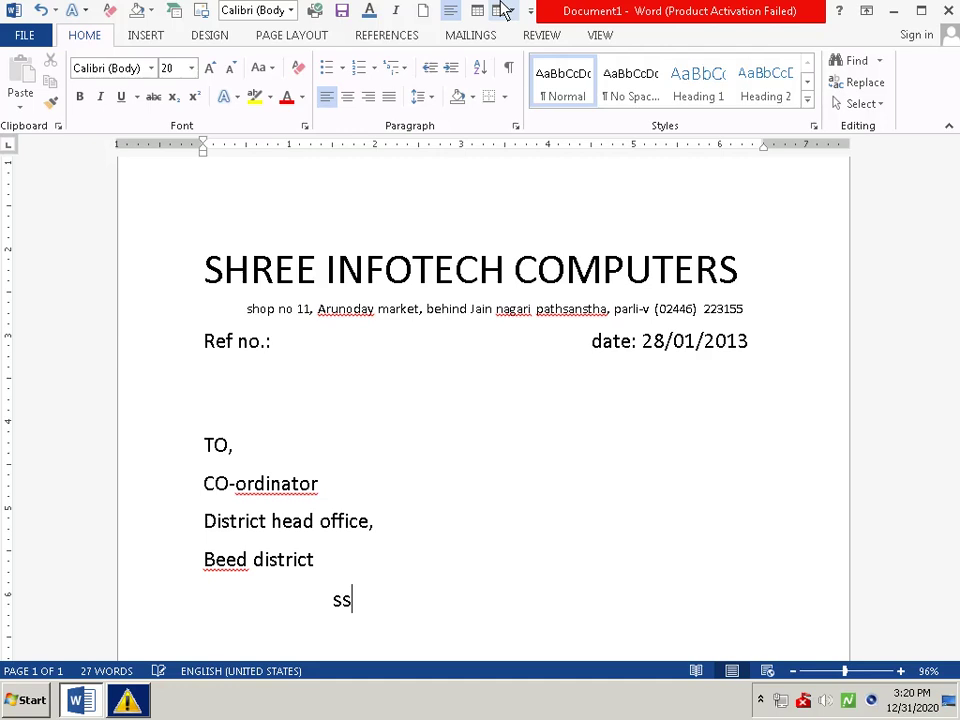
{"action": "key", "text": "BackSpace"}
{"action": "key", "text": "BackSpace"}
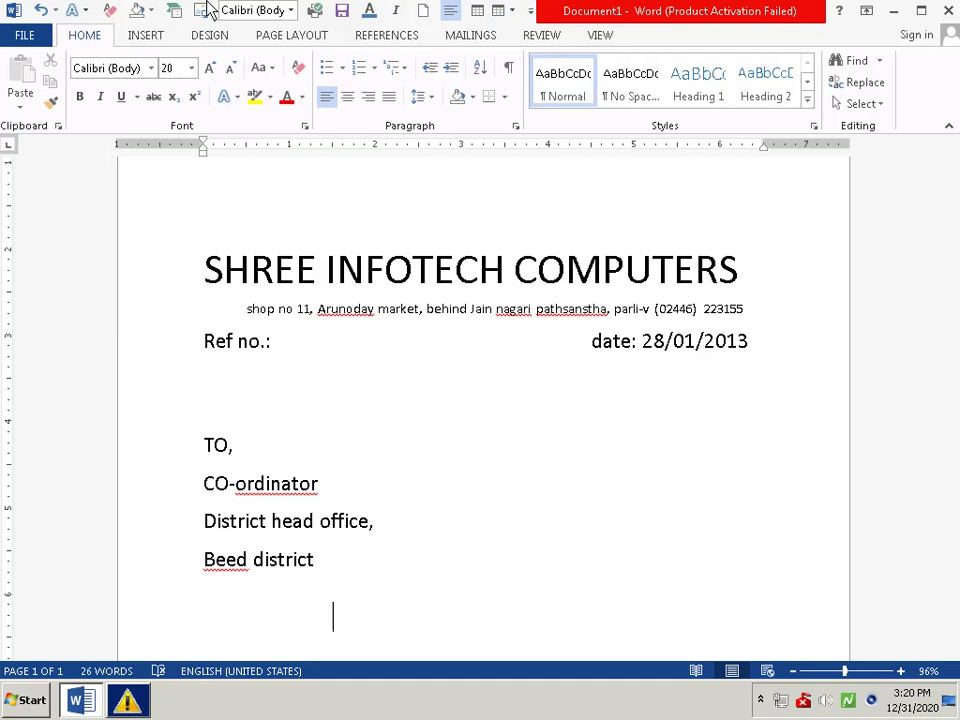
- Type 'Subject : list student for examination.' at 22 point and start a new paragraph
{"action": "left_click", "coordinate": [153, 70]}
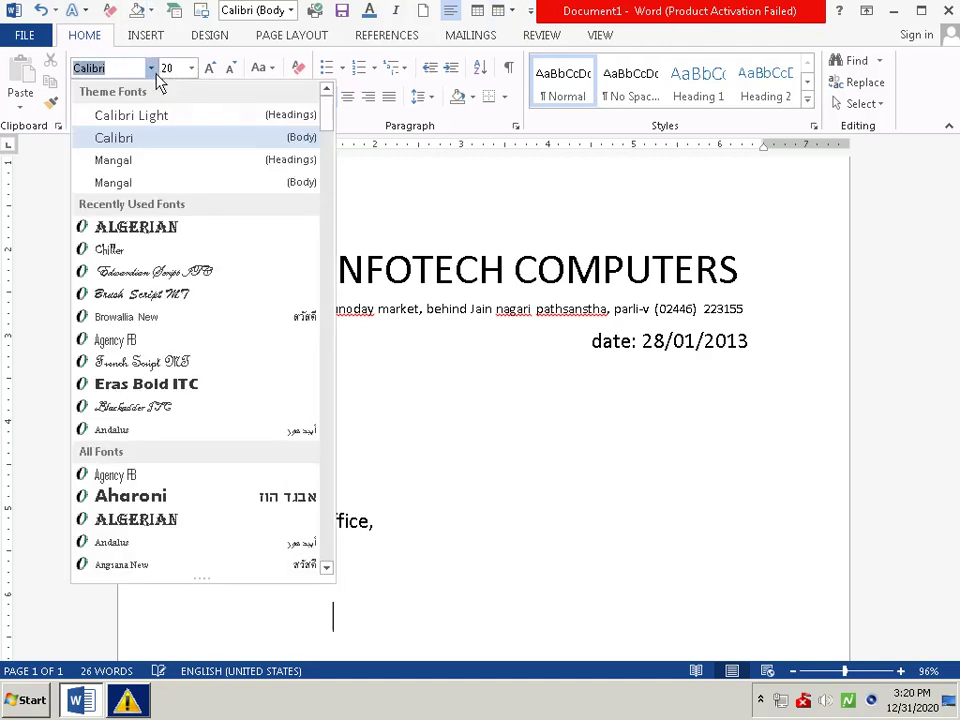
{"action": "left_click", "coordinate": [189, 69]}
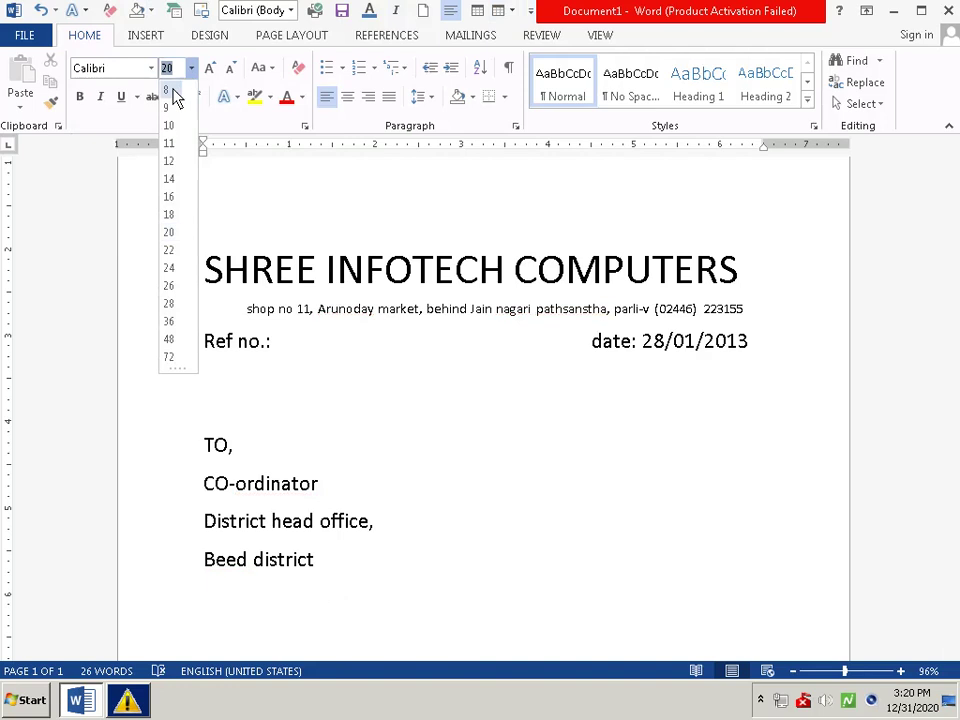
{"action": "left_click", "coordinate": [168, 251]}
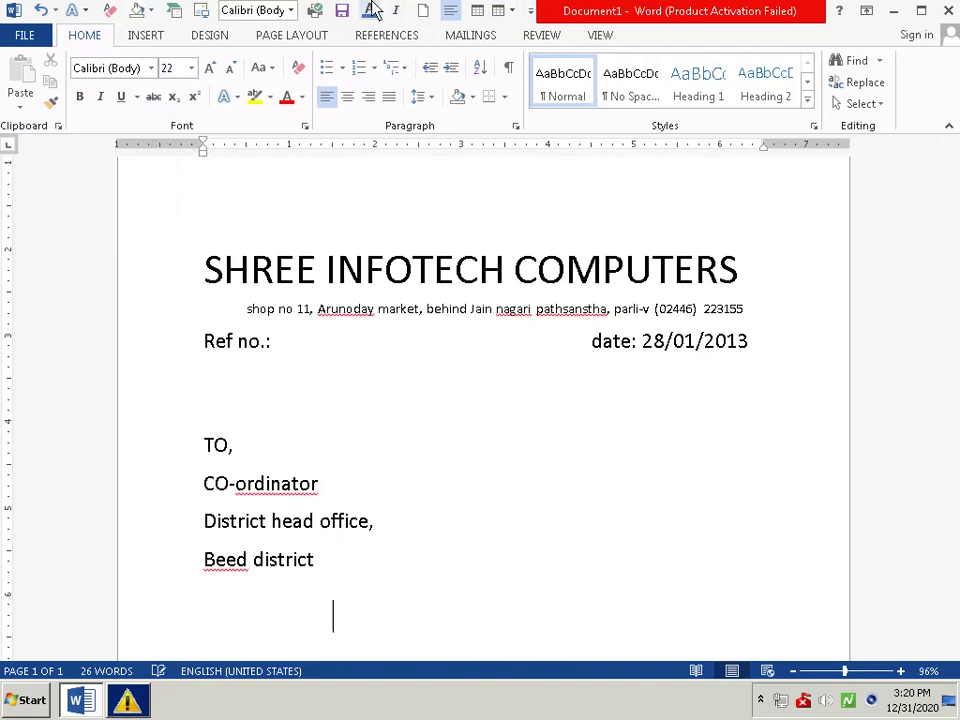
{"action": "type", "text": "Su"}
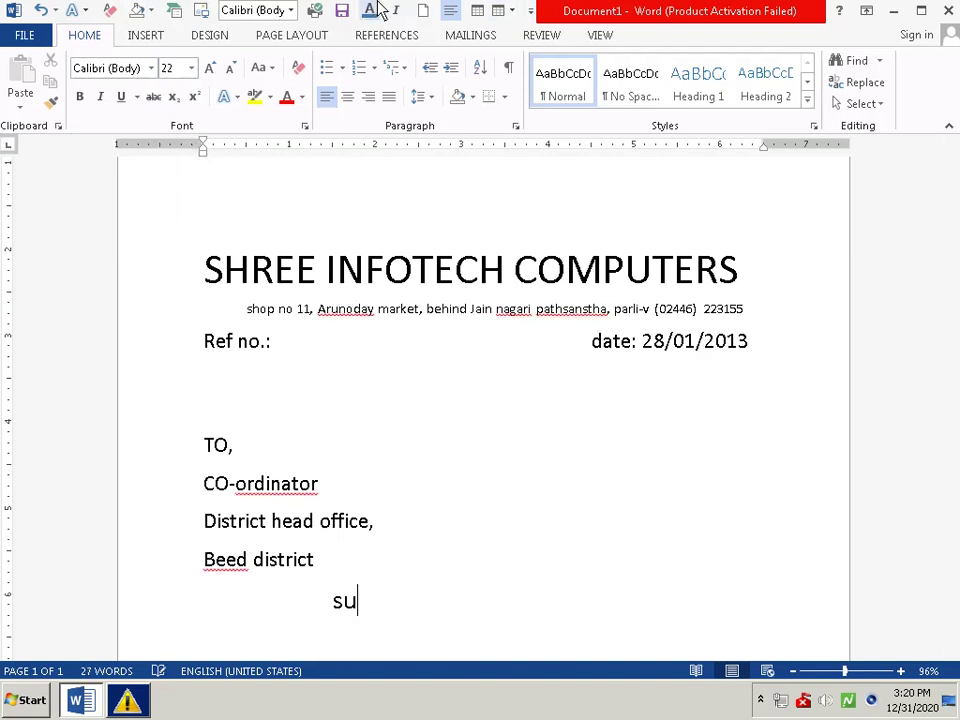
{"action": "type", "text": "b"}
{"action": "type", "text": "je"}
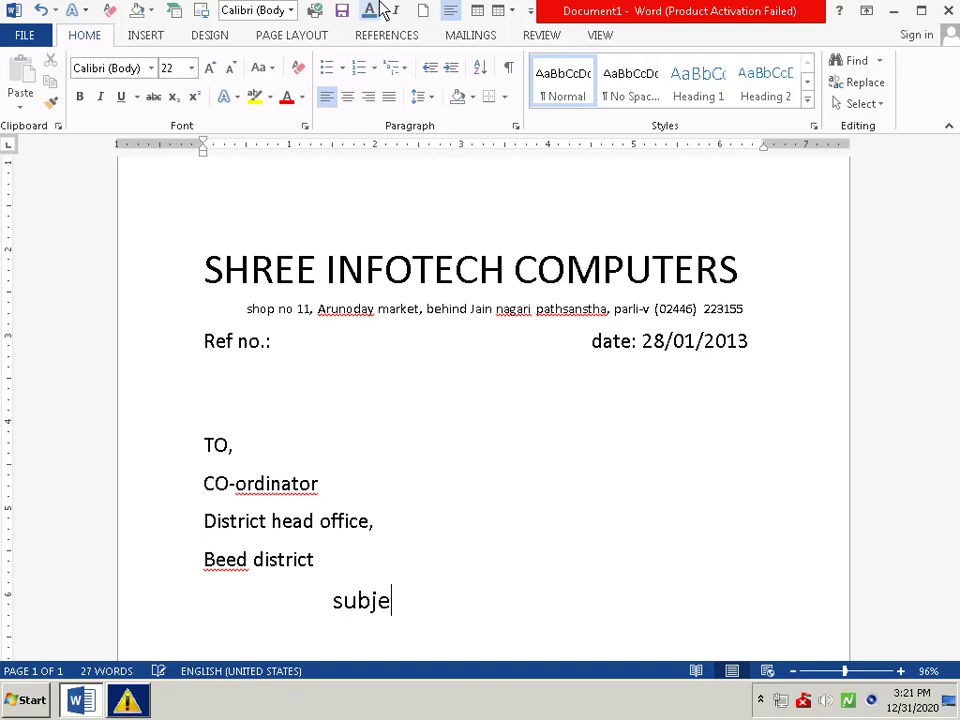
{"action": "type", "text": "ct "}
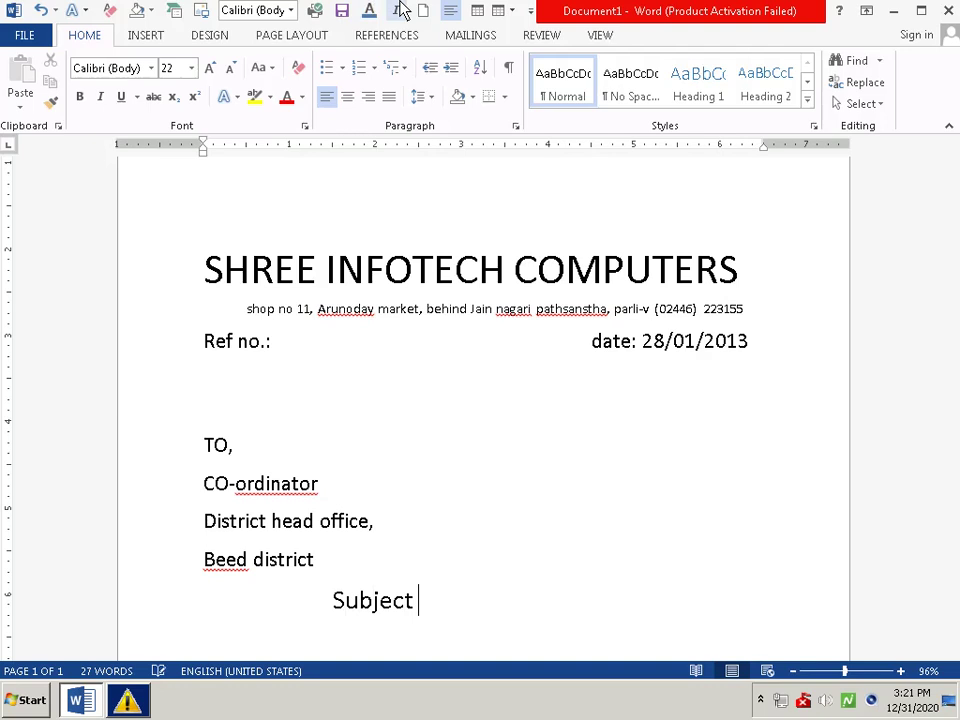
{"action": "type", "text": ": "}
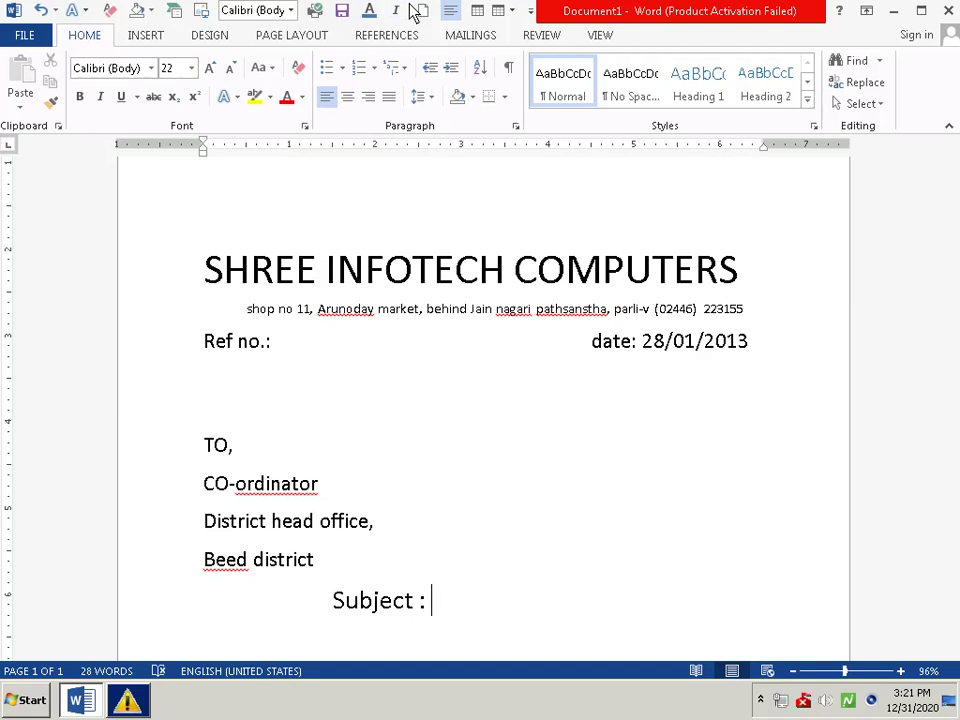
{"action": "type", "text": "lis"}
{"action": "type", "text": "t "}
{"action": "type", "text": "stu"}
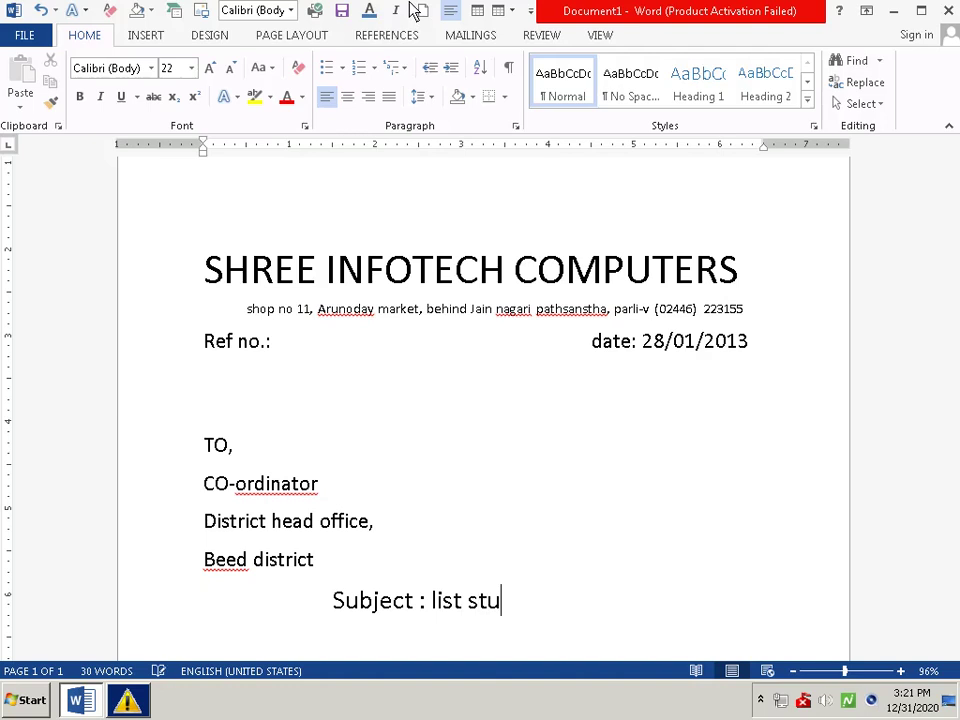
{"action": "type", "text": "dent "}
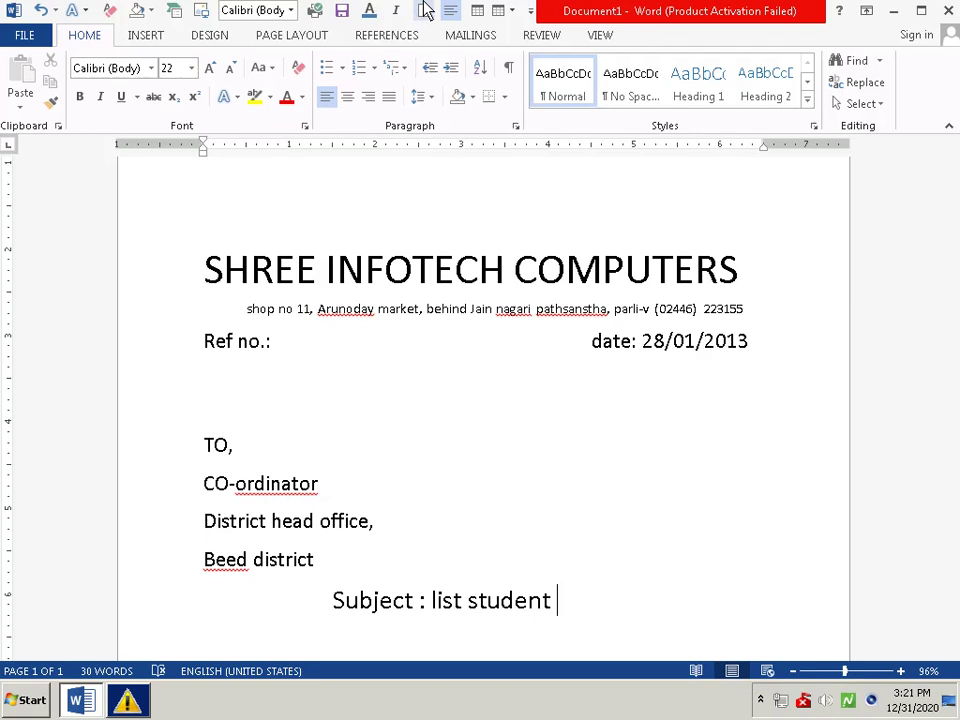
{"action": "type", "text": "for "}
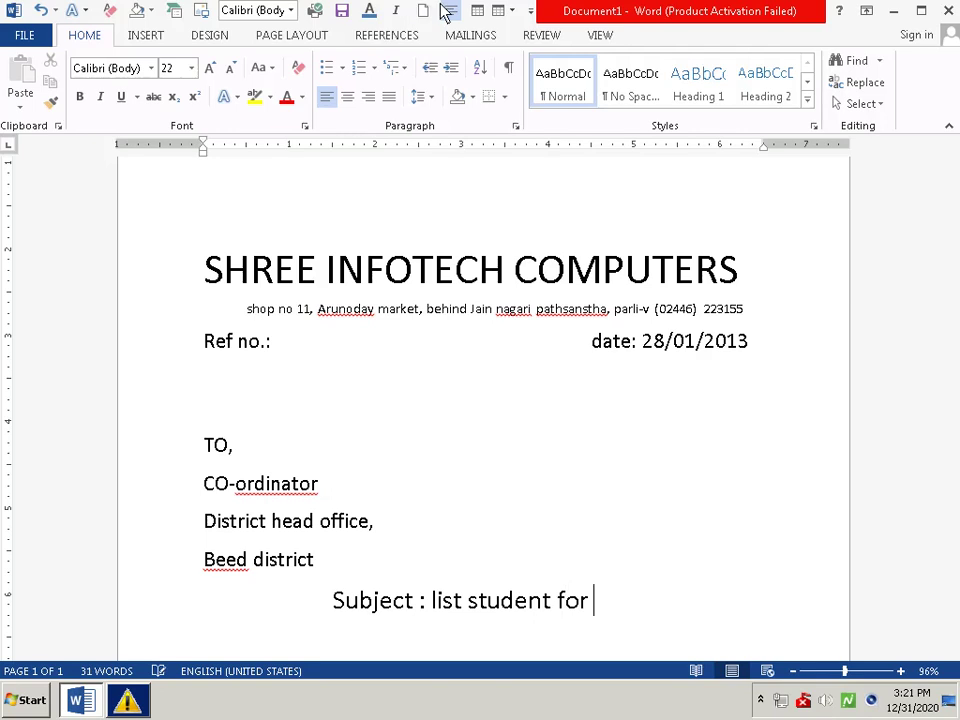
{"action": "type", "text": "ea"}
{"action": "key", "text": "BackSpace"}
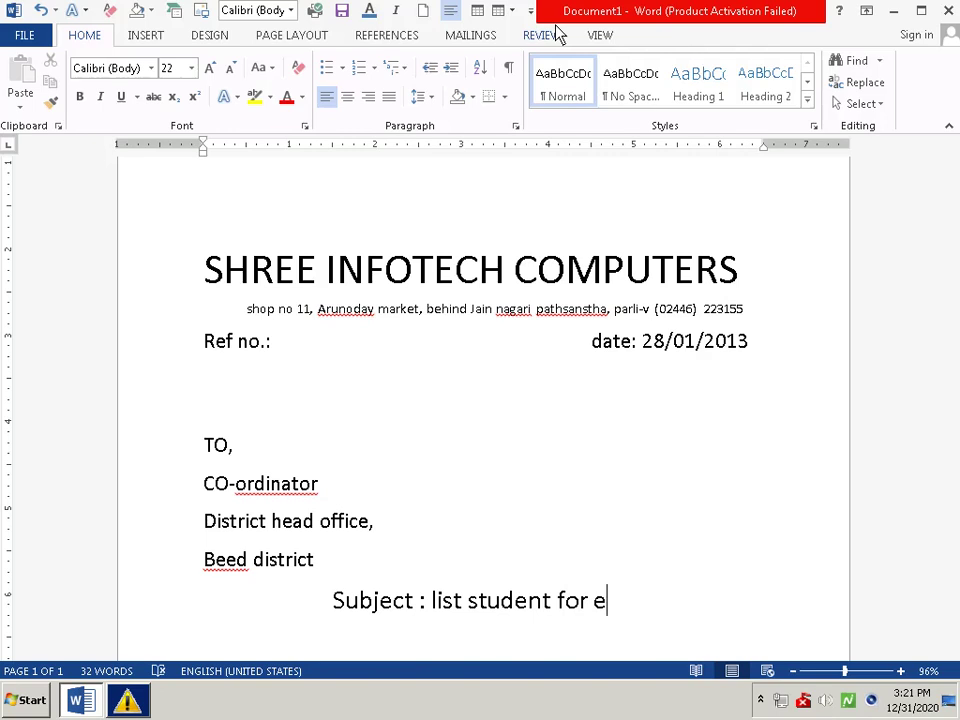
{"action": "type", "text": "xami"}
{"action": "type", "text": "na"}
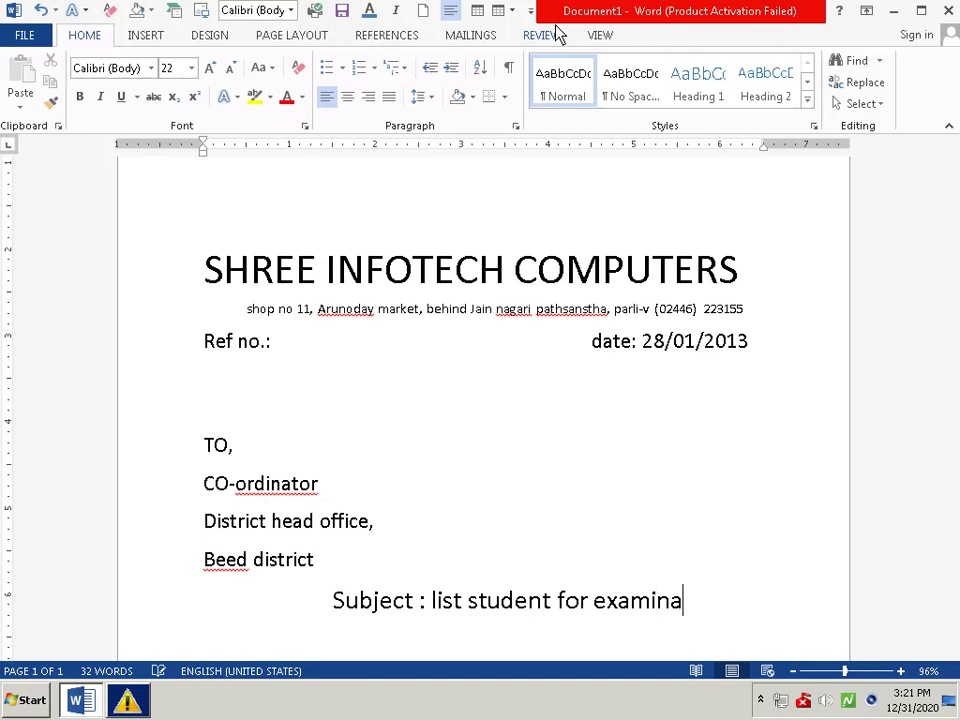
{"action": "type", "text": "tion"}
{"action": "key", "text": "BackSpace"}
{"action": "type", "text": "."}
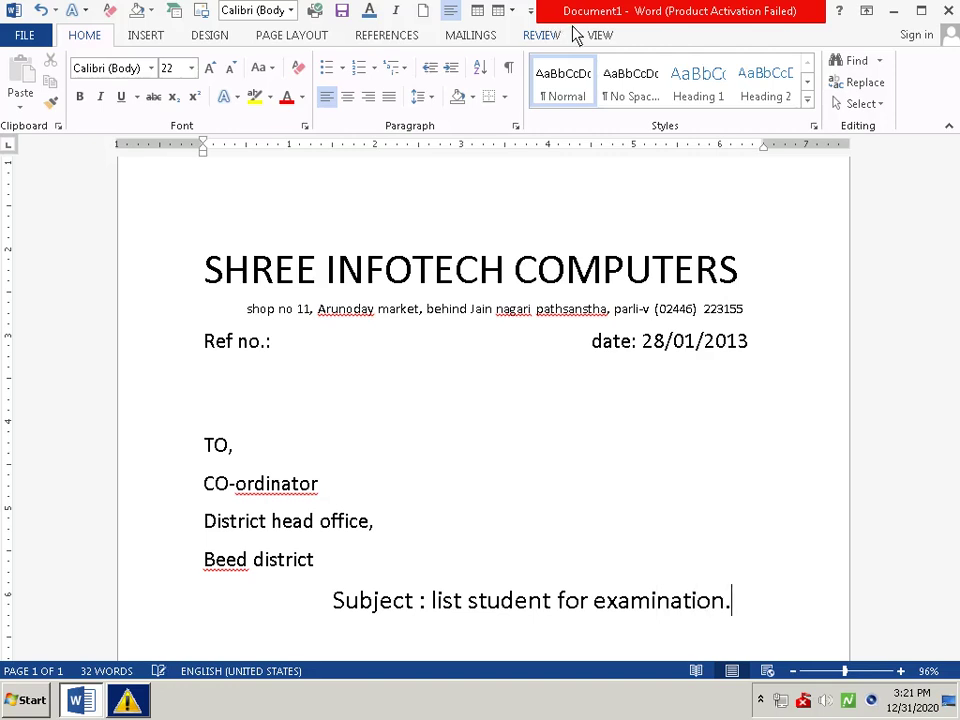
{"action": "key", "text": "Return"}
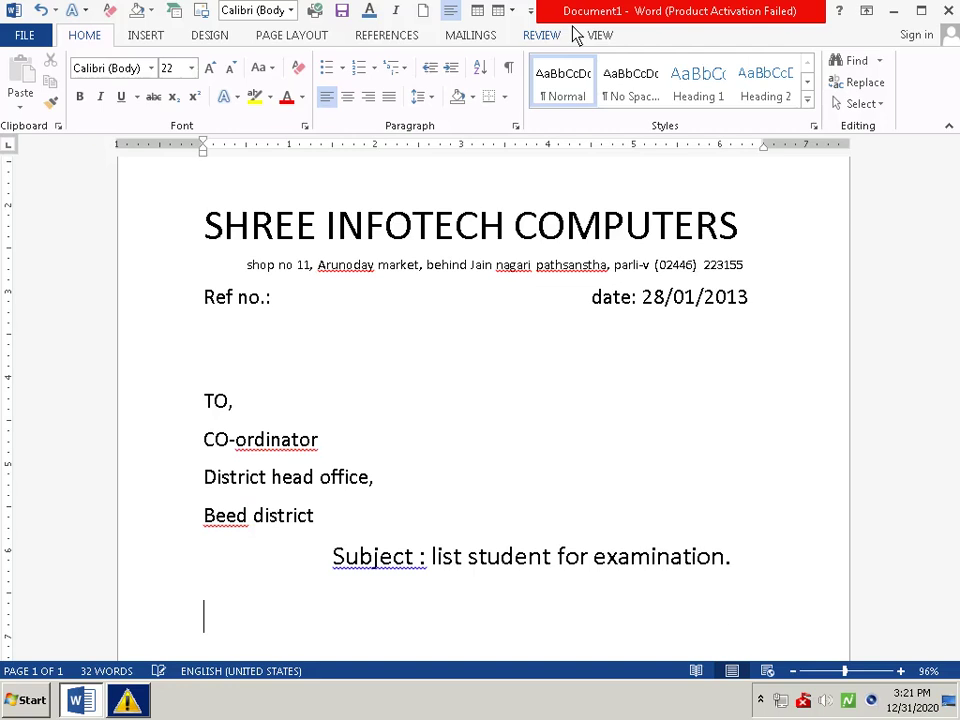
- Switch to 18 point and type the salutation 'Dear sir,' followed by a new line
{"action": "type", "text": "de"}
{"action": "key", "text": "BackSpace"}
{"action": "key", "text": "BackSpace"}
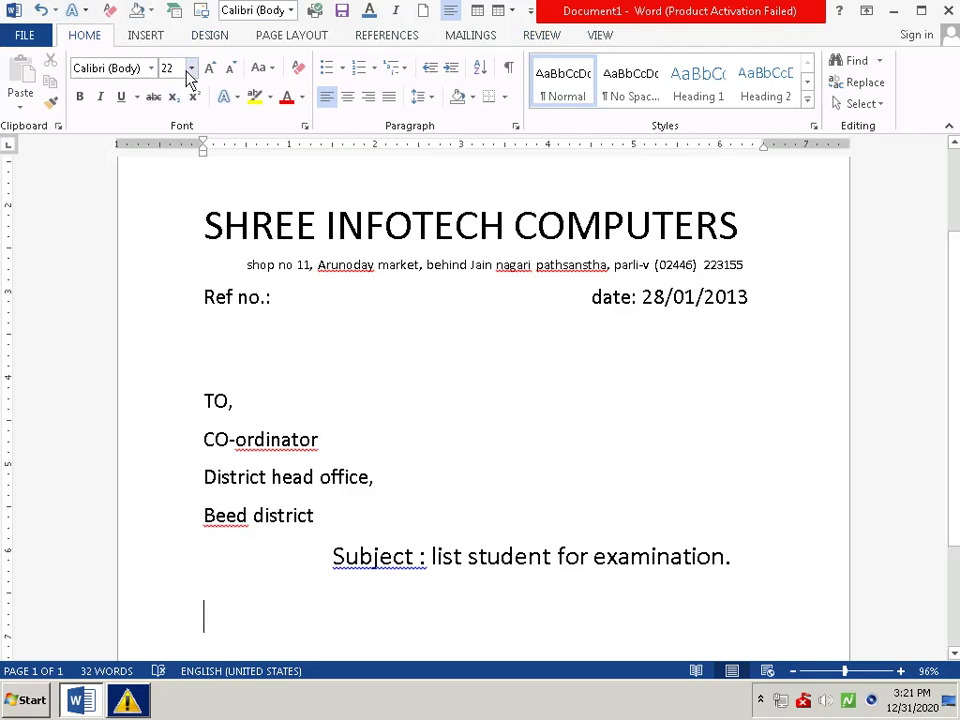
{"action": "left_click", "coordinate": [192, 70]}
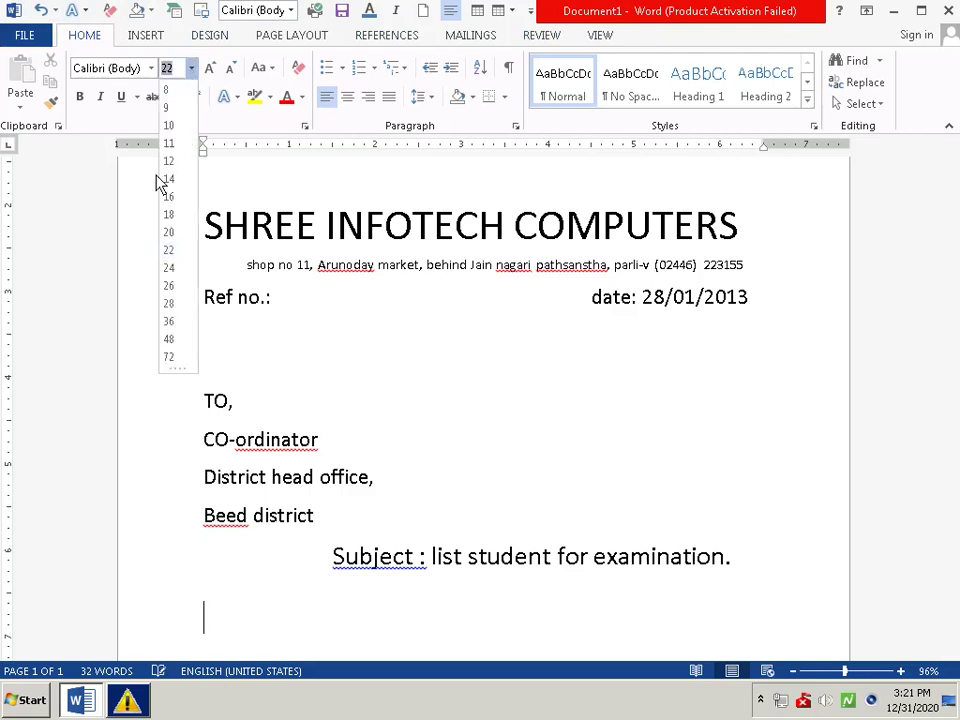
{"action": "left_click", "coordinate": [168, 216]}
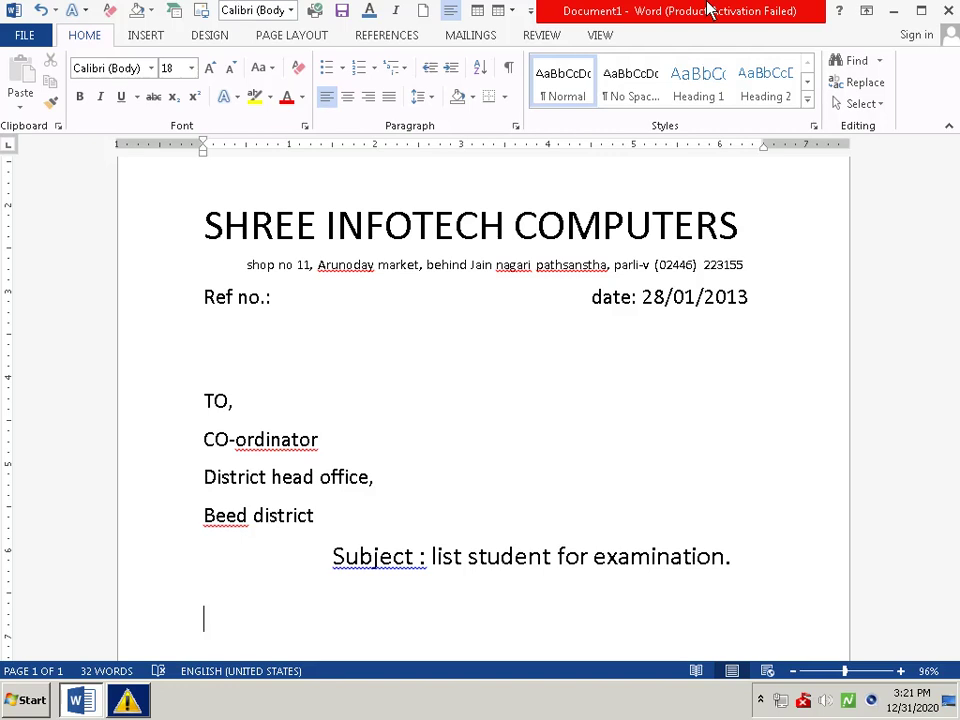
{"action": "type", "text": "dear "}
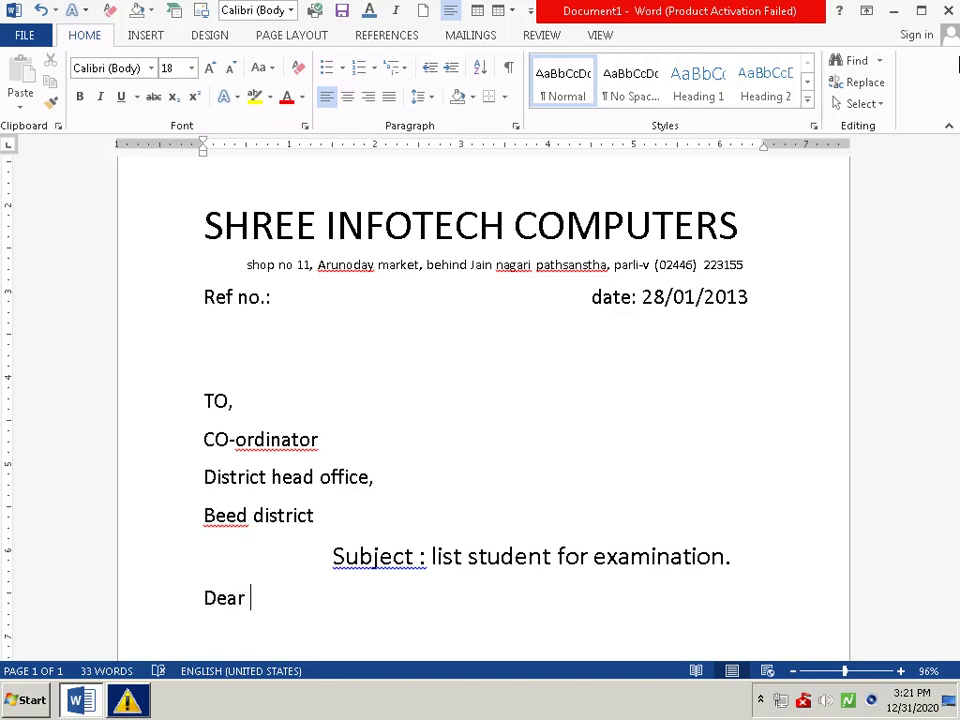
{"action": "type", "text": "sir"}
{"action": "type", "text": ","}
{"action": "key", "text": "Return"}
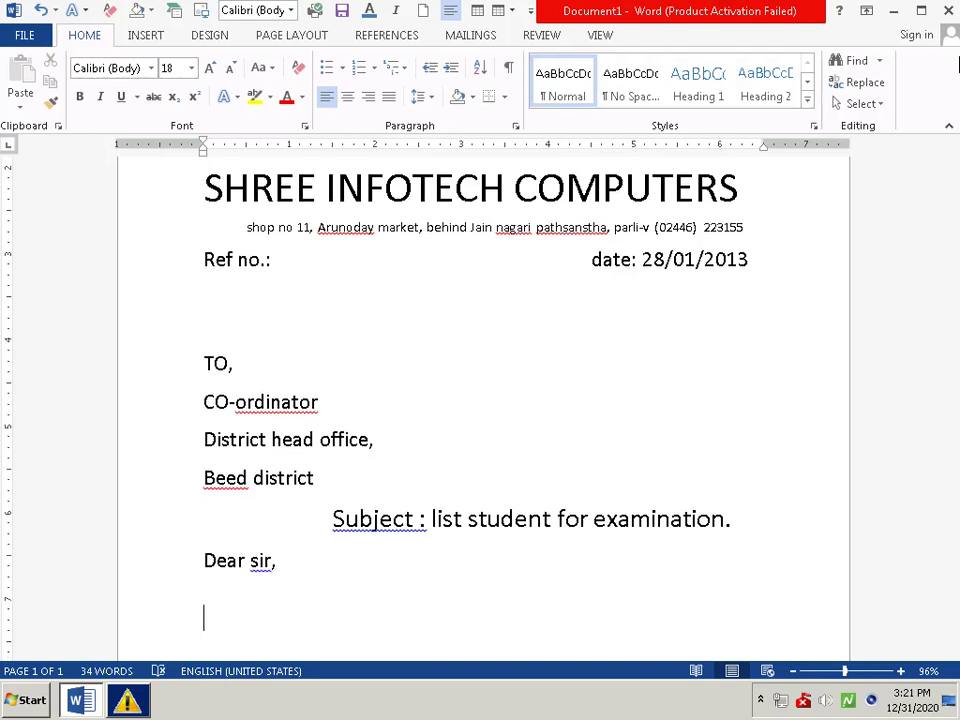
- Type the body opening 'my central 5 student have been completed the CIT course in next month and th'
{"action": "type", "text": "m"}
{"action": "type", "text": "y "}
{"action": "type", "text": "cent"}
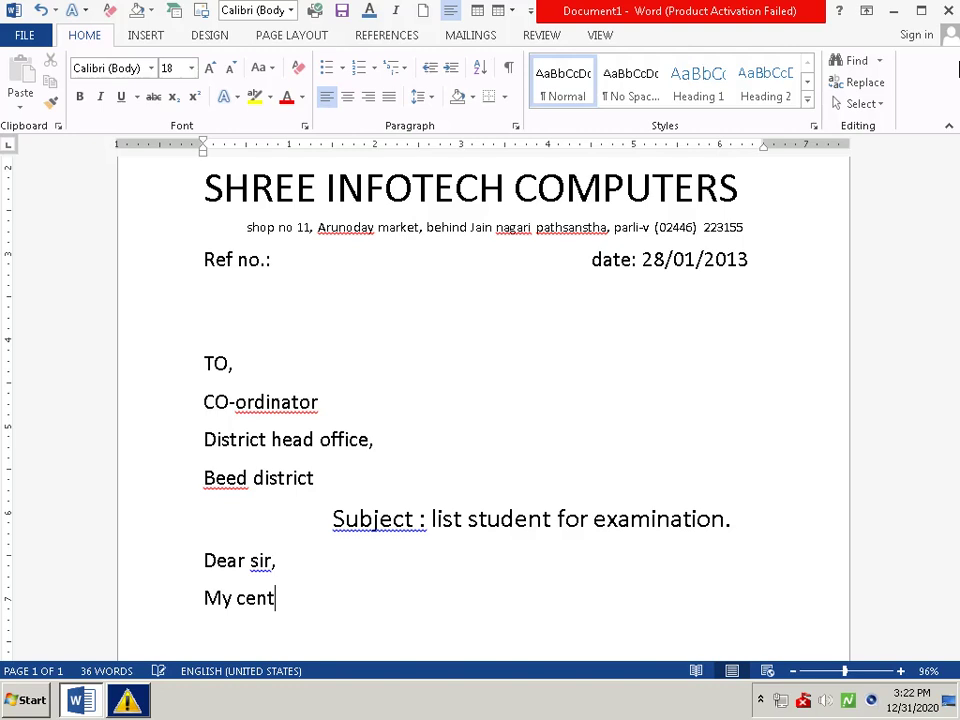
{"action": "type", "text": "ral "}
{"action": "type", "text": "5"}
{"action": "type", "text": " st"}
{"action": "type", "text": "ude"}
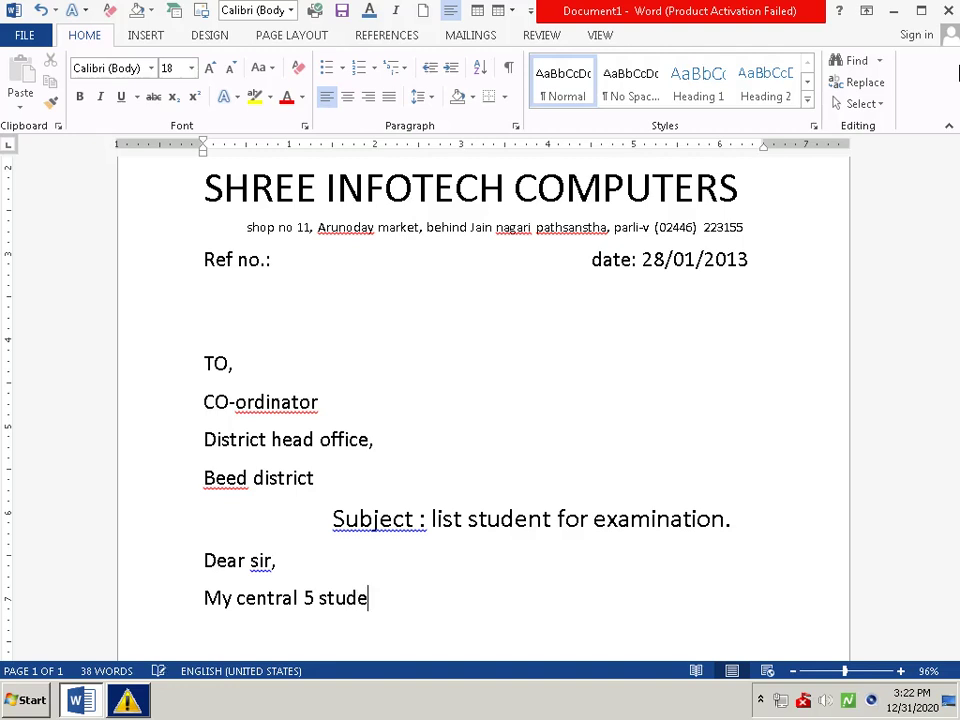
{"action": "type", "text": "nt "}
{"action": "type", "text": "have "}
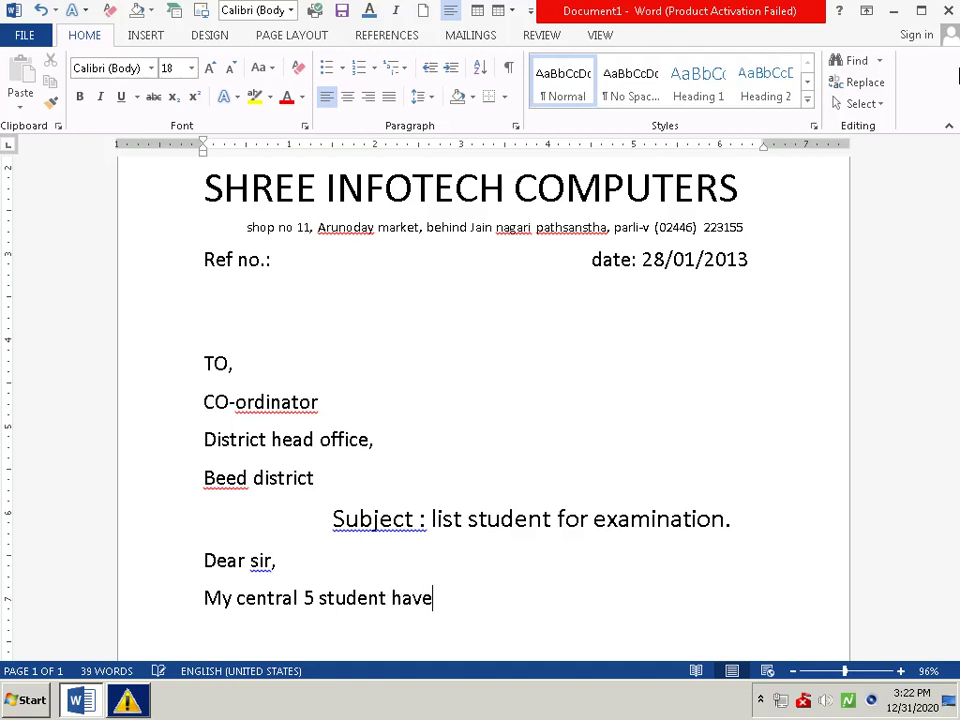
{"action": "type", "text": "b"}
{"action": "type", "text": "een "}
{"action": "type", "text": "com"}
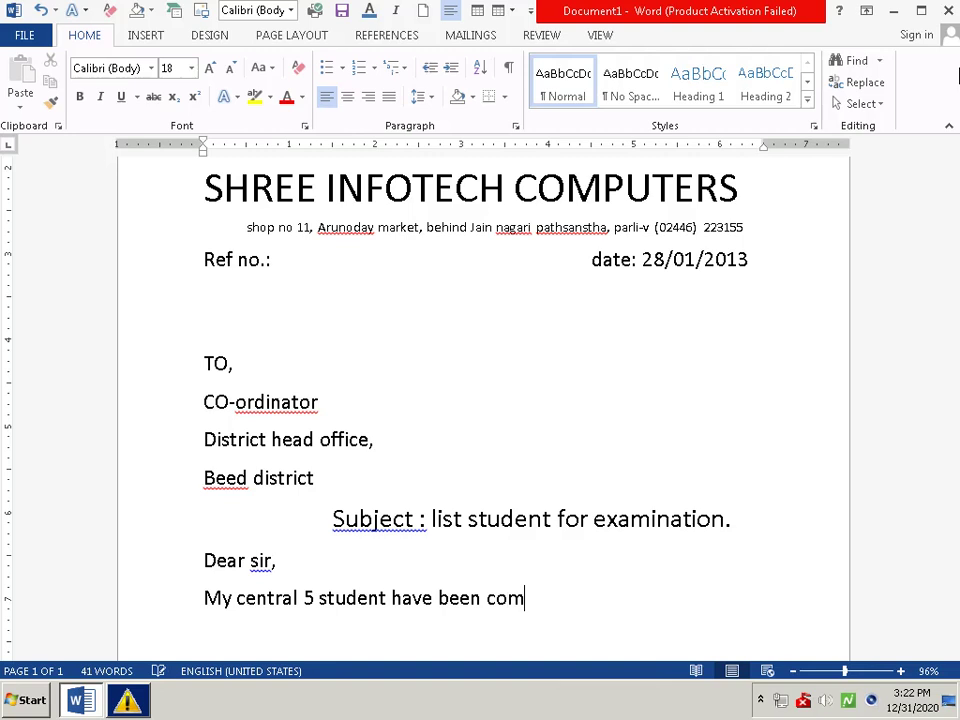
{"action": "type", "text": "ple"}
{"action": "type", "text": "ted "}
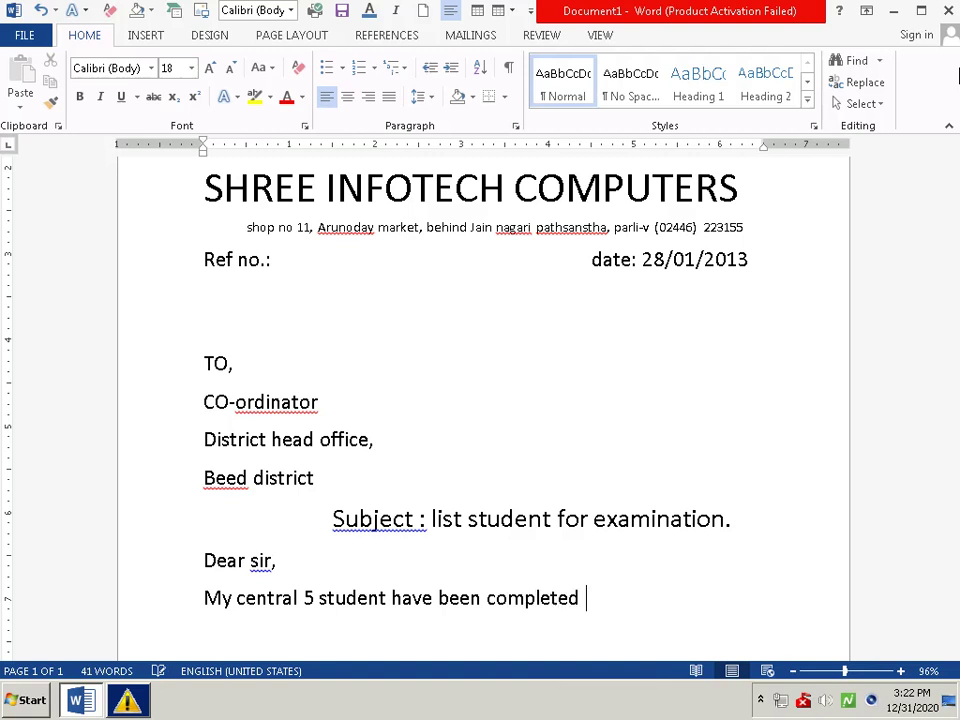
{"action": "type", "text": "the"}
{"action": "type", "text": " c"}
{"action": "type", "text": "it"}
{"action": "key", "text": "BackSpace"}
{"action": "key", "text": "BackSpace"}
{"action": "key", "text": "BackSpace"}
{"action": "key", "text": "BackSpace"}
{"action": "type", "text": "CIT"}
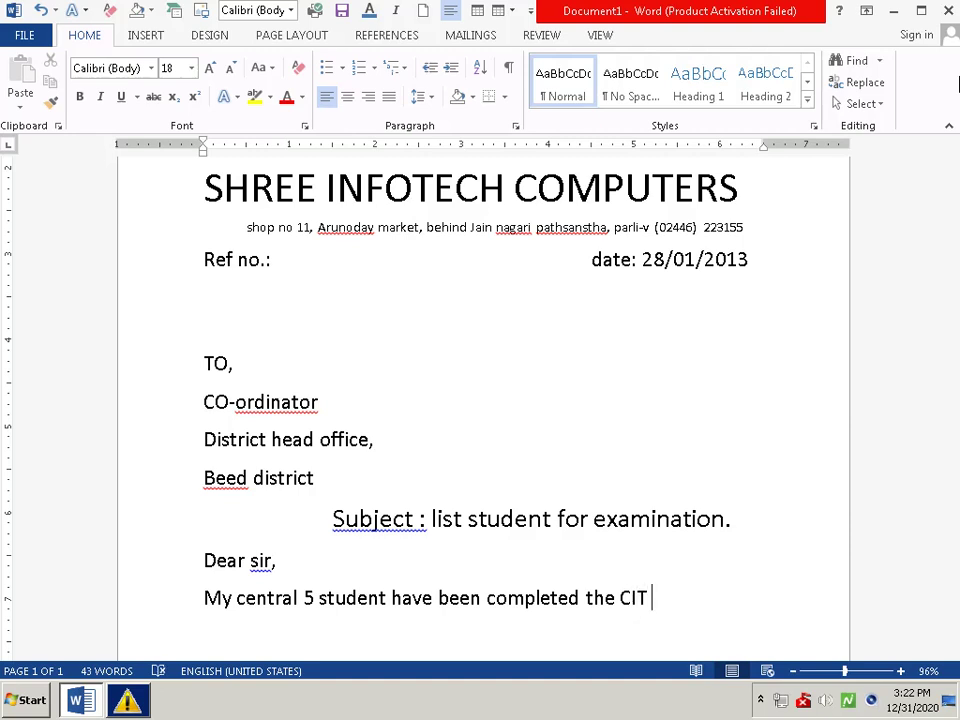
{"action": "type", "text": " co"}
{"action": "type", "text": "ur"}
{"action": "type", "text": "se "}
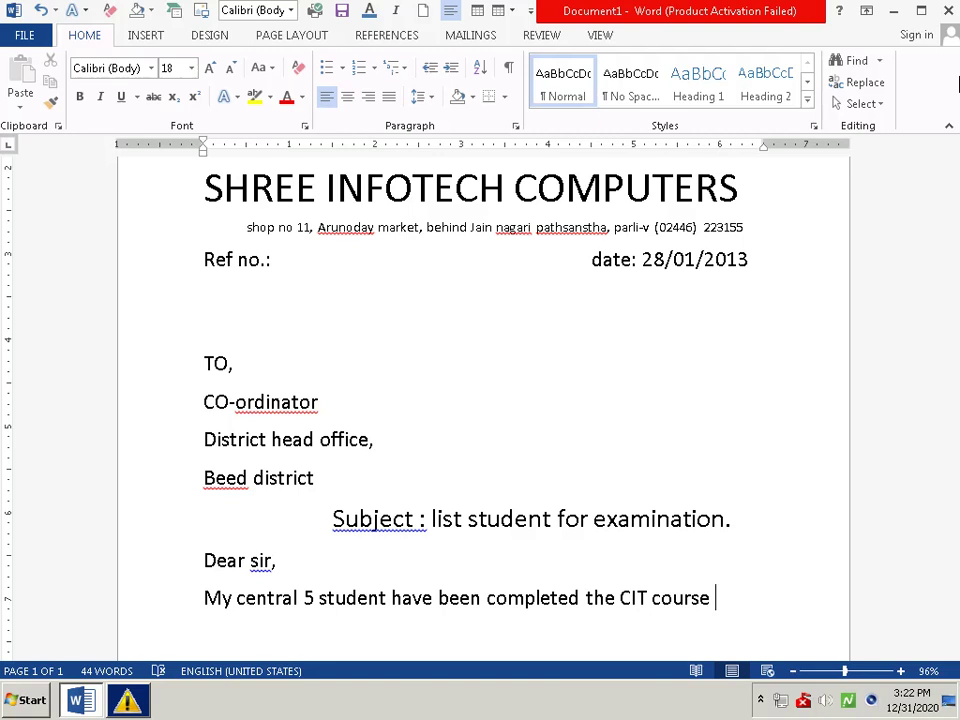
{"action": "type", "text": "in "}
{"action": "type", "text": "ne"}
{"action": "type", "text": "xt "}
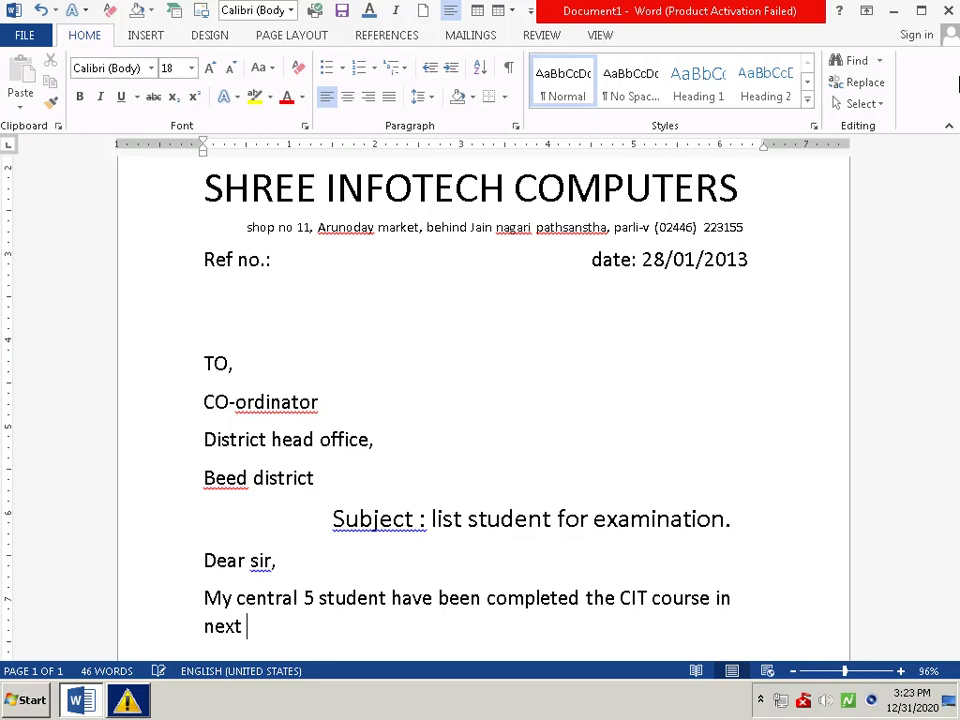
{"action": "type", "text": "m"}
{"action": "type", "text": "onth "}
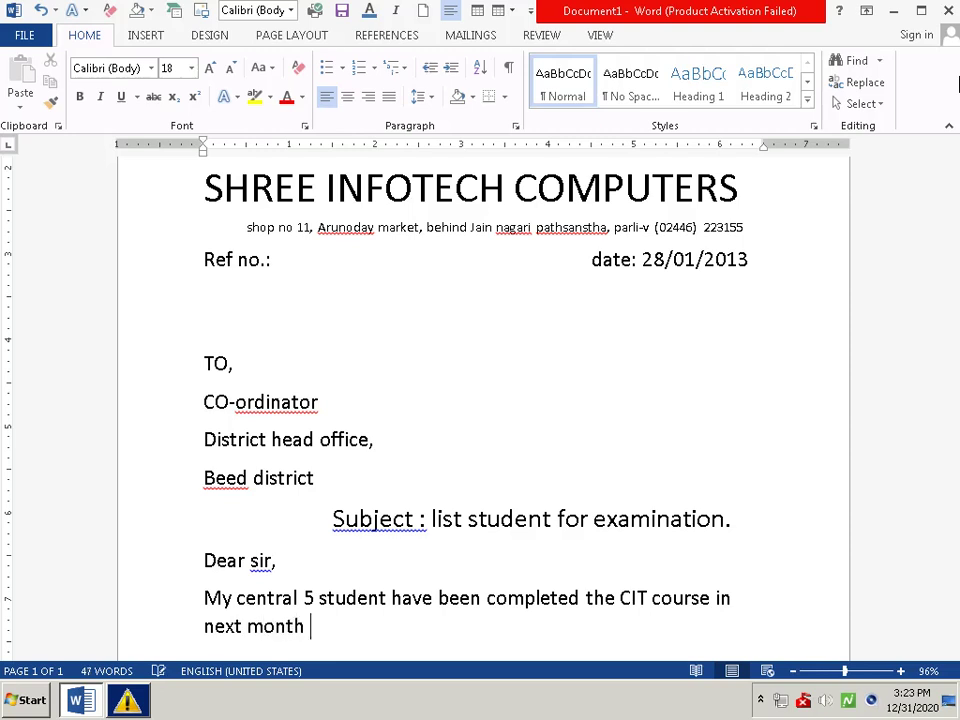
{"action": "type", "text": "a"}
{"action": "type", "text": "nd "}
{"action": "type", "text": "they"}
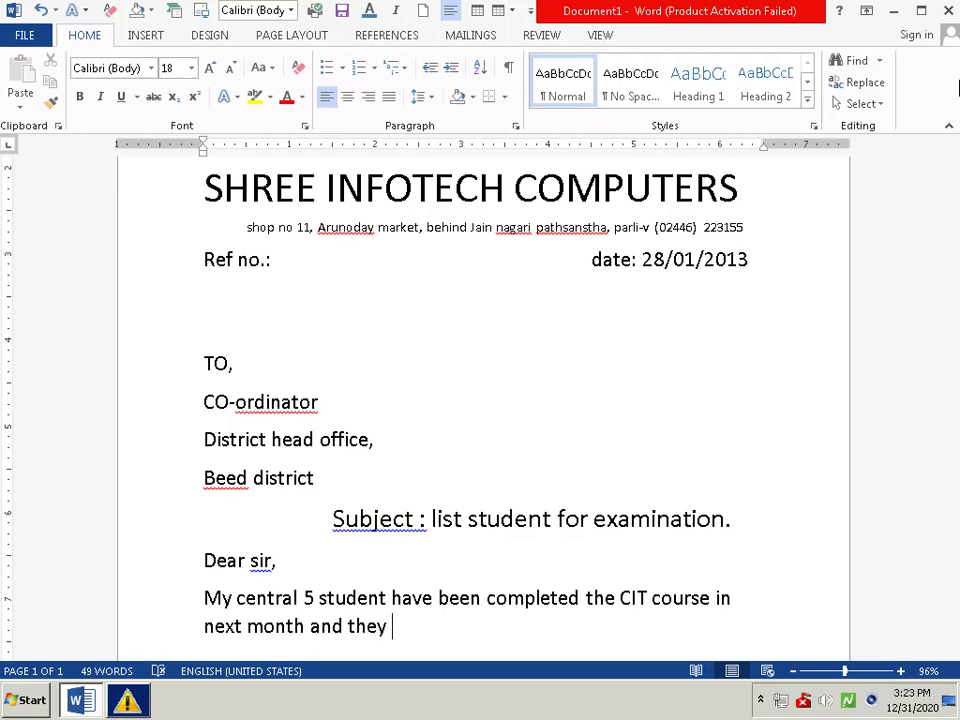
- Continue the body with 'are ready for examination. so please any date and conduct'
{"action": "type", "text": "are "}
{"action": "type", "text": "re"}
{"action": "type", "text": "a"}
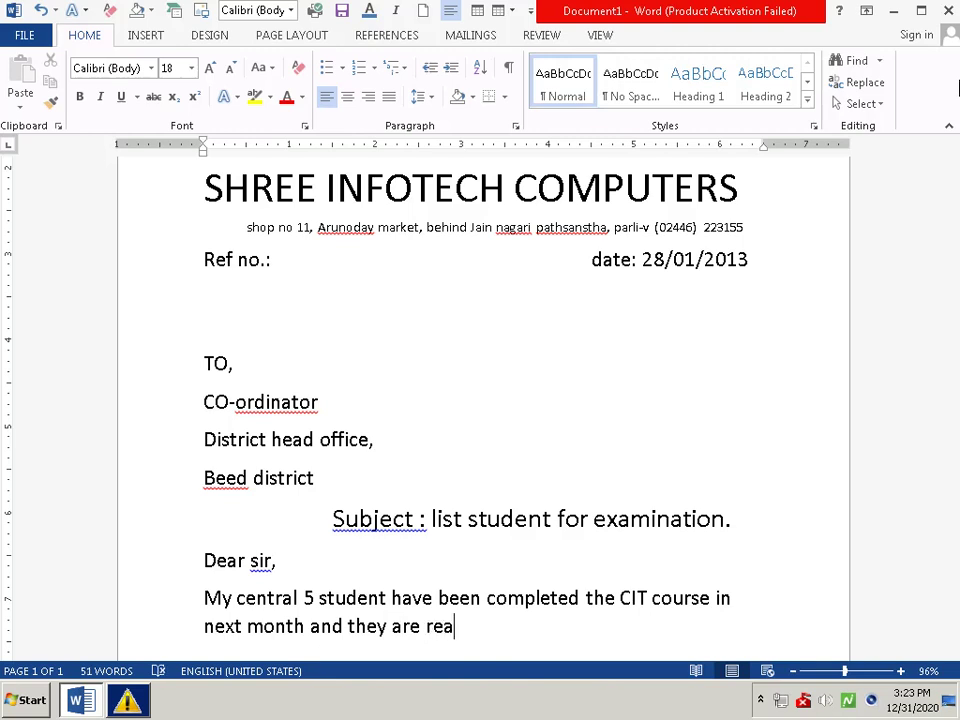
{"action": "type", "text": "dy "}
{"action": "type", "text": "for "}
{"action": "type", "text": "exa"}
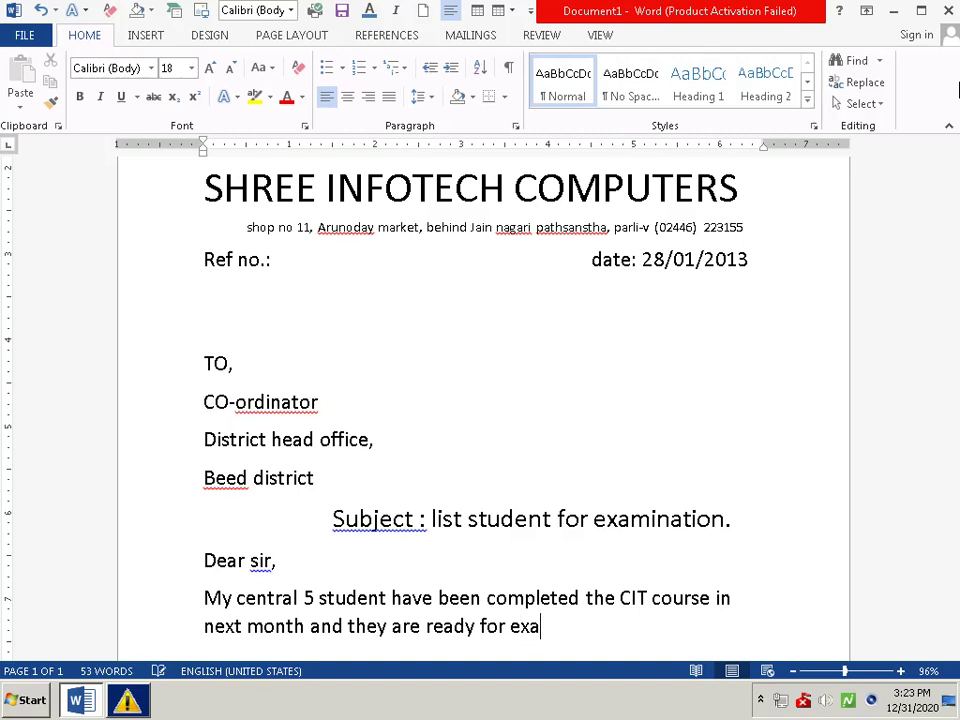
{"action": "type", "text": "mi"}
{"action": "type", "text": "natio"}
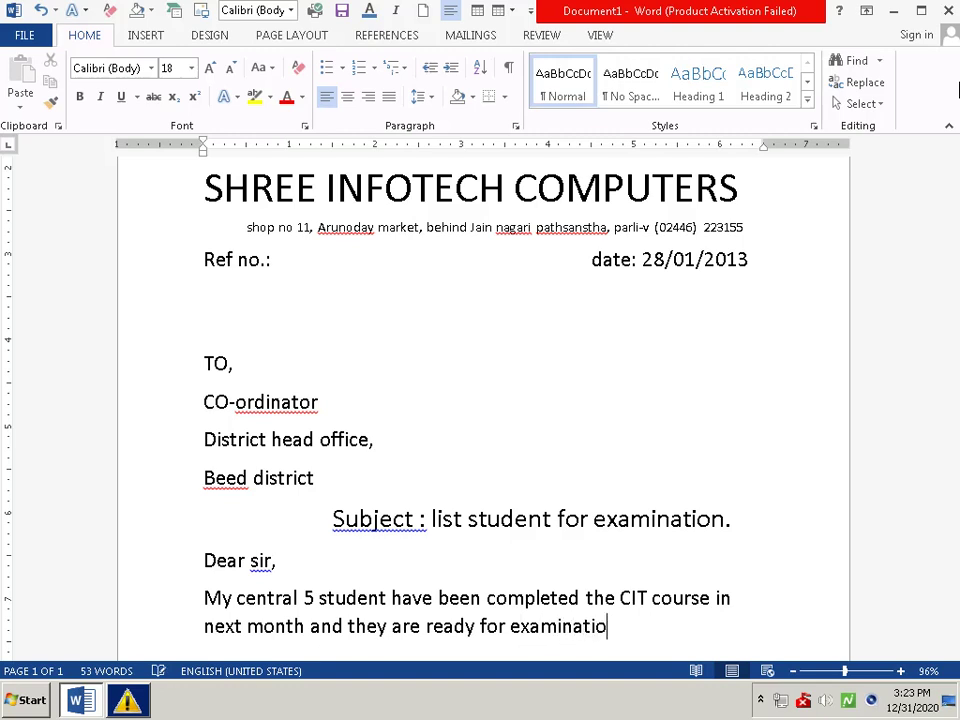
{"action": "type", "text": "n"}
{"action": "key", "text": "BackSpace"}
{"action": "type", "text": ". "}
{"action": "type", "text": "so "}
{"action": "type", "text": "pl"}
{"action": "type", "text": "ease "}
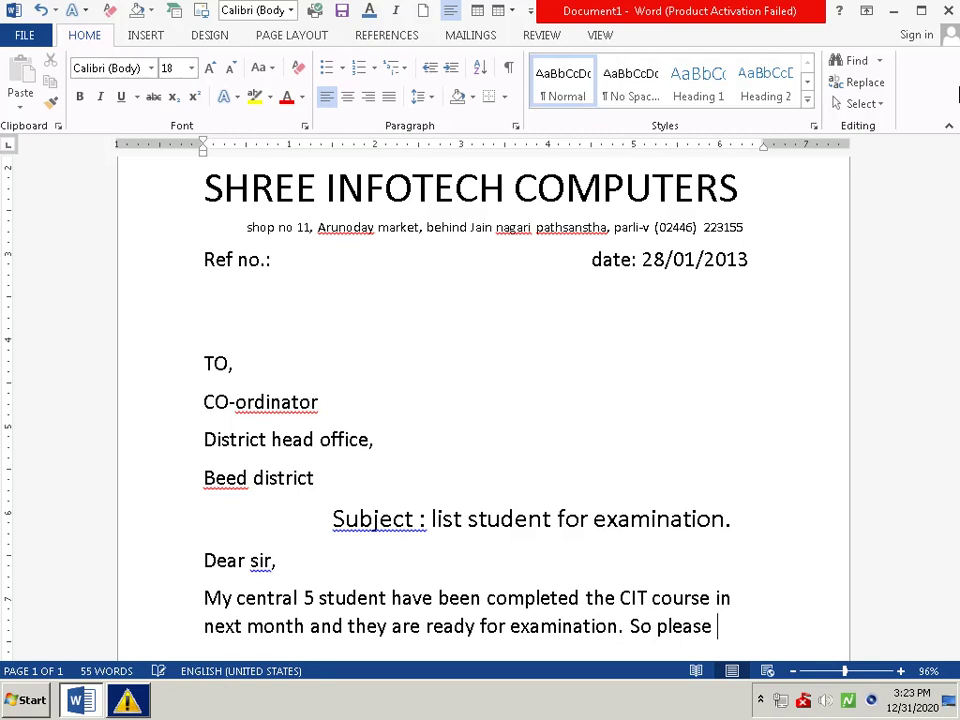
{"action": "type", "text": "an"}
{"action": "type", "text": "y "}
{"action": "type", "text": "dat"}
{"action": "type", "text": "e "}
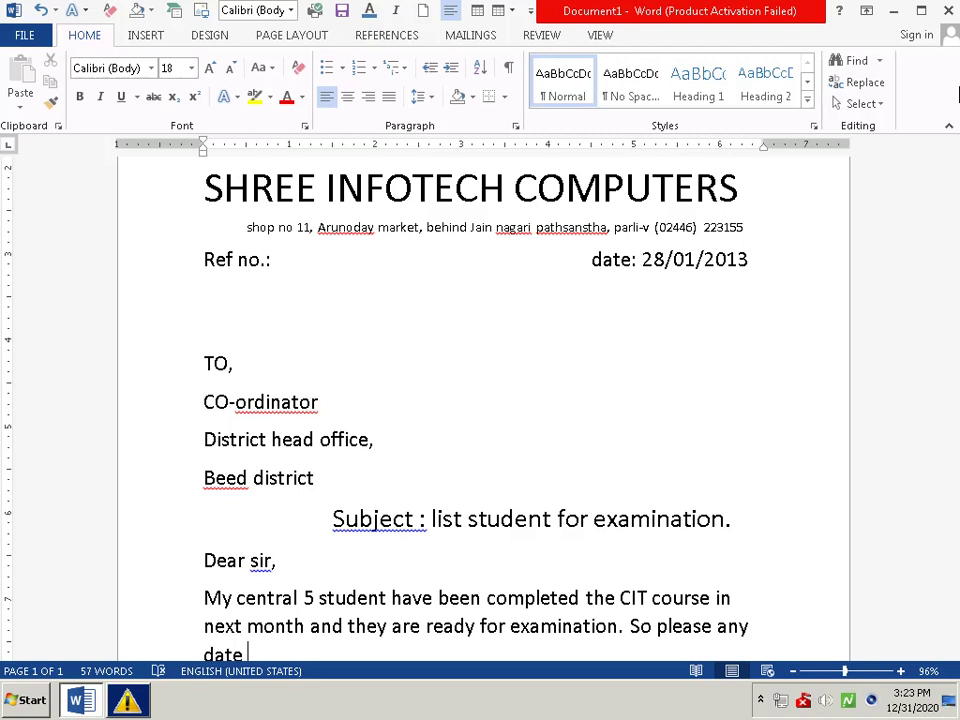
{"action": "type", "text": "an"}
{"action": "type", "text": "d "}
{"action": "type", "text": "co"}
{"action": "type", "text": "ndu"}
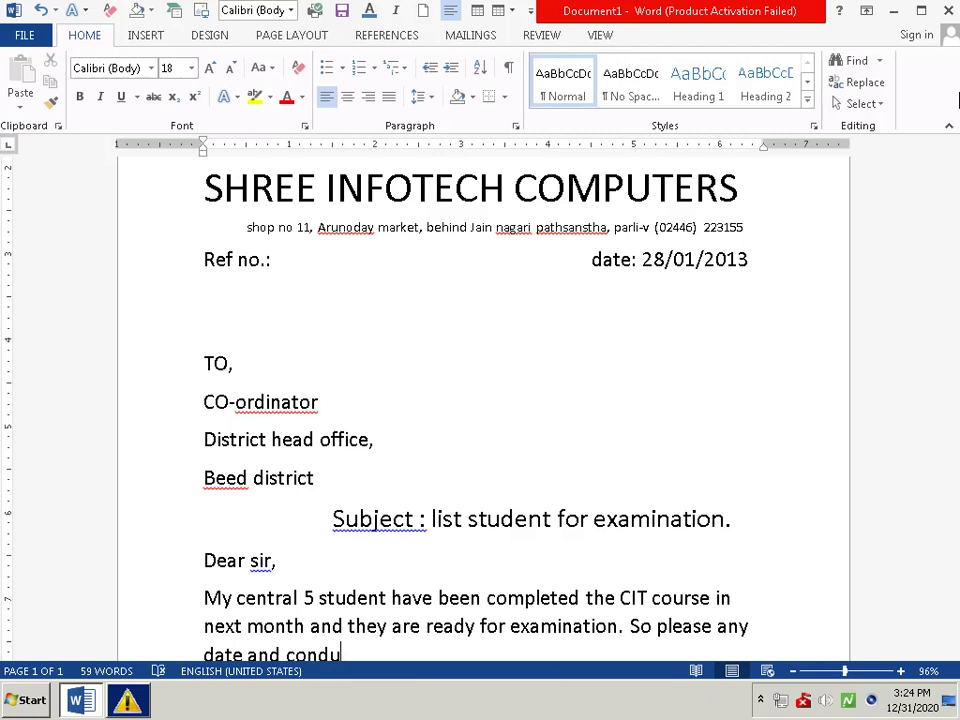
{"action": "type", "text": "ct"}
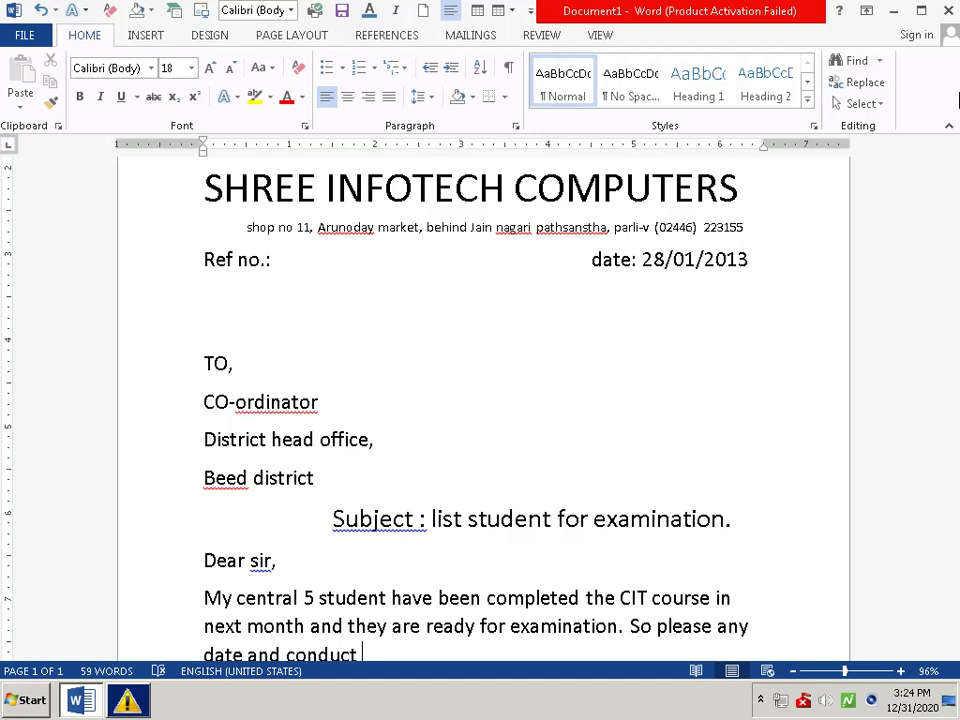
- Finish the paragraph with 'examination in next month. following are the student list of CIT course.'
{"action": "type", "text": "exa"}
{"action": "type", "text": "min"}
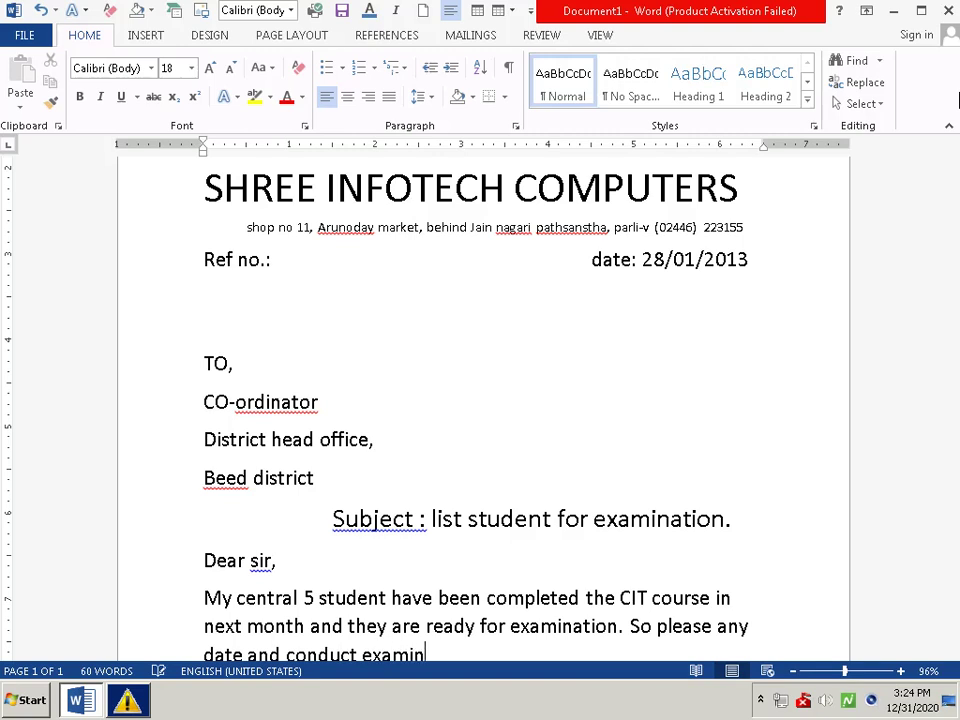
{"action": "type", "text": "ation "}
{"action": "type", "text": "in "}
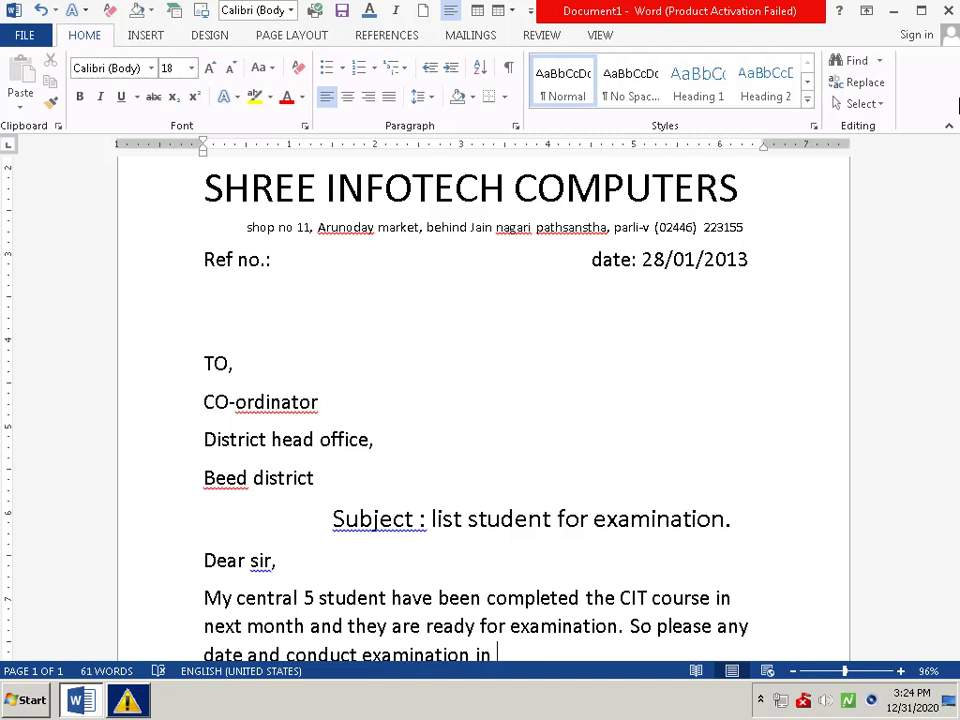
{"action": "type", "text": "ne"}
{"action": "type", "text": "xt "}
{"action": "type", "text": "m"}
{"action": "type", "text": "on"}
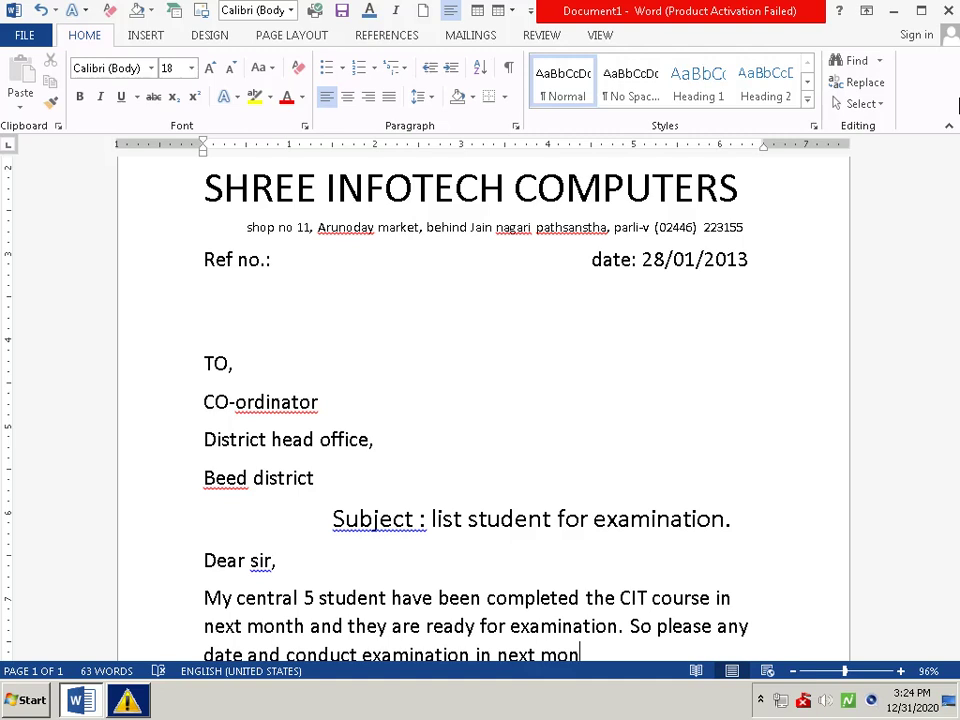
{"action": "type", "text": "t"}
{"action": "type", "text": "h. "}
{"action": "type", "text": "fo"}
{"action": "type", "text": "ll"}
{"action": "type", "text": "ow"}
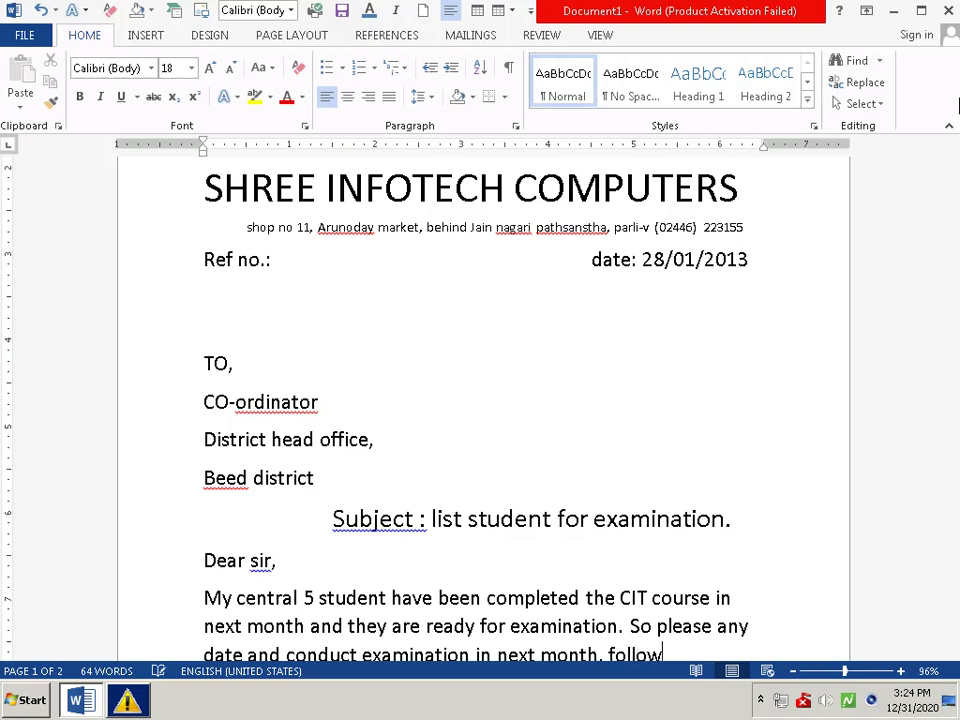
{"action": "type", "text": "ing "}
{"action": "type", "text": "are "}
{"action": "type", "text": "the "}
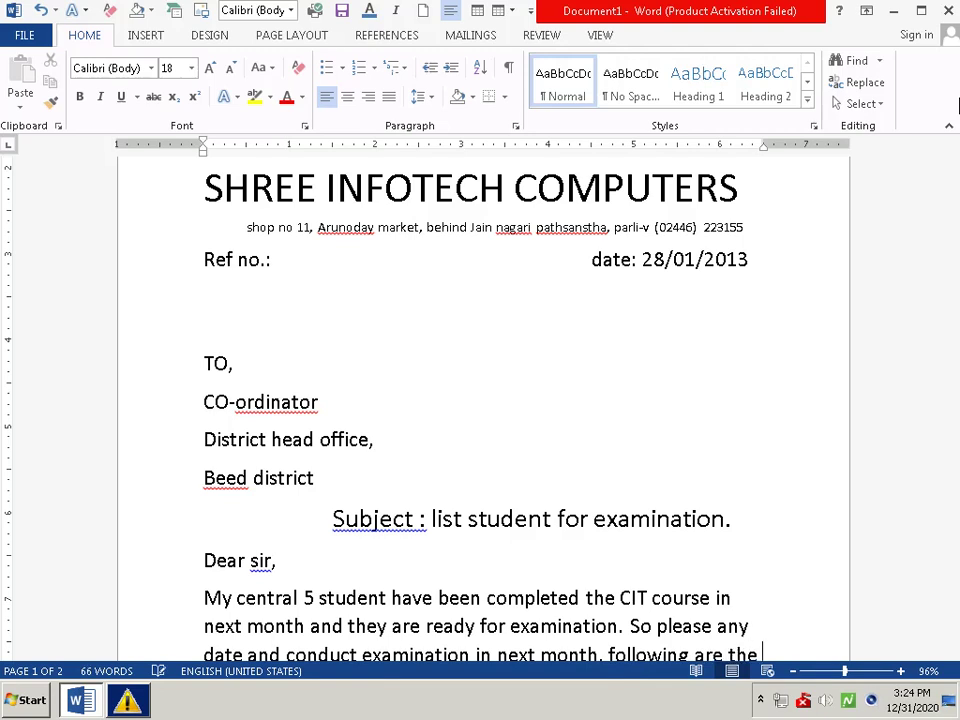
{"action": "type", "text": "sy"}
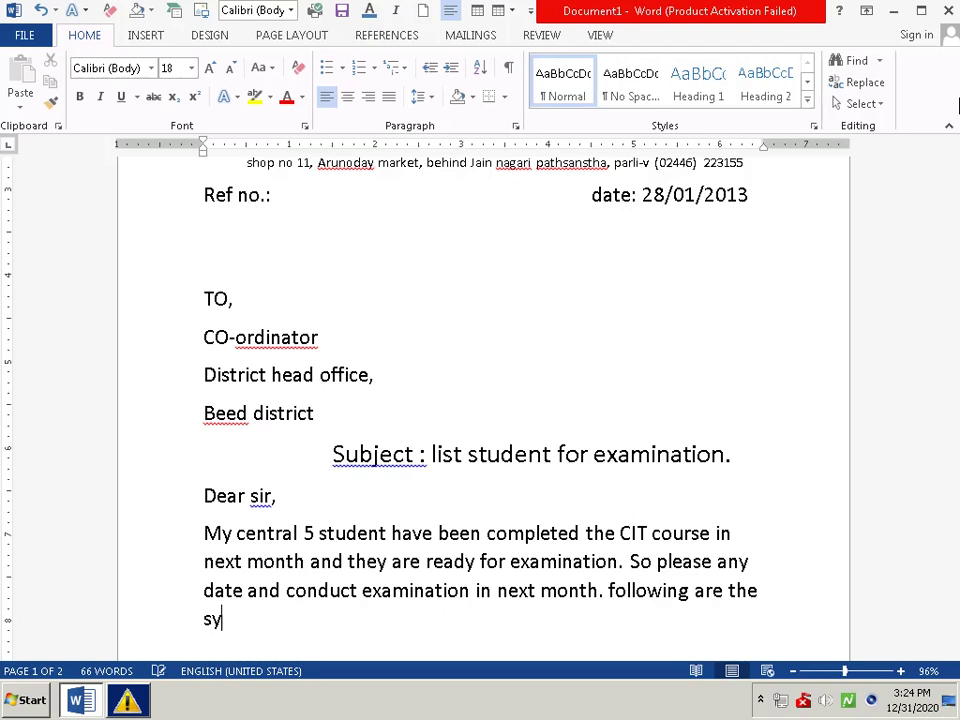
{"action": "key", "text": "BackSpace"}
{"action": "type", "text": "t"}
{"action": "type", "text": "uden"}
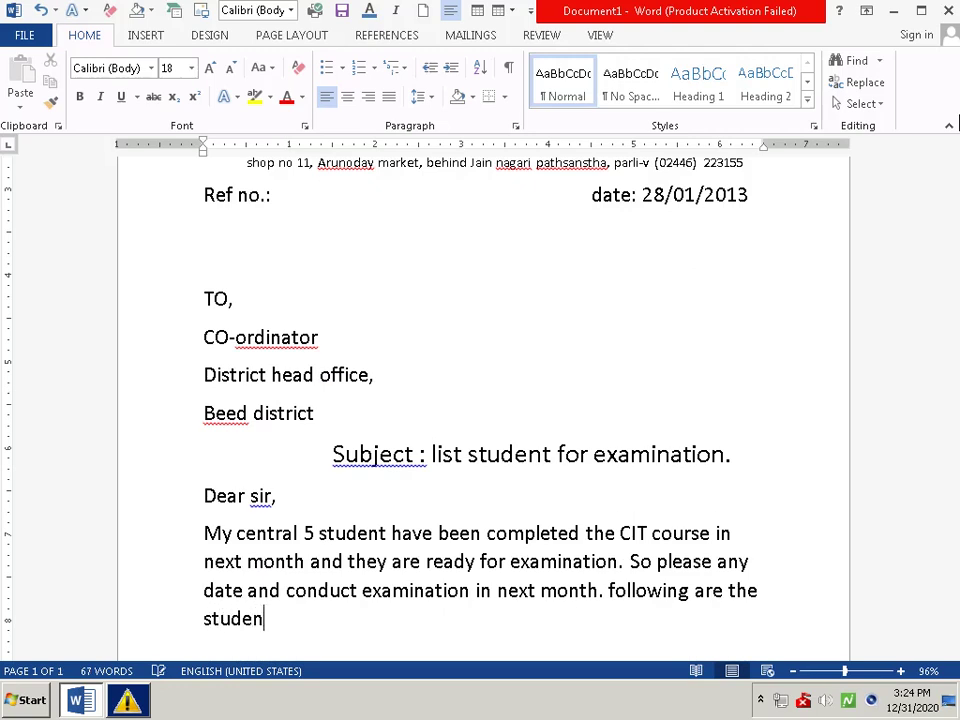
{"action": "type", "text": "t "}
{"action": "type", "text": "li"}
{"action": "type", "text": "st "}
{"action": "type", "text": "of "}
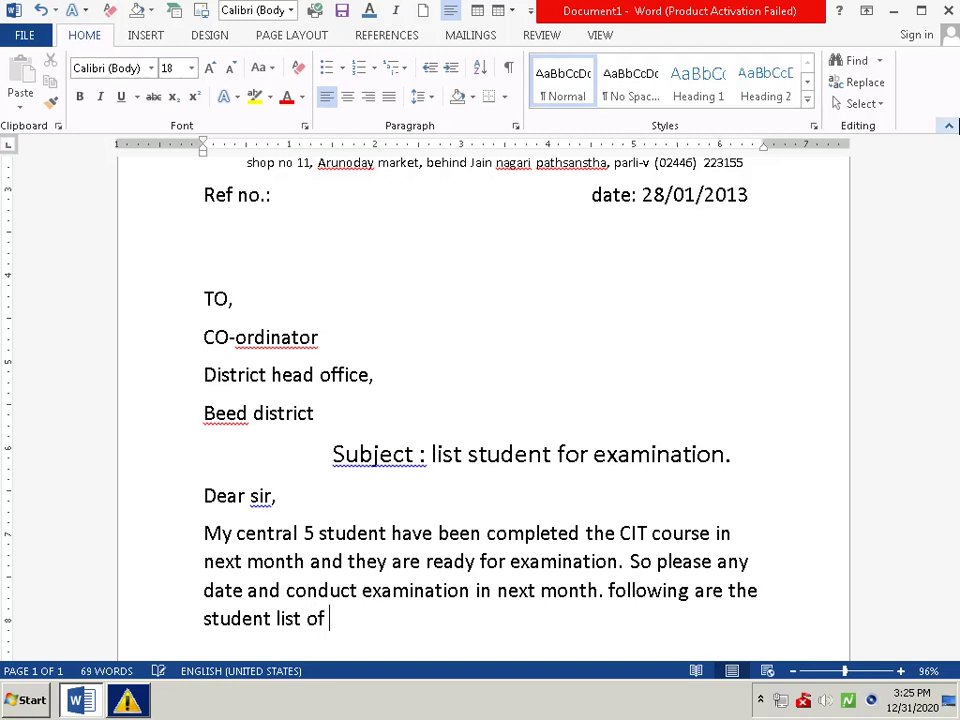
{"action": "type", "text": "CIT"}
{"action": "type", "text": " c"}
{"action": "type", "text": "ou"}
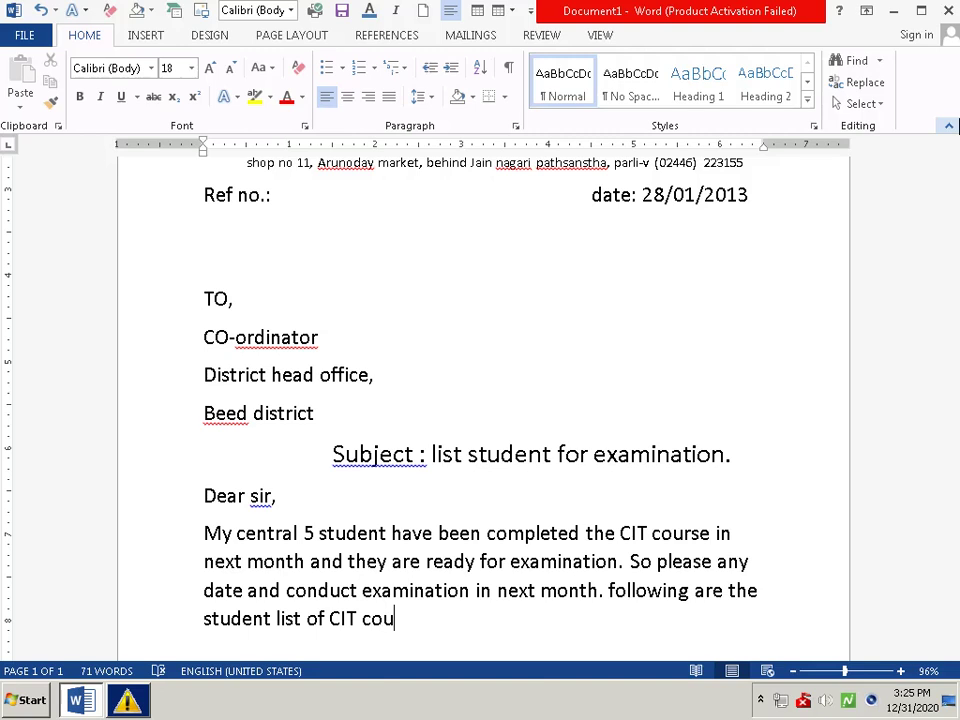
{"action": "type", "text": "rse"}
{"action": "type", "text": "."}
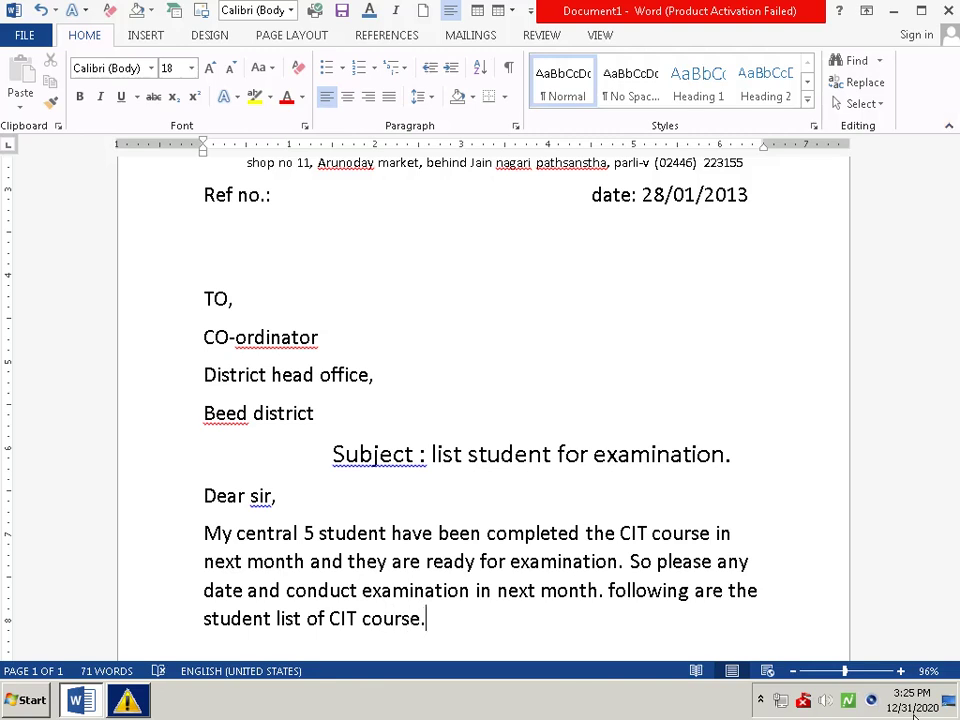
{"action": "left_click", "coordinate": [953, 652]}
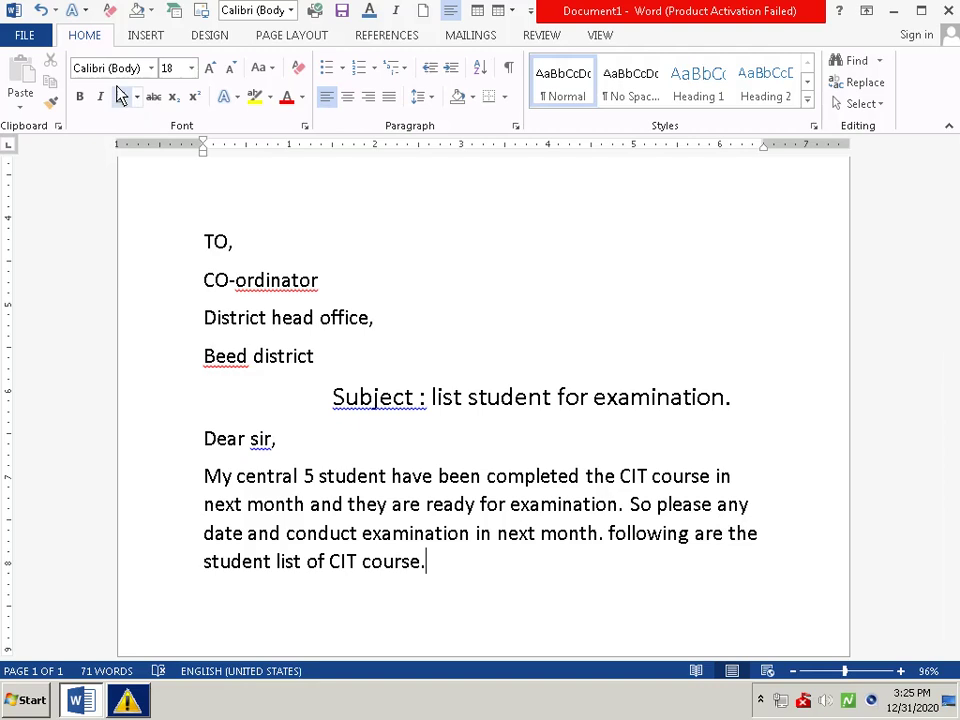
- Insert a 4-column, 5-row table beneath the body paragraph
{"action": "left_click", "coordinate": [148, 38]}
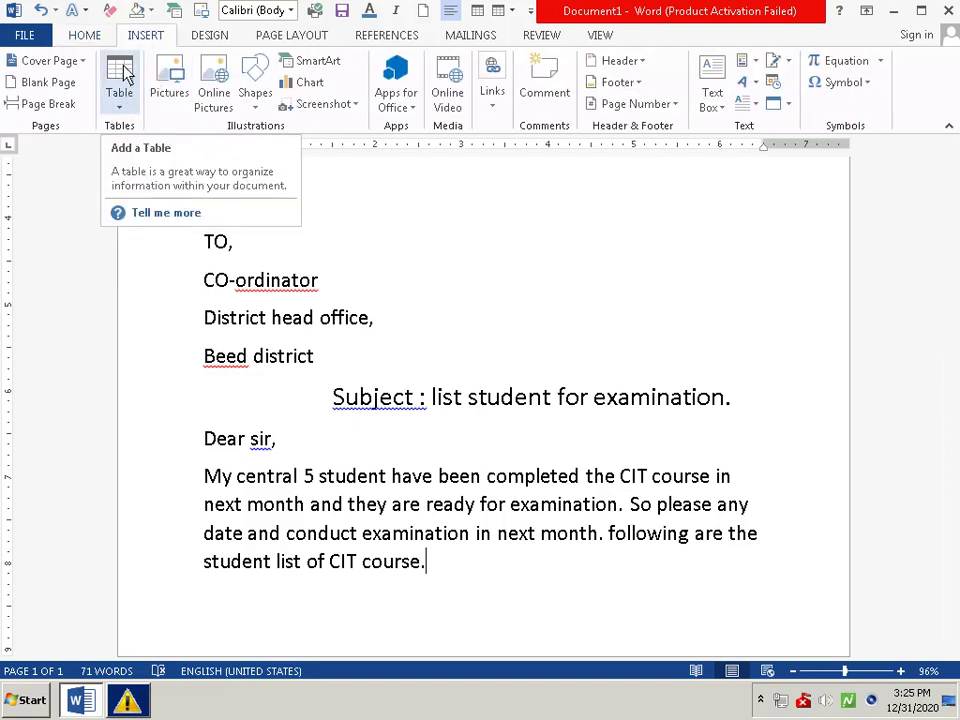
{"action": "left_click", "coordinate": [123, 68]}
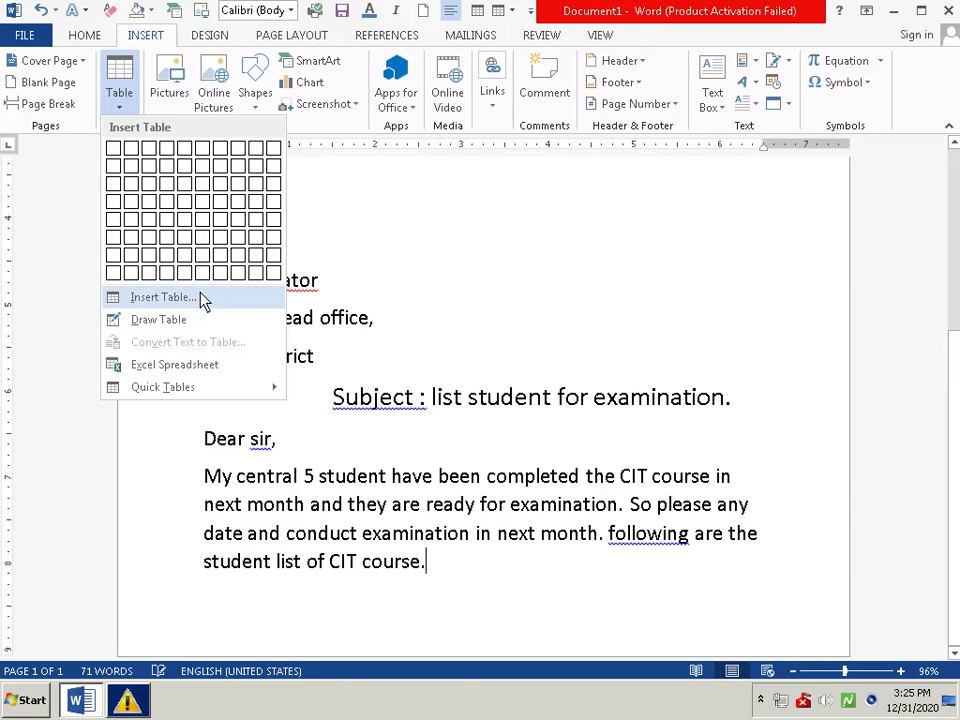
{"action": "left_click", "coordinate": [203, 299]}
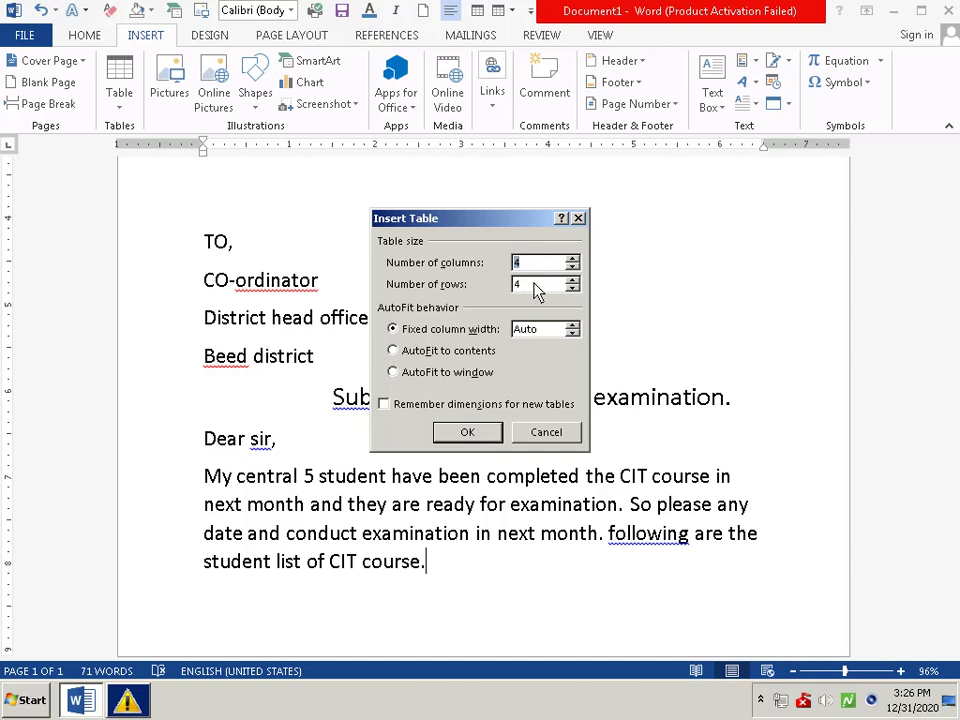
{"action": "left_click", "coordinate": [535, 287]}
{"action": "key", "text": "BackSpace"}
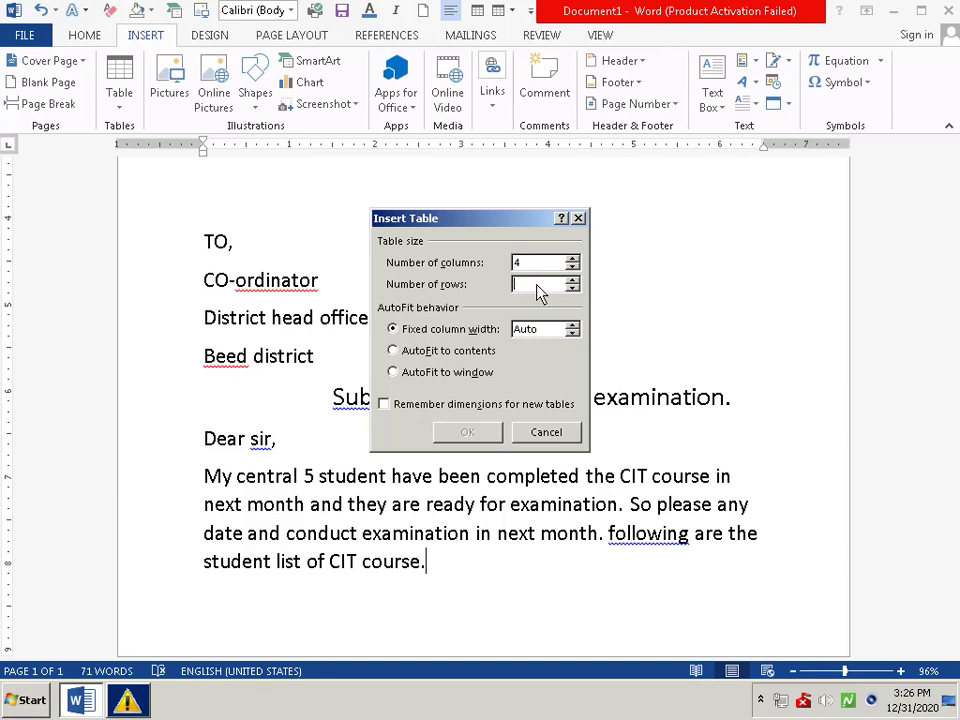
{"action": "type", "text": "5"}
{"action": "key", "text": "Return"}
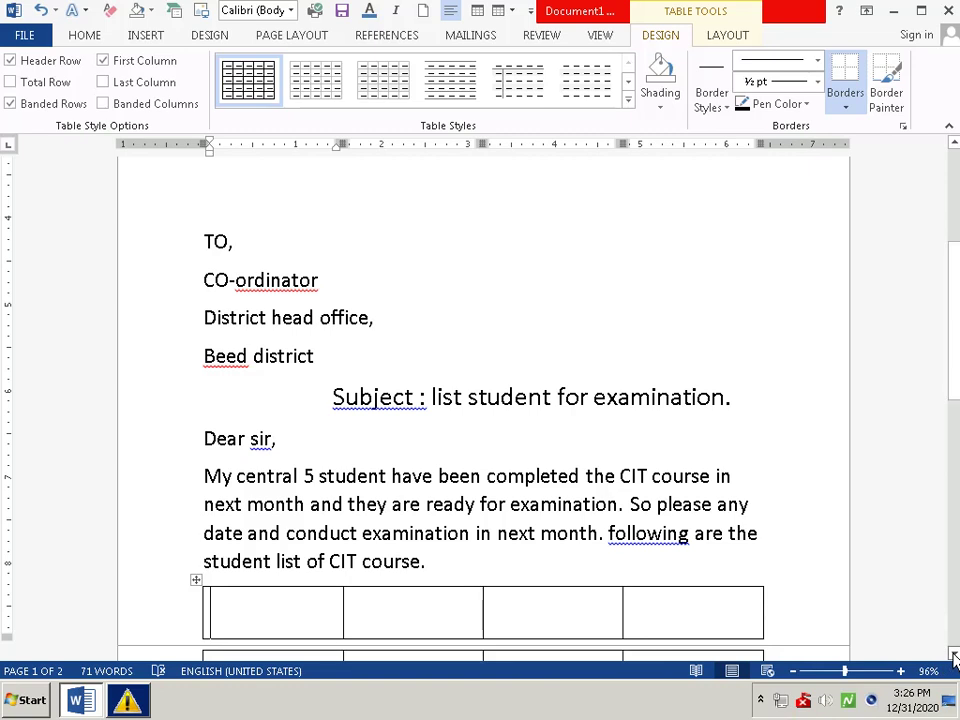
{"action": "left_click", "coordinate": [954, 653]}
{"action": "scroll", "coordinate": [954, 655], "scroll_direction": "down", "scroll_amount": 3}
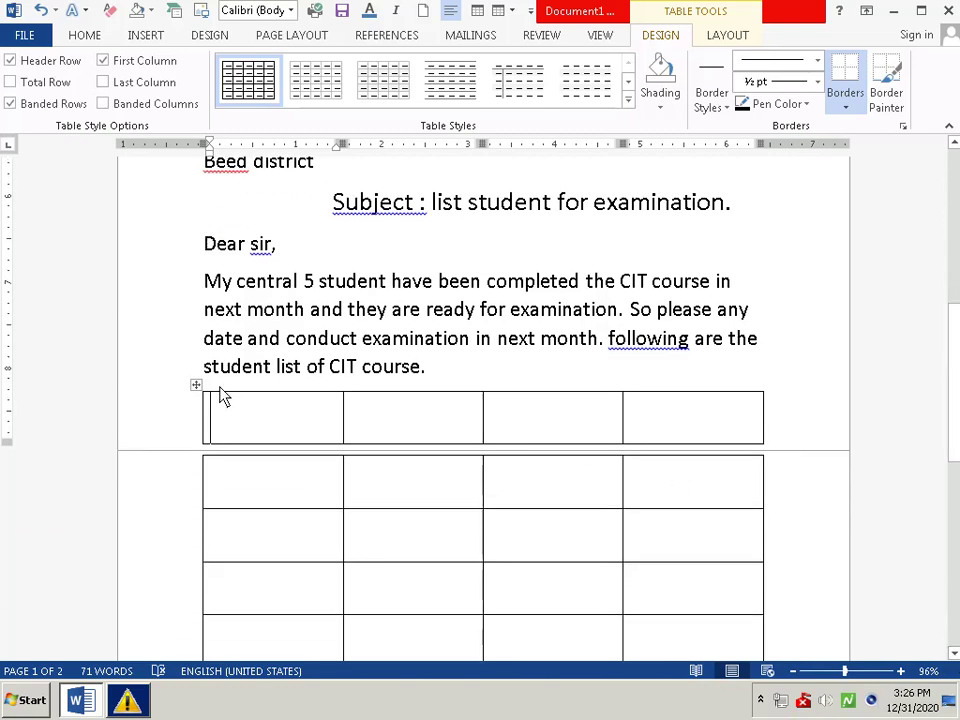
- Add a comment at a table cell, then delete the table's rightmost column
{"action": "right_click", "coordinate": [374, 564]}
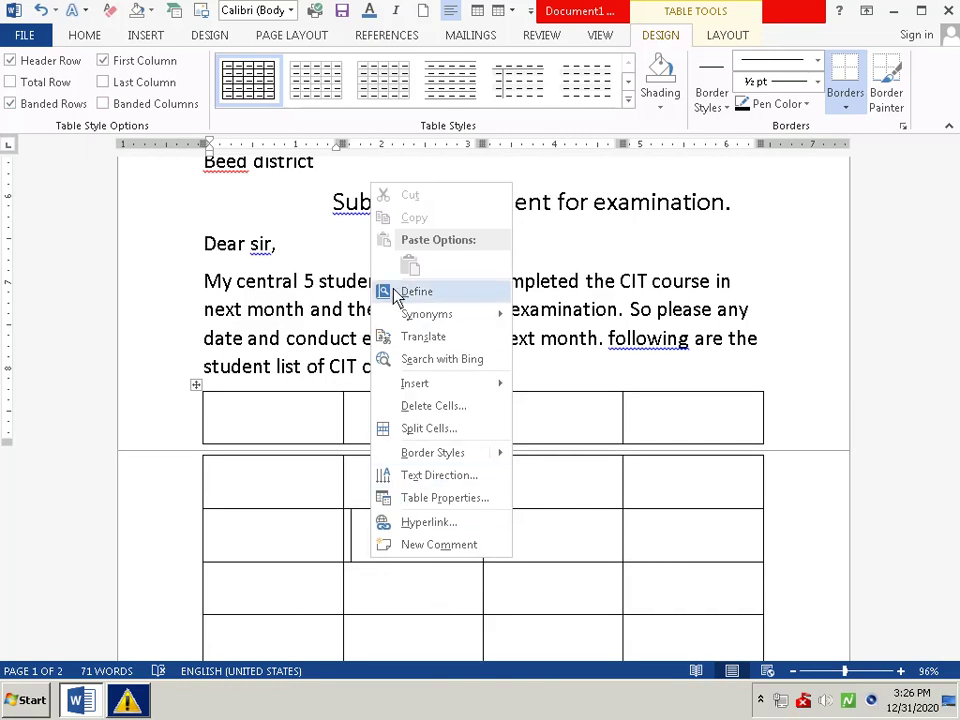
{"action": "left_click", "coordinate": [398, 547]}
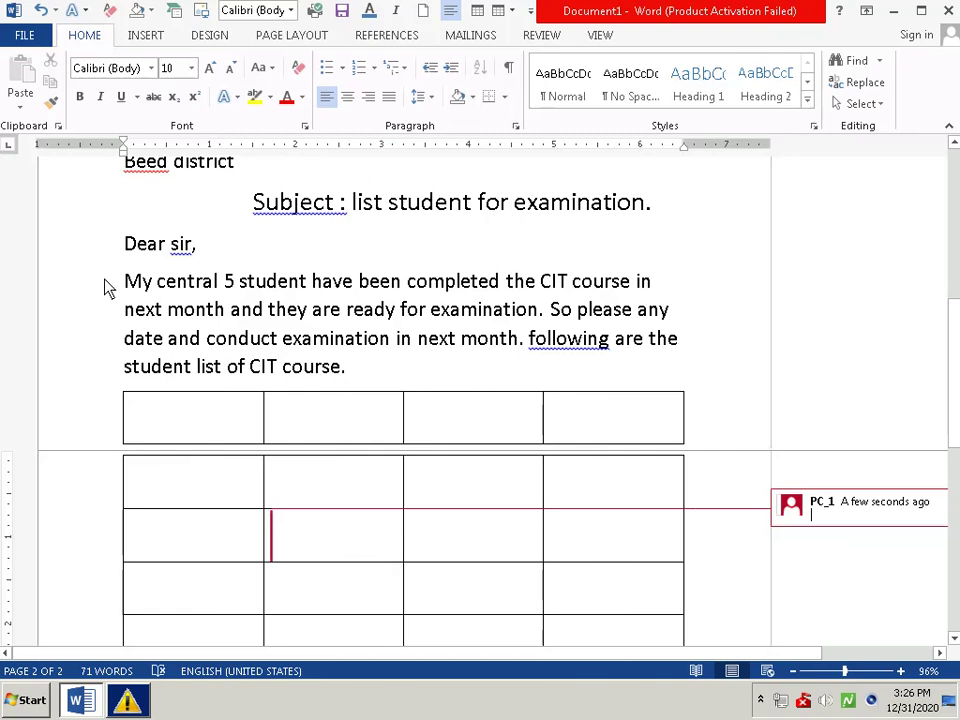
{"action": "left_click", "coordinate": [124, 510]}
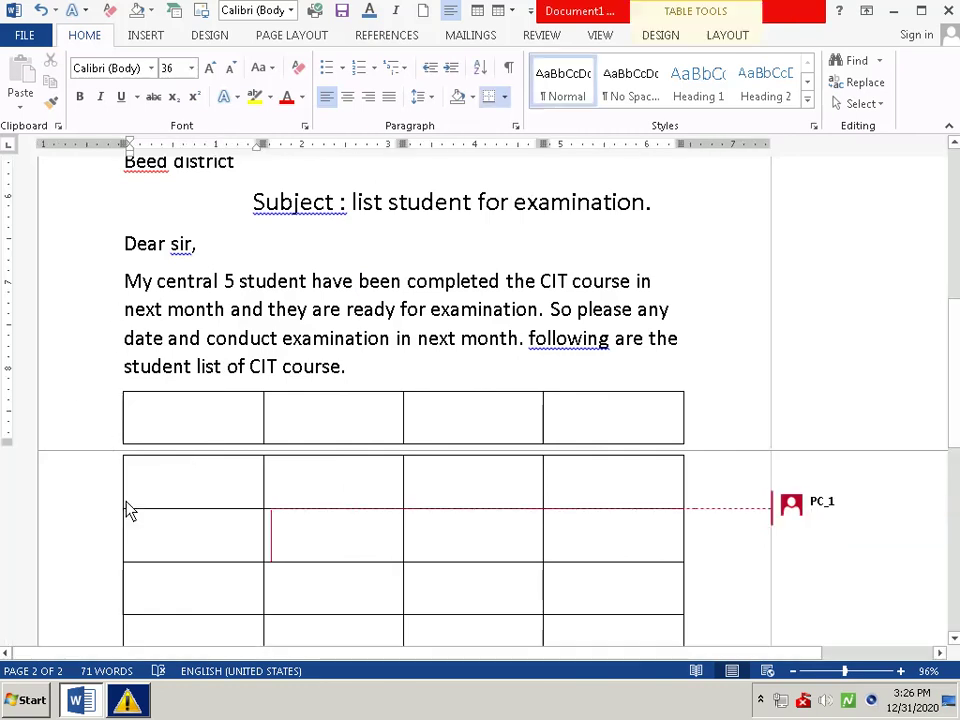
{"action": "right_click", "coordinate": [170, 541]}
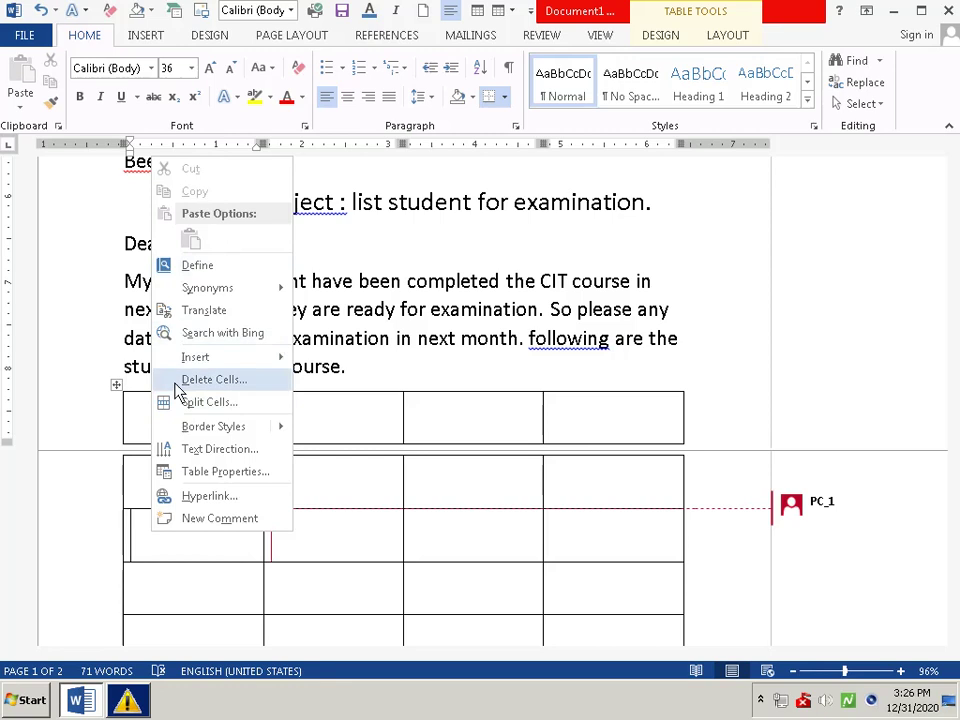
{"action": "left_click", "coordinate": [430, 562]}
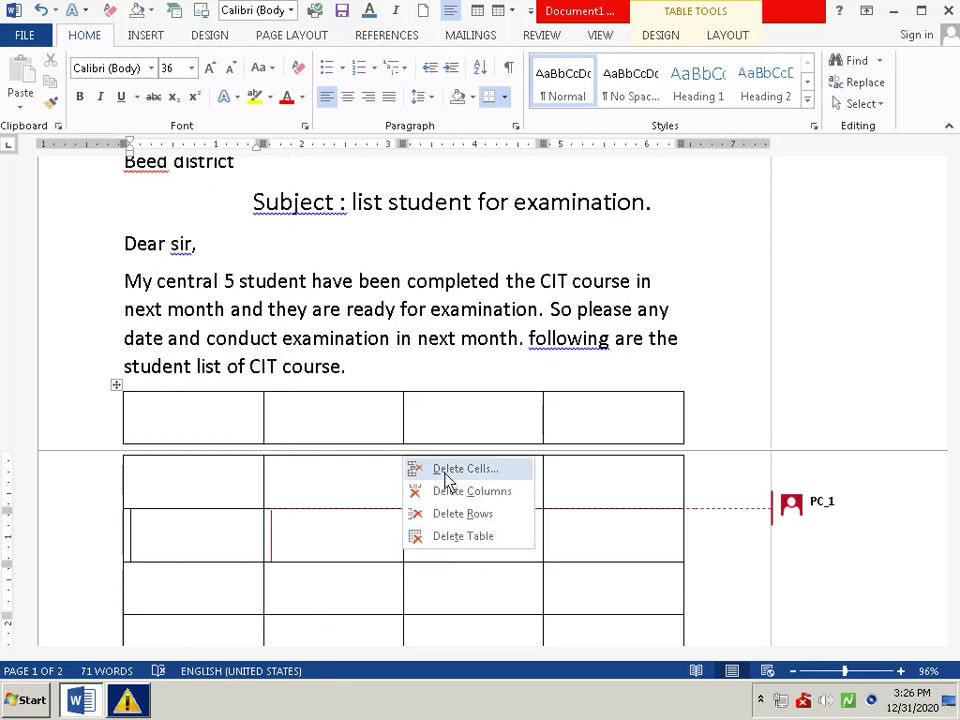
{"action": "left_click", "coordinate": [466, 492]}
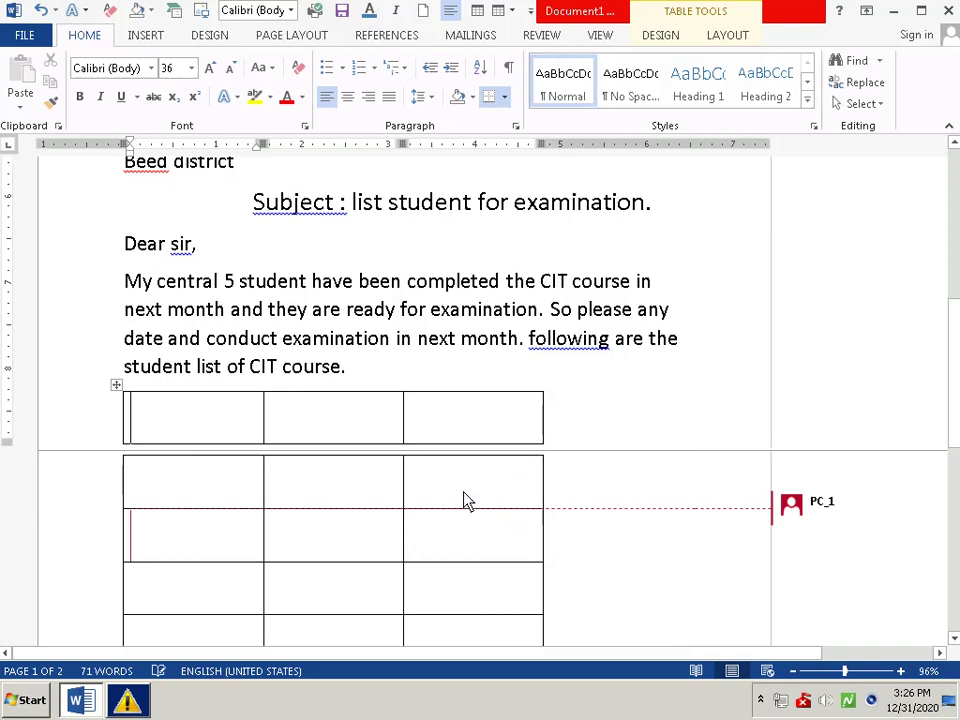
- Delete the whole table, leaving an empty line below the paragraph
{"action": "right_click", "coordinate": [292, 668]}
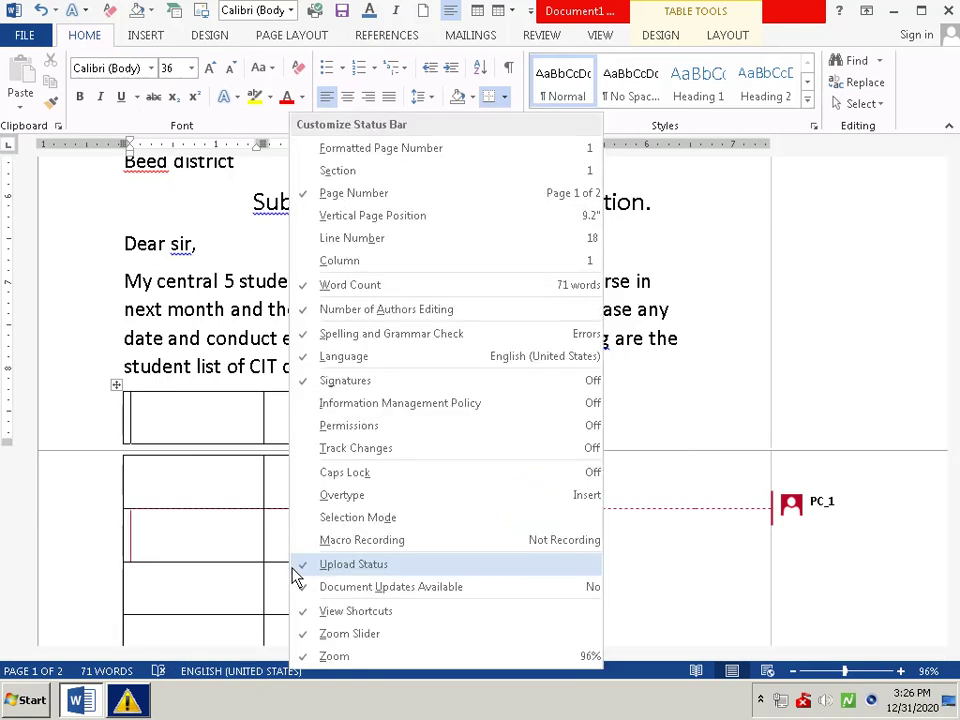
{"action": "right_click", "coordinate": [165, 576]}
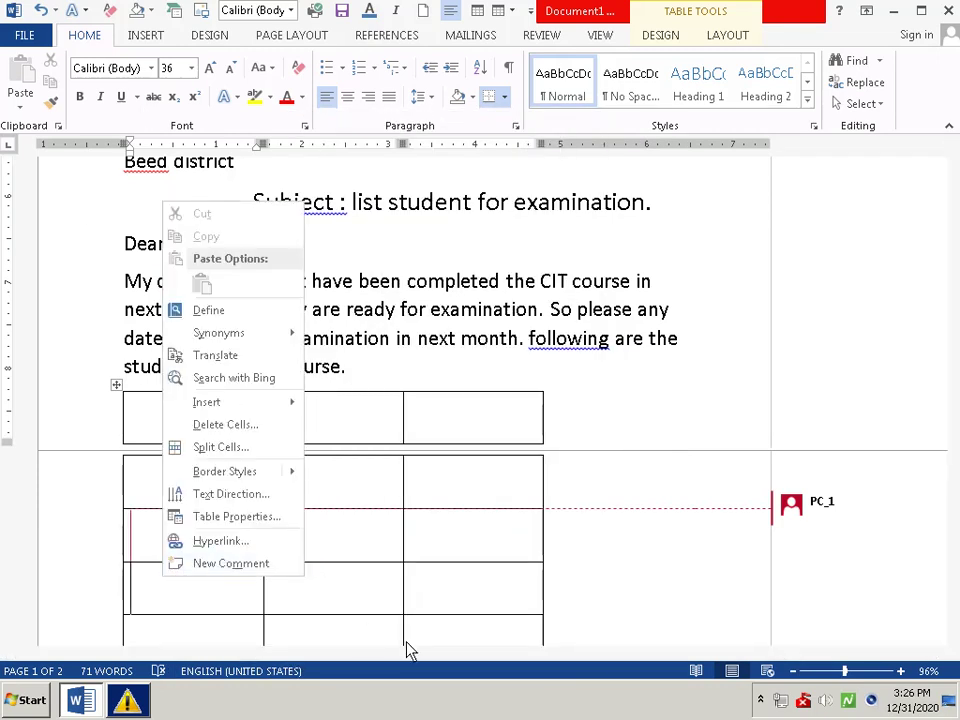
{"action": "left_click", "coordinate": [432, 630]}
{"action": "left_click", "coordinate": [474, 584]}
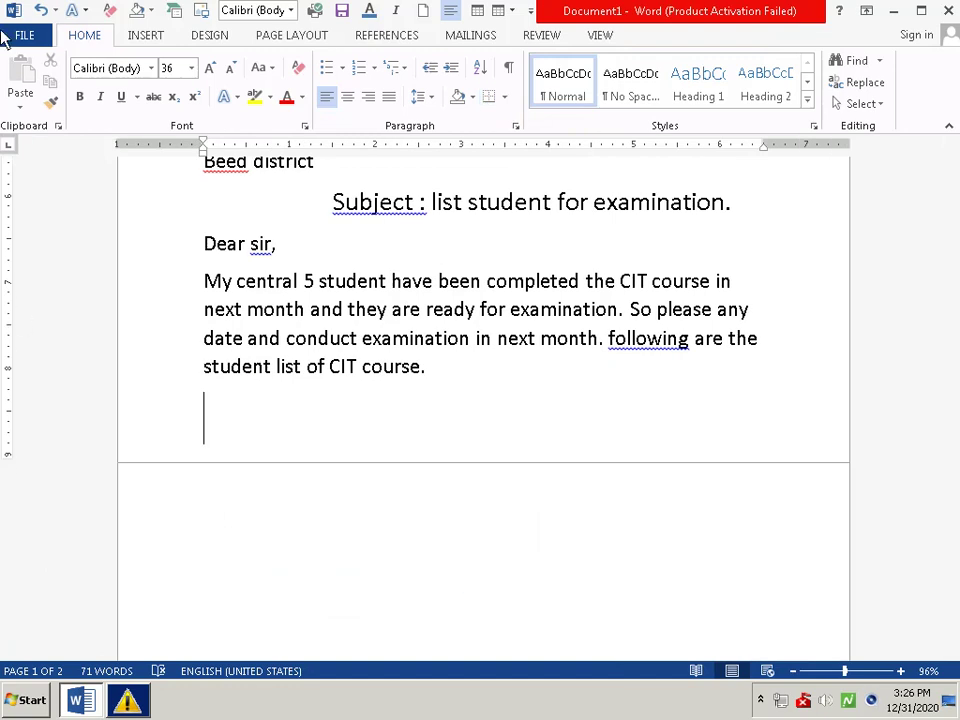
{"action": "left_click", "coordinate": [140, 37]}
- Insert a four-column, six-row table below the paragraph
{"action": "left_click", "coordinate": [122, 95]}
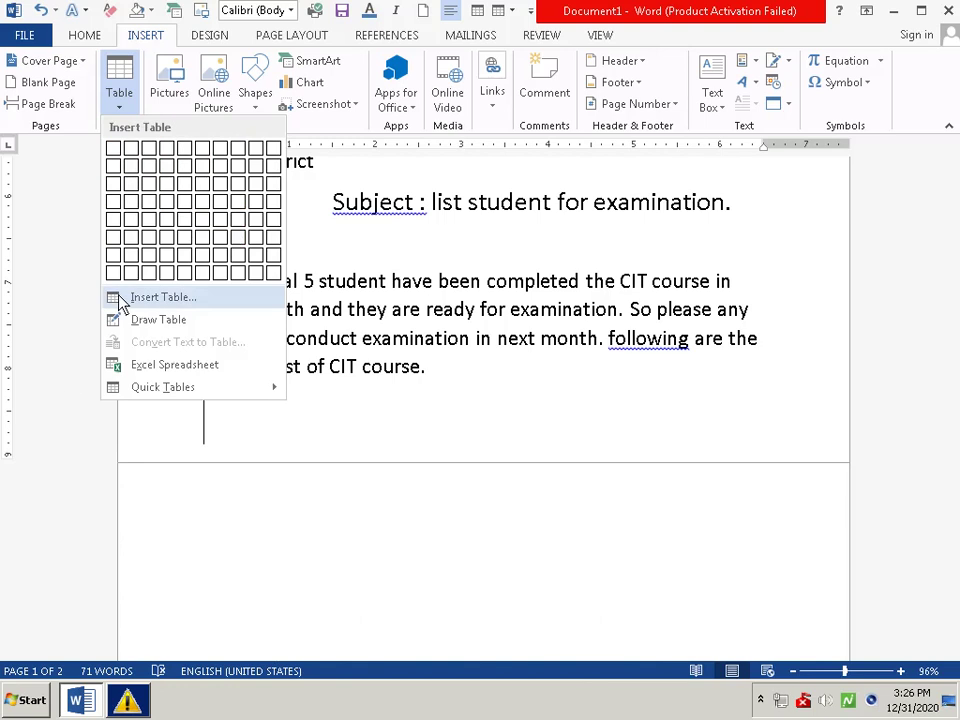
{"action": "left_click", "coordinate": [126, 300]}
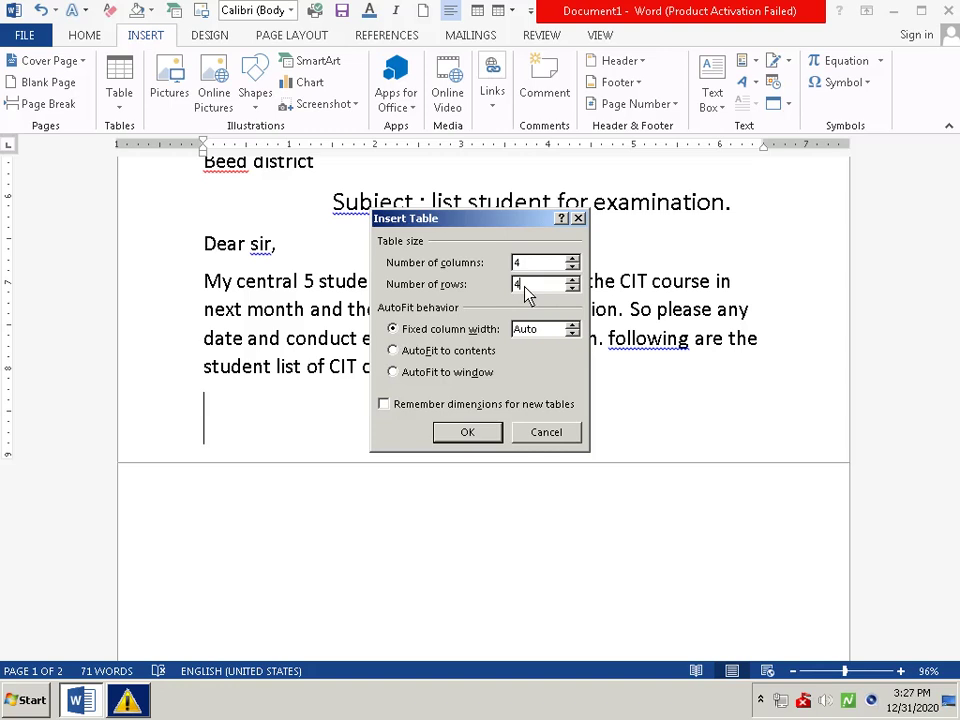
{"action": "key", "text": "BackSpace"}
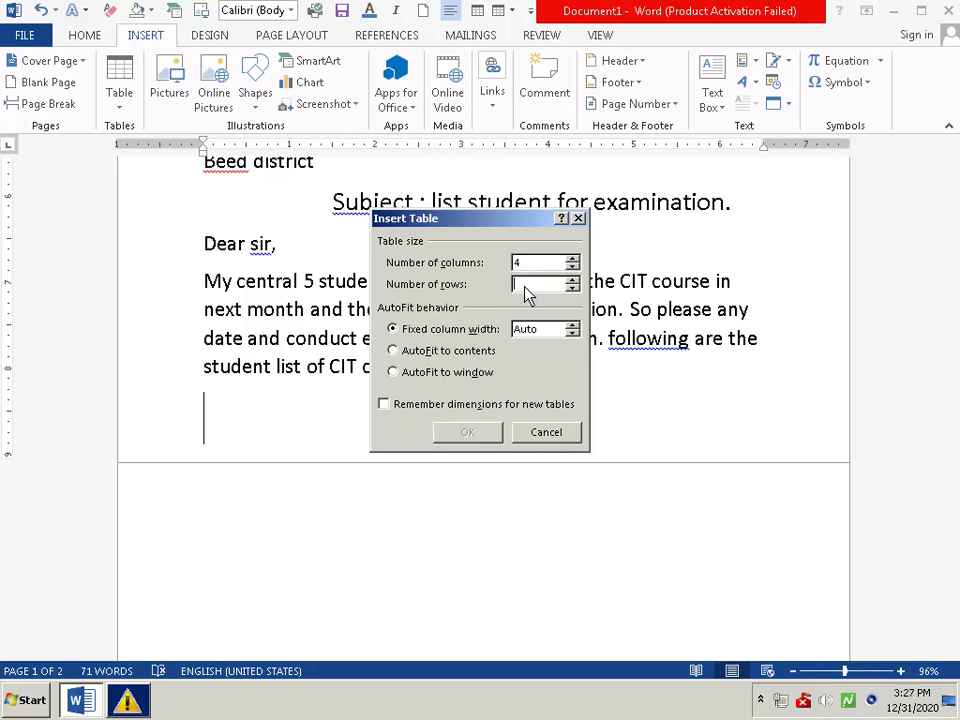
{"action": "type", "text": "6"}
{"action": "key", "text": "Return"}
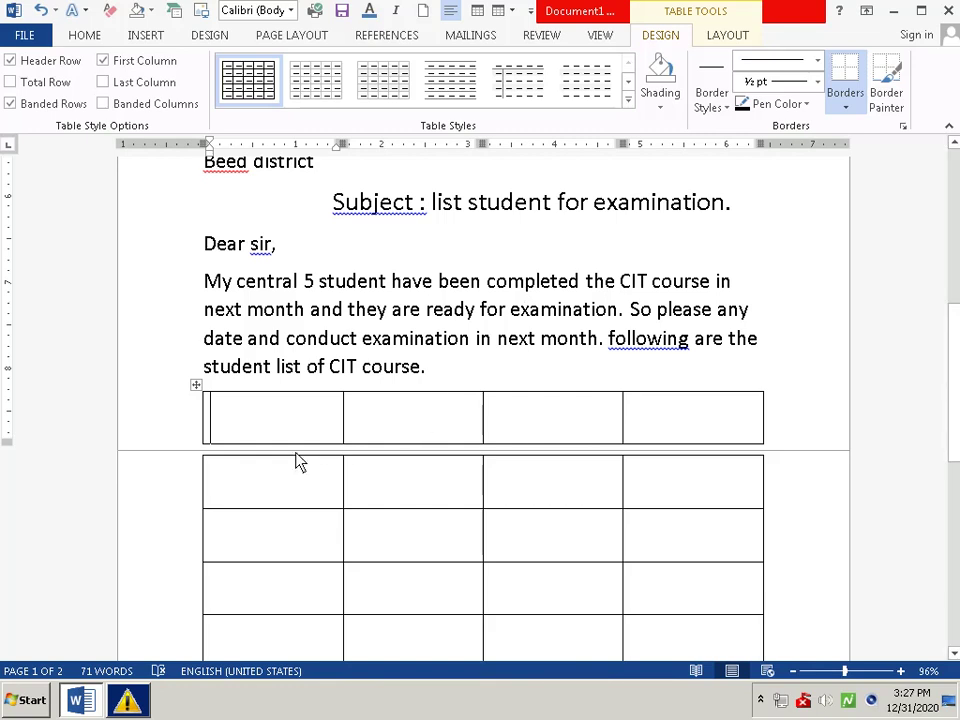
- Delete that table and insert a four-column, five-row table instead
{"action": "right_click", "coordinate": [392, 533]}
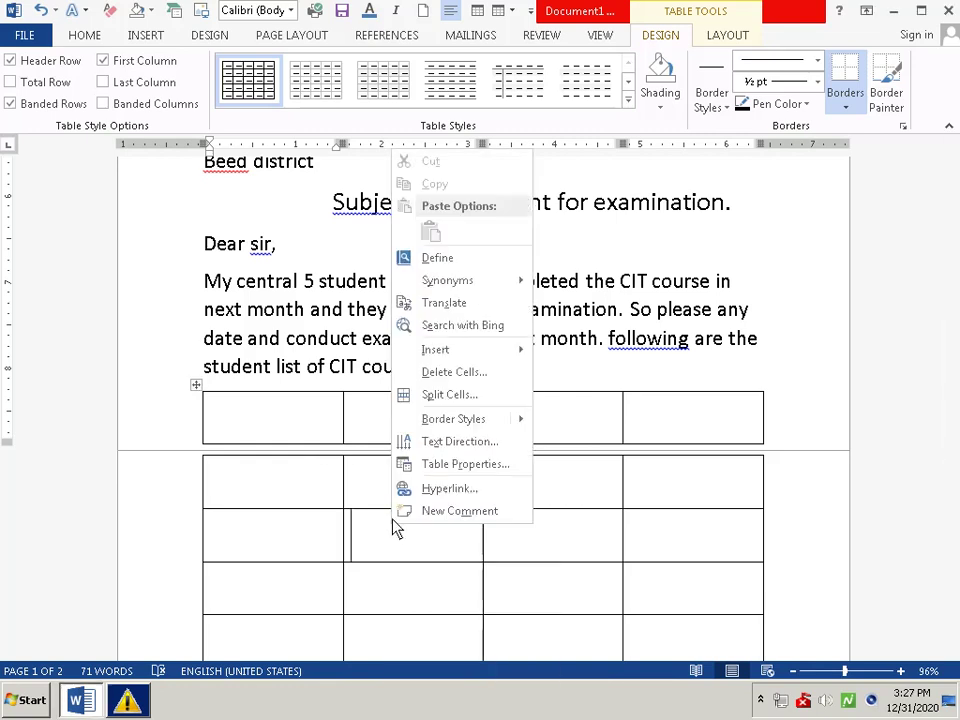
{"action": "left_click", "coordinate": [664, 561]}
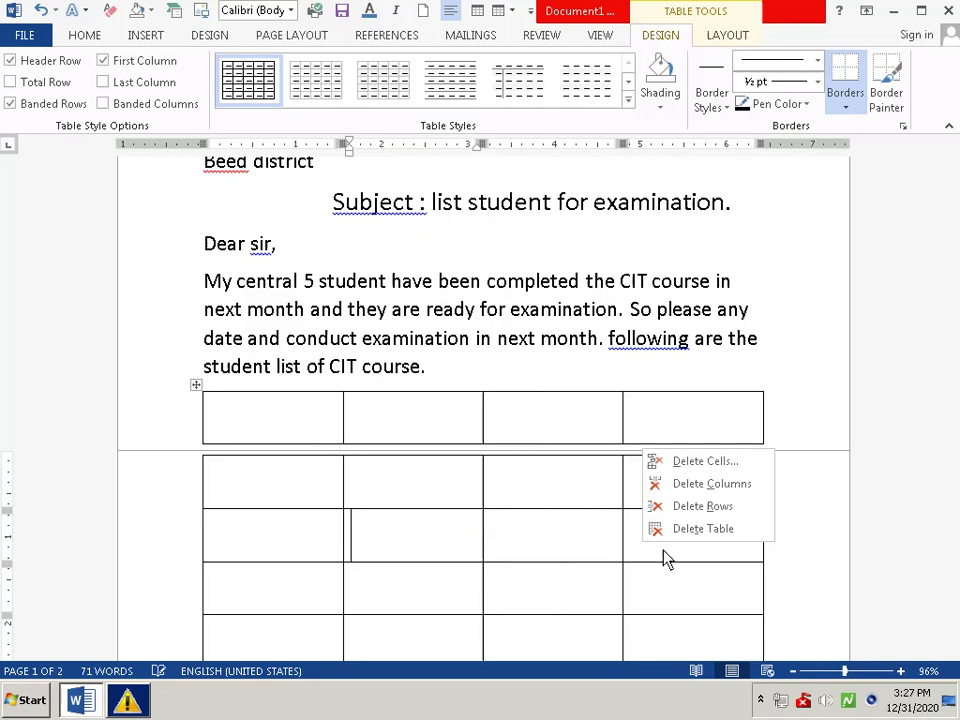
{"action": "left_click", "coordinate": [706, 529]}
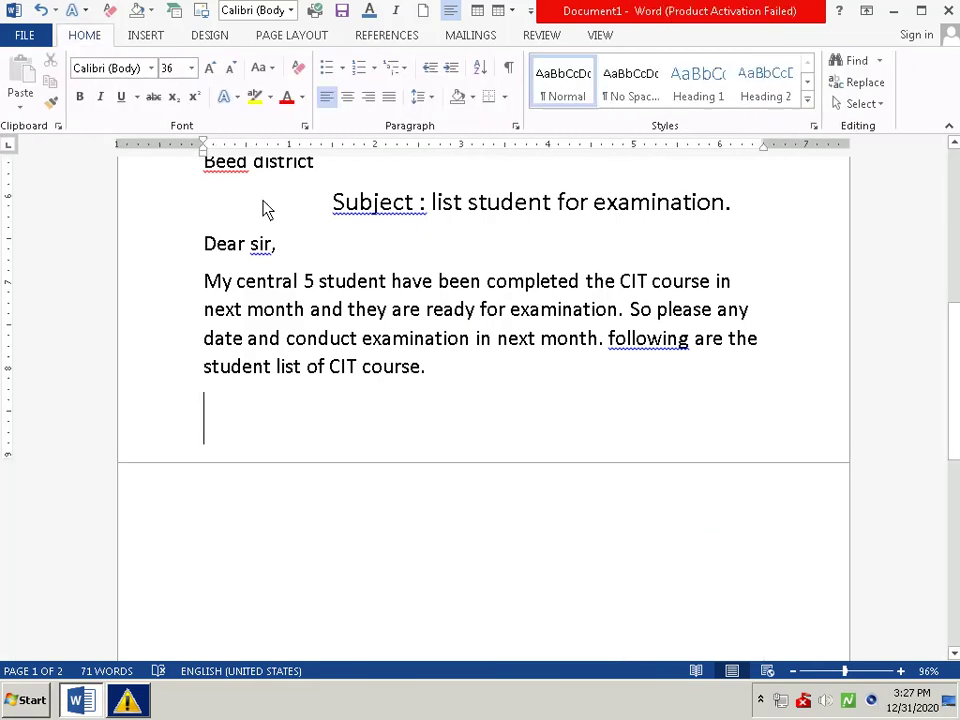
{"action": "left_click", "coordinate": [152, 37]}
{"action": "left_click", "coordinate": [126, 80]}
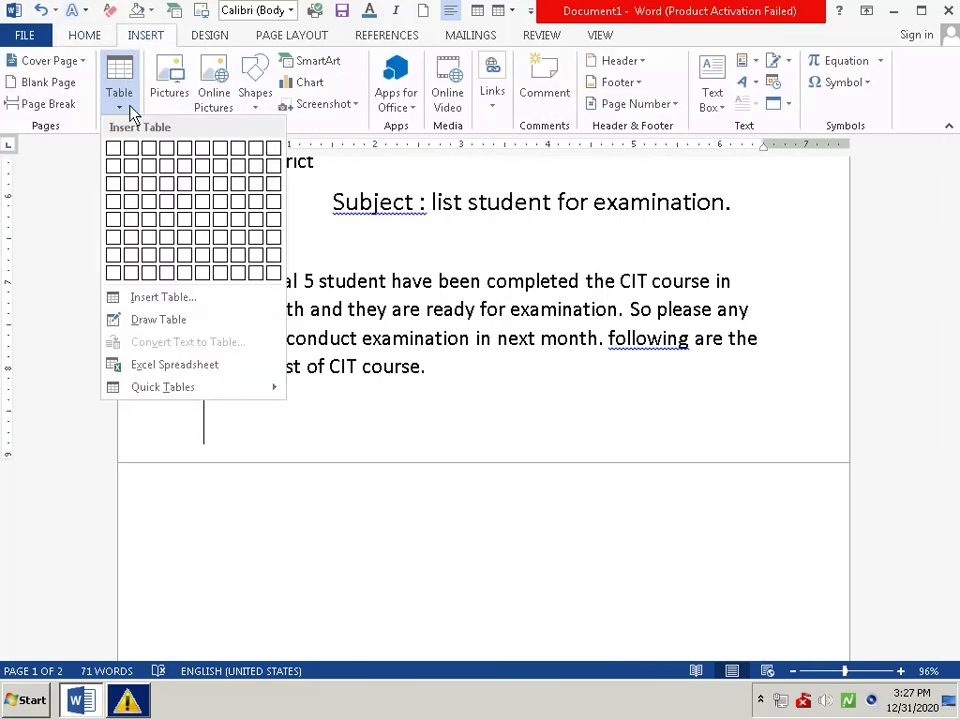
{"action": "left_click", "coordinate": [171, 298]}
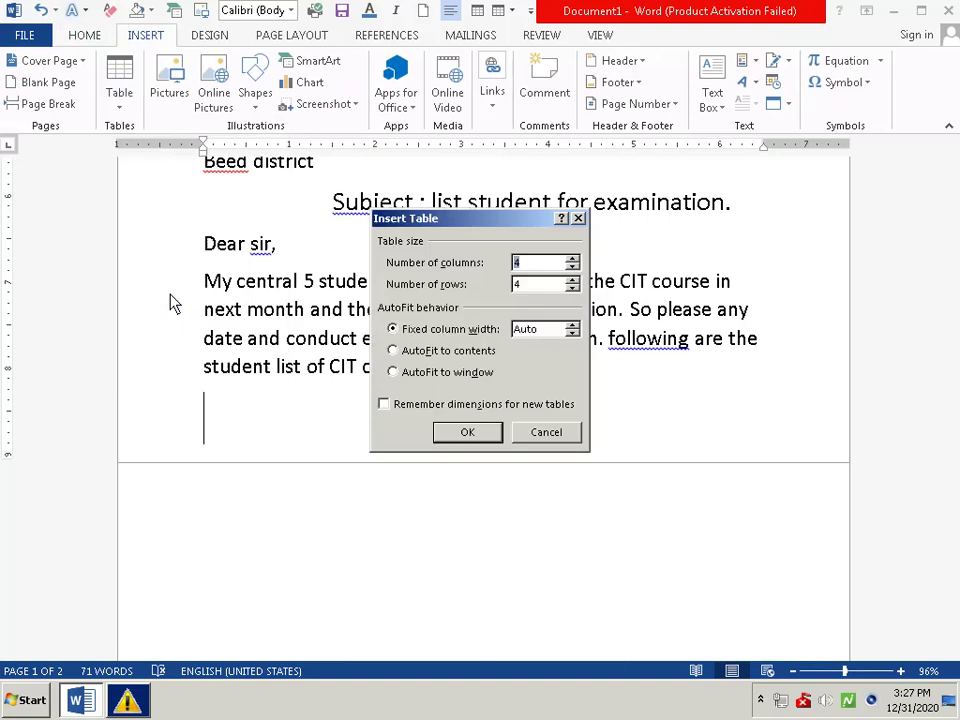
{"action": "double_click", "coordinate": [519, 285]}
{"action": "key", "text": "BackSpace"}
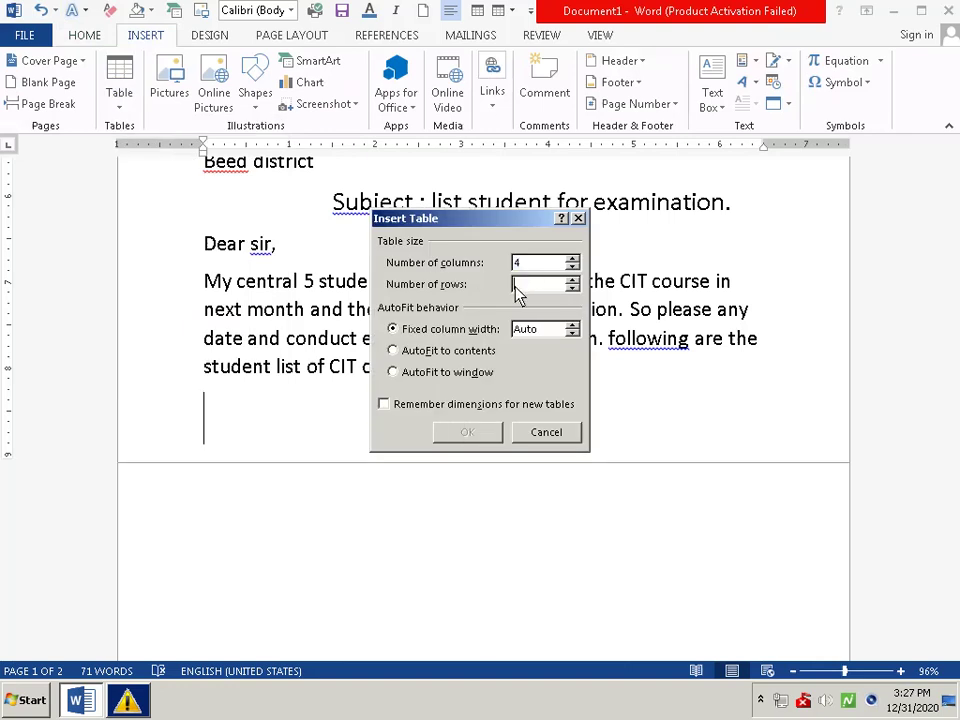
{"action": "type", "text": "5"}
{"action": "key", "text": "Return"}
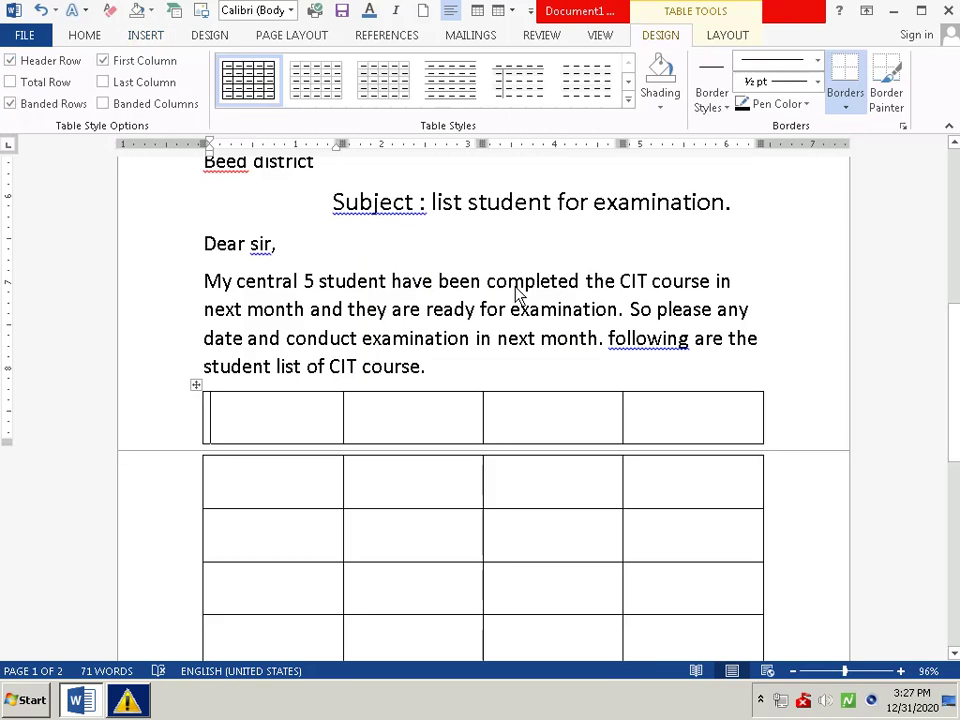
- Set the font size to 28 and type 'Sr.no' in the first header cell
{"action": "type", "text": "sr"}
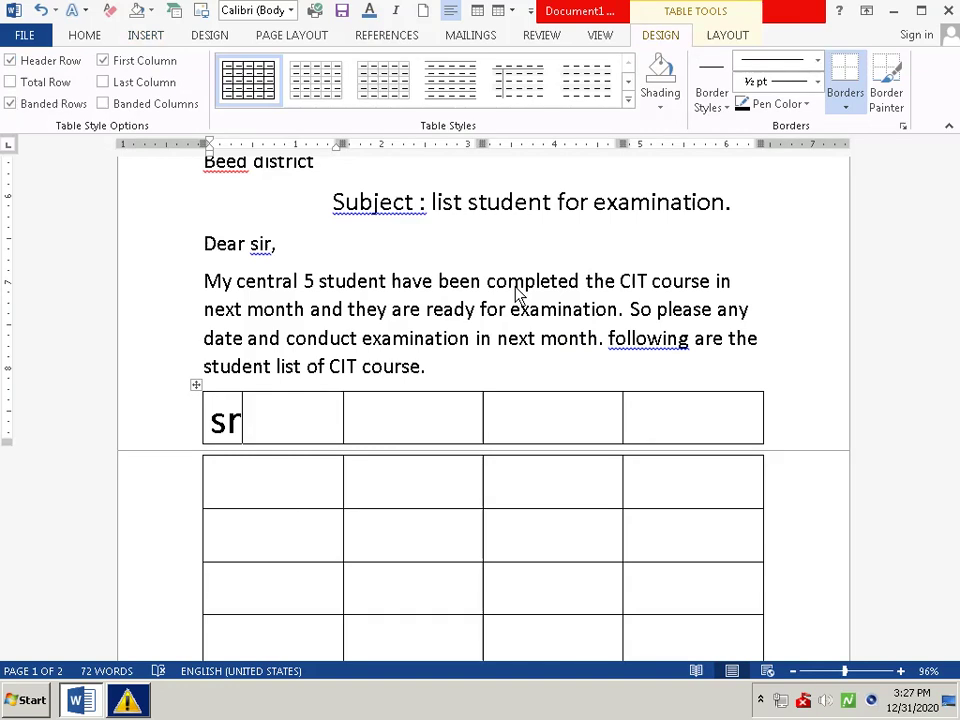
{"action": "key", "text": "BackSpace"}
{"action": "key", "text": "BackSpace"}
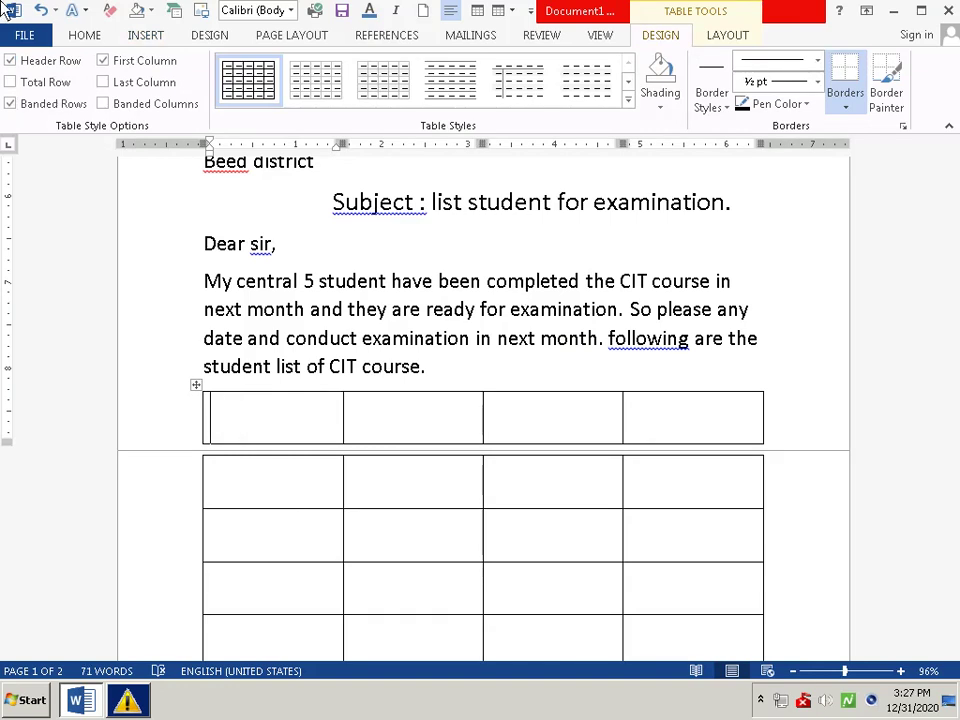
{"action": "left_click", "coordinate": [135, 33]}
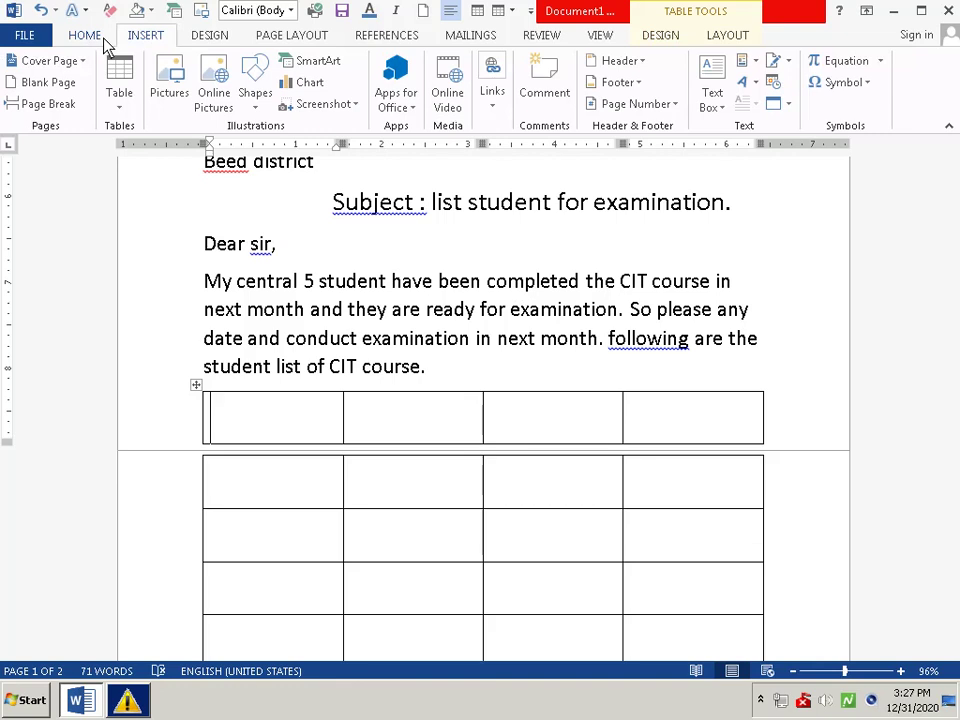
{"action": "left_click", "coordinate": [95, 37]}
{"action": "left_click", "coordinate": [191, 67]}
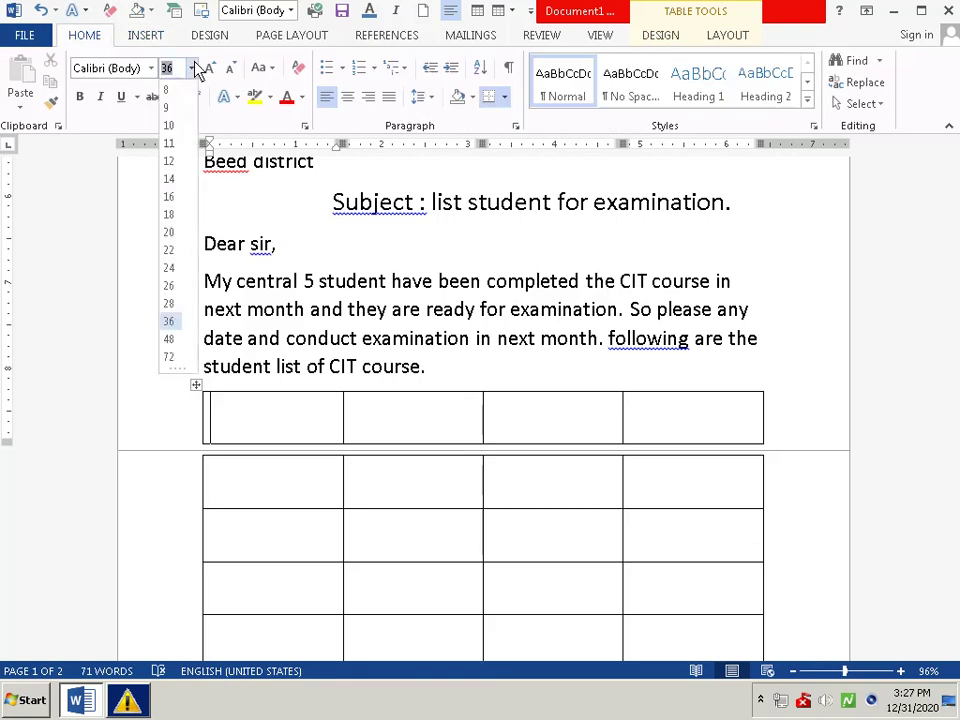
{"action": "left_click", "coordinate": [170, 305]}
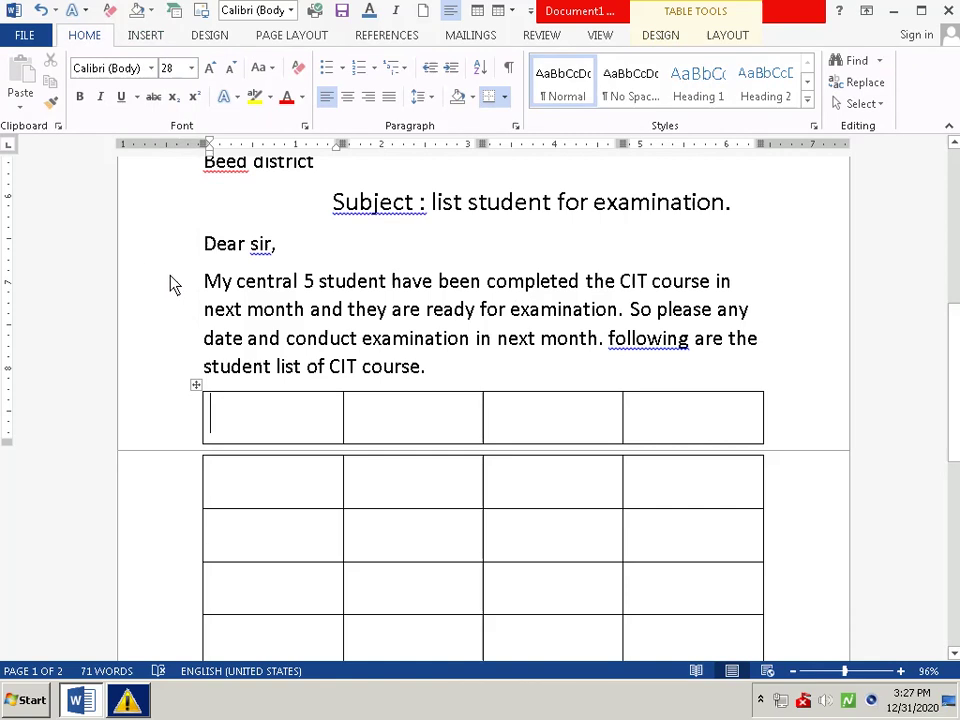
{"action": "type", "text": "Sr"}
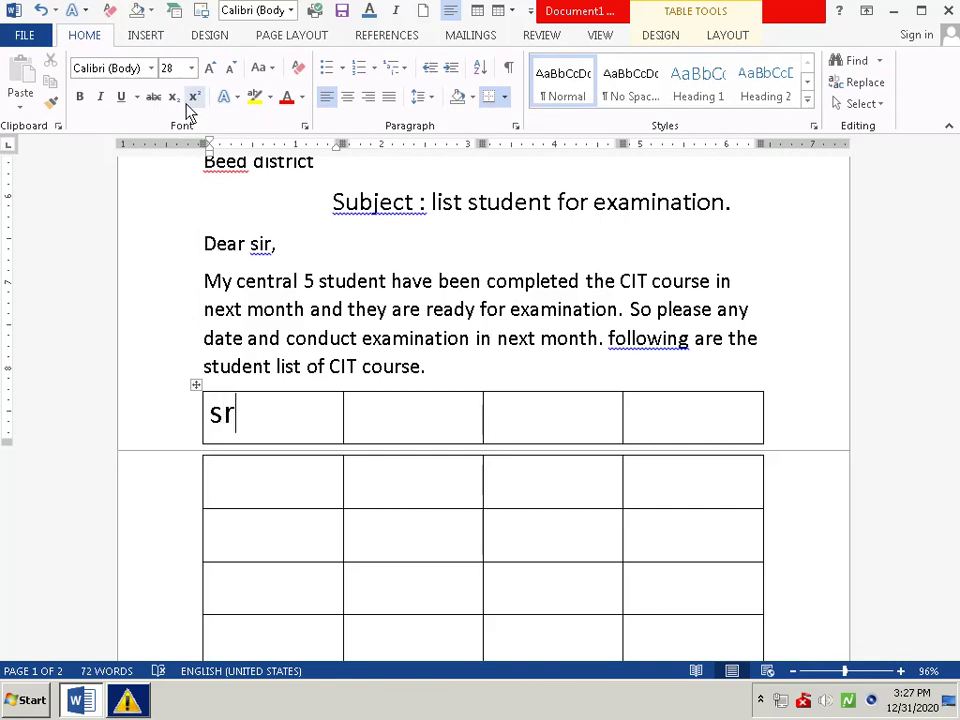
{"action": "type", "text": "."}
{"action": "type", "text": "nop"}
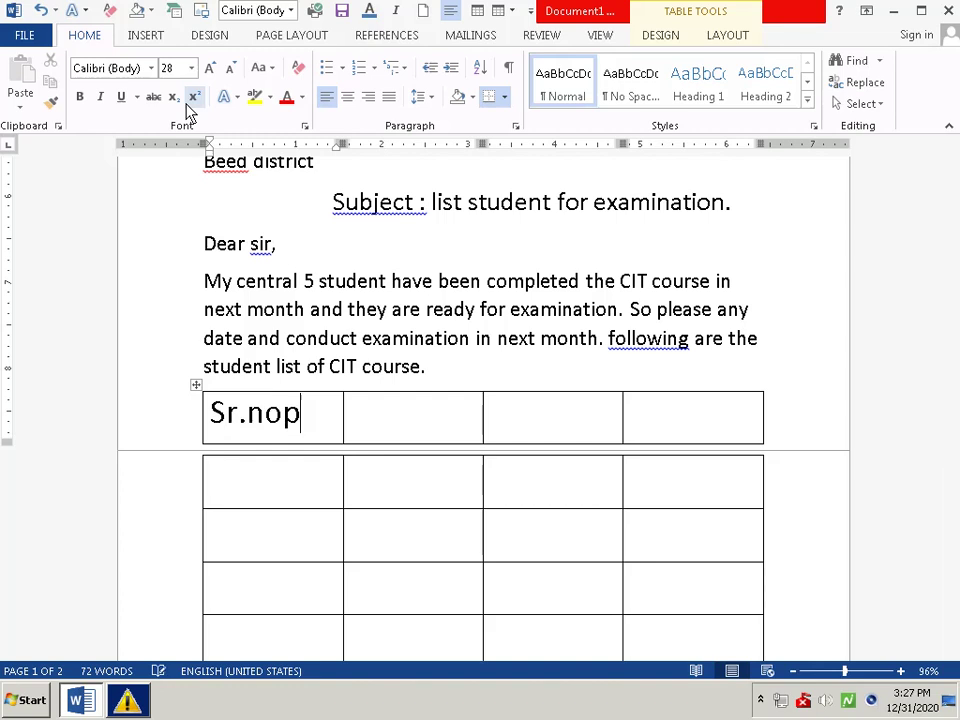
{"action": "key", "text": "BackSpace"}
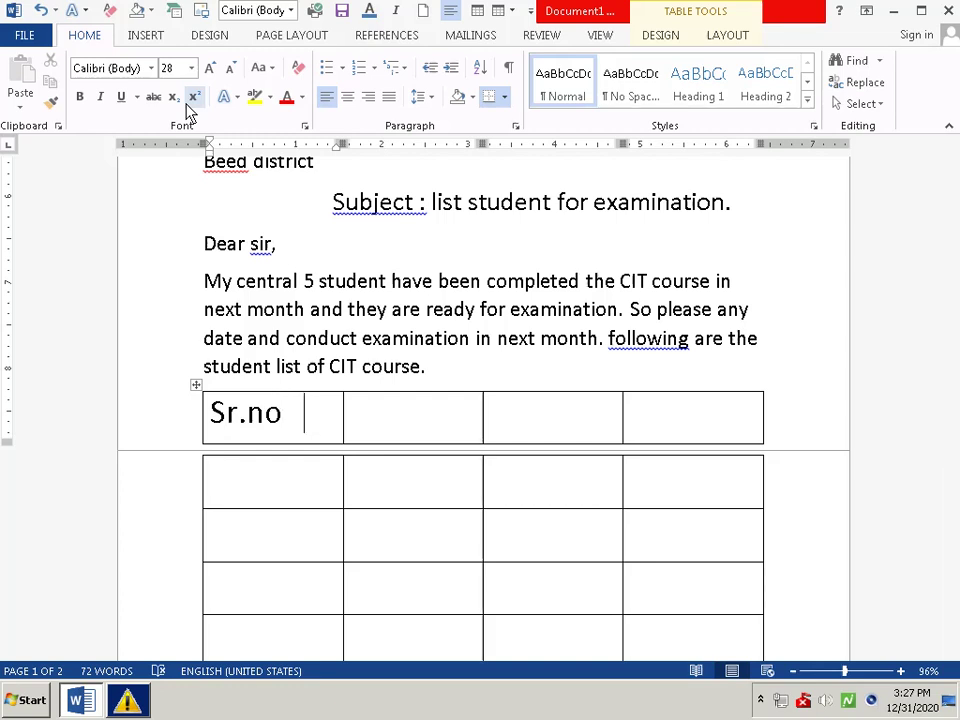
- Type 'Reg.no' at size 28 in the second header cell
{"action": "key", "text": "ctrl+shift+period"}
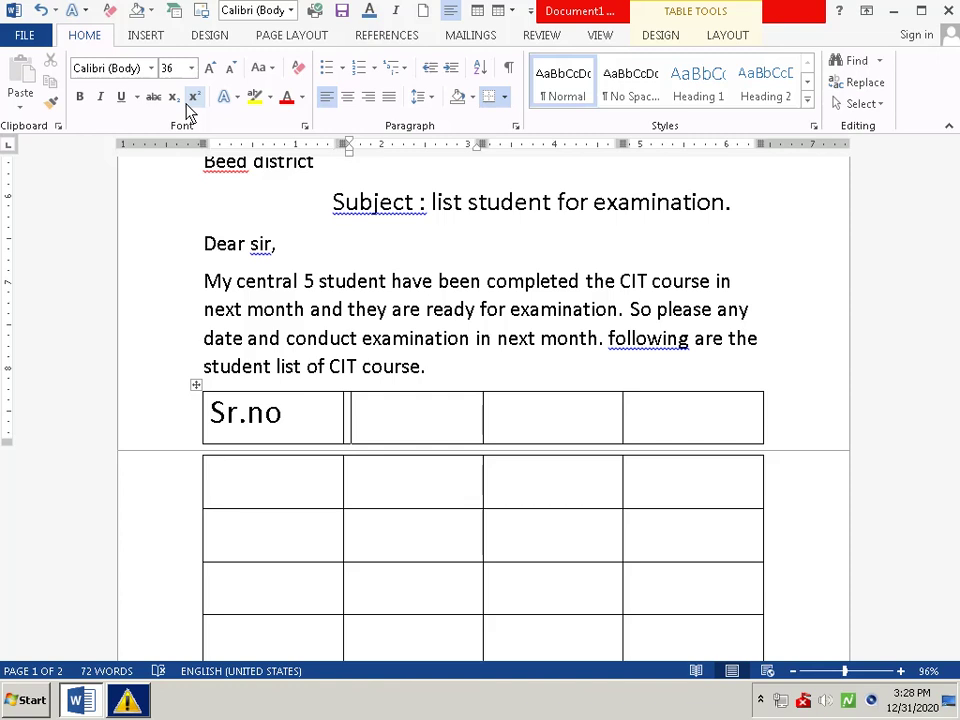
{"action": "type", "text": "re"}
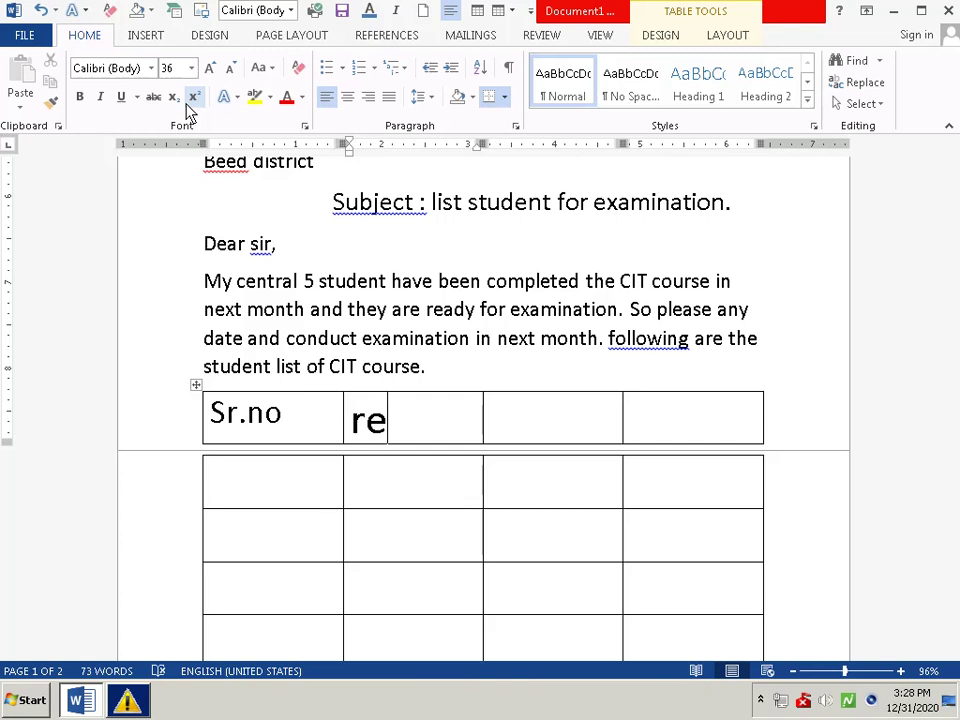
{"action": "type", "text": "g"}
{"action": "key", "text": "BackSpace"}
{"action": "key", "text": "BackSpace"}
{"action": "key", "text": "BackSpace"}
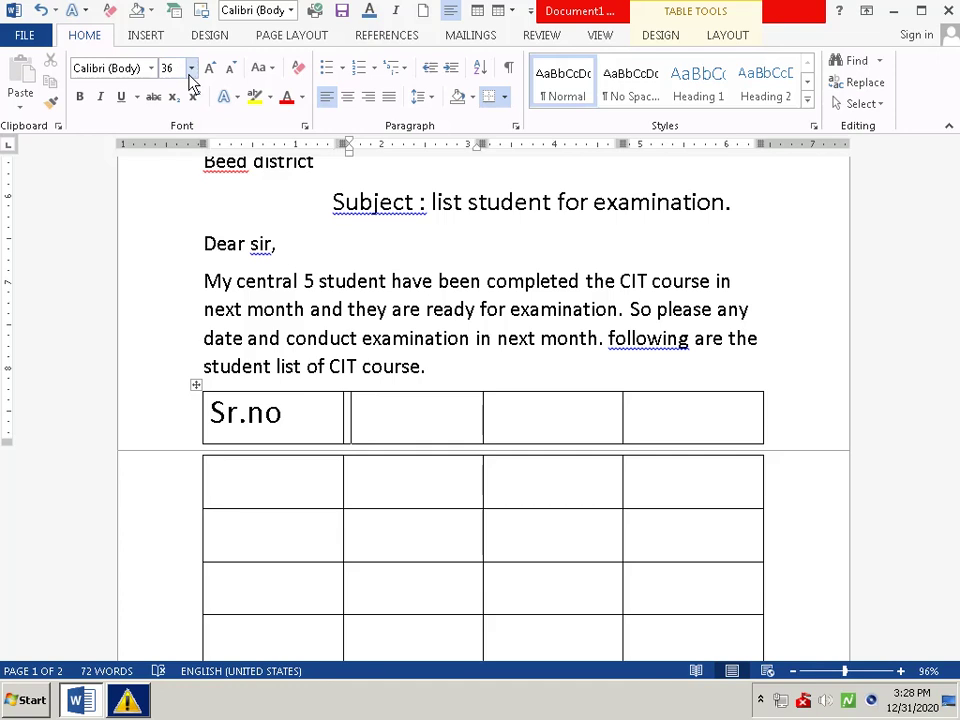
{"action": "left_click", "coordinate": [191, 67]}
{"action": "left_click", "coordinate": [169, 303]}
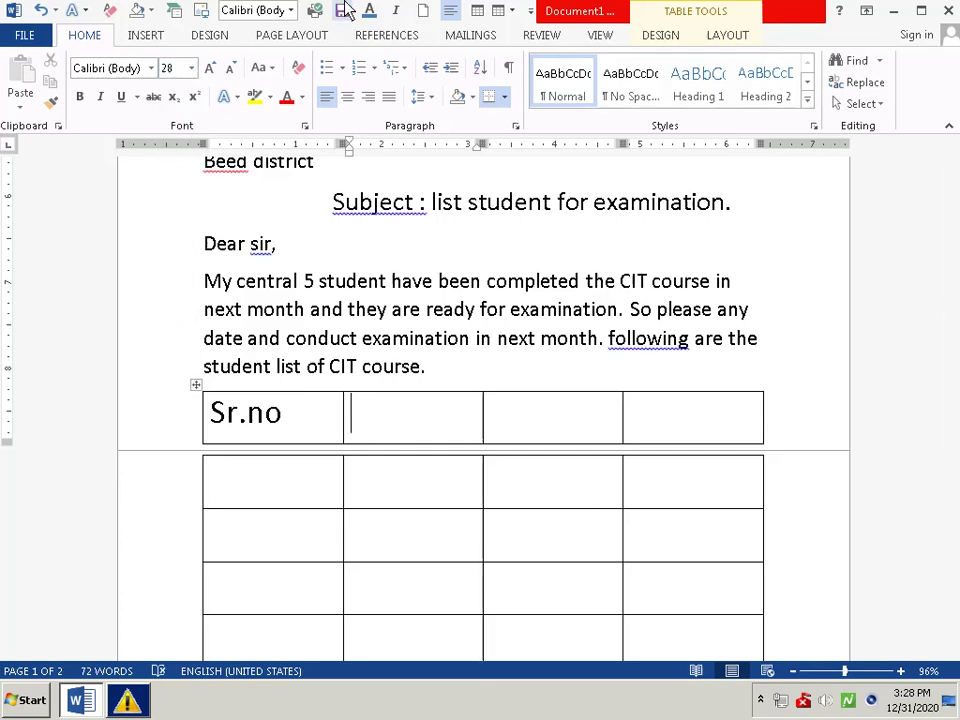
{"action": "type", "text": "re"}
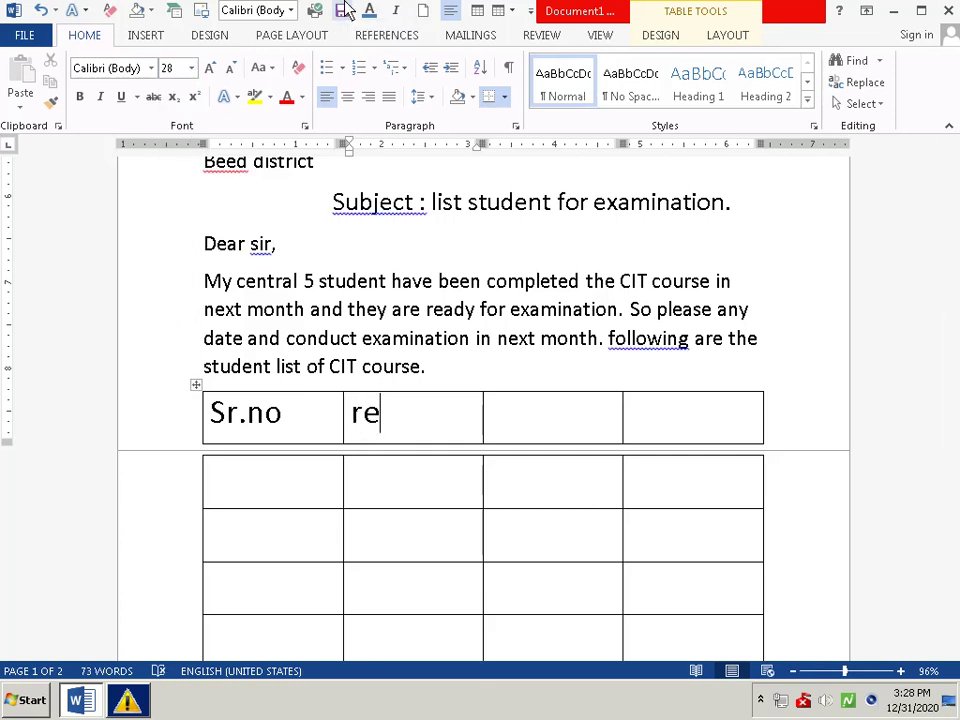
{"action": "type", "text": "g"}
{"action": "type", "text": ".n"}
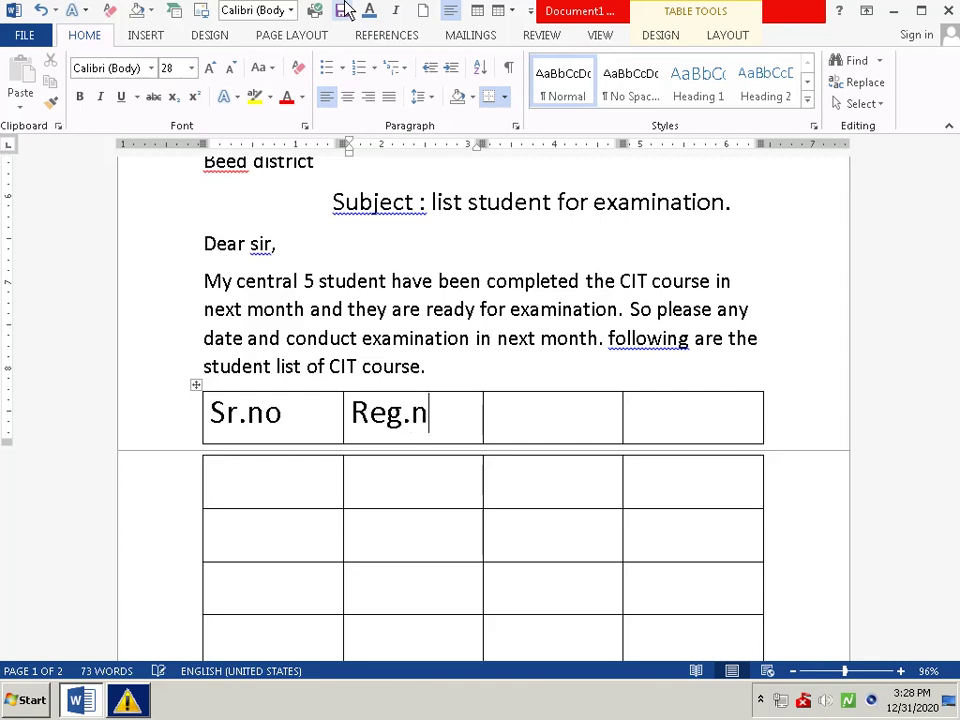
{"action": "type", "text": "o"}
{"action": "key", "text": "Tab"}
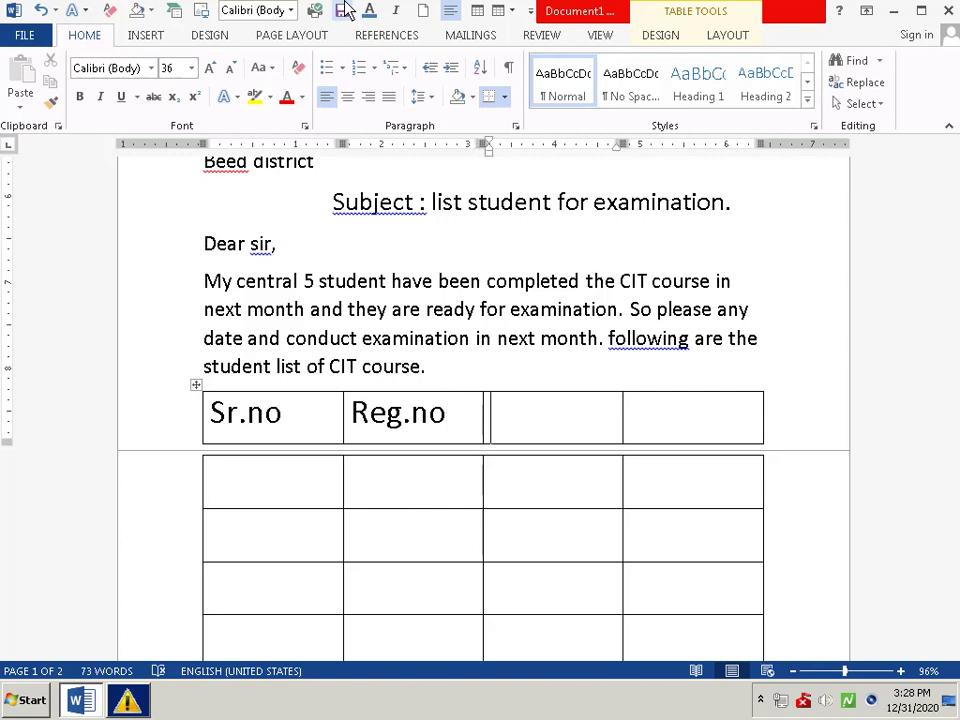
{"action": "type", "text": "s"}
{"action": "type", "text": "t"}
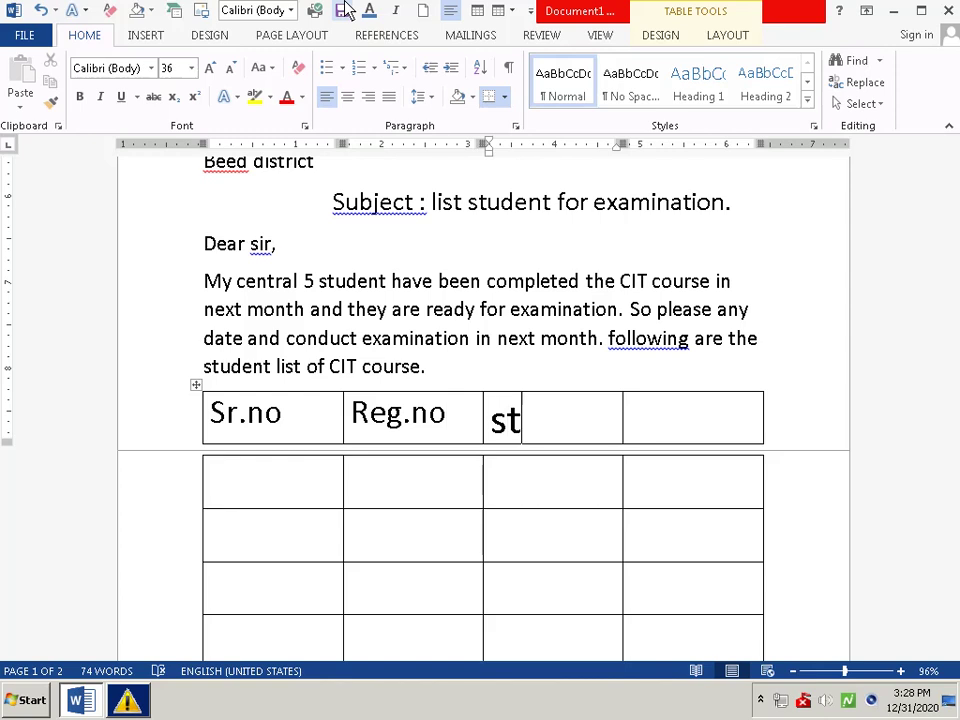
{"action": "key", "text": "BackSpace"}
{"action": "key", "text": "BackSpace"}
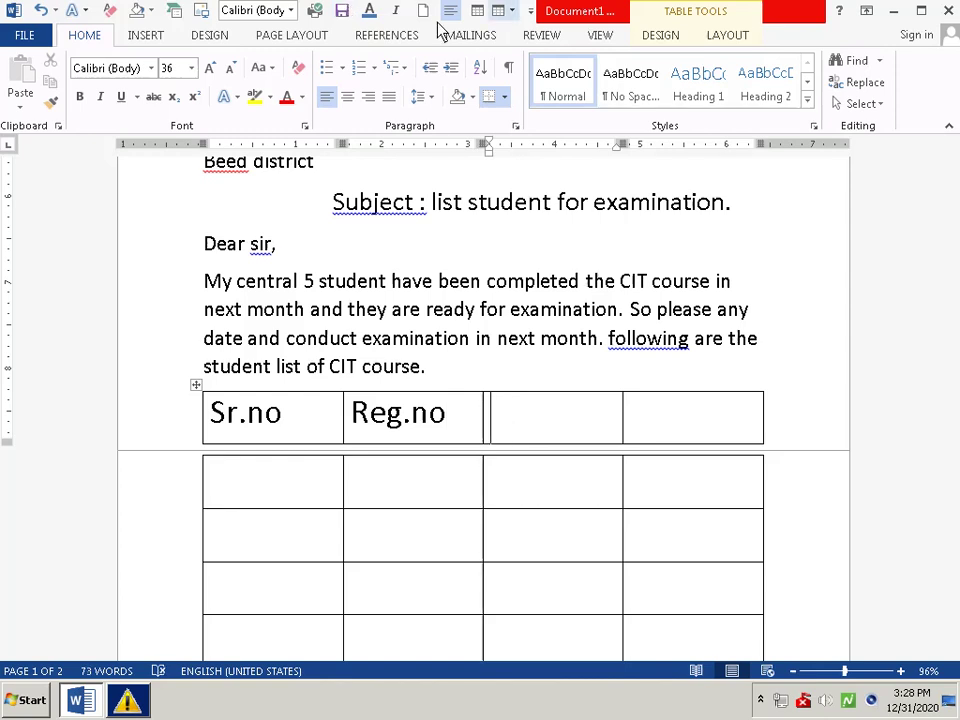
- Set size 28 in the fourth header cell and insert two extra columns into the table
{"action": "left_click", "coordinate": [191, 68]}
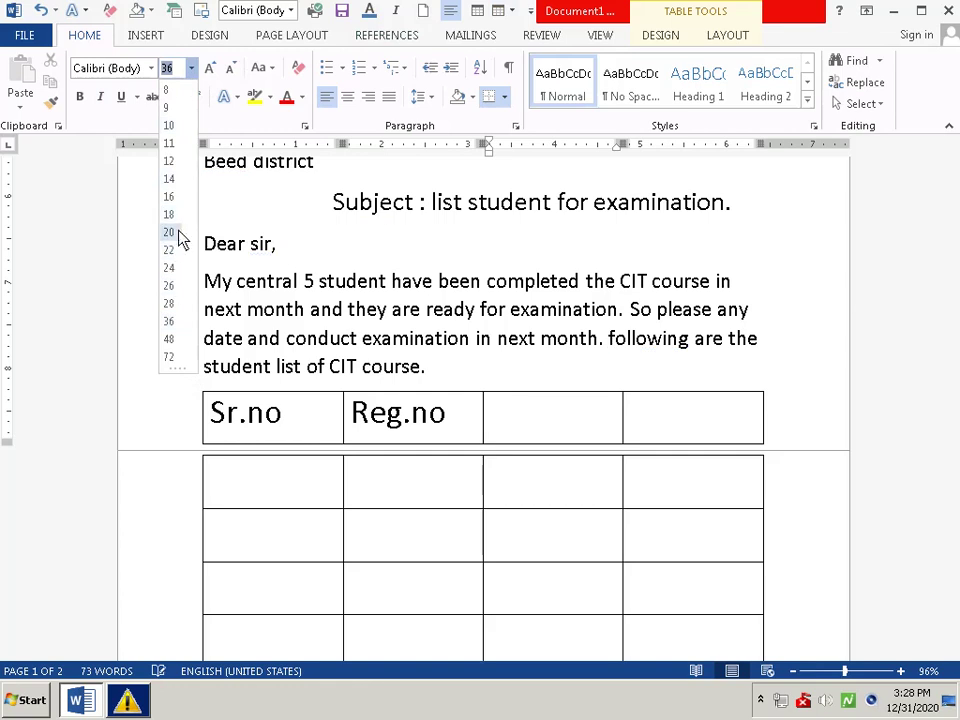
{"action": "left_click", "coordinate": [171, 303]}
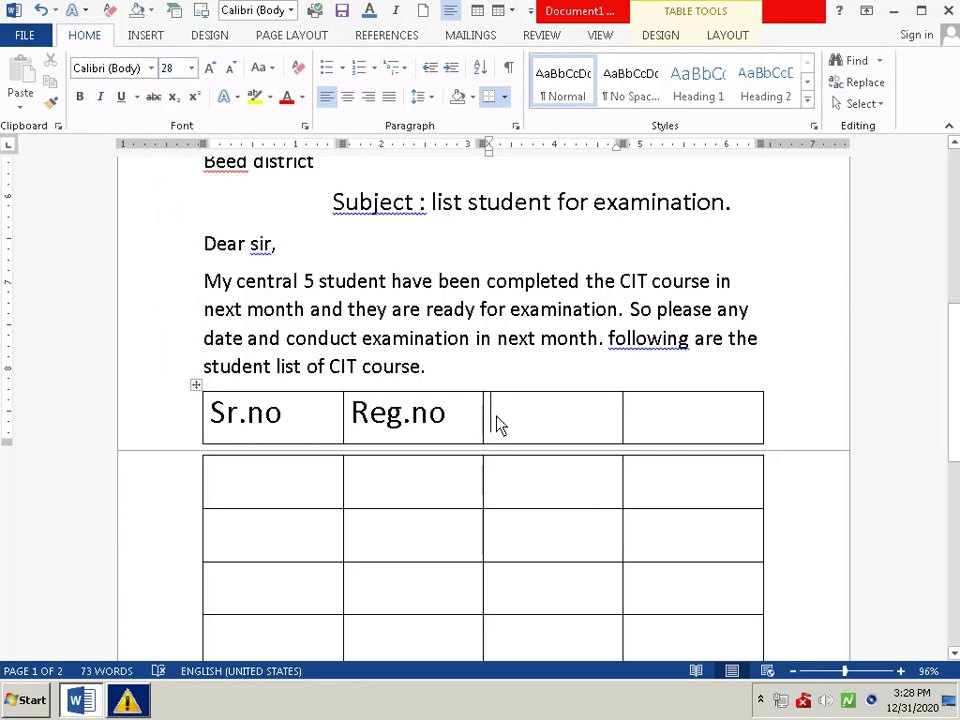
{"action": "left_click", "coordinate": [627, 430]}
{"action": "key", "text": "ctrl+shift+greater"}
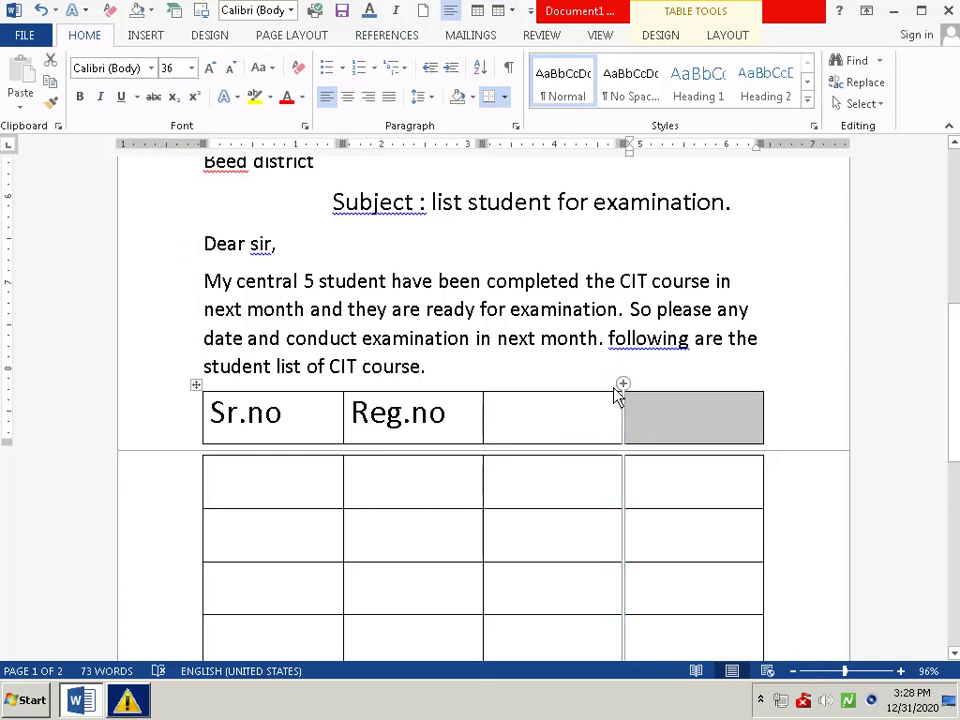
{"action": "left_click", "coordinate": [622, 386]}
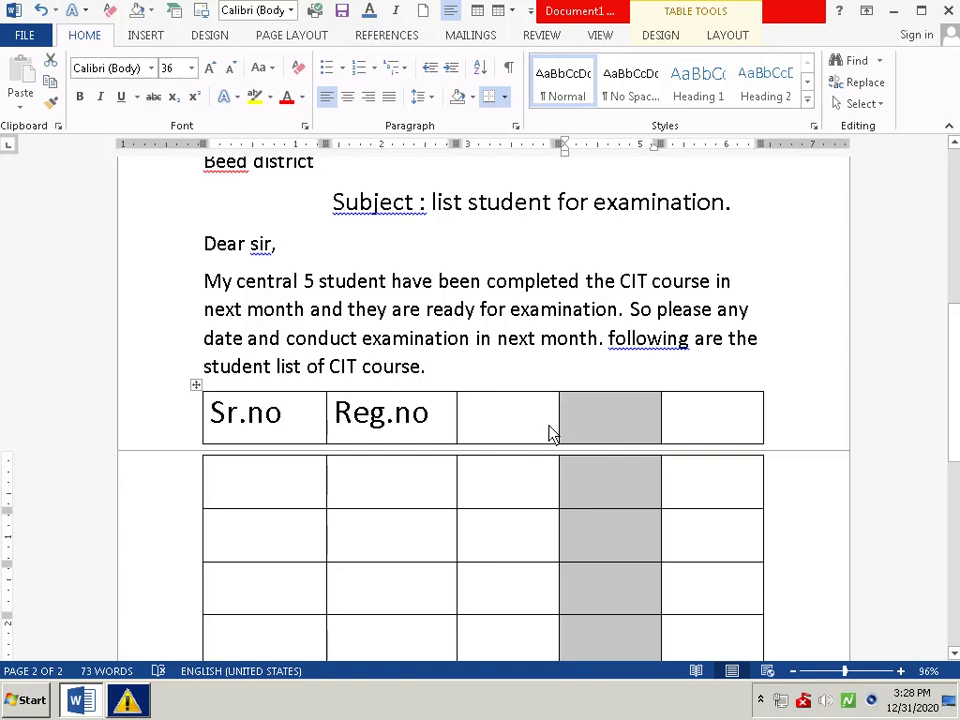
{"action": "left_click", "coordinate": [608, 428]}
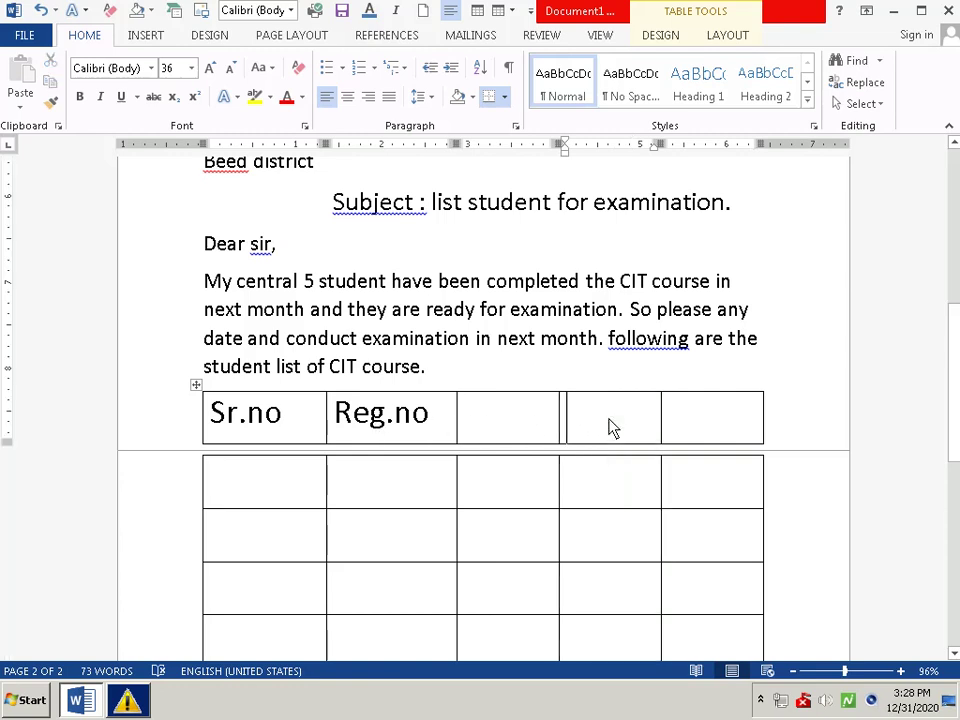
{"action": "left_click", "coordinate": [662, 386]}
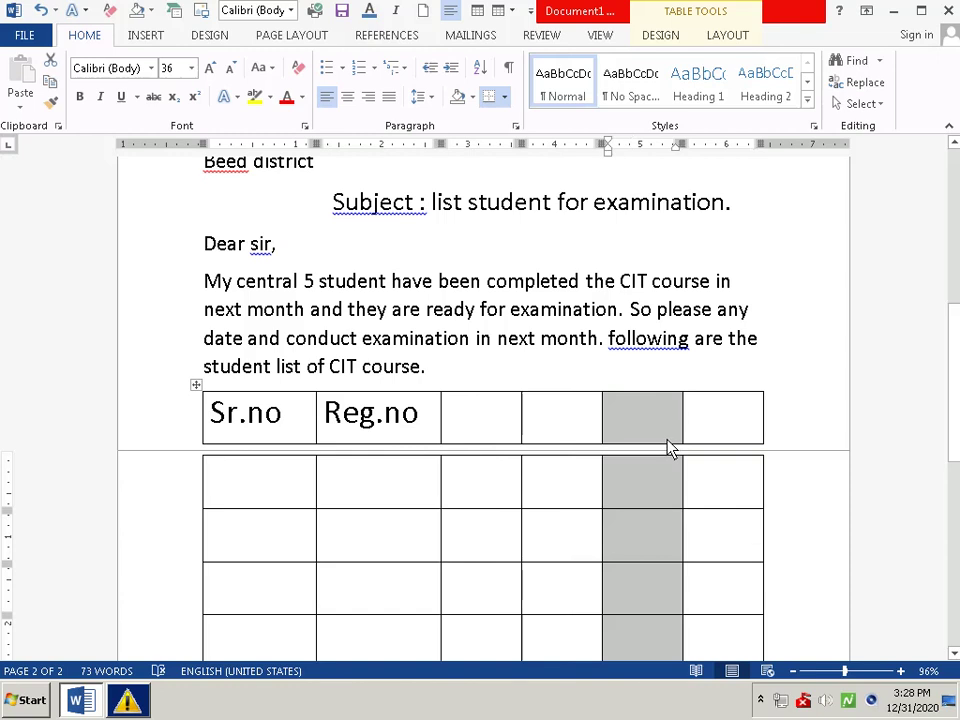
{"action": "right_click", "coordinate": [381, 489]}
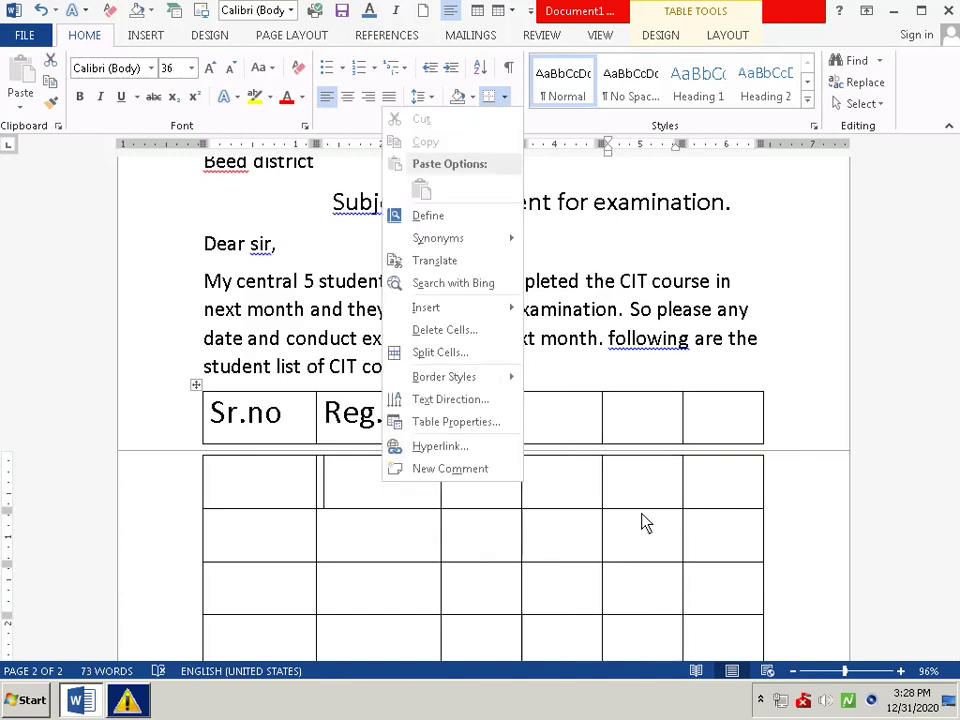
- Delete the six-column table and insert a fresh 4-column, 5-row table in its place
{"action": "left_click", "coordinate": [688, 548]}
{"action": "left_click", "coordinate": [697, 632]}
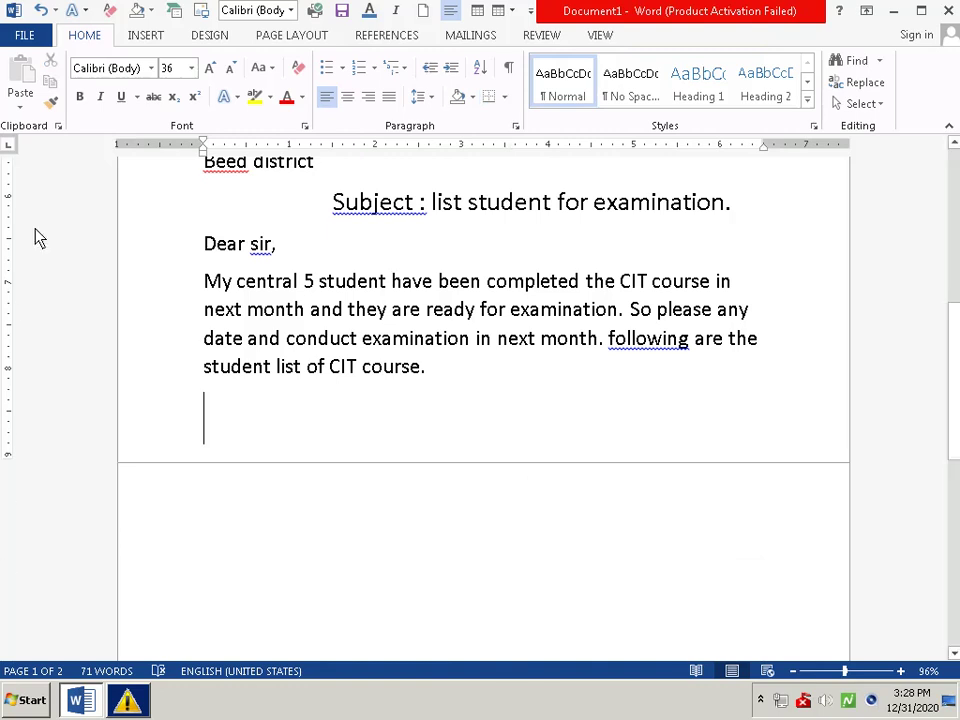
{"action": "left_click", "coordinate": [147, 36]}
{"action": "left_click", "coordinate": [124, 94]}
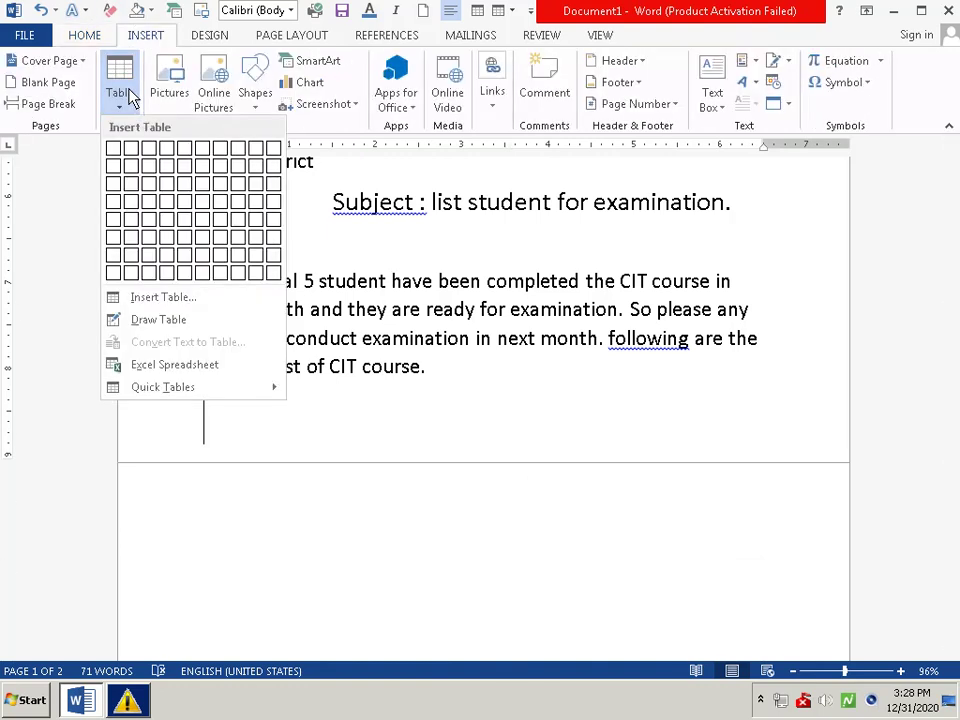
{"action": "left_click", "coordinate": [152, 298]}
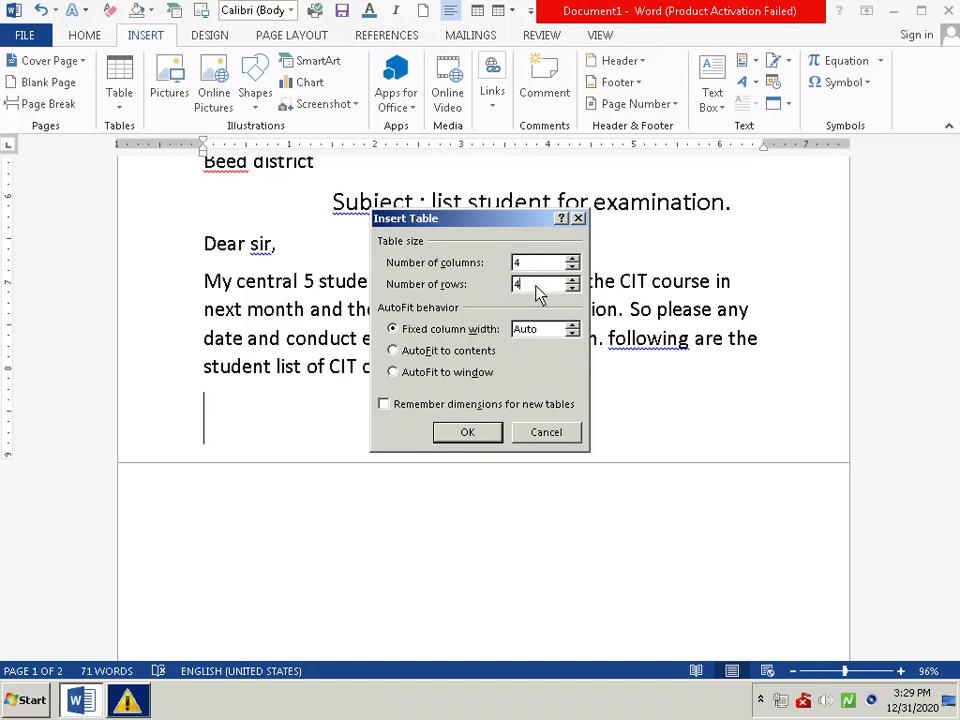
{"action": "key", "text": "BackSpace"}
{"action": "type", "text": "5"}
{"action": "key", "text": "Return"}
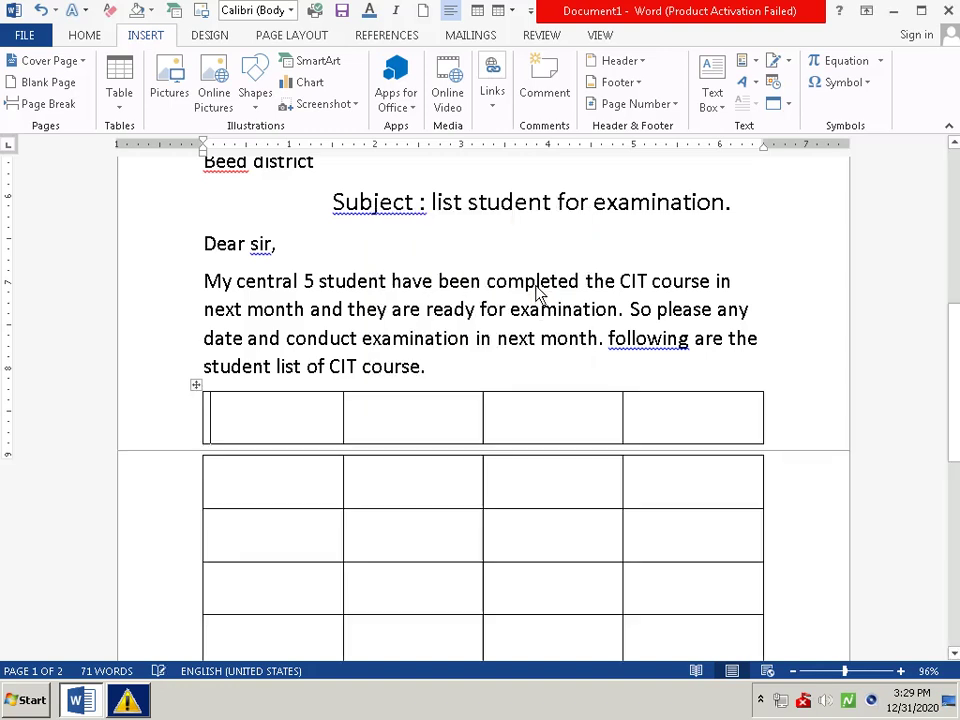
{"action": "key", "text": "ctrl+a"}
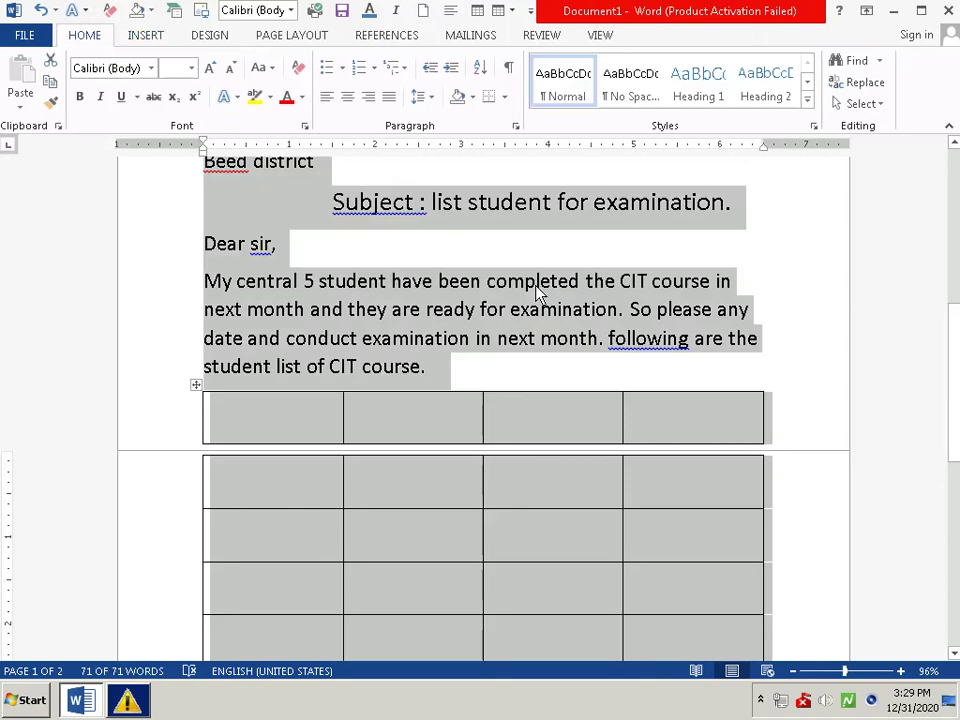
- Set the whole letter to 14 pt and type 'Sr.no' and 'Reg.no' in the first header cells
{"action": "left_click", "coordinate": [191, 68]}
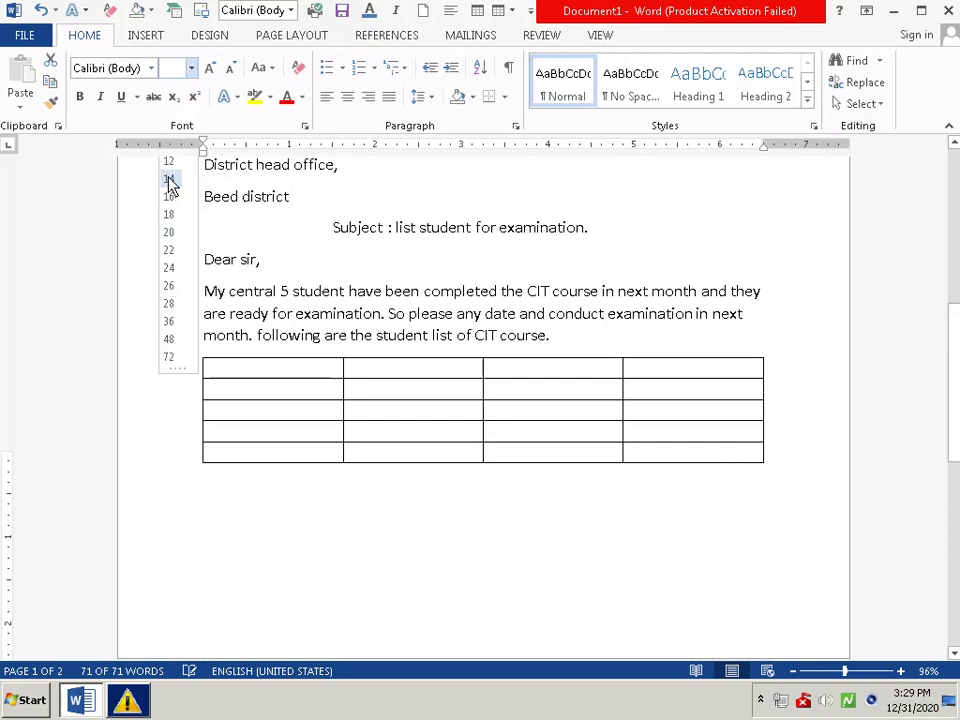
{"action": "left_click", "coordinate": [168, 179]}
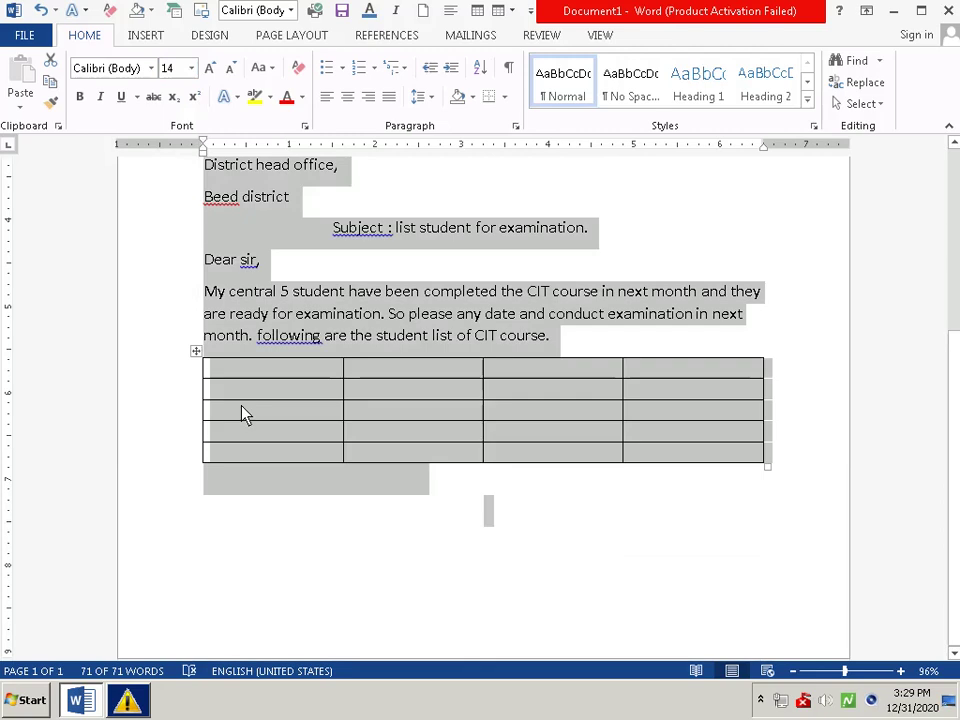
{"action": "left_click", "coordinate": [245, 380]}
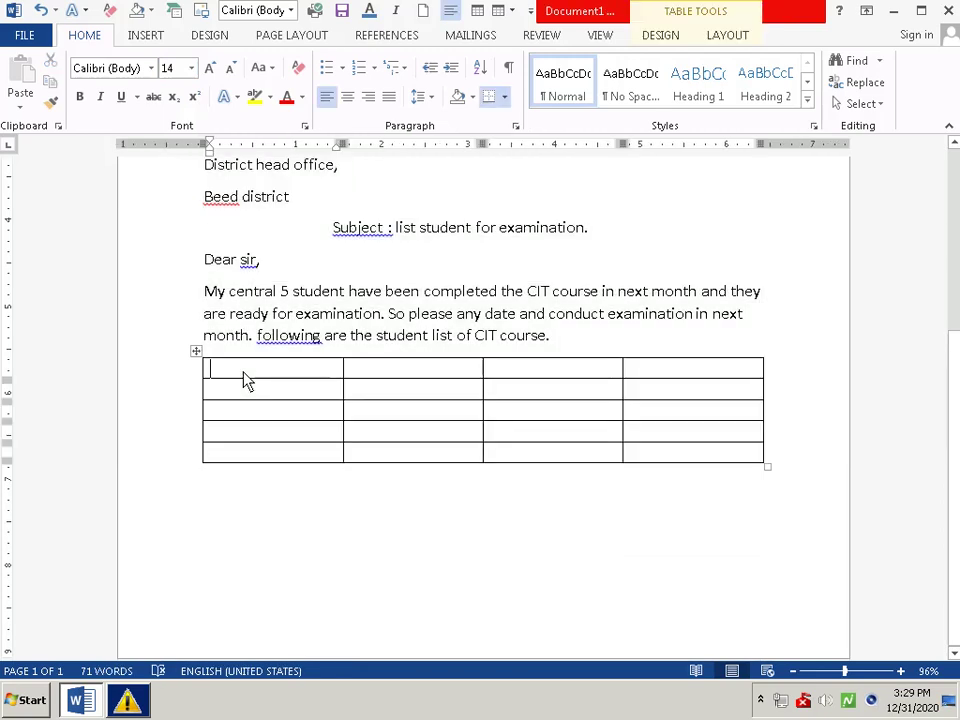
{"action": "type", "text": "sr"}
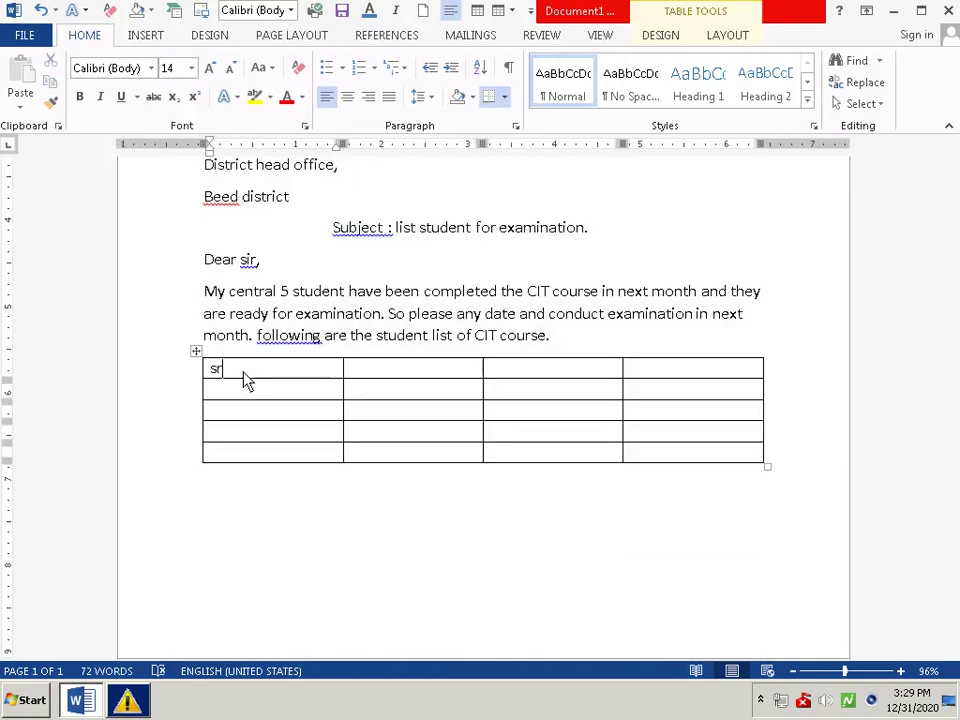
{"action": "type", "text": "."}
{"action": "type", "text": "no"}
{"action": "key", "text": "Tab"}
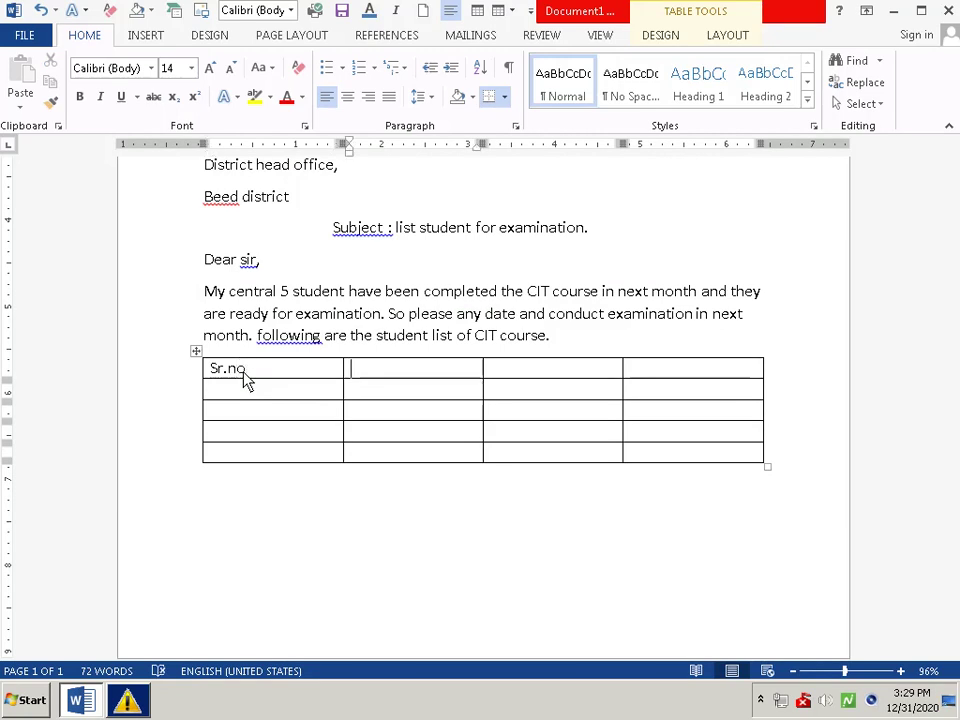
{"action": "type", "text": "re"}
{"action": "type", "text": "g,"}
{"action": "key", "text": "BackSpace"}
{"action": "type", "text": "."}
{"action": "type", "text": "no"}
- Head the third and fourth columns 'Student name' and 'course'
{"action": "key", "text": "Tab"}
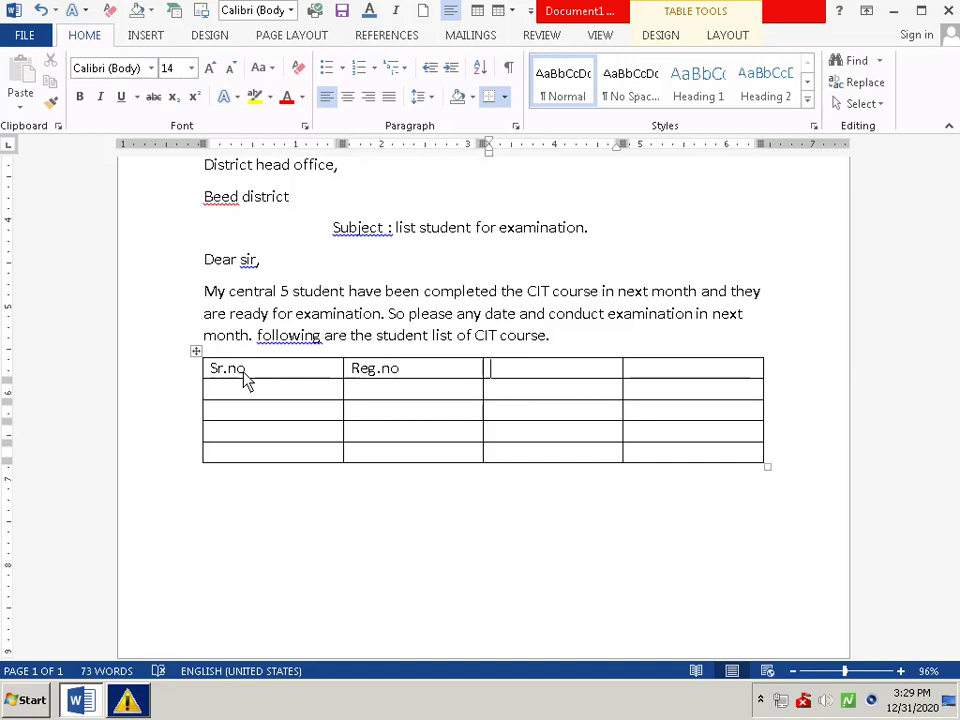
{"action": "type", "text": "st"}
{"action": "type", "text": "ude"}
{"action": "type", "text": "nt"}
{"action": "type", "text": " name"}
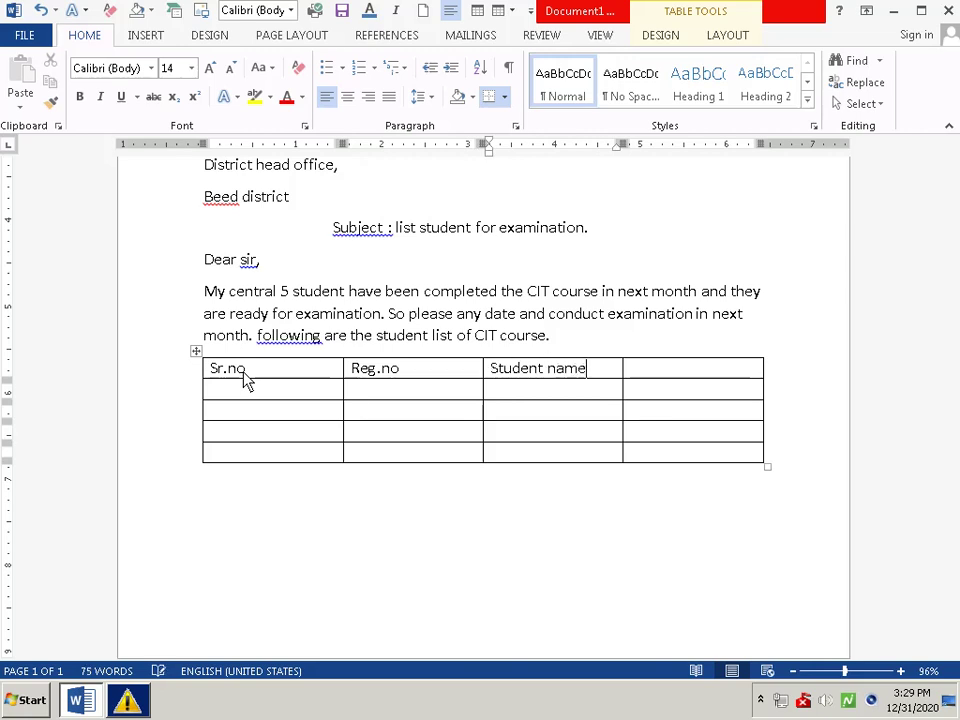
{"action": "key", "text": "Tab"}
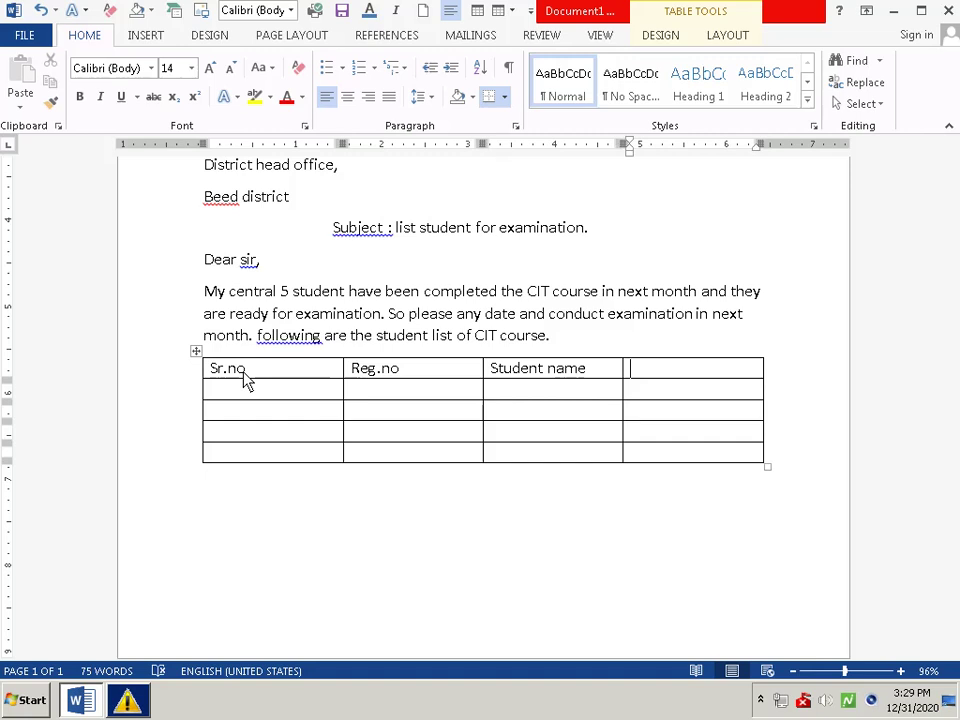
{"action": "type", "text": "co"}
{"action": "type", "text": "u"}
{"action": "type", "text": "r"}
{"action": "type", "text": "s"}
{"action": "type", "text": "e"}
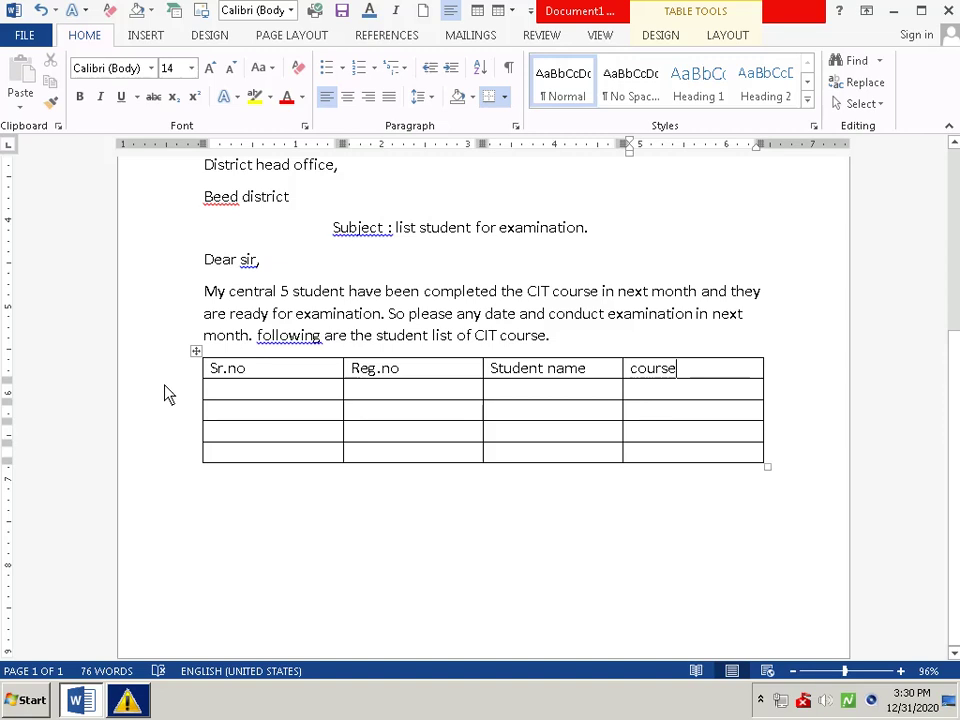
{"action": "left_click", "coordinate": [222, 399]}
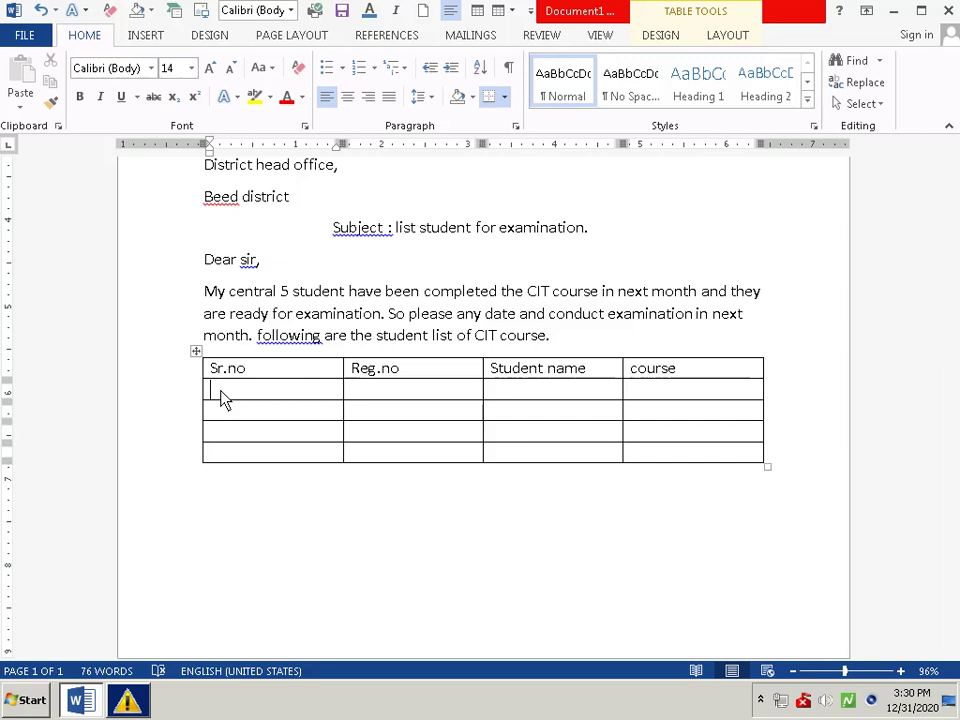
- Delete the headed table and insert an empty four-column, six-row table
{"action": "right_click", "coordinate": [221, 395]}
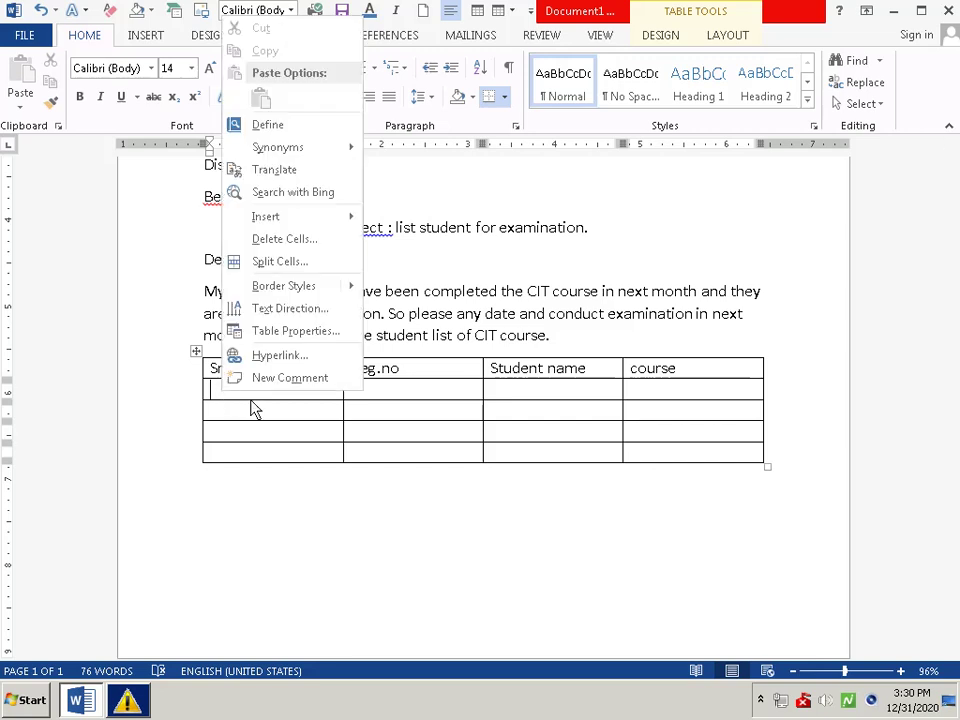
{"action": "left_click", "coordinate": [501, 456]}
{"action": "left_click", "coordinate": [524, 541]}
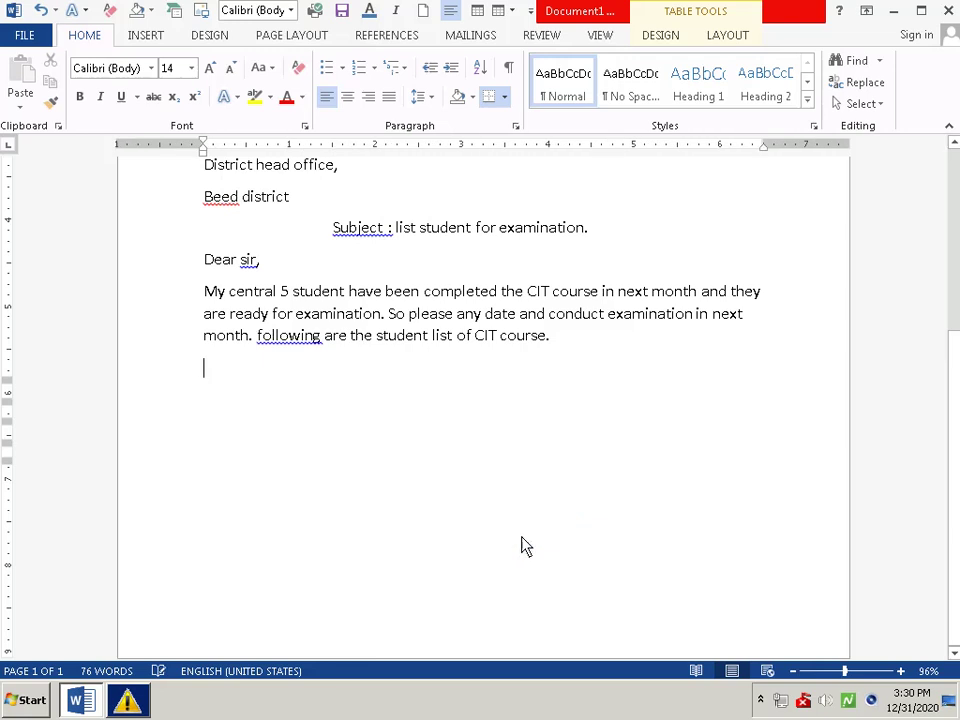
{"action": "left_click", "coordinate": [145, 38]}
{"action": "left_click", "coordinate": [117, 106]}
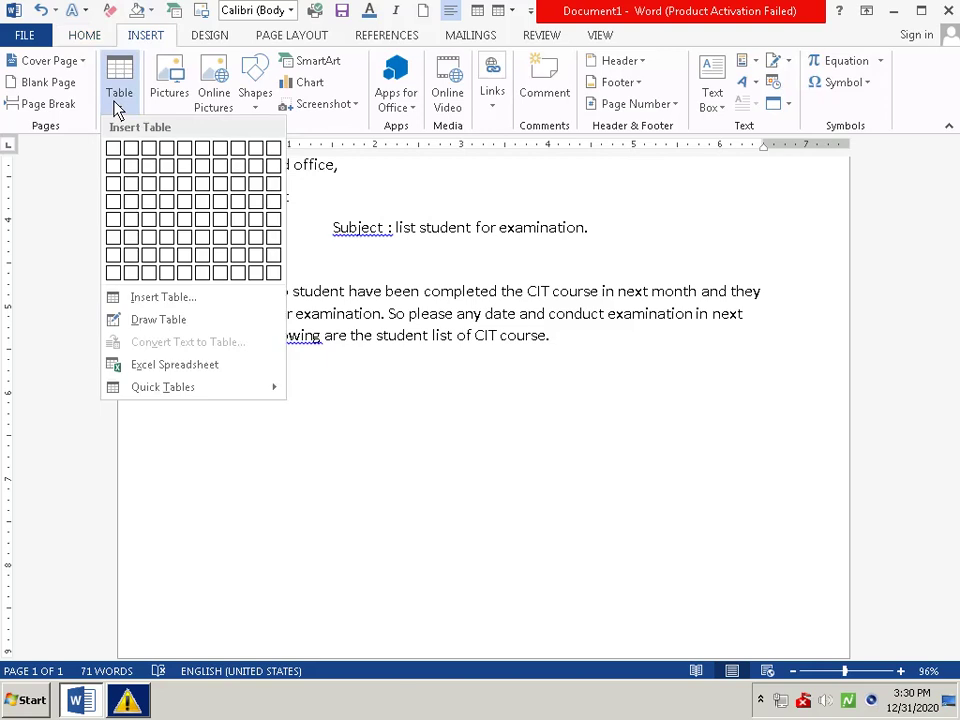
{"action": "left_click", "coordinate": [163, 300]}
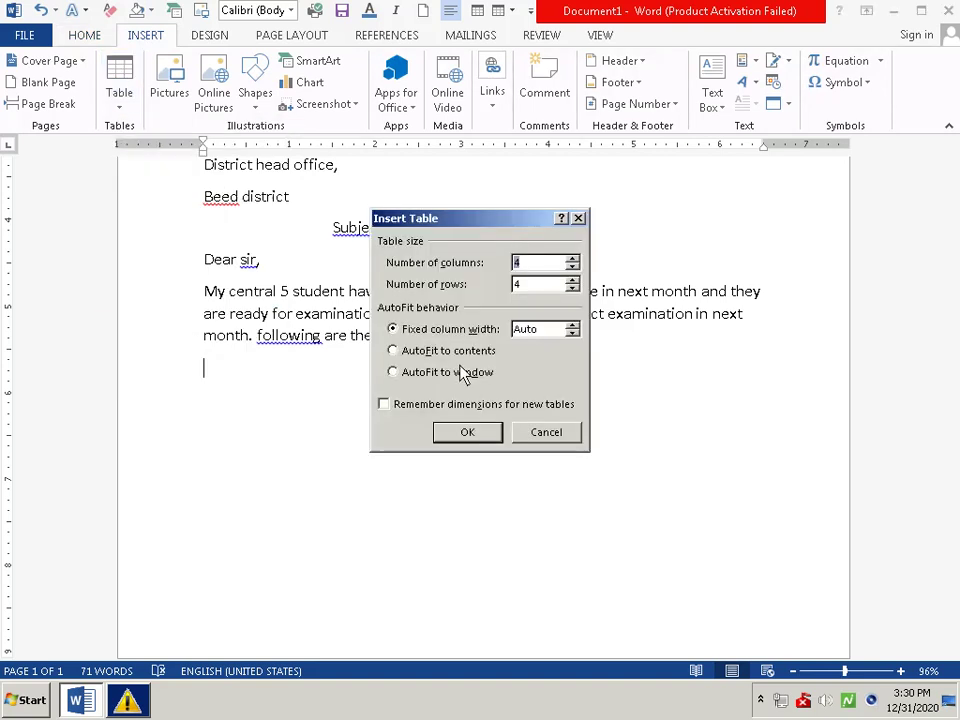
{"action": "left_click", "coordinate": [552, 285]}
{"action": "key", "text": "BackSpace"}
{"action": "type", "text": "6"}
{"action": "key", "text": "Return"}
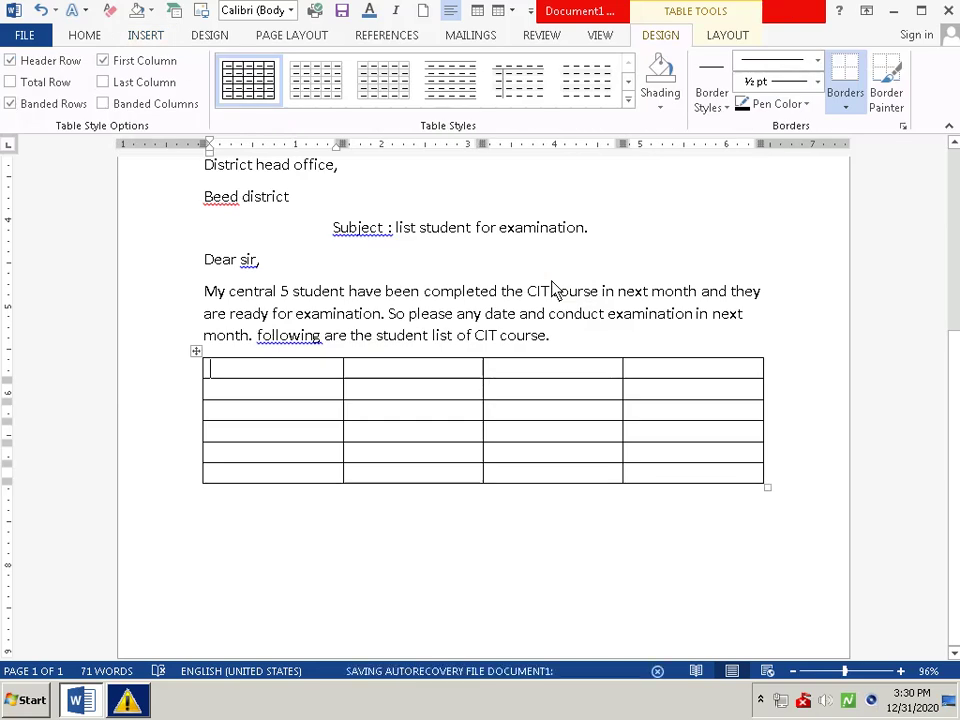
- Type the headers Sr.no, Reg.no, Student name and course across the first row
{"action": "type", "text": "sr"}
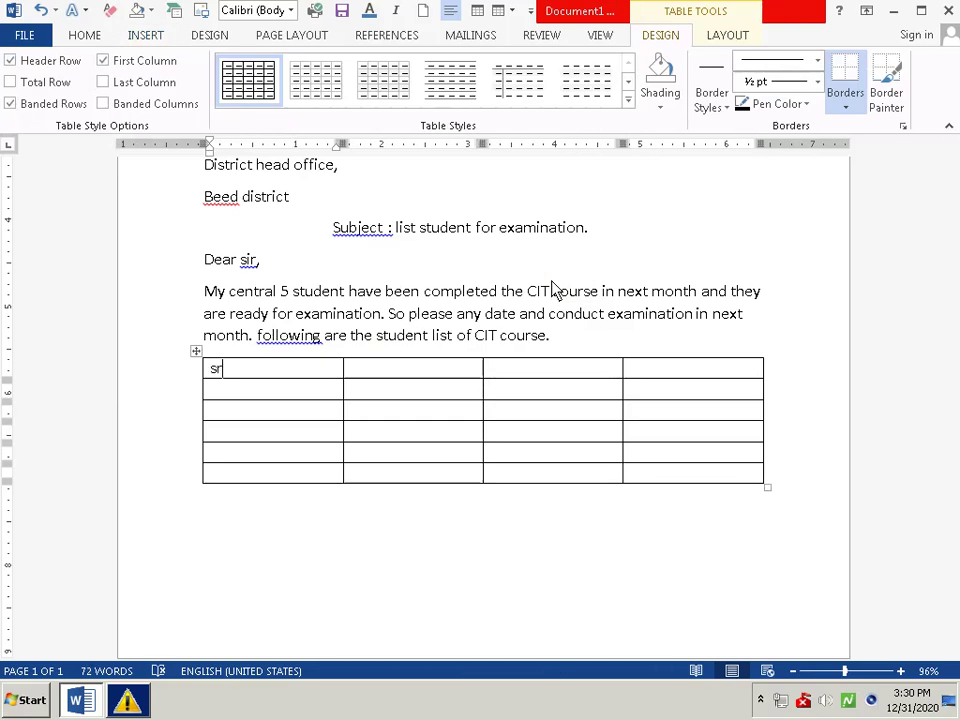
{"action": "type", "text": ".no"}
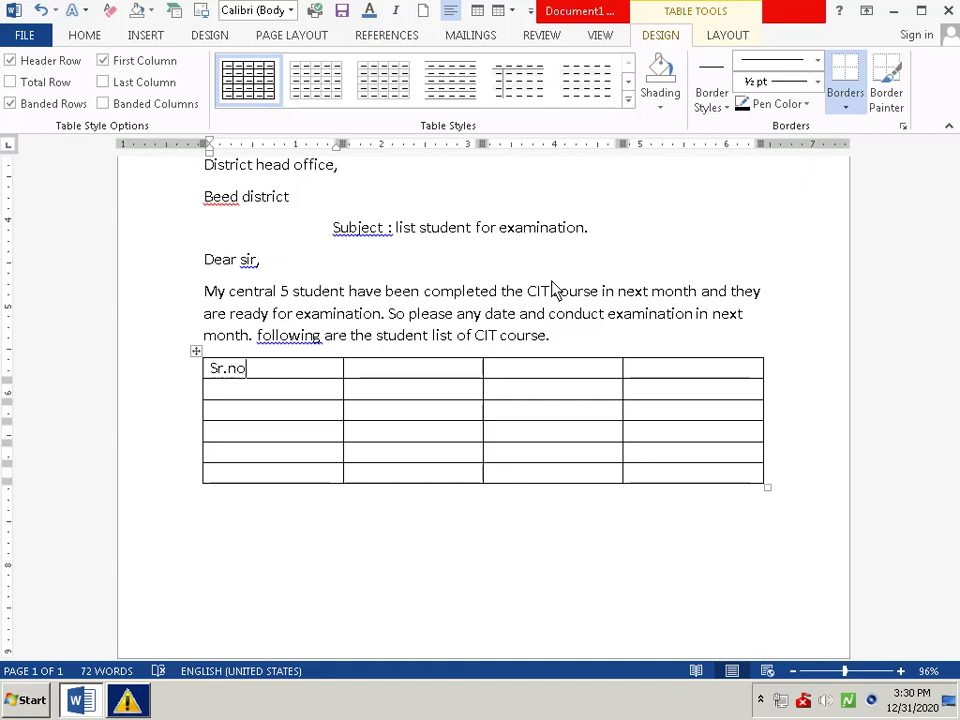
{"action": "key", "text": "Tab"}
{"action": "type", "text": "re"}
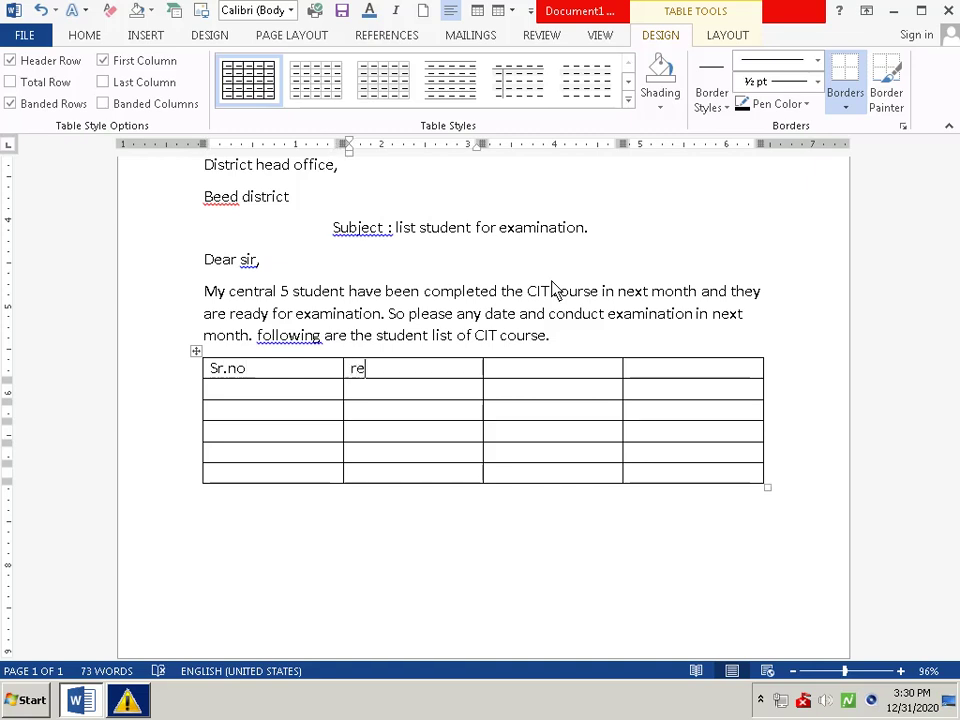
{"action": "type", "text": "g."}
{"action": "type", "text": "no"}
{"action": "key", "text": "Tab"}
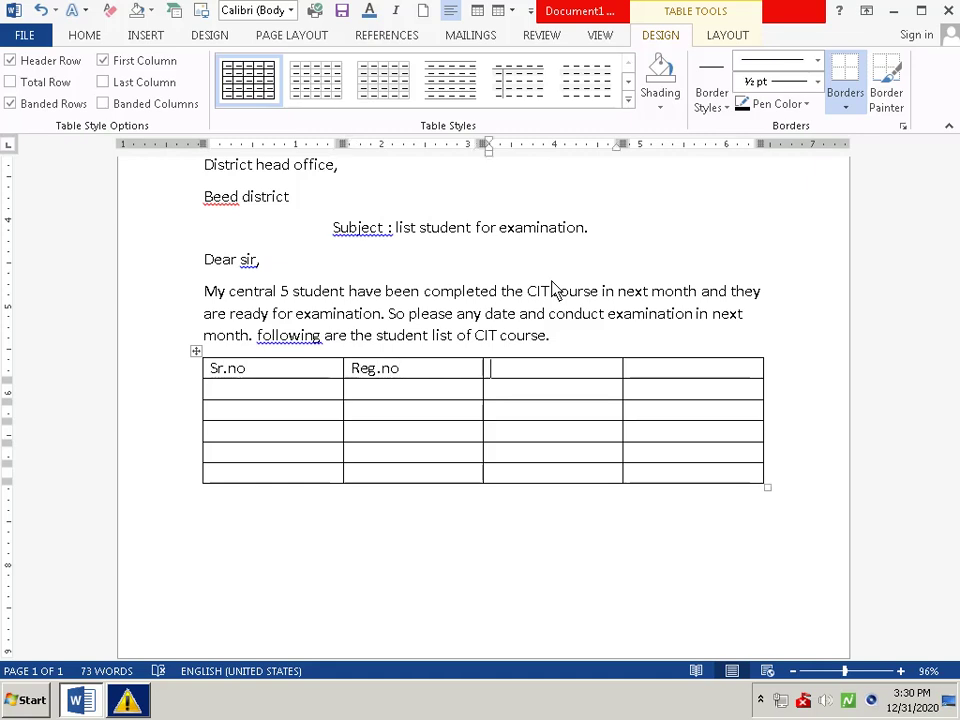
{"action": "type", "text": "stu"}
{"action": "type", "text": "dent "}
{"action": "type", "text": "nam"}
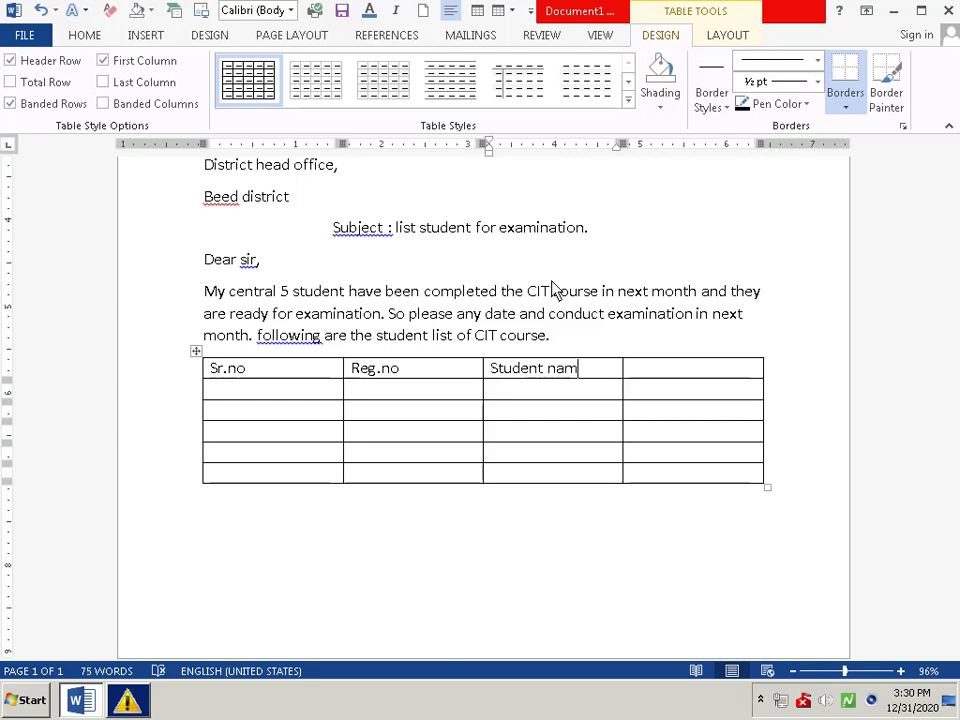
{"action": "type", "text": "e"}
{"action": "key", "text": "Tab"}
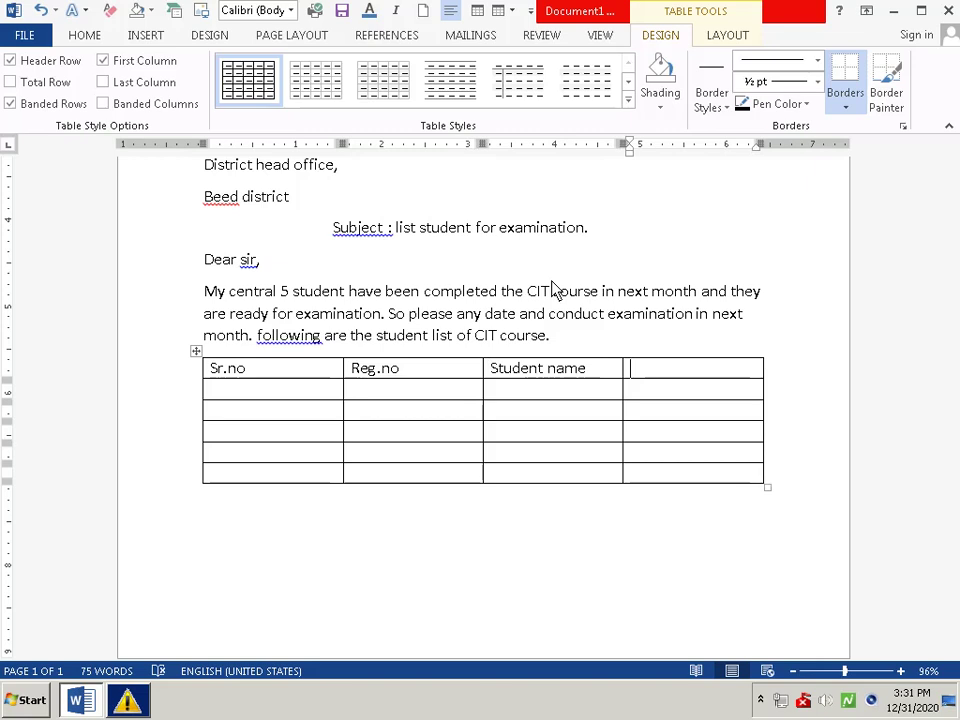
{"action": "type", "text": "cou"}
{"action": "type", "text": "rse"}
- Fill row 1 with serial 1, the student's registration number, full name in lowercase, and course CIT
{"action": "left_click", "coordinate": [216, 395]}
{"action": "type", "text": "1"}
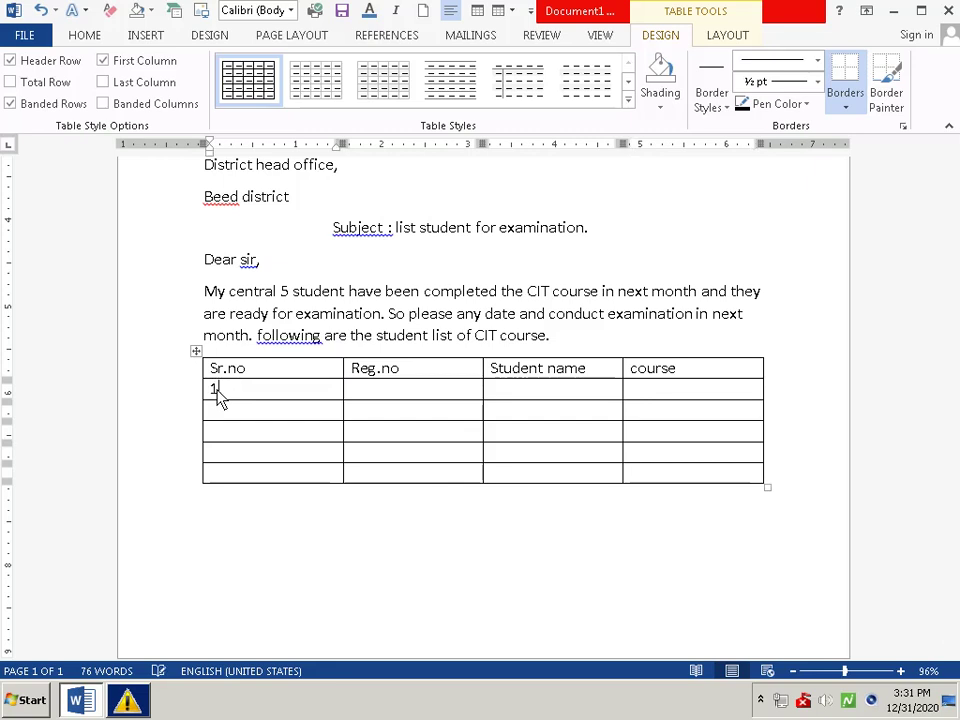
{"action": "left_click", "coordinate": [365, 397]}
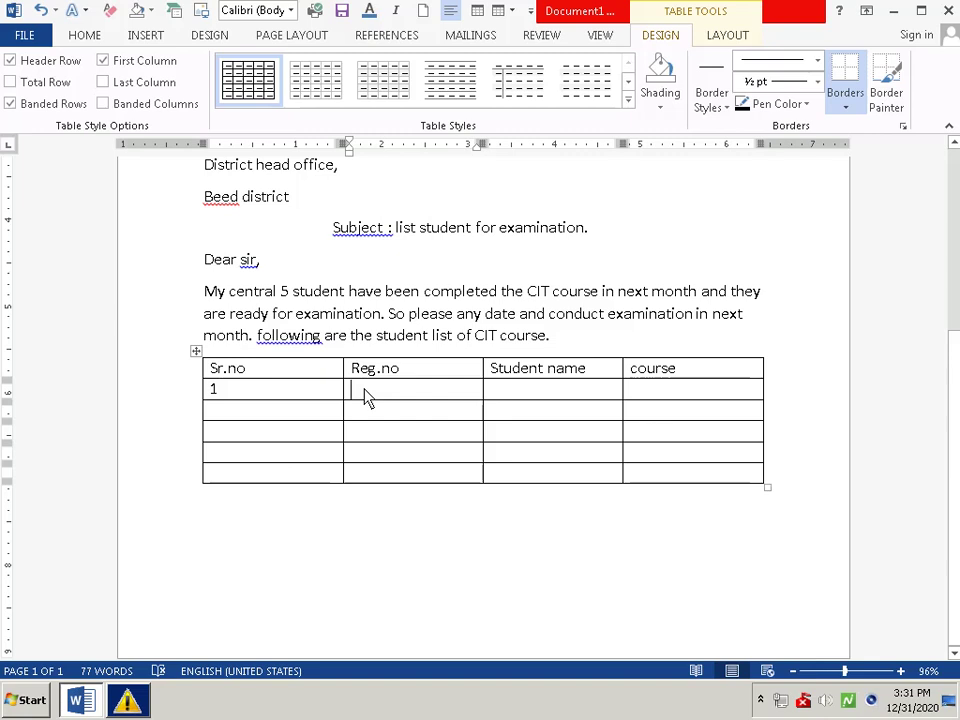
{"action": "type", "text": "s"}
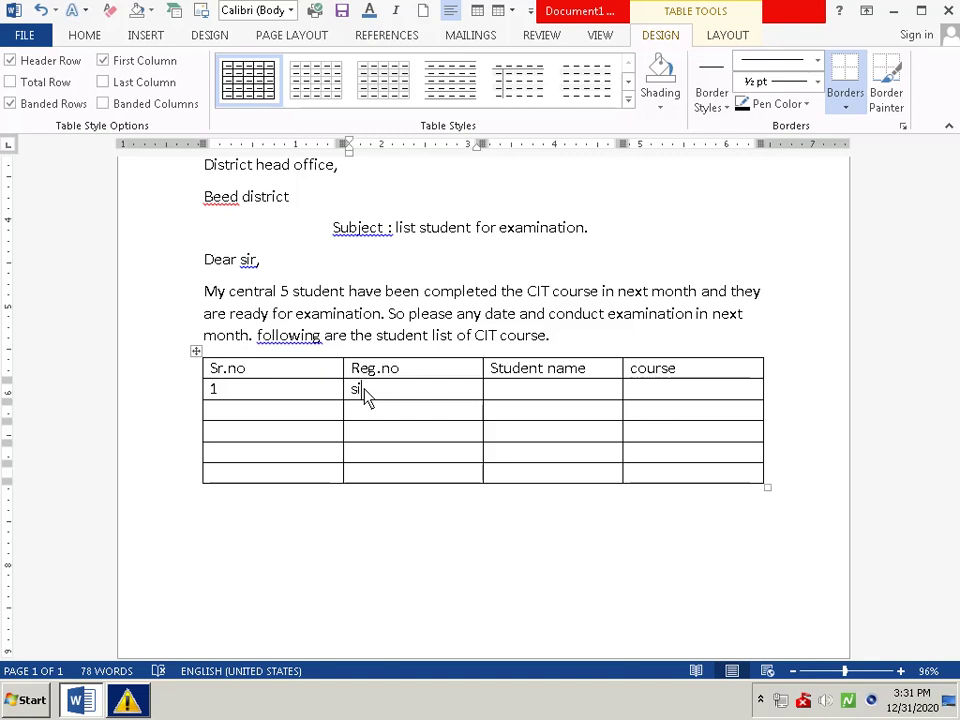
{"action": "type", "text": "icit"}
{"action": "key", "text": "BackSpace"}
{"action": "key", "text": "BackSpace"}
{"action": "key", "text": "BackSpace"}
{"action": "type", "text": "SI"}
{"action": "type", "text": "CIT"}
{"action": "type", "text": "0001"}
{"action": "key", "text": "Tab"}
{"action": "type", "text": "RA"}
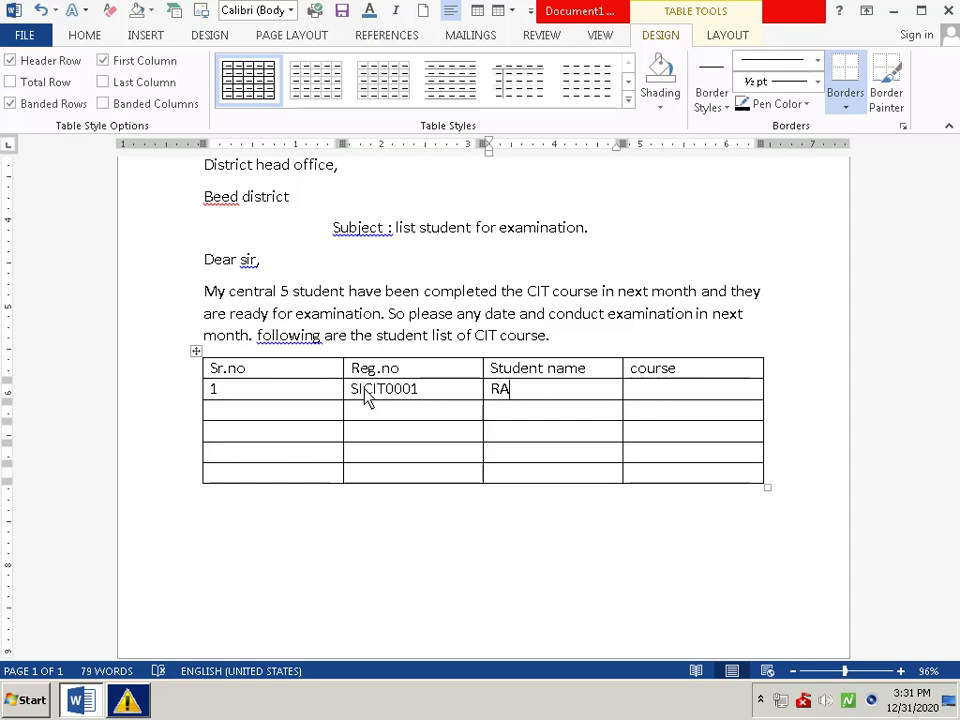
{"action": "type", "text": "ME"}
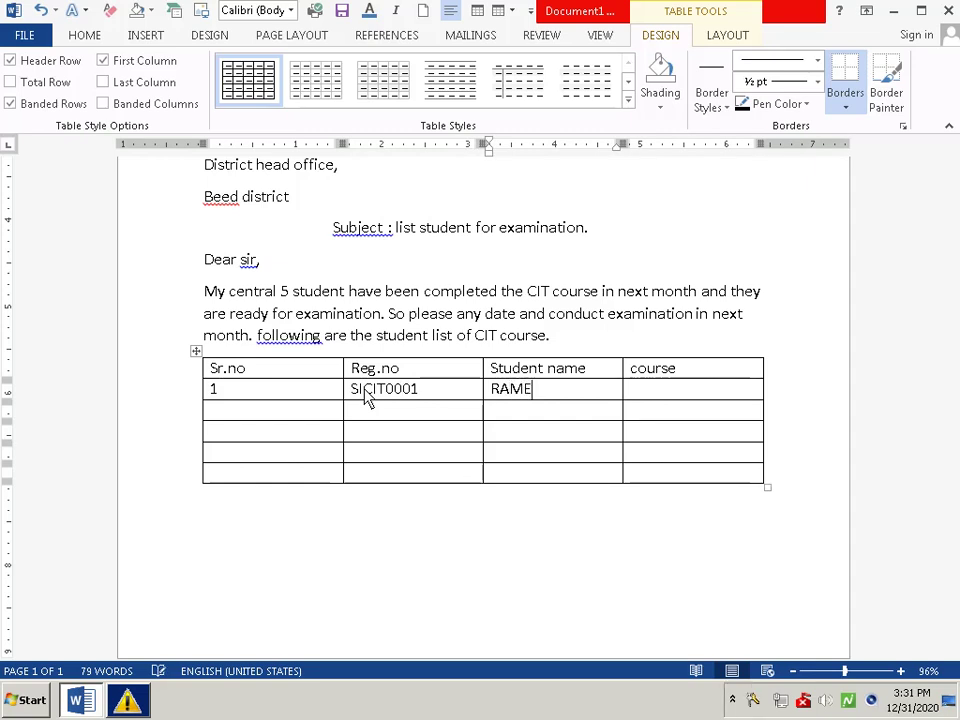
{"action": "type", "text": "SH"}
{"action": "key", "text": "BackSpace"}
{"action": "key", "text": "BackSpace"}
{"action": "key", "text": "BackSpace"}
{"action": "key", "text": "BackSpace"}
{"action": "key", "text": "BackSpace"}
{"action": "key", "text": "BackSpace"}
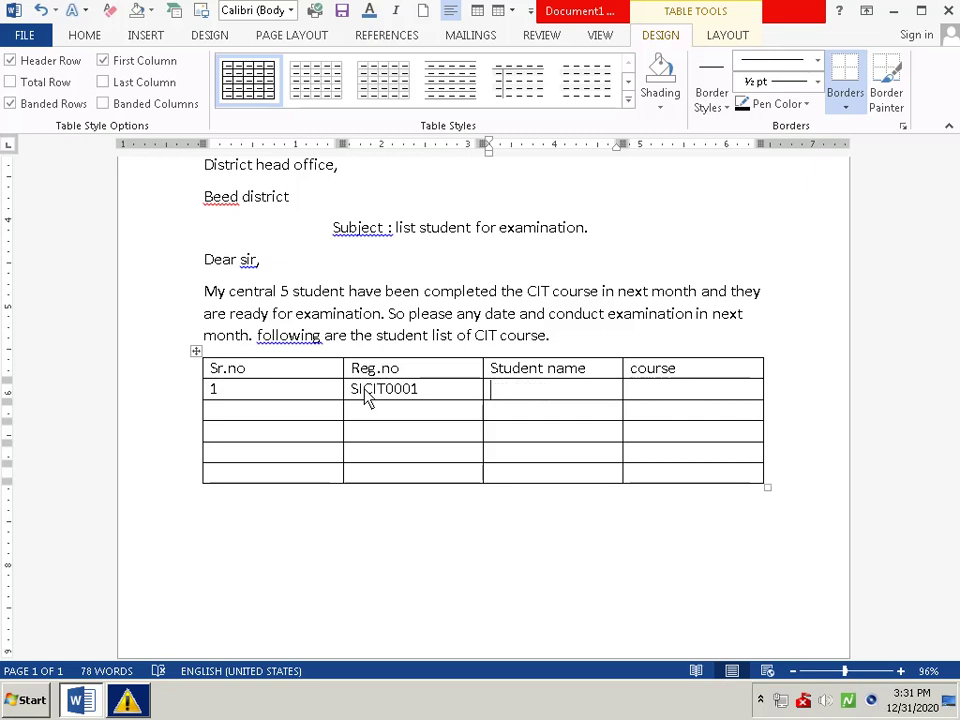
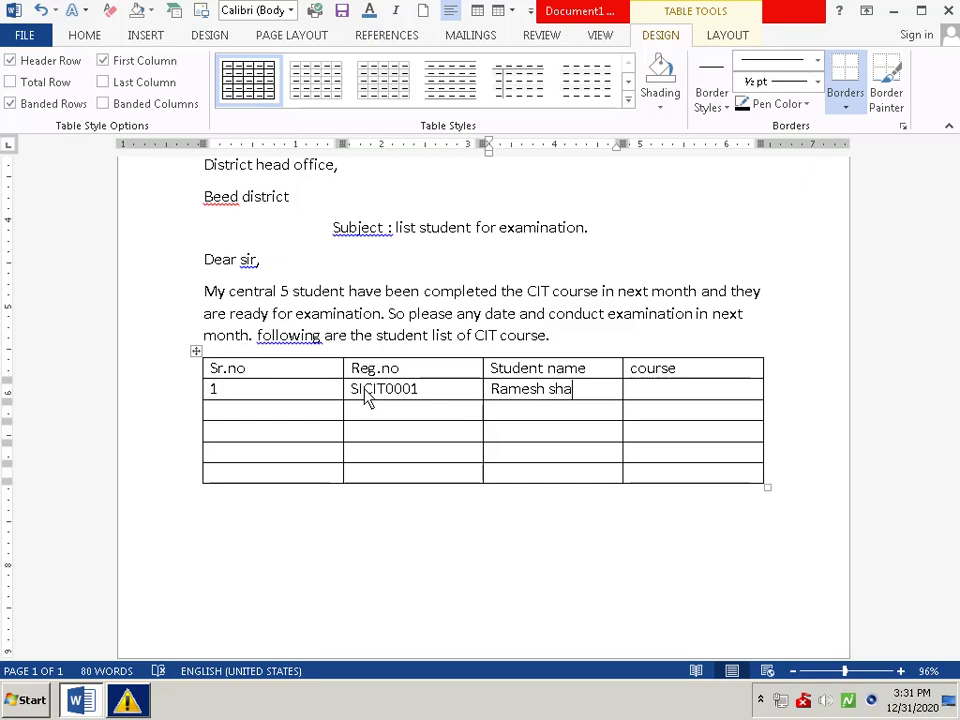
{"action": "key", "text": "Tab"}
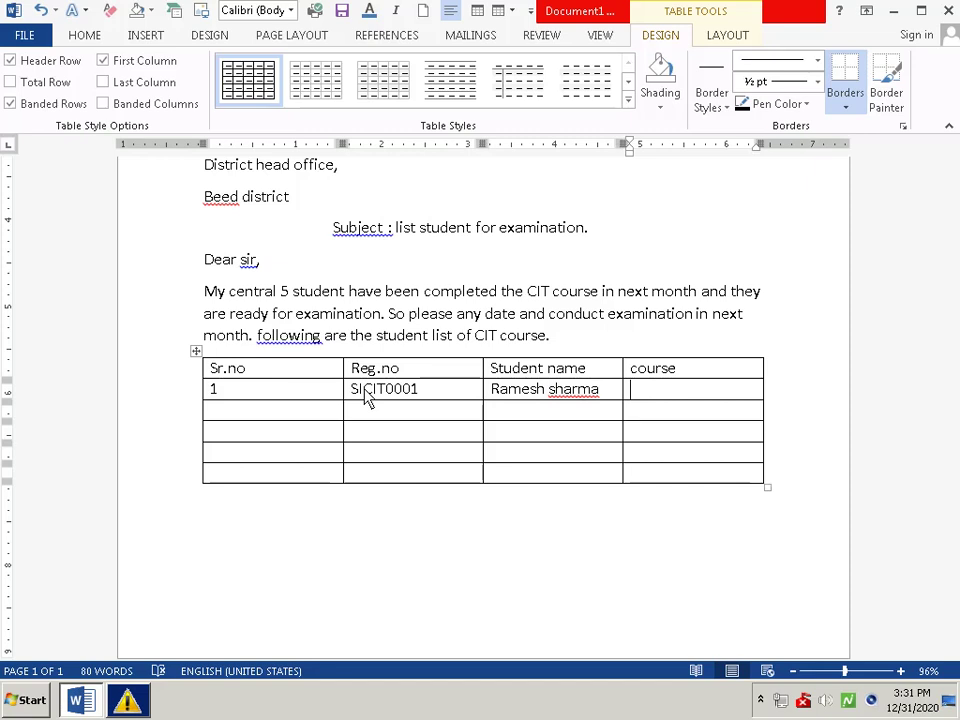
{"action": "type", "text": "CI"}
{"action": "type", "text": "T"}
- Fill row 2 with serial 2, the second student's registration number, name and course CIT
{"action": "left_click", "coordinate": [229, 420]}
{"action": "type", "text": "2"}
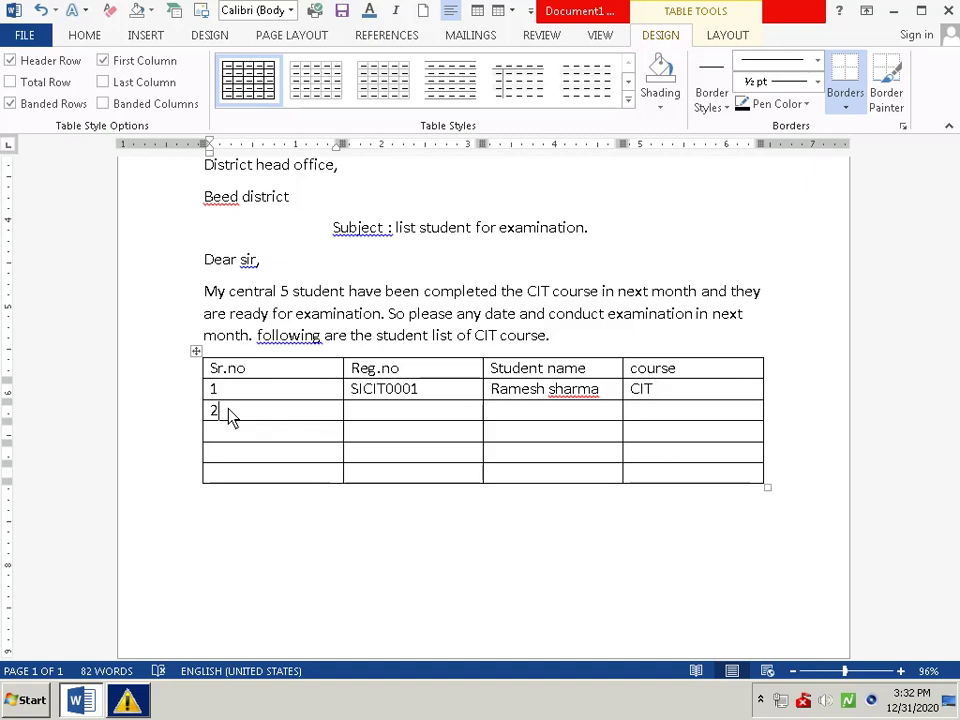
{"action": "key", "text": "Tab"}
{"action": "type", "text": "s"}
{"action": "key", "text": "BackSpace"}
{"action": "type", "text": "SI"}
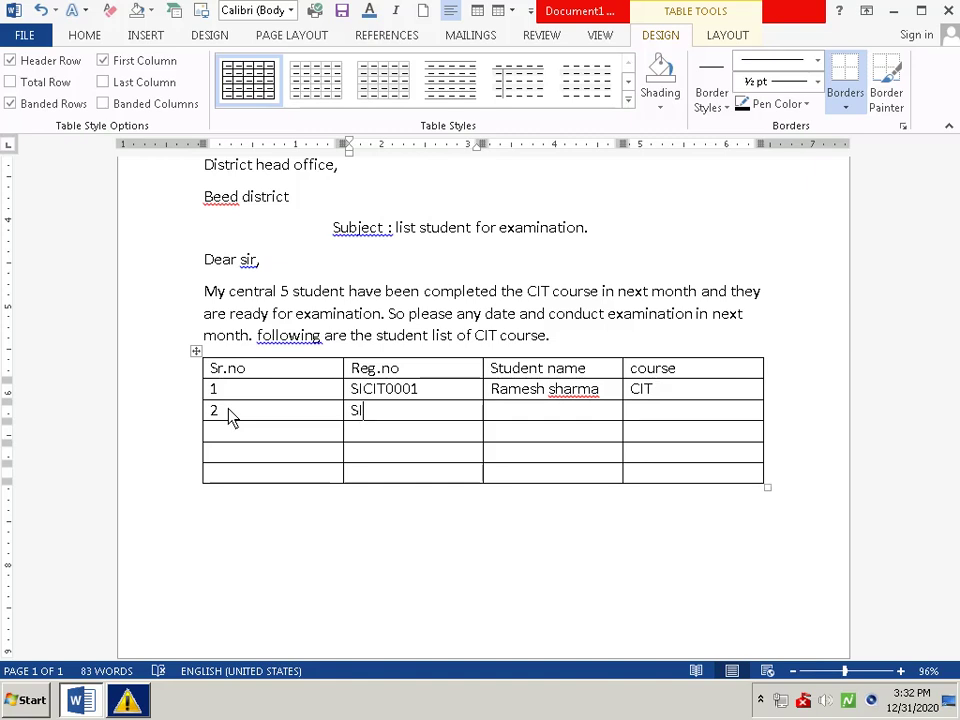
{"action": "type", "text": "CIT"}
{"action": "type", "text": "0002"}
{"action": "key", "text": "Tab"}
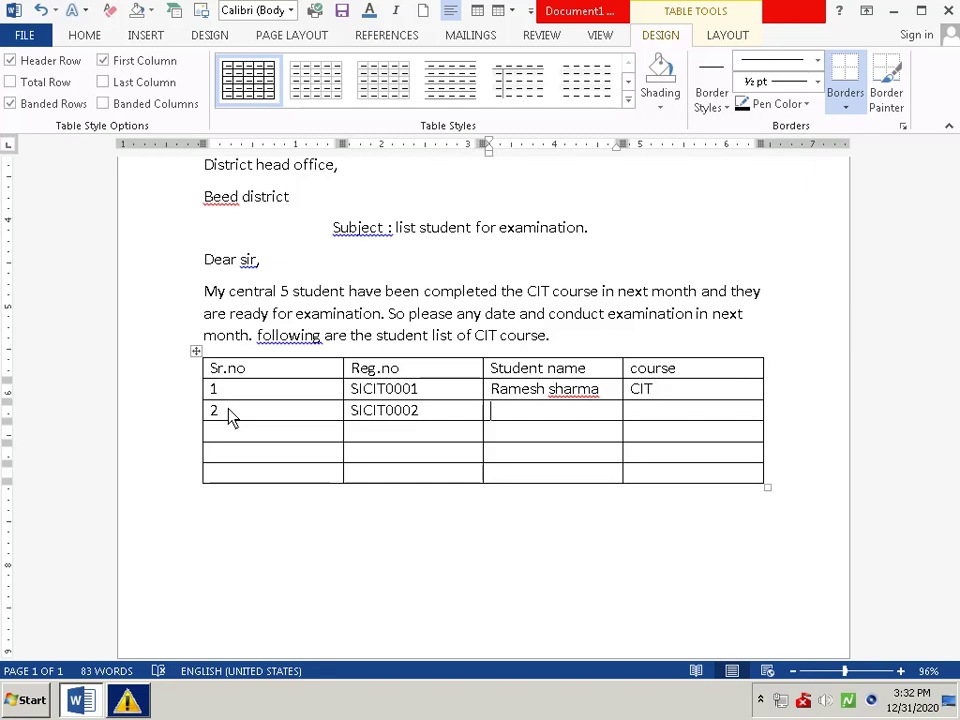
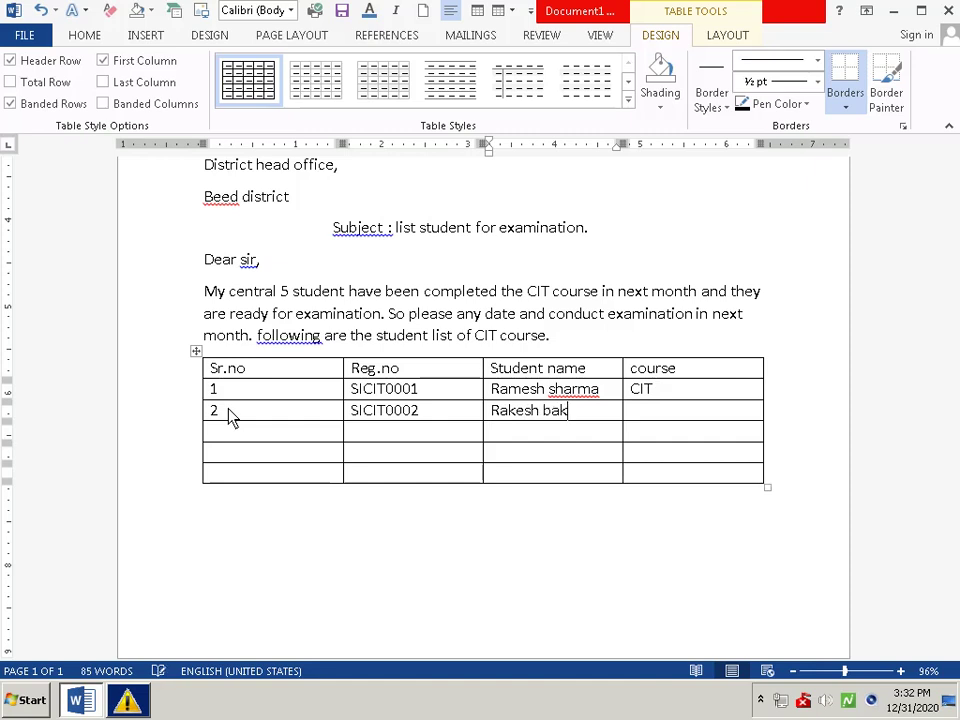
{"action": "key", "text": "Tab"}
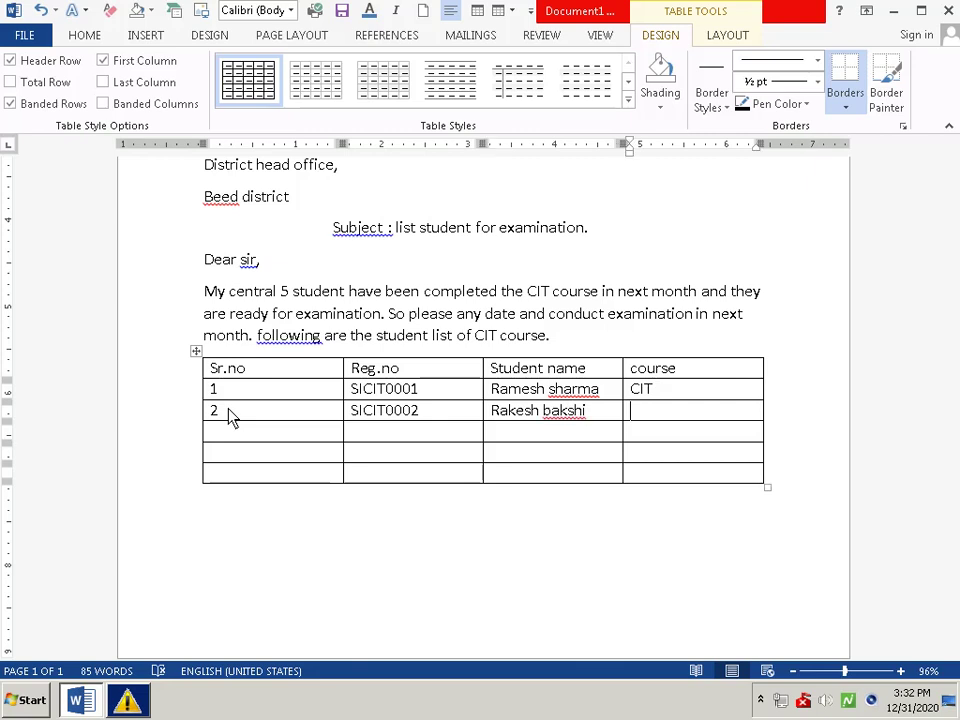
{"action": "type", "text": "CIT"}
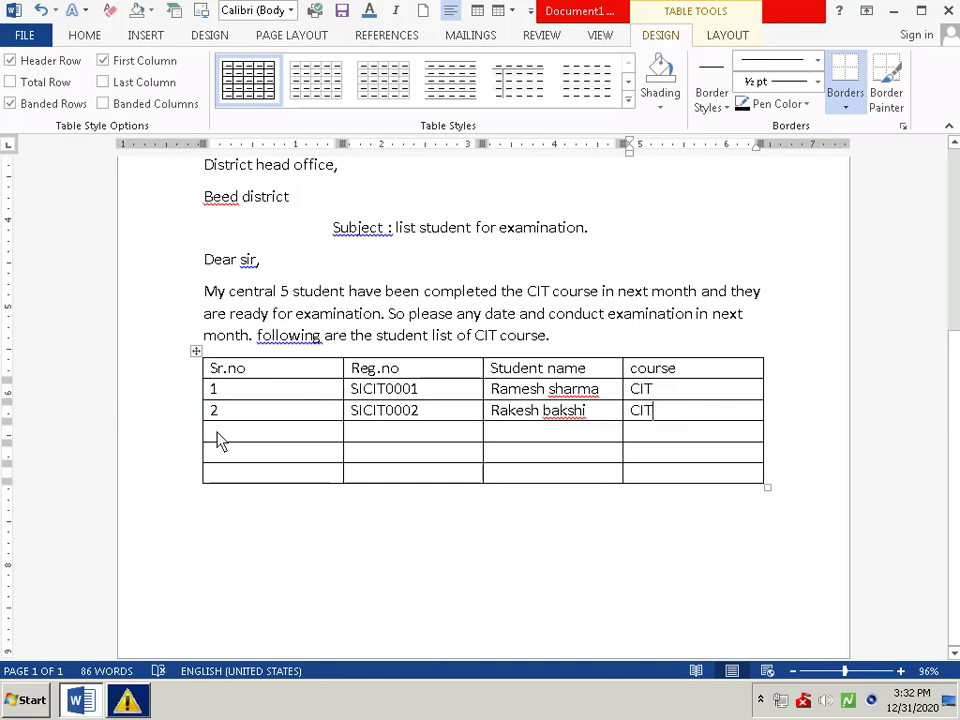
{"action": "left_click", "coordinate": [217, 434]}
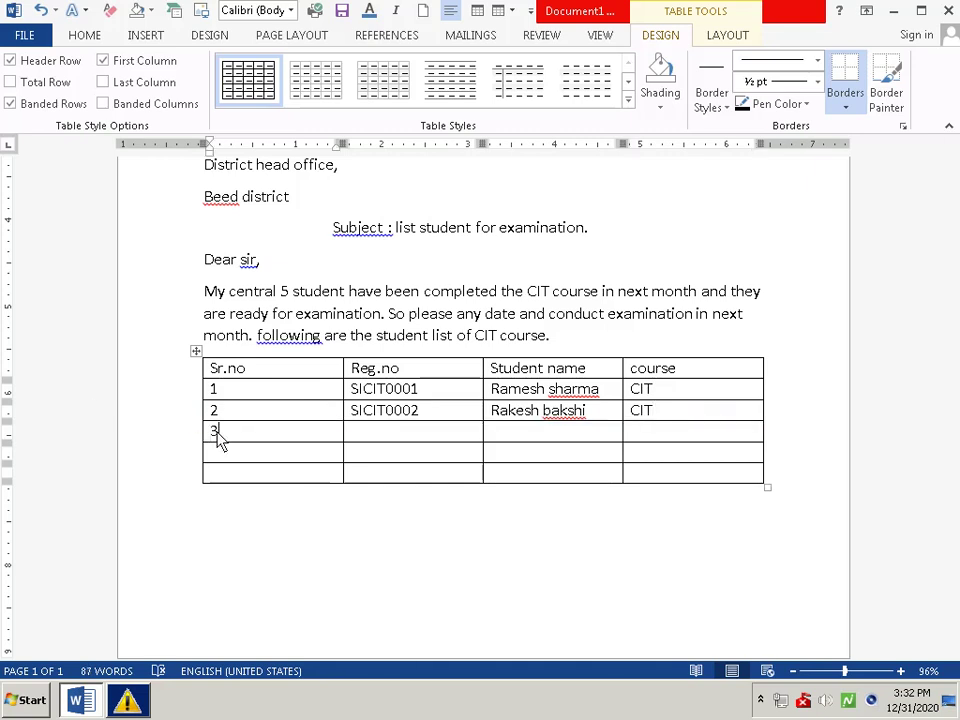
- Fill row 3 with serial 3, the third student's registration number, name and course CIT
{"action": "key", "text": "Tab"}
{"action": "key", "text": "BackSpace"}
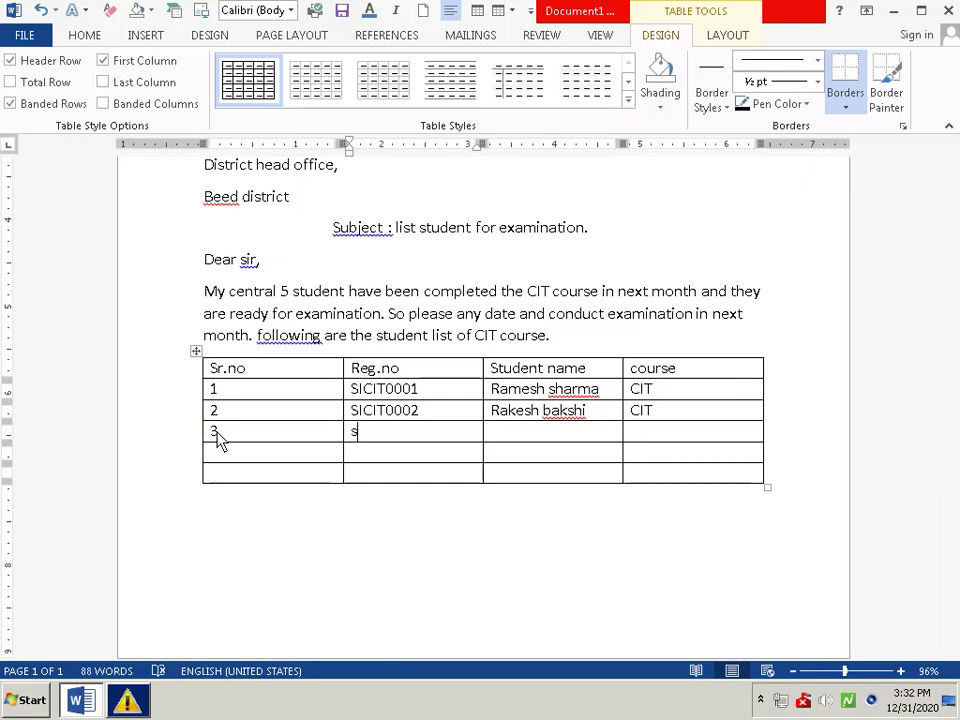
{"action": "key", "text": "Tab"}
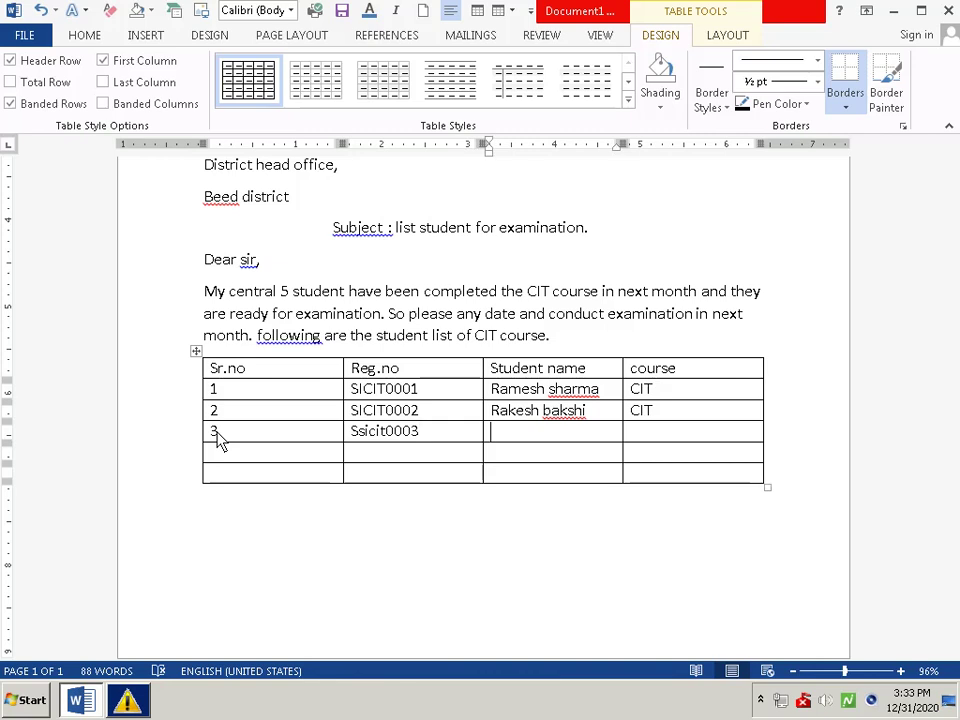
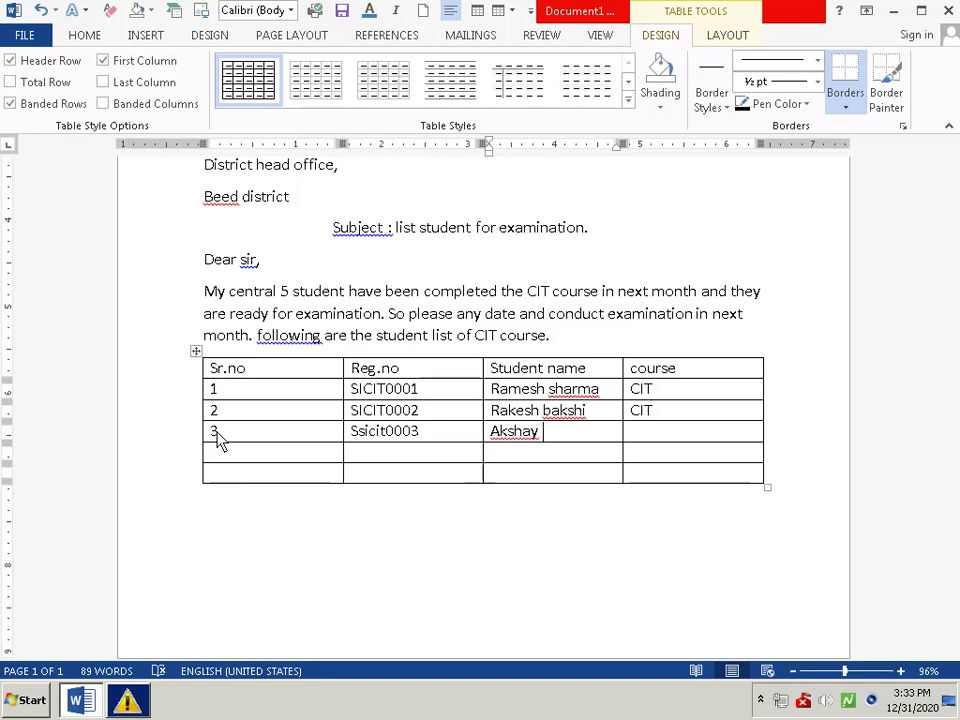
{"action": "key", "text": "BackSpace"}
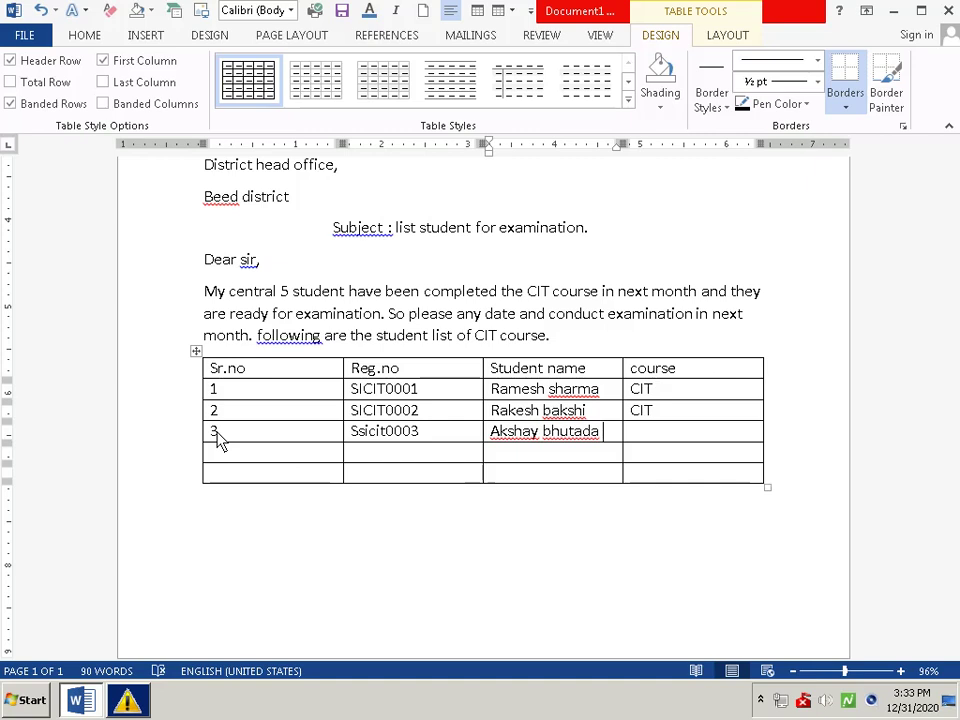
{"action": "key", "text": "Tab"}
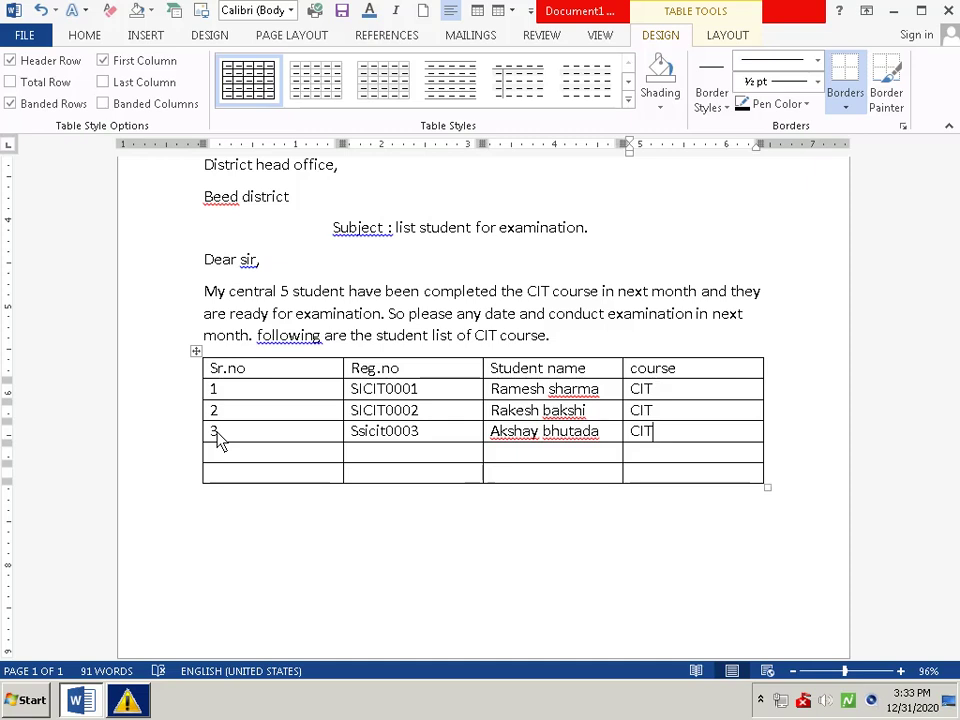
- Enter serial number 4 in row 4's Sr.no cell, clearing stray 4s from the Reg.no cell
{"action": "left_click", "coordinate": [224, 457]}
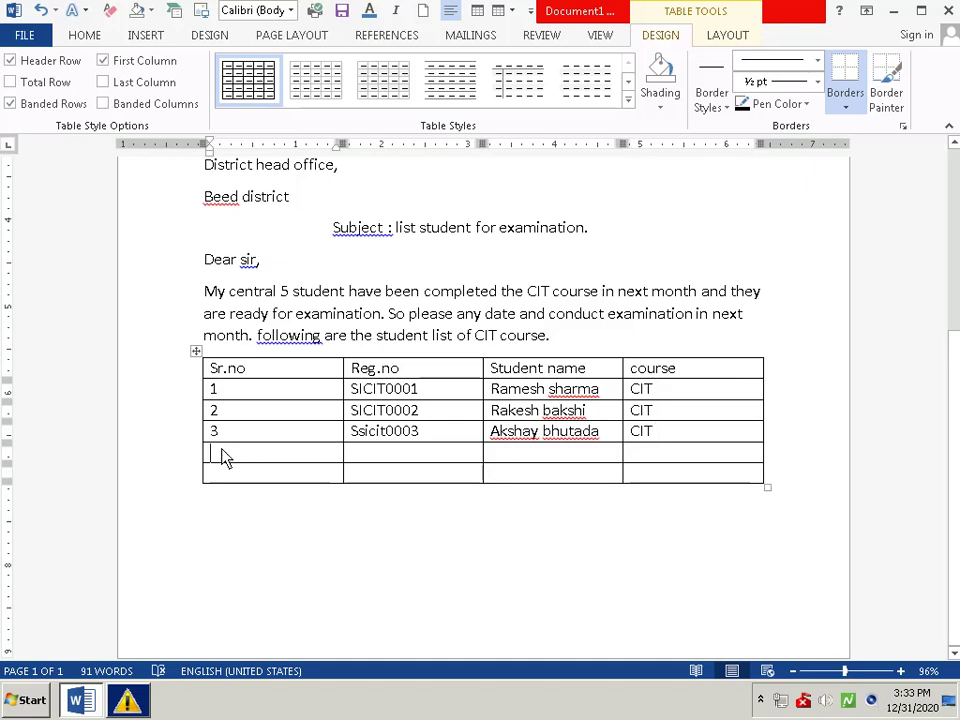
{"action": "type", "text": "4"}
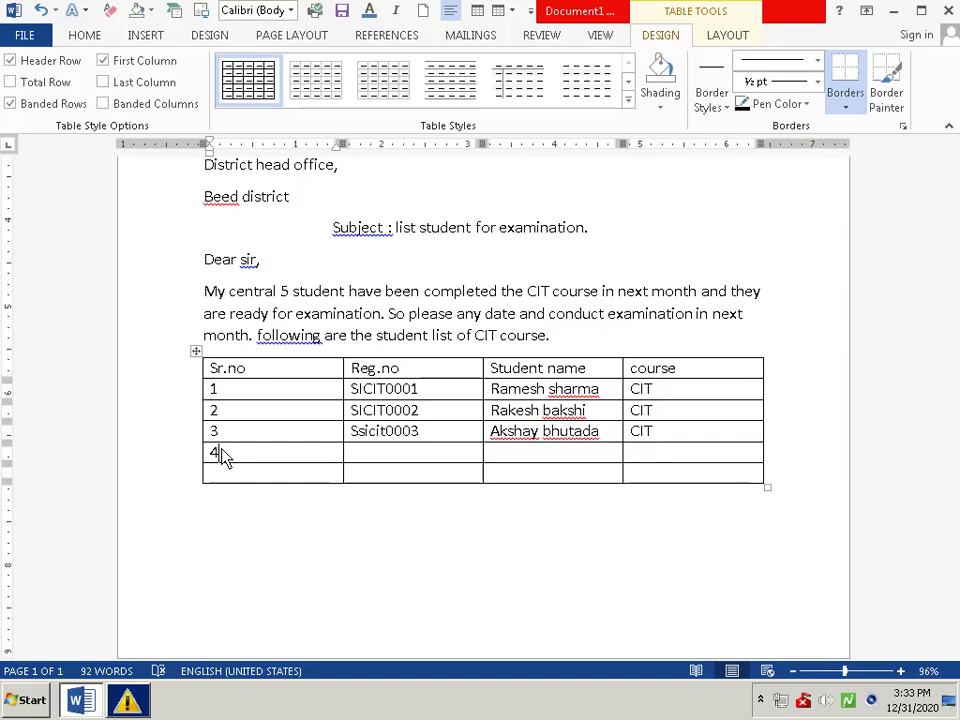
{"action": "key", "text": "BackSpace"}
{"action": "key", "text": "Tab"}
{"action": "type", "text": "4"}
{"action": "key", "text": "BackSpace"}
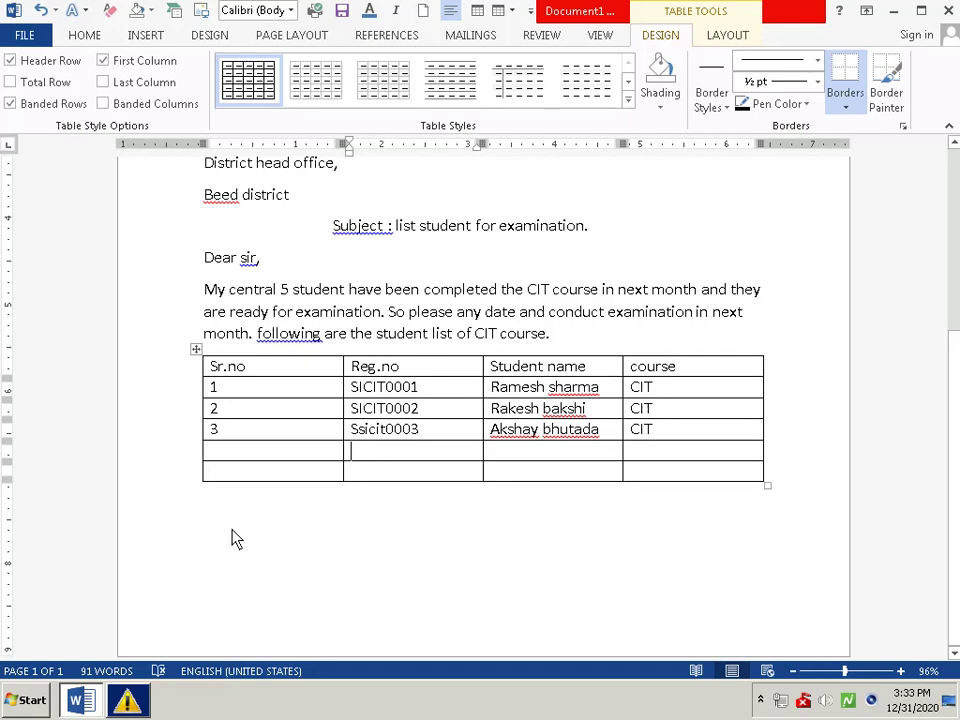
{"action": "left_click", "coordinate": [214, 452]}
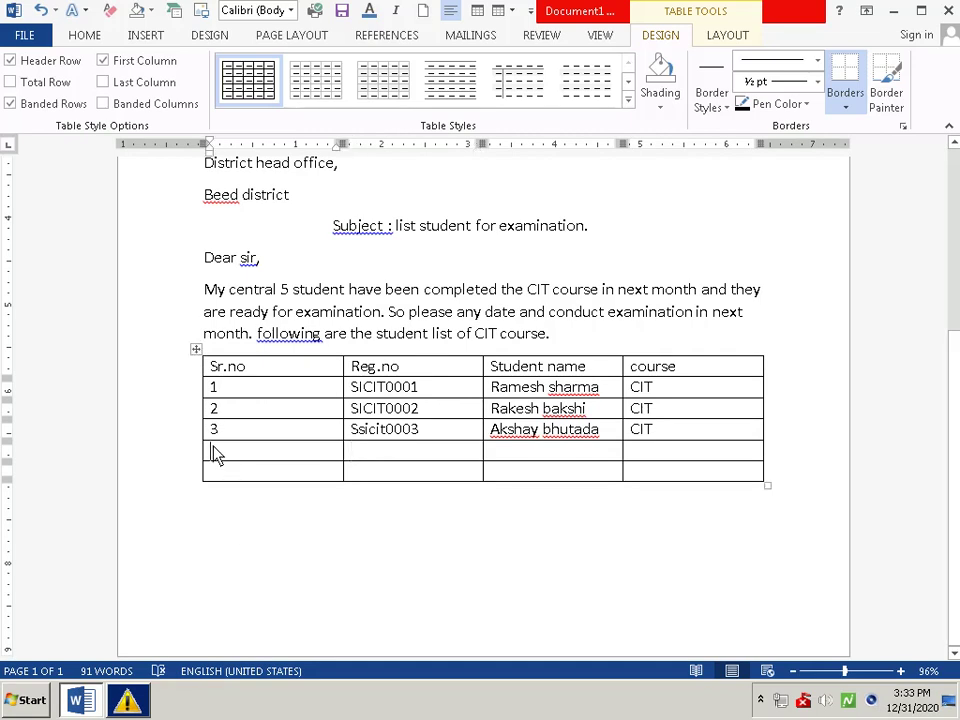
{"action": "type", "text": "4"}
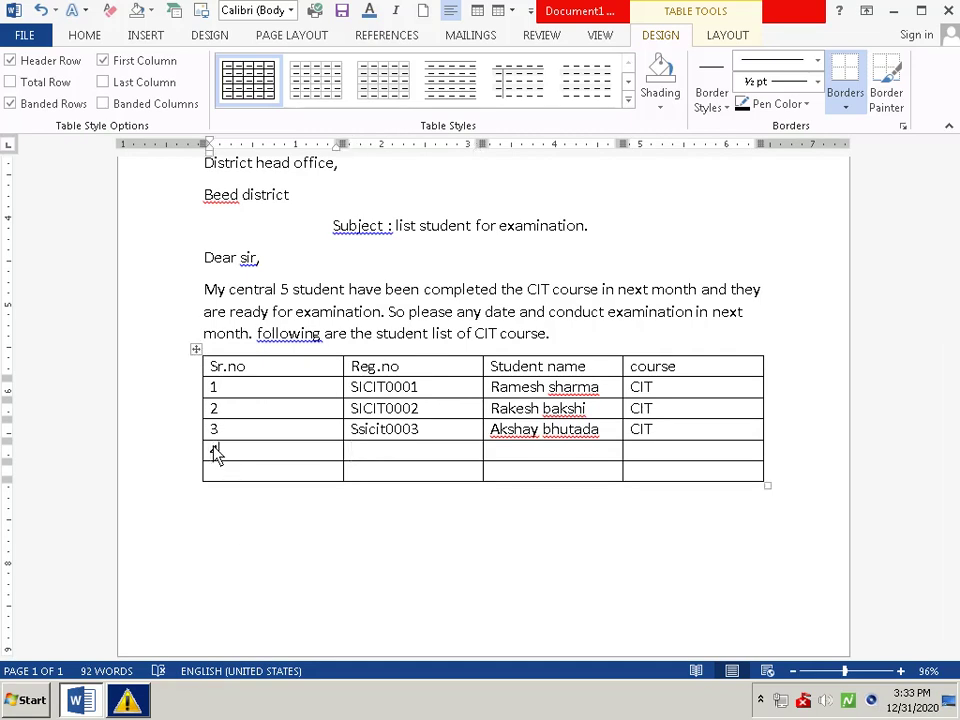
{"action": "key", "text": "BackSpace"}
{"action": "key", "text": "Tab"}
{"action": "type", "text": "4"}
{"action": "key", "text": "BackSpace"}
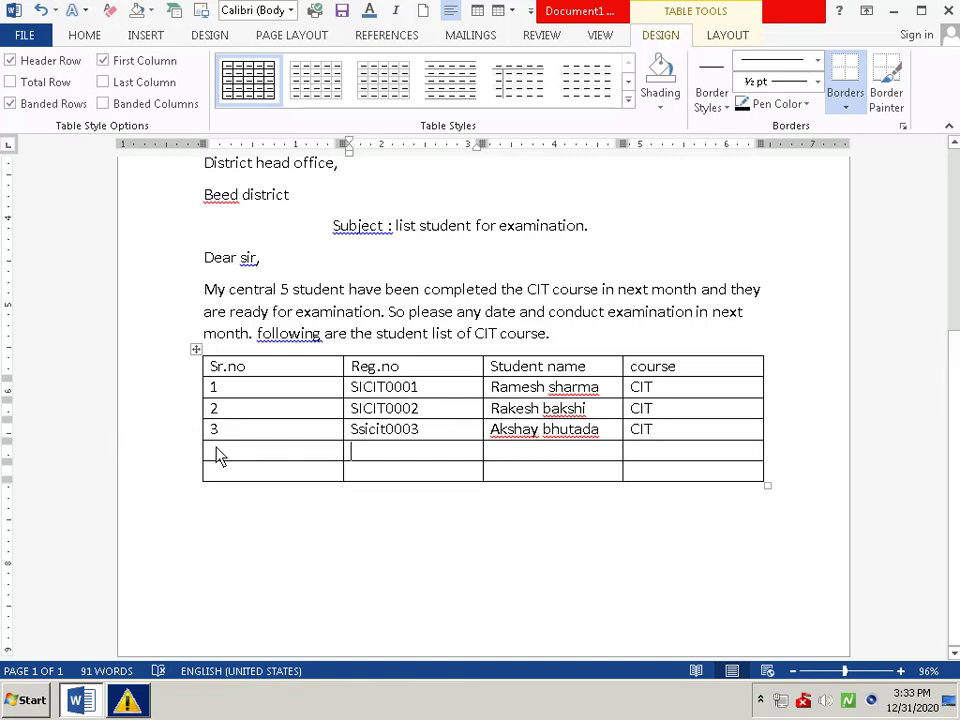
{"action": "left_click", "coordinate": [220, 457]}
{"action": "type", "text": "4"}
- Enter row 4's registration number, the fourth student's name in capitals, and course CIT
{"action": "key", "text": "Tab"}
{"action": "type", "text": "S"}
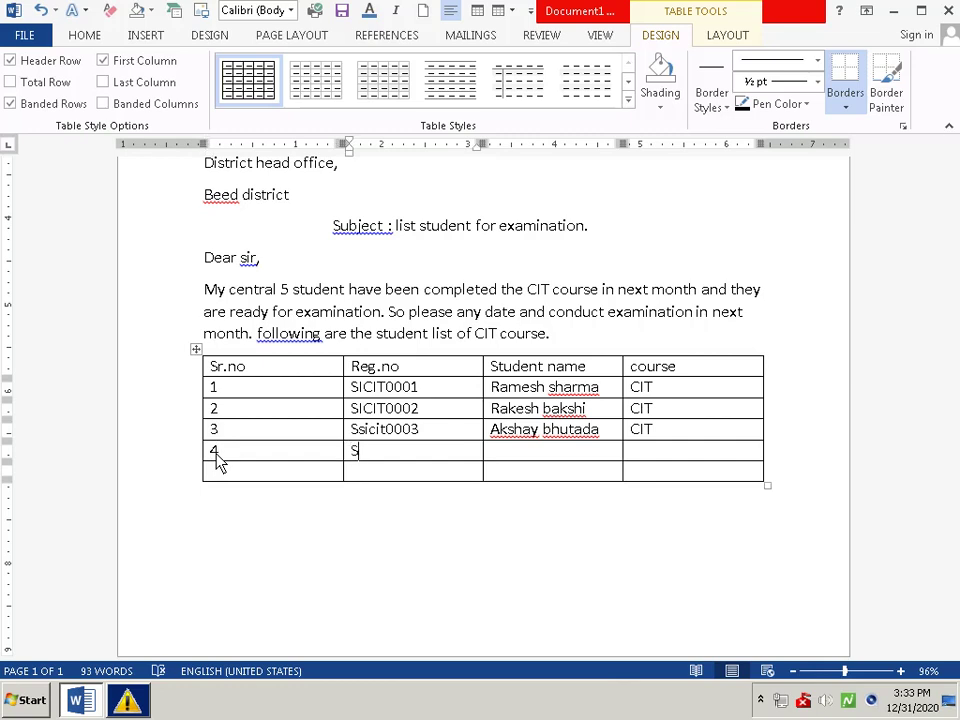
{"action": "type", "text": "IC"}
{"action": "type", "text": "IT"}
{"action": "key", "text": "BackSpace"}
{"action": "type", "text": "000"}
{"action": "type", "text": "4"}
{"action": "key", "text": "Tab"}
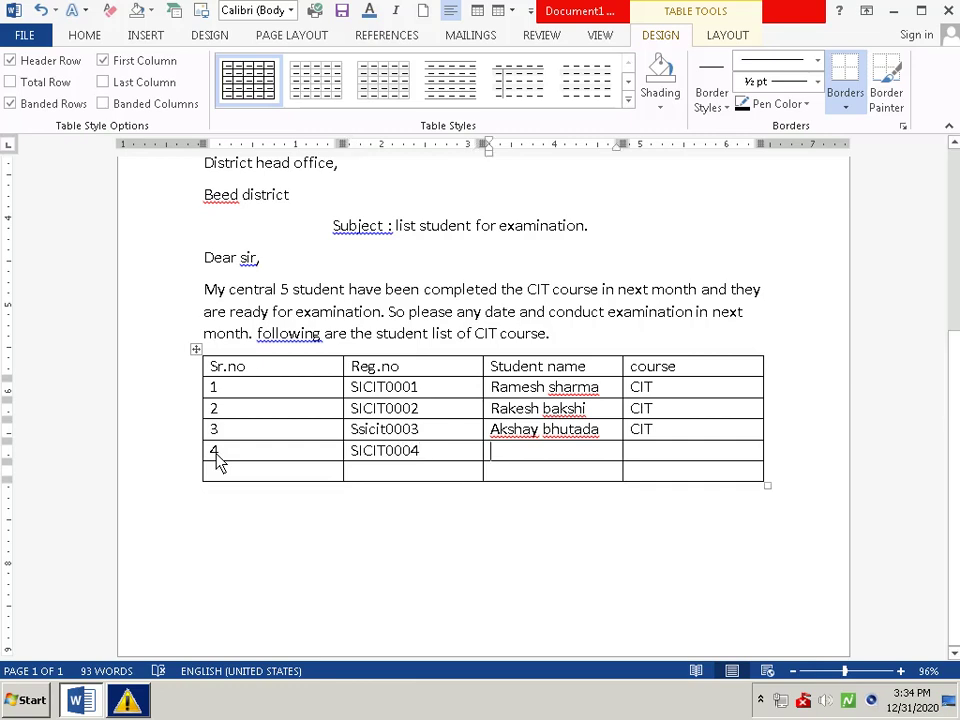
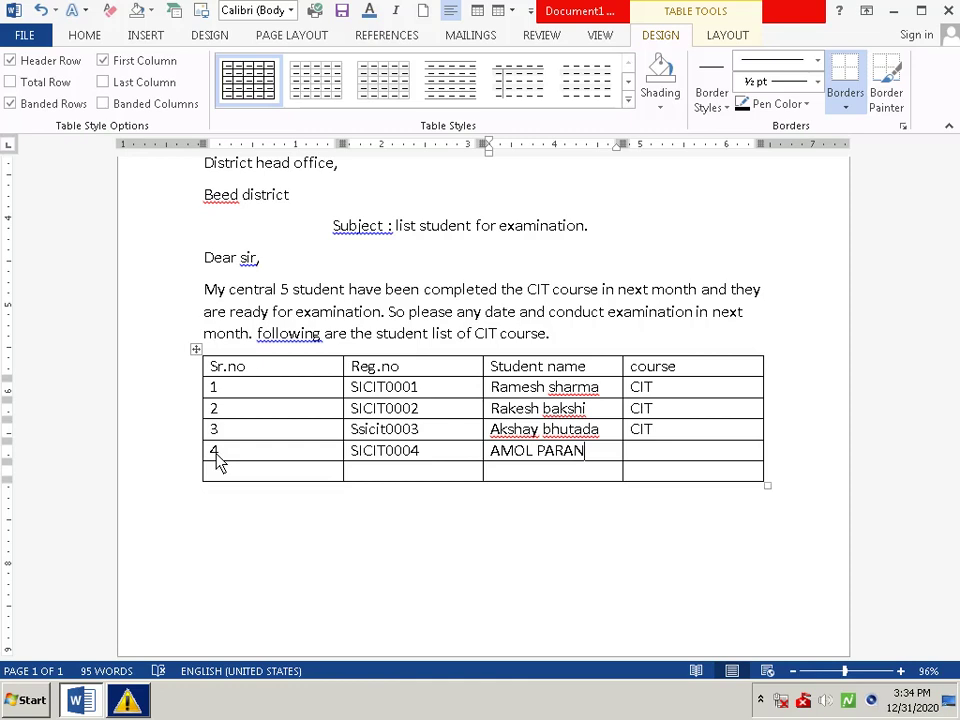
{"action": "key", "text": "Tab"}
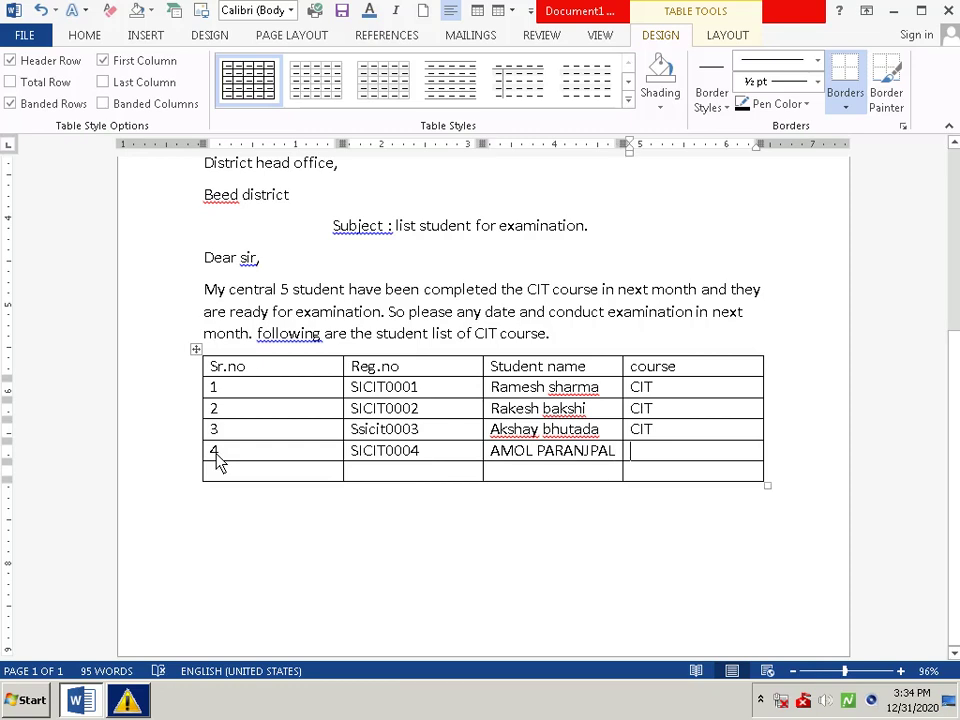
{"action": "type", "text": "CIT"}
- Fill row 5 with serial 5, the fifth student's registration number, name in capitals and course CIT
{"action": "left_click", "coordinate": [214, 470]}
{"action": "type", "text": "5"}
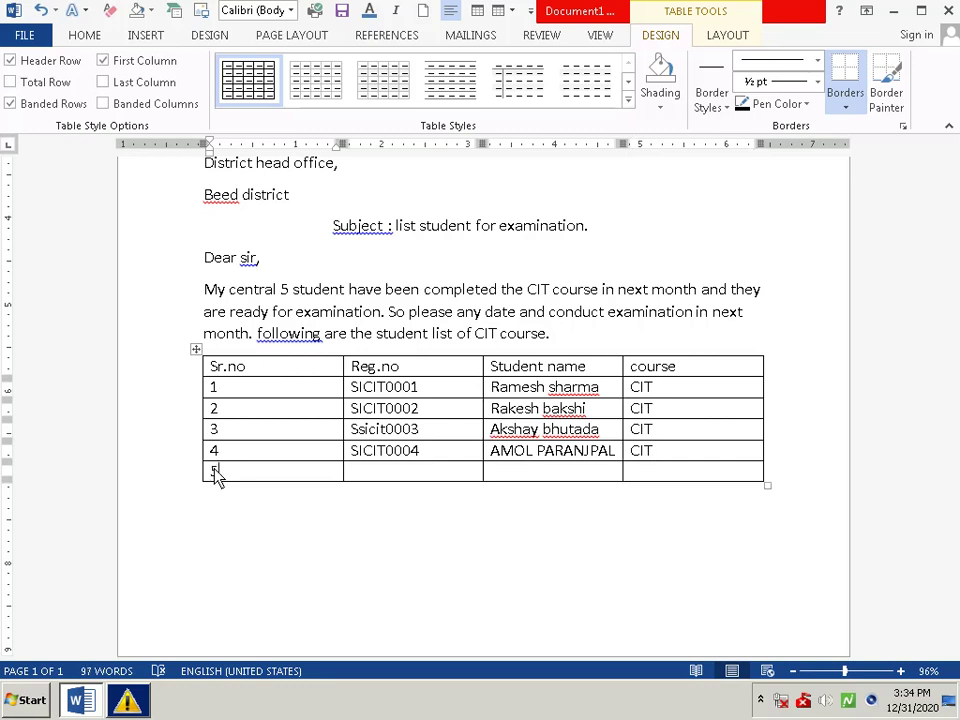
{"action": "key", "text": "Tab"}
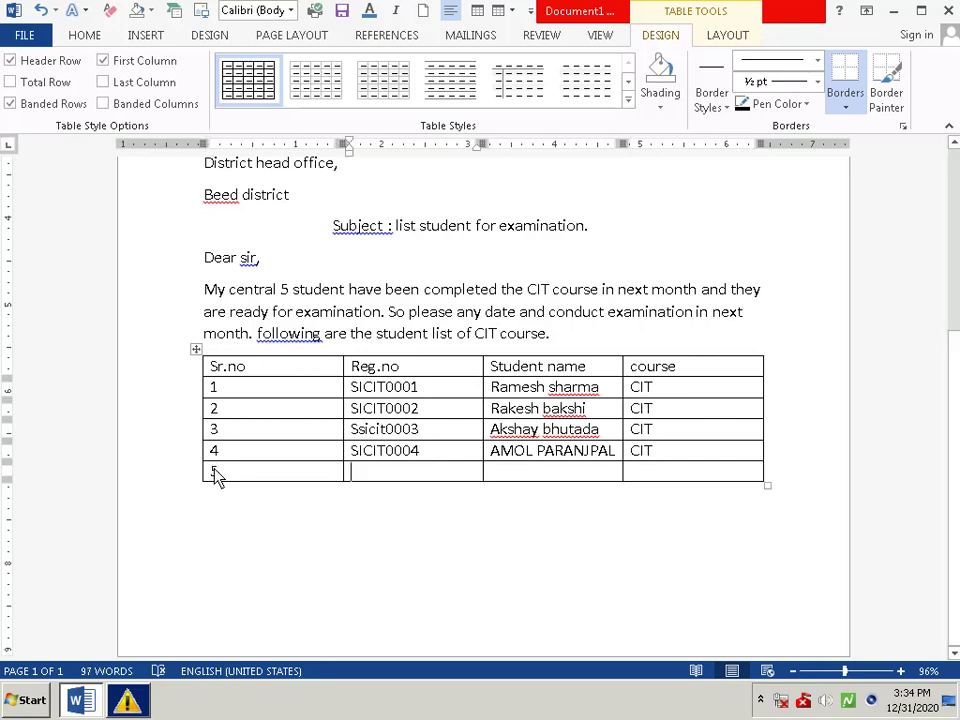
{"action": "type", "text": "SIC"}
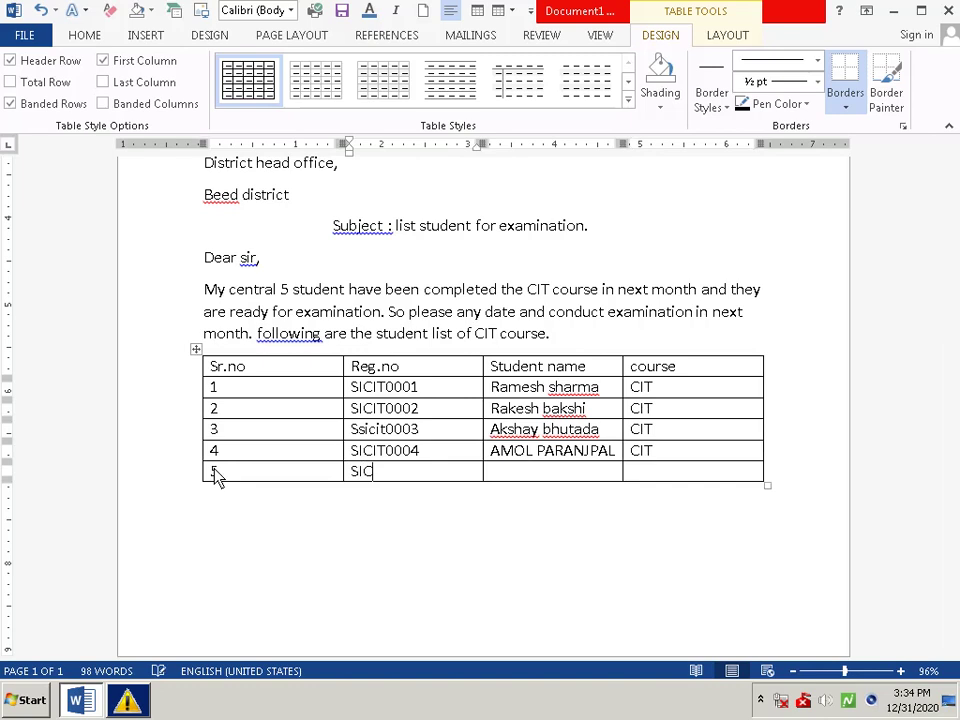
{"action": "type", "text": "IT"}
{"action": "type", "text": "000"}
{"action": "type", "text": "5"}
{"action": "key", "text": "Tab"}
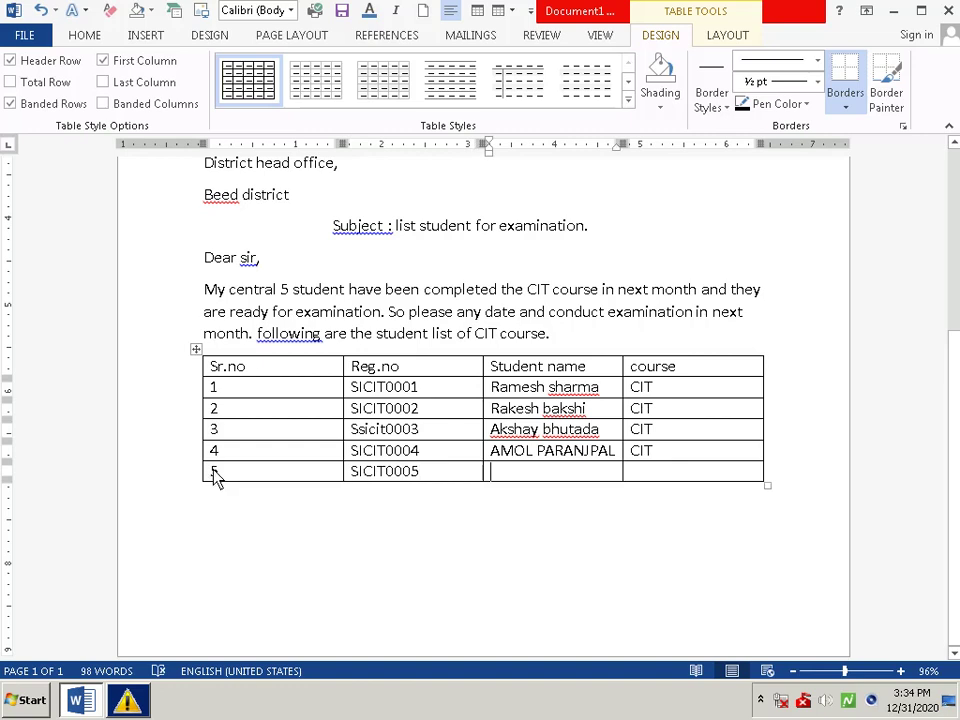
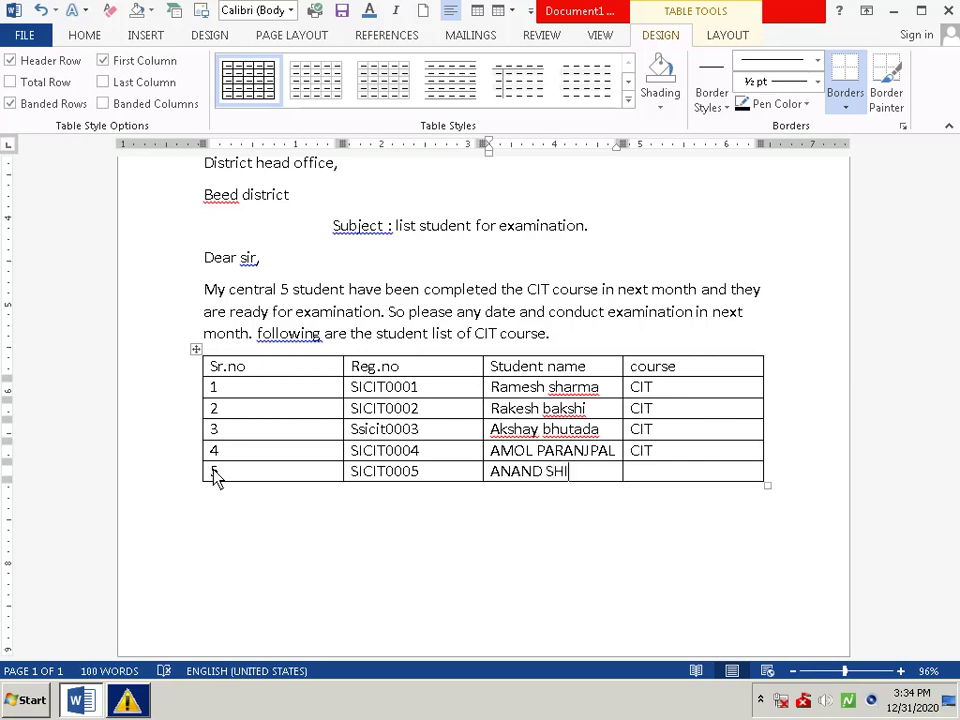
{"action": "key", "text": "Tab"}
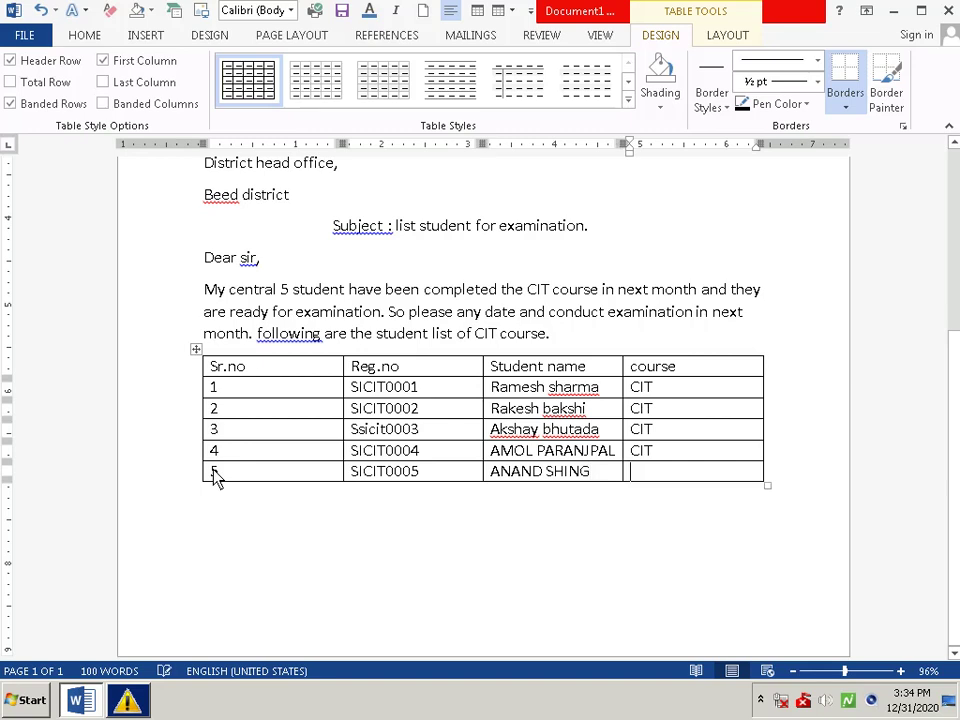
{"action": "type", "text": "CIT"}
{"action": "left_click", "coordinate": [200, 543]}
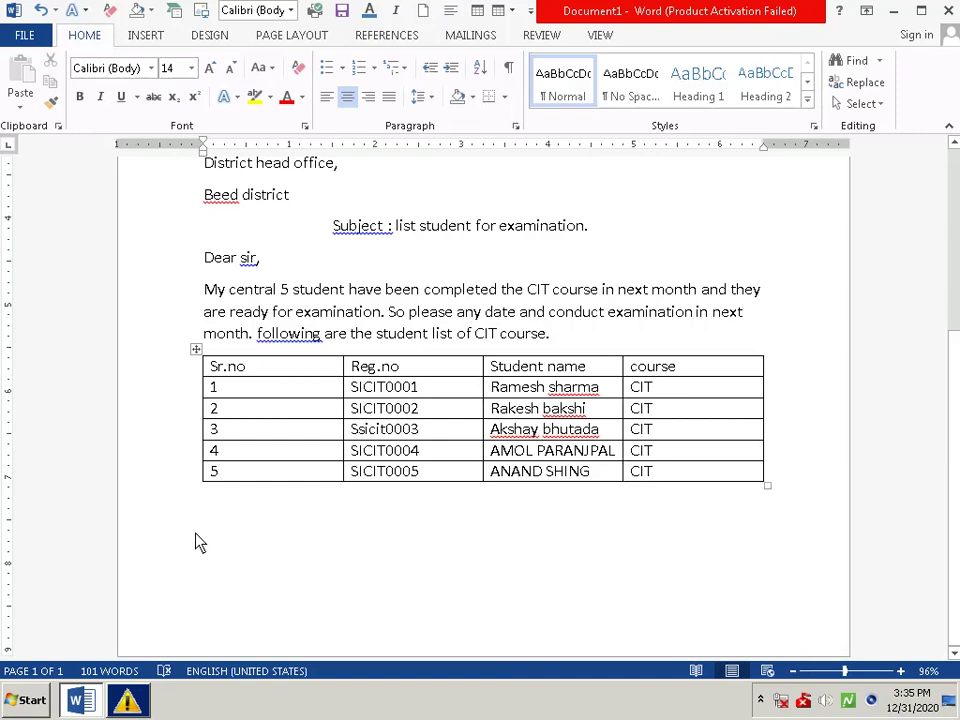
- Left-align the paragraph and type 'I has been completed registration of these student… in adva'
{"action": "left_click", "coordinate": [330, 99]}
{"action": "type", "text": "I"}
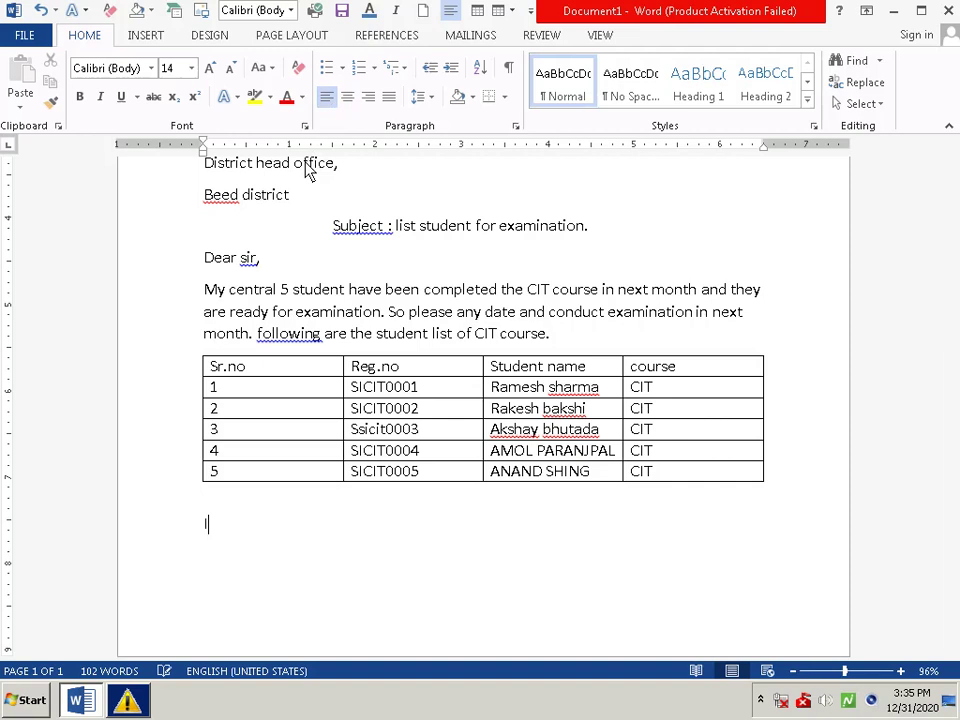
{"action": "type", "text": " HA"}
{"action": "key", "text": "BackSpace"}
{"action": "key", "text": "BackSpace"}
{"action": "type", "text": "ha"}
{"action": "type", "text": "e"}
{"action": "key", "text": "BackSpace"}
{"action": "type", "text": "s "}
{"action": "type", "text": "b"}
{"action": "type", "text": "eem"}
{"action": "key", "text": "BackSpace"}
{"action": "type", "text": "n "}
{"action": "type", "text": "co"}
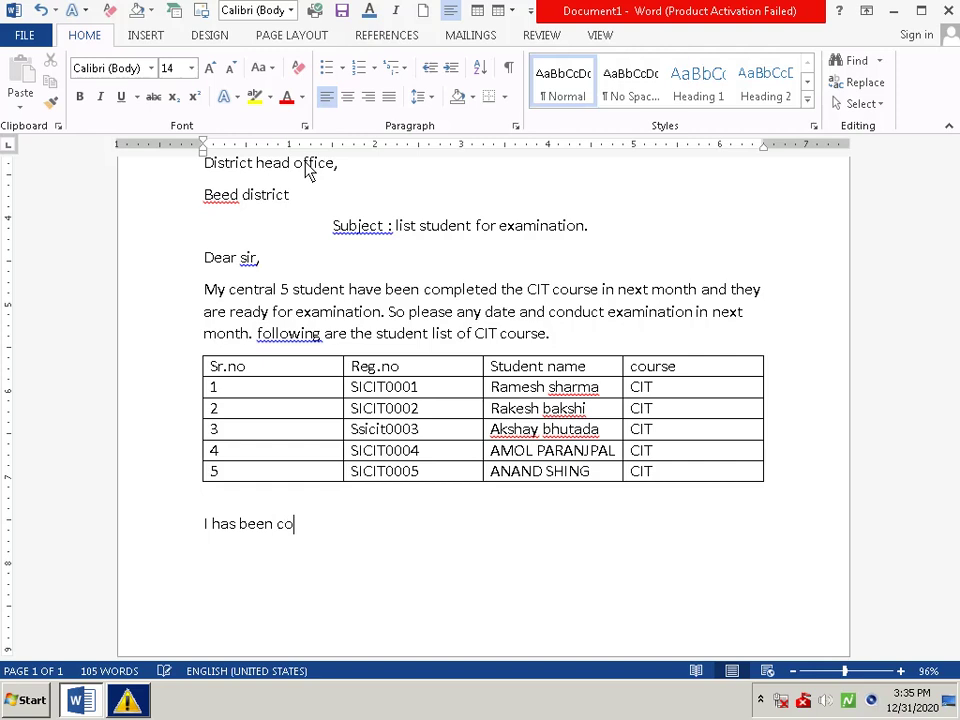
{"action": "type", "text": "m"}
{"action": "type", "text": "pled"}
{"action": "key", "text": "BackSpace"}
{"action": "type", "text": "ted "}
{"action": "type", "text": "r"}
{"action": "type", "text": "egi"}
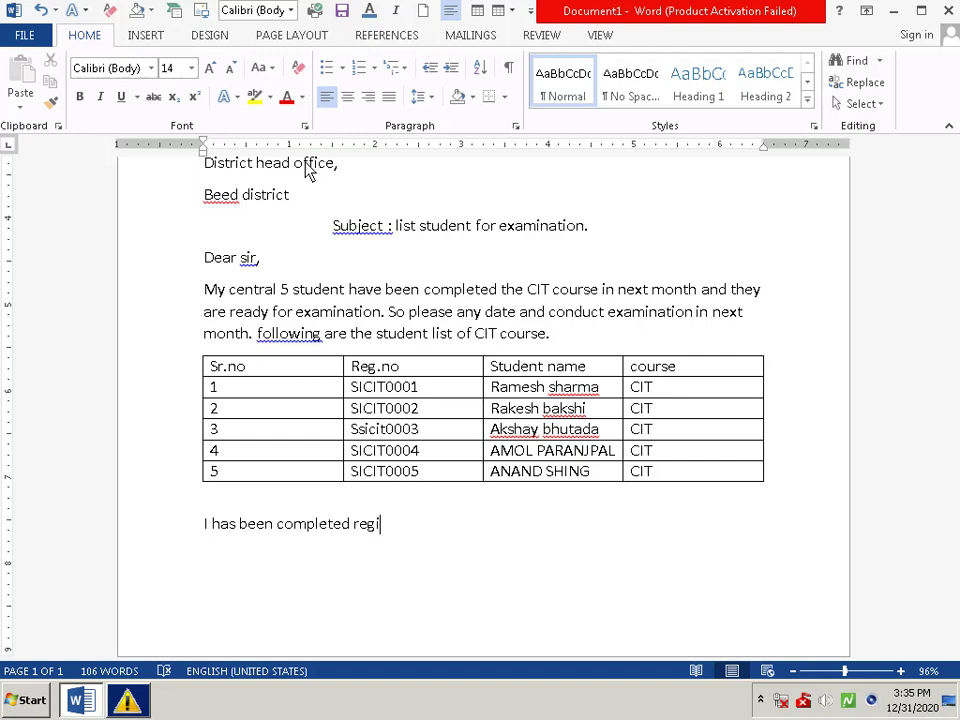
{"action": "type", "text": "st"}
{"action": "type", "text": "rati"}
{"action": "type", "text": "on "}
{"action": "type", "text": "of "}
{"action": "type", "text": "the"}
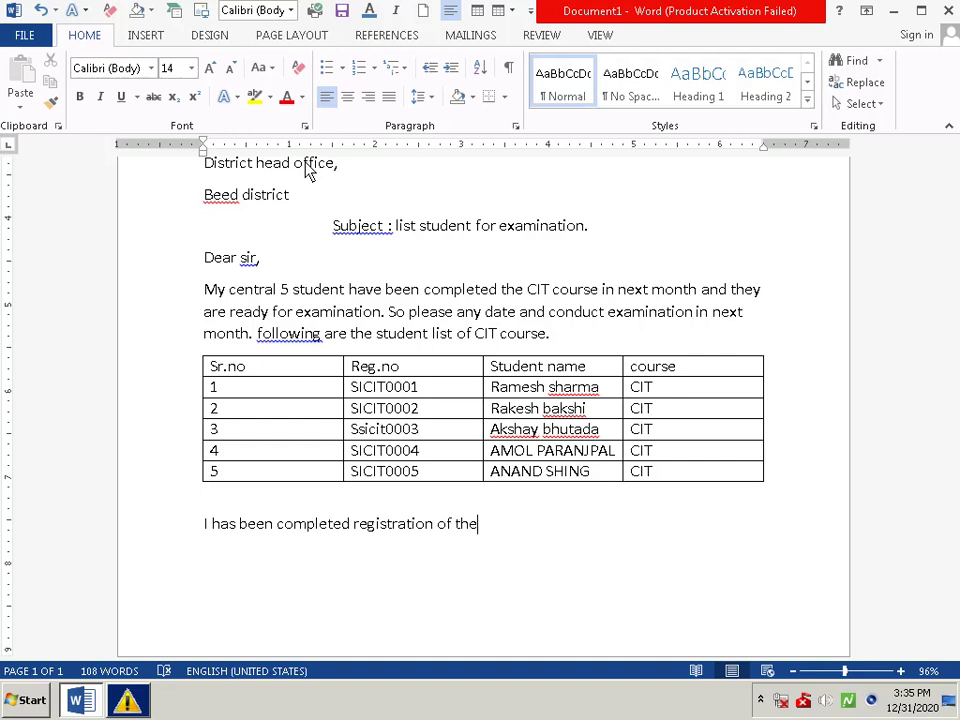
{"action": "type", "text": "se "}
{"action": "type", "text": "st"}
{"action": "type", "text": "ude"}
{"action": "type", "text": "nt "}
{"action": "type", "text": "of"}
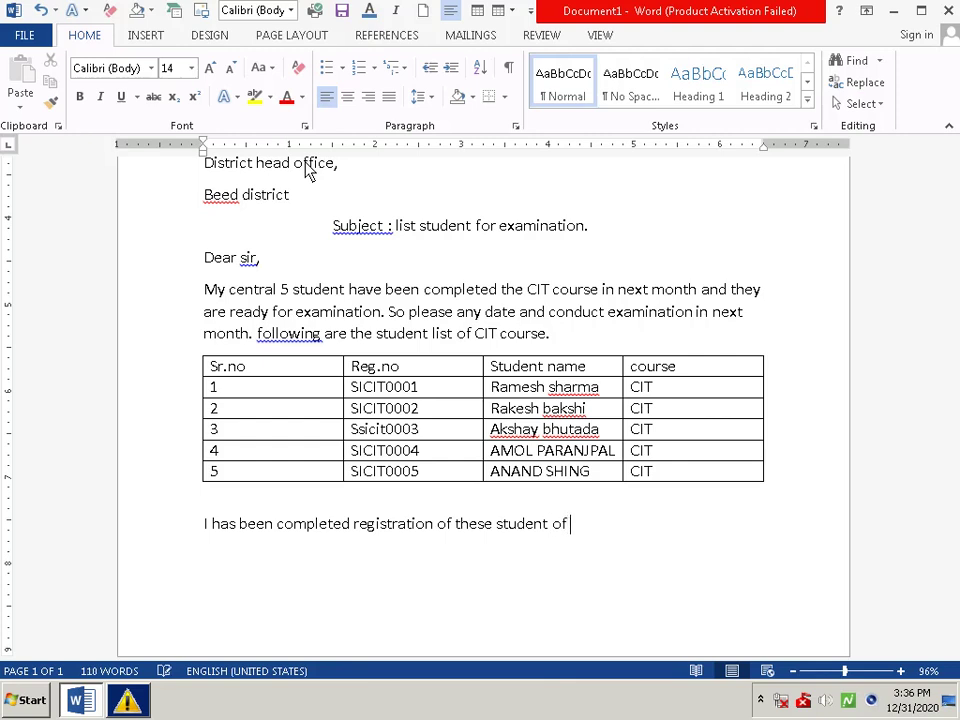
{"action": "type", "text": " thes"}
{"action": "type", "text": "e "}
{"action": "type", "text": "stu"}
{"action": "type", "text": "dent "}
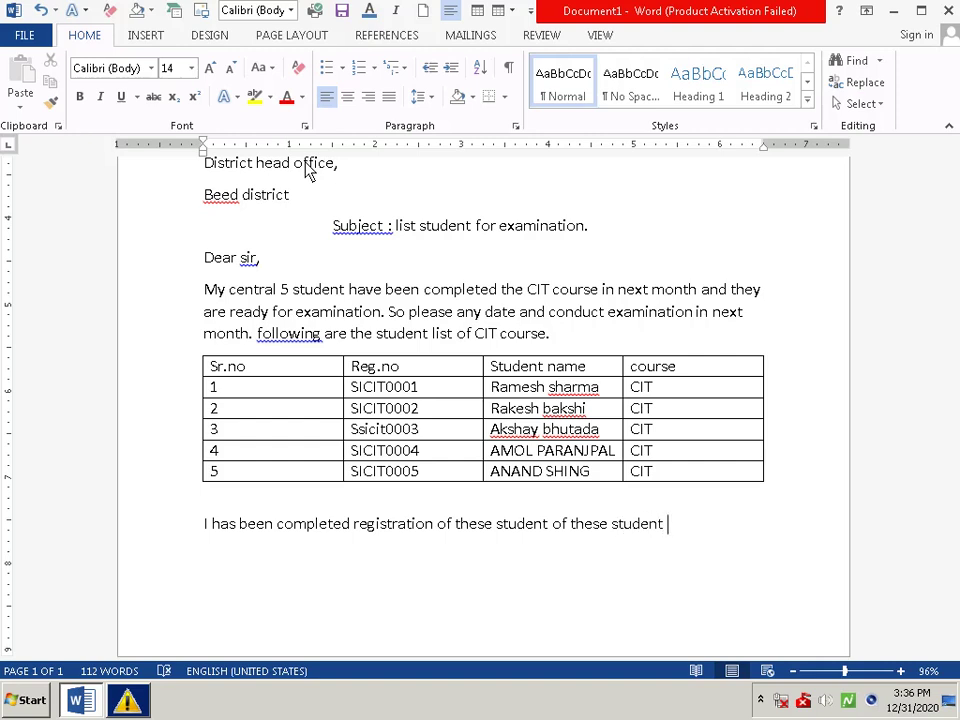
{"action": "type", "text": "i"}
{"action": "type", "text": "n "}
{"action": "type", "text": "ad"}
{"action": "type", "text": "va"}
- Complete the net-banking payment sentence (dated 01/01/2012), ending 'You can conduct exam directly.'
{"action": "type", "text": "c"}
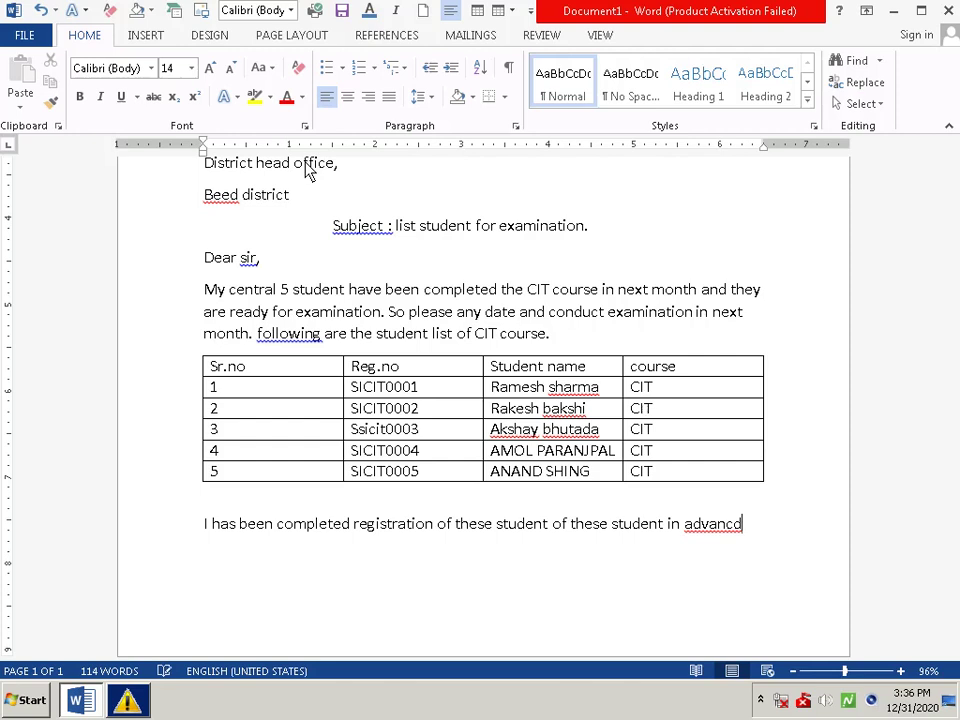
{"action": "type", "text": "e"}
{"action": "type", "text": "d "}
{"action": "type", "text": "an"}
{"action": "type", "text": "d "}
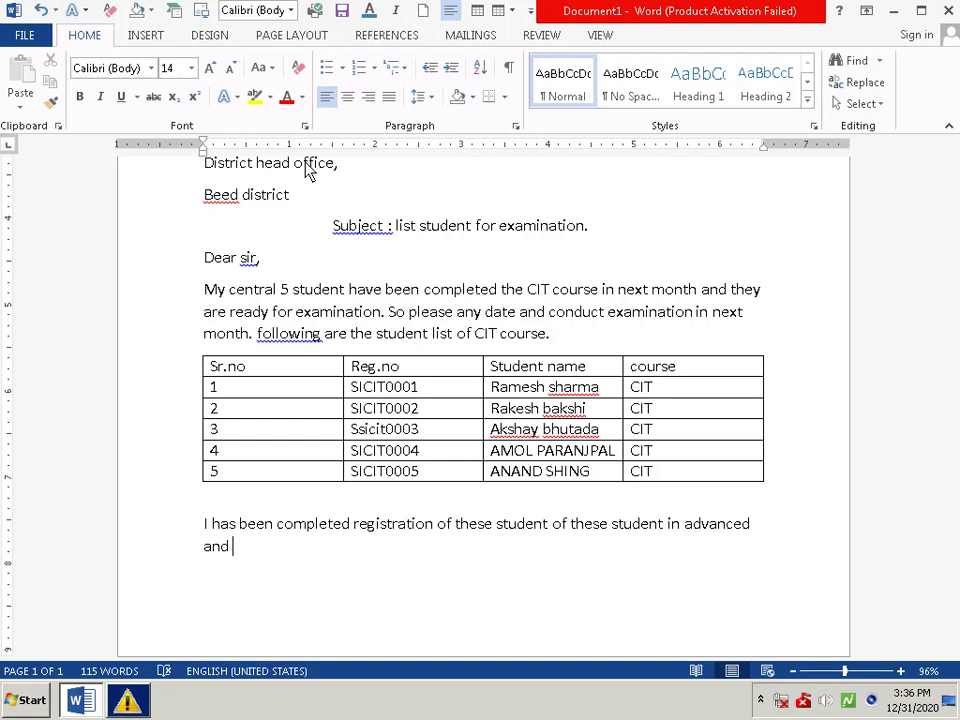
{"action": "type", "text": "sen"}
{"action": "type", "text": "d p"}
{"action": "type", "text": "ay"}
{"action": "type", "text": "me"}
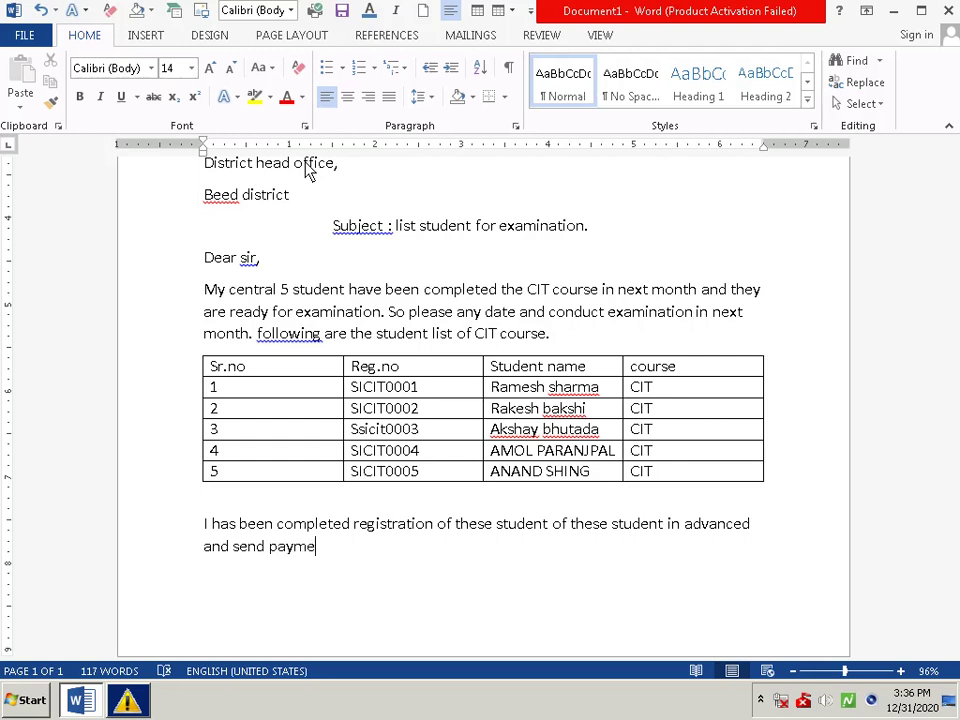
{"action": "type", "text": "nt "}
{"action": "type", "text": "t"}
{"action": "type", "text": "hrou"}
{"action": "type", "text": "g"}
{"action": "type", "text": "h "}
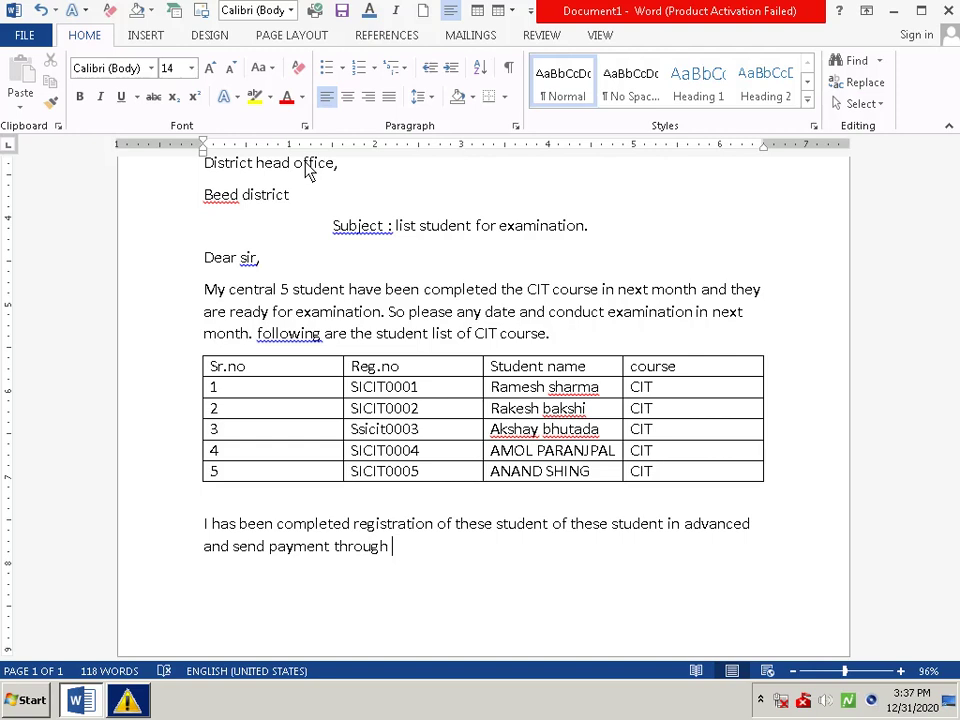
{"action": "type", "text": "net "}
{"action": "type", "text": "ban"}
{"action": "type", "text": "ki"}
{"action": "type", "text": "ng "}
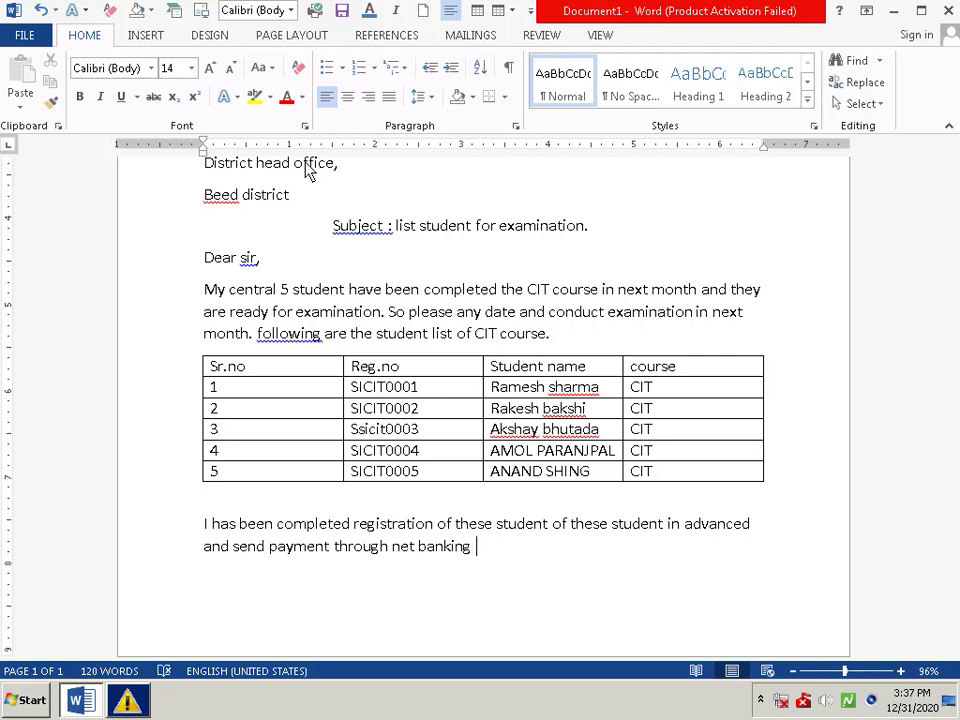
{"action": "type", "text": "on "}
{"action": "type", "text": "date"}
{"action": "type", "text": "d "}
{"action": "type", "text": "0"}
{"action": "type", "text": "1/"}
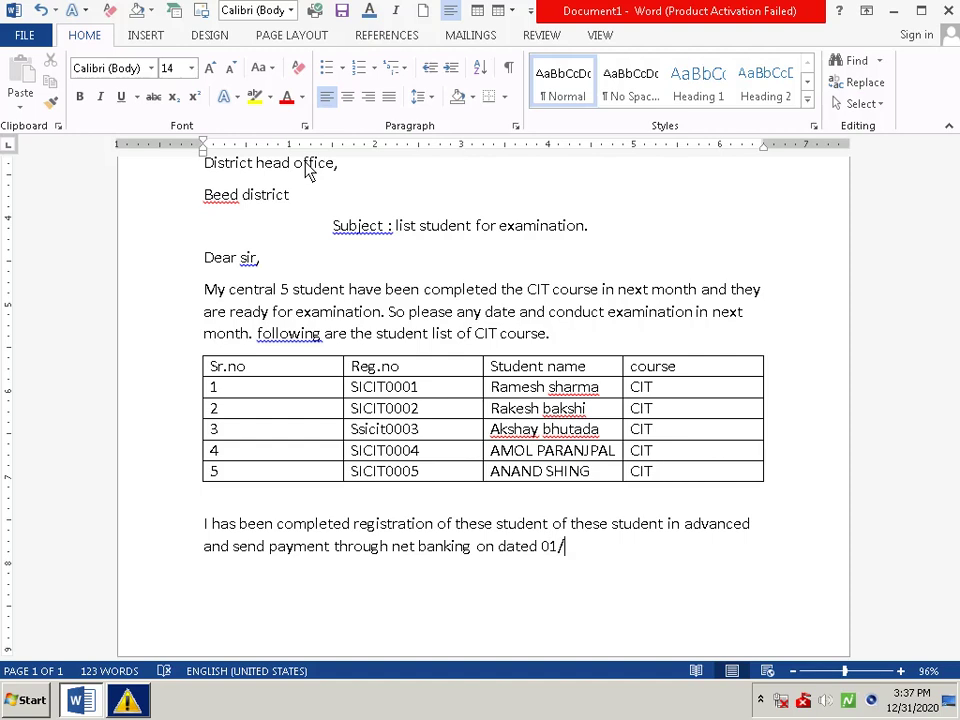
{"action": "type", "text": "01"}
{"action": "type", "text": "/20"}
{"action": "type", "text": "12"}
{"action": "type", "text": ". "}
{"action": "type", "text": "You"}
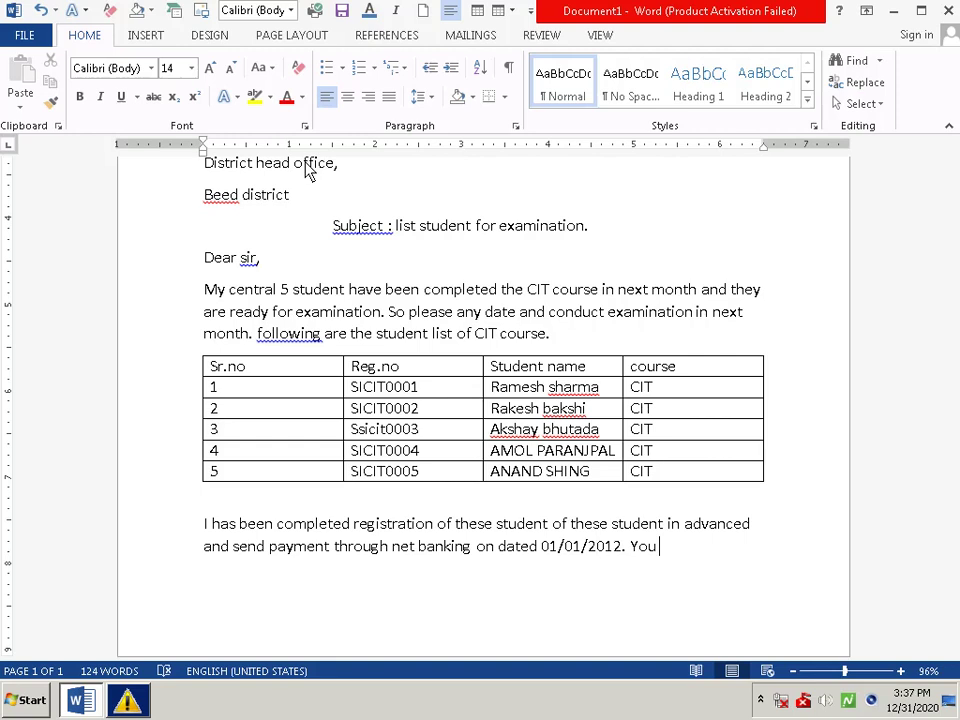
{"action": "type", "text": " can"}
{"action": "type", "text": " co"}
{"action": "type", "text": "nd"}
{"action": "type", "text": "uct "}
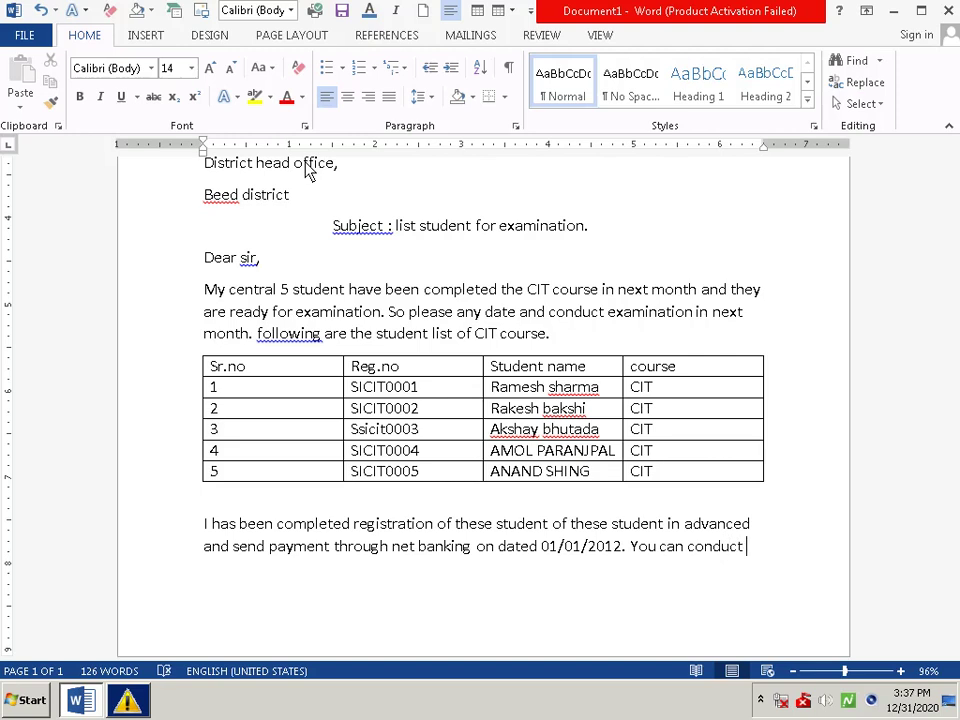
{"action": "type", "text": "e"}
{"action": "type", "text": "xam"}
{"action": "type", "text": " d"}
{"action": "type", "text": "irectly."}
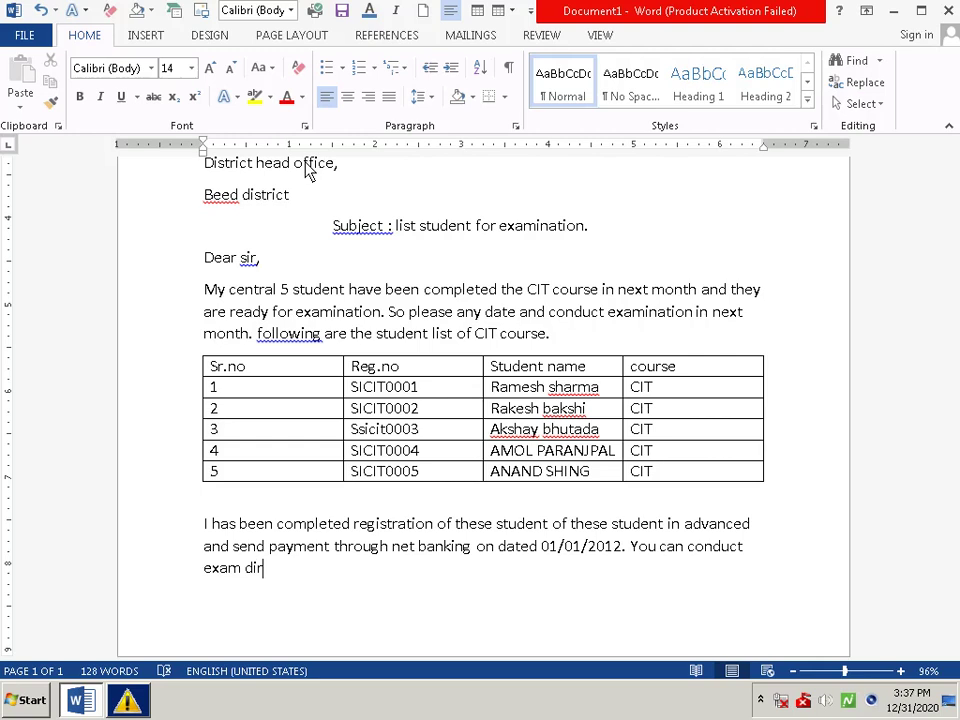
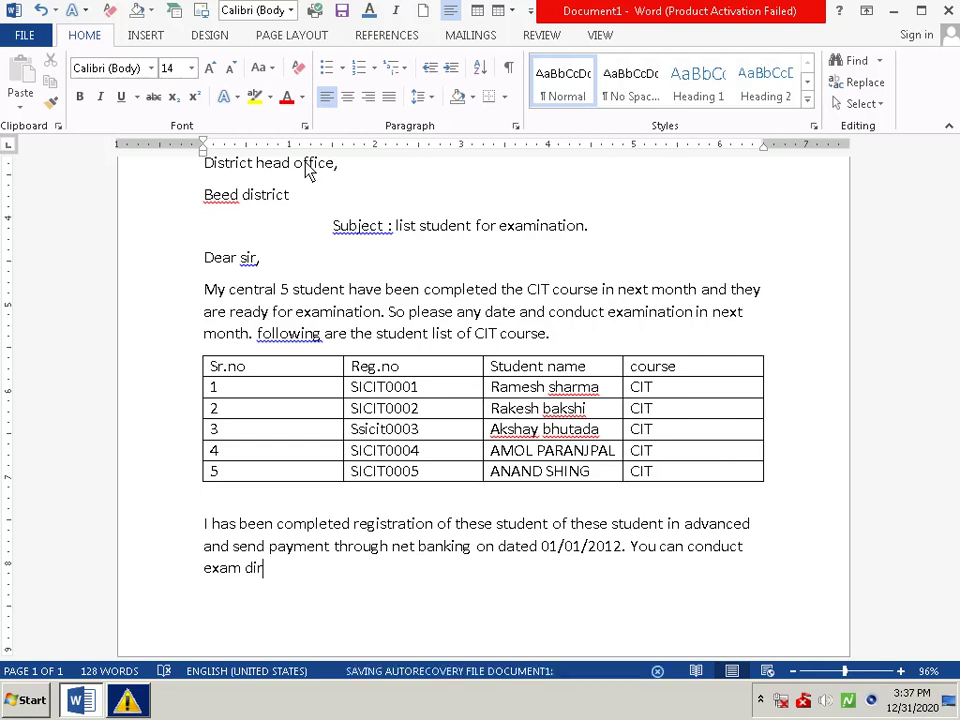
- Complete the net-banking payment sentence (dated 01/01/2012), ending 'You can conduct exam directly.'
{"action": "type", "text": "ect"}
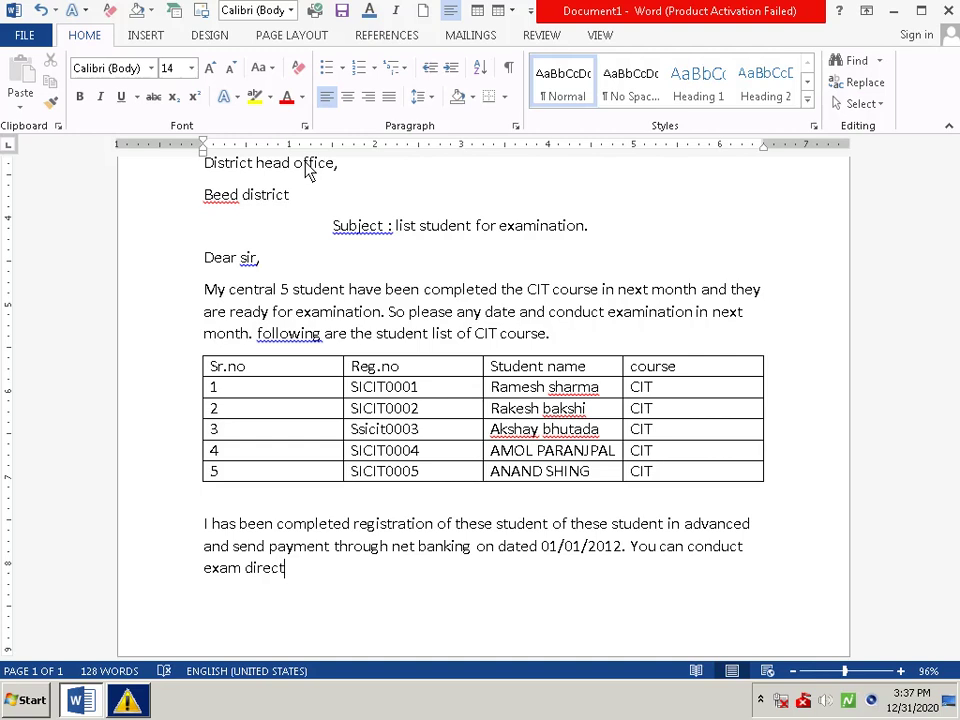
{"action": "type", "text": "ly"}
{"action": "type", "text": "."}
{"action": "key", "text": "Return"}
{"action": "key", "text": "Return"}
{"action": "key", "text": "Return"}
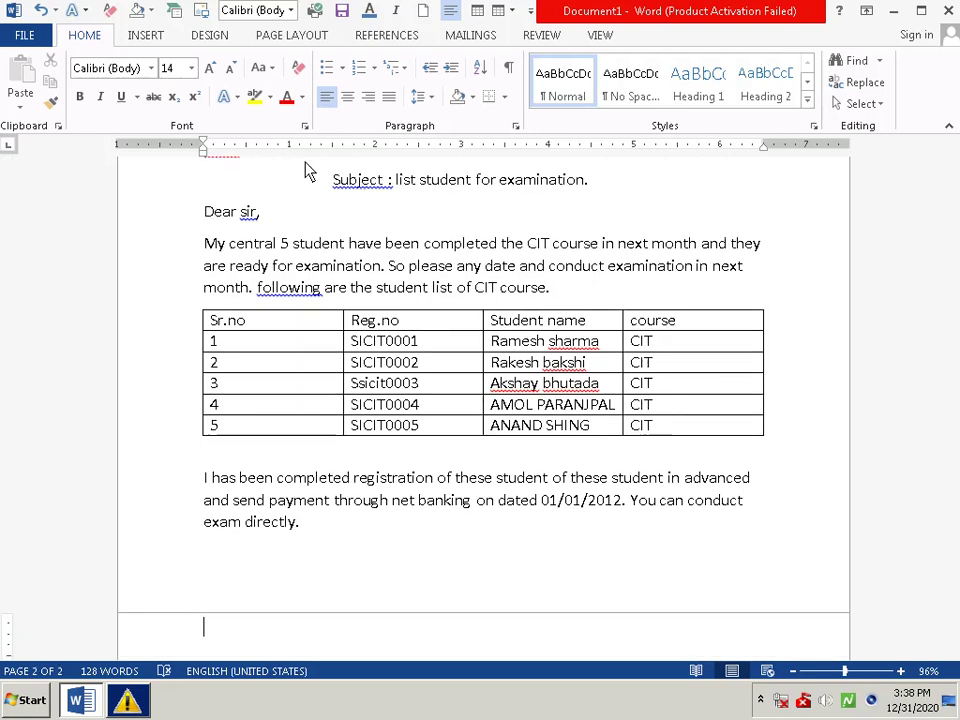
{"action": "key", "text": "BackSpace"}
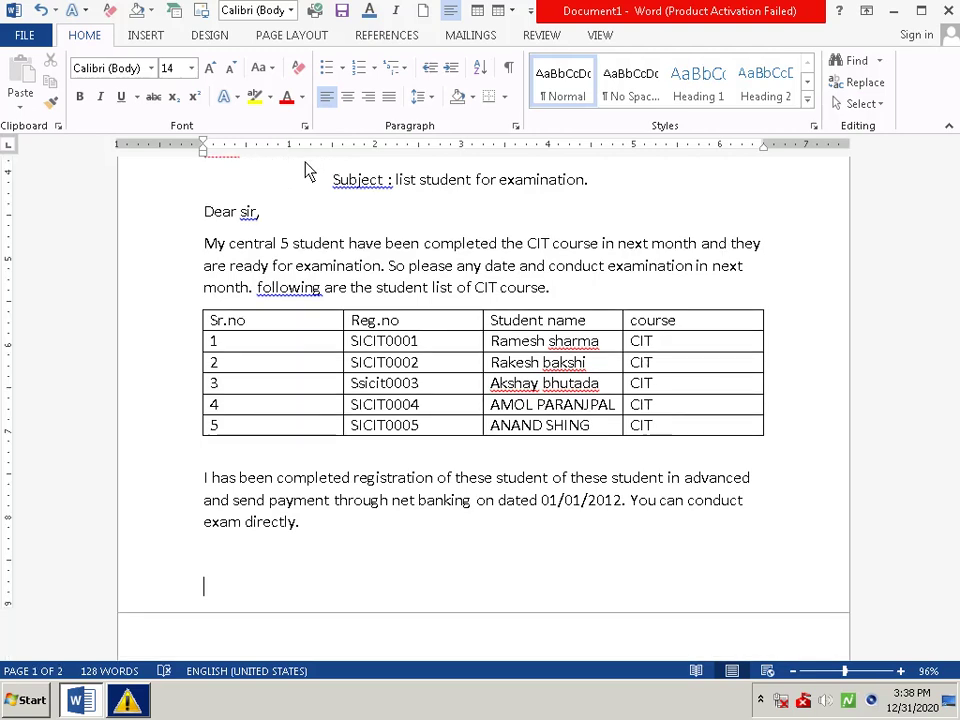
- Type 'Thank you' with 'your's faithfully' tabbed to the right below the last paragraph
{"action": "key", "text": "BackSpace"}
{"action": "type", "text": "t"}
{"action": "type", "text": "han"}
{"action": "type", "text": "k "}
{"action": "type", "text": "you"}
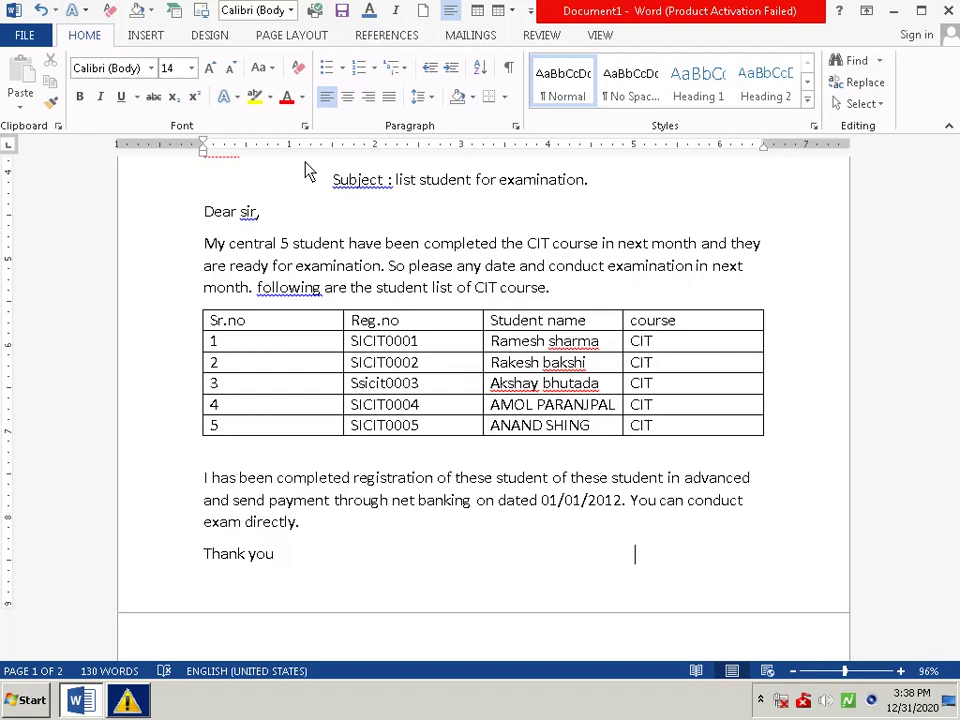
{"action": "type", "text": "                                                                                    yo"}
{"action": "type", "text": "u"}
{"action": "type", "text": "r"}
{"action": "type", "text": "'s "}
{"action": "type", "text": "fa"}
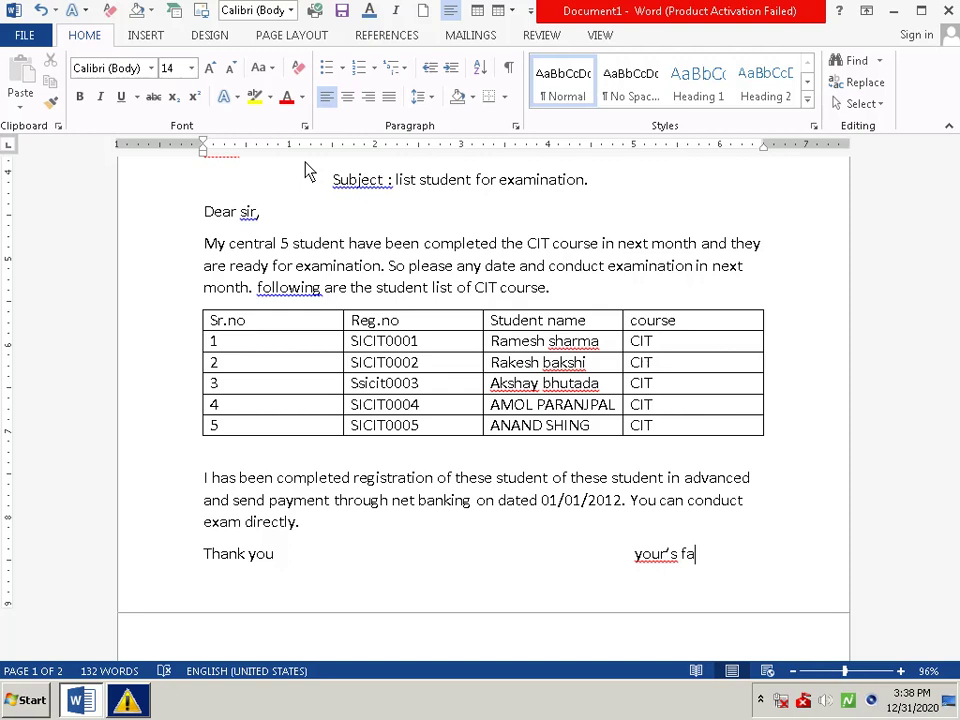
{"action": "type", "text": "it"}
{"action": "type", "text": "h"}
{"action": "type", "text": "full"}
{"action": "type", "text": "y"}
- Add 'Co-ordinator' on the next line, tabbed under 'your's faithfully'
{"action": "key", "text": "shift+Home"}
{"action": "double_click", "coordinate": [630, 594]}
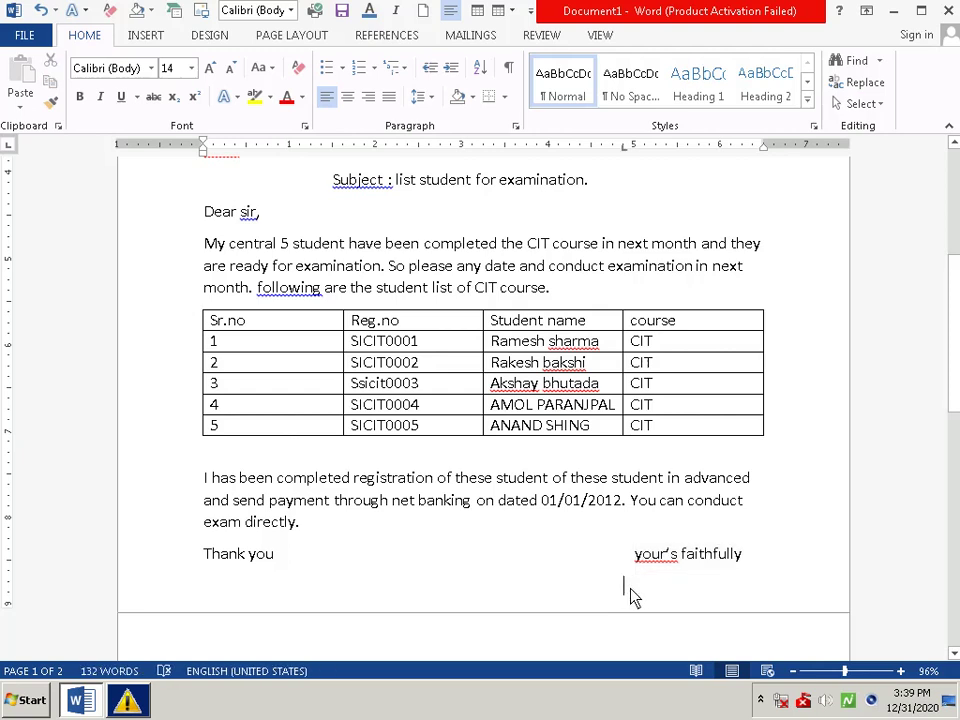
{"action": "key", "text": "BackSpace"}
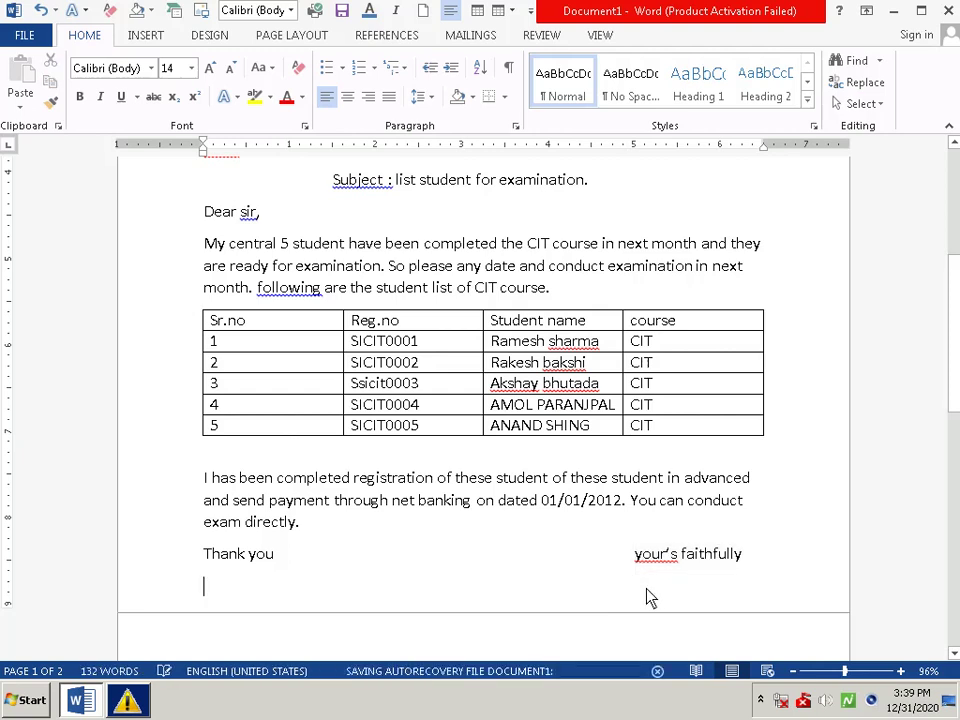
{"action": "type", "text": "co"}
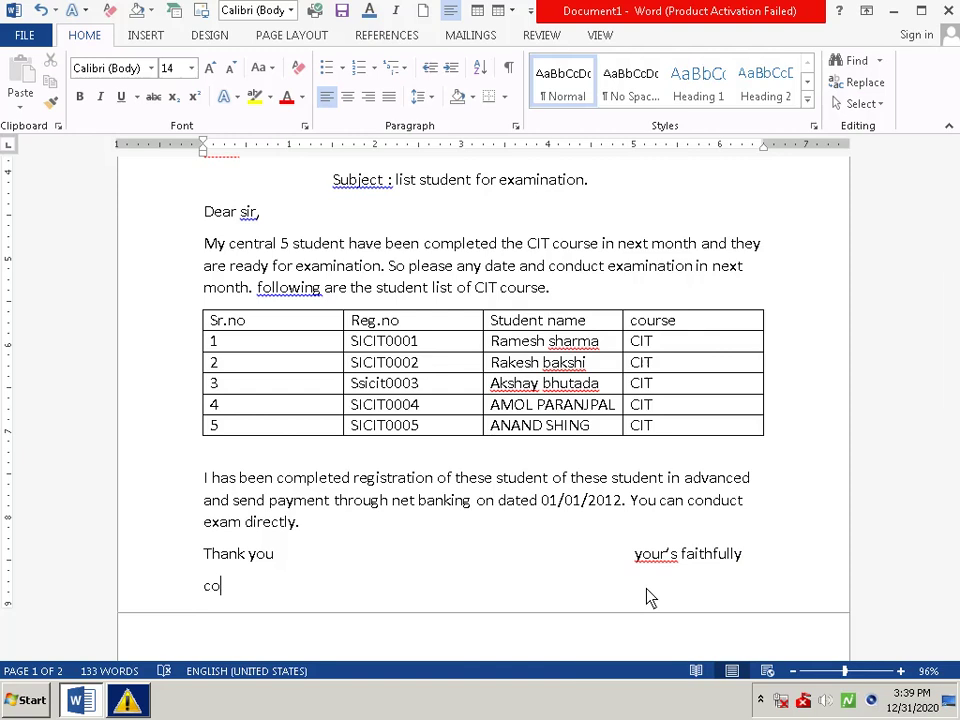
{"action": "key", "text": "BackSpace"}
{"action": "key", "text": "BackSpace"}
{"action": "key", "text": "Tab"}
{"action": "key", "text": "Tab"}
{"action": "key", "text": "Tab"}
{"action": "key", "text": "Tab"}
{"action": "key", "text": "Tab"}
{"action": "key", "text": "Tab"}
{"action": "key", "text": "Tab"}
{"action": "key", "text": "Tab"}
{"action": "key", "text": "Tab"}
{"action": "key", "text": "Tab"}
{"action": "type", "text": "c"}
{"action": "type", "text": "-"}
{"action": "type", "text": "or"}
{"action": "type", "text": "di"}
{"action": "type", "text": "nat"}
{"action": "type", "text": "or"}
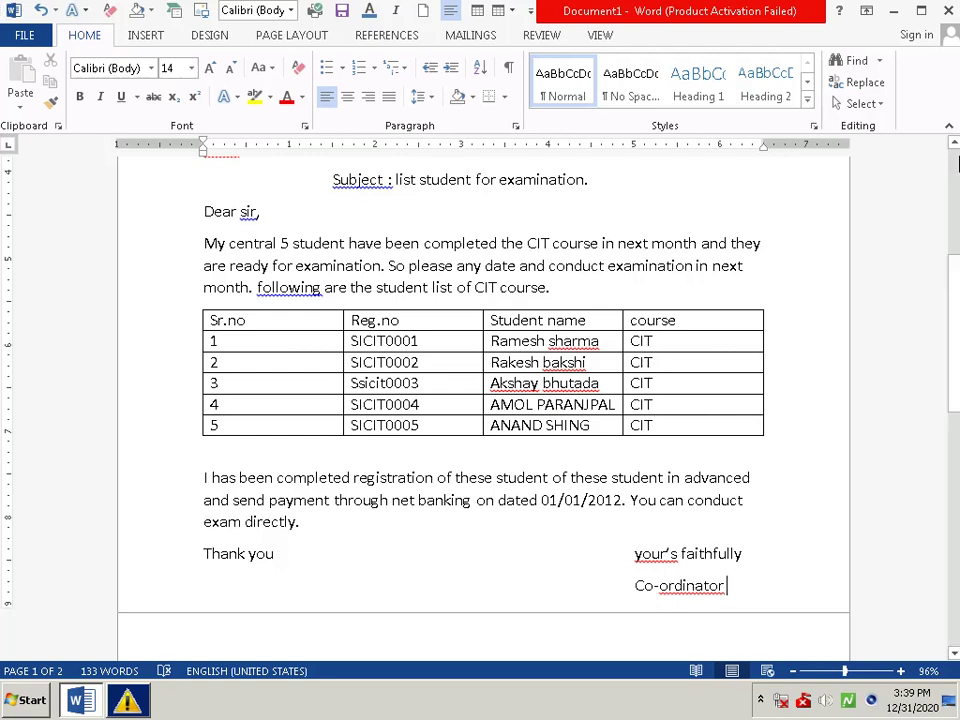
- Move 'SHREE INFOTECH' onto the centred line at the top of the letterhead
{"action": "left_click", "coordinate": [954, 146]}
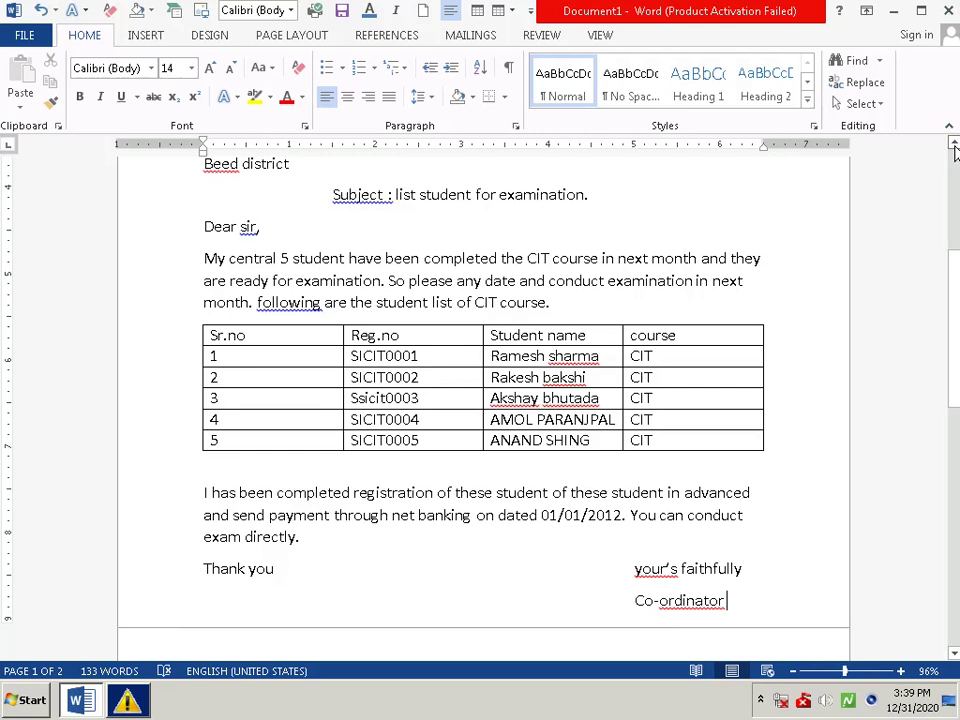
{"action": "left_click", "coordinate": [954, 146]}
{"action": "left_click", "coordinate": [954, 146]}
{"action": "left_click", "coordinate": [954, 146]}
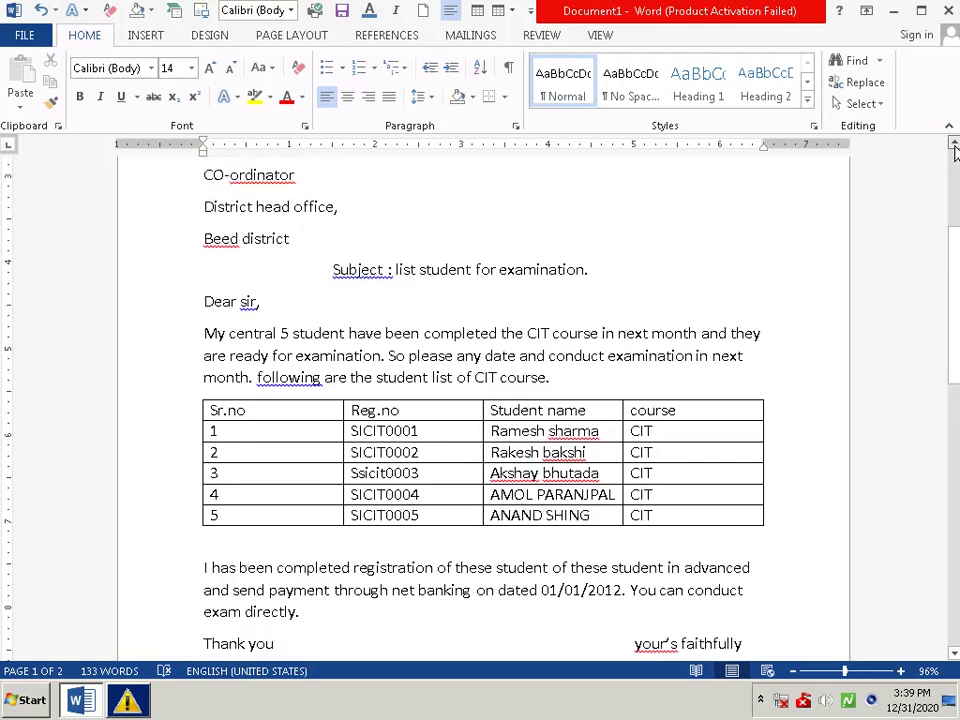
{"action": "left_click", "coordinate": [954, 146]}
{"action": "left_click", "coordinate": [954, 146]}
{"action": "left_click", "coordinate": [954, 146]}
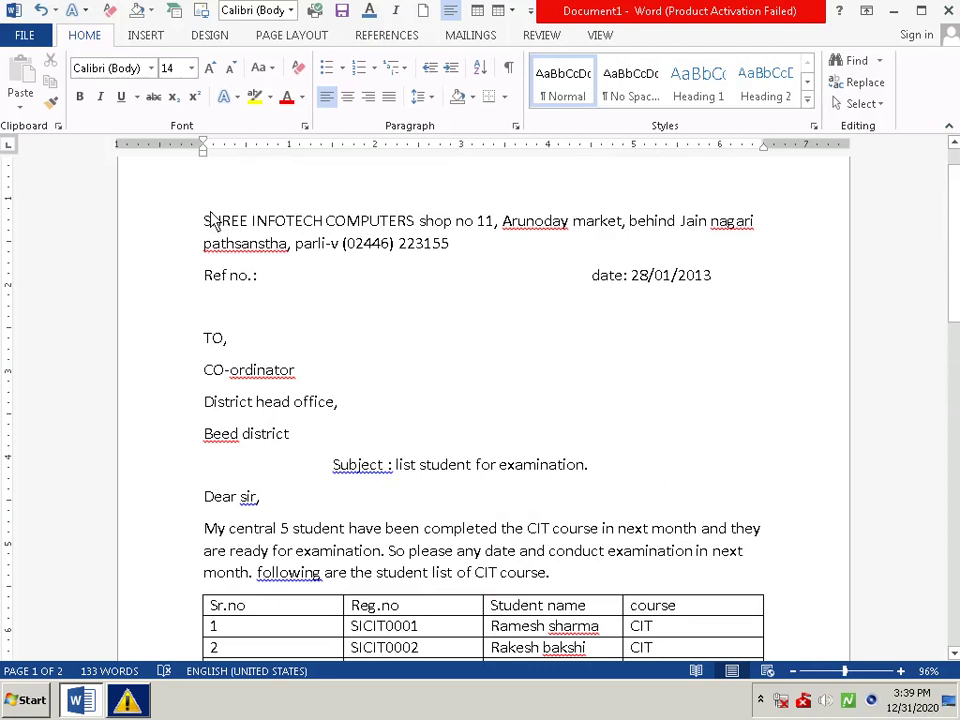
{"action": "left_click_drag", "start_coordinate": [203, 224], "coordinate": [323, 222]}
{"action": "key", "text": "Left"}
{"action": "key", "text": "F2"}
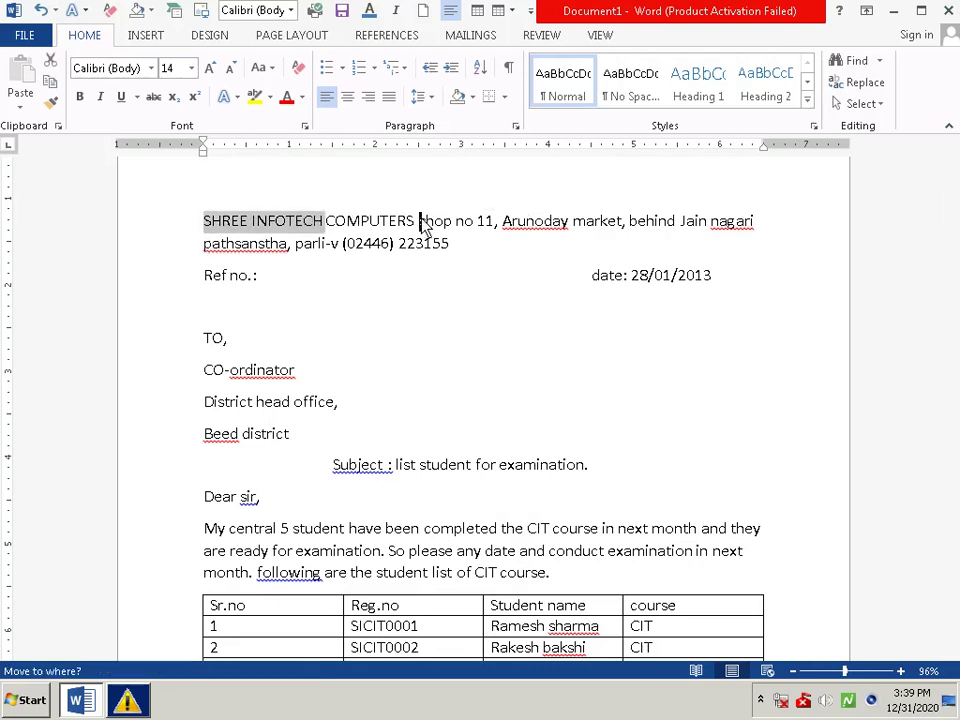
{"action": "key", "text": "Return"}
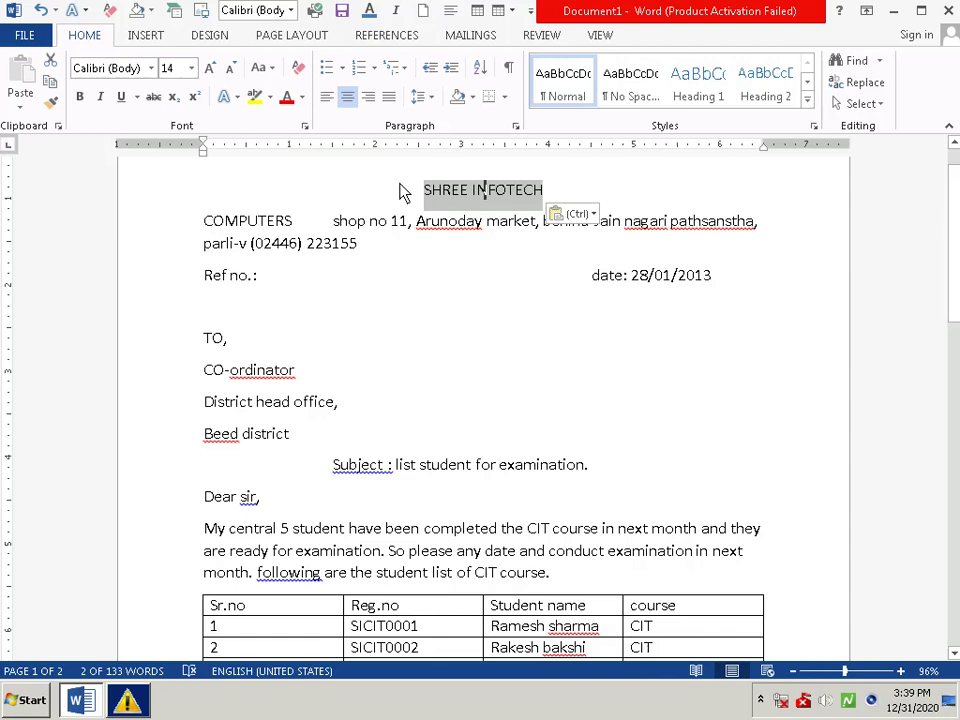
- Insert an empty line below the heading and select the first address line
{"action": "left_click", "coordinate": [556, 197]}
{"action": "key", "text": "Return"}
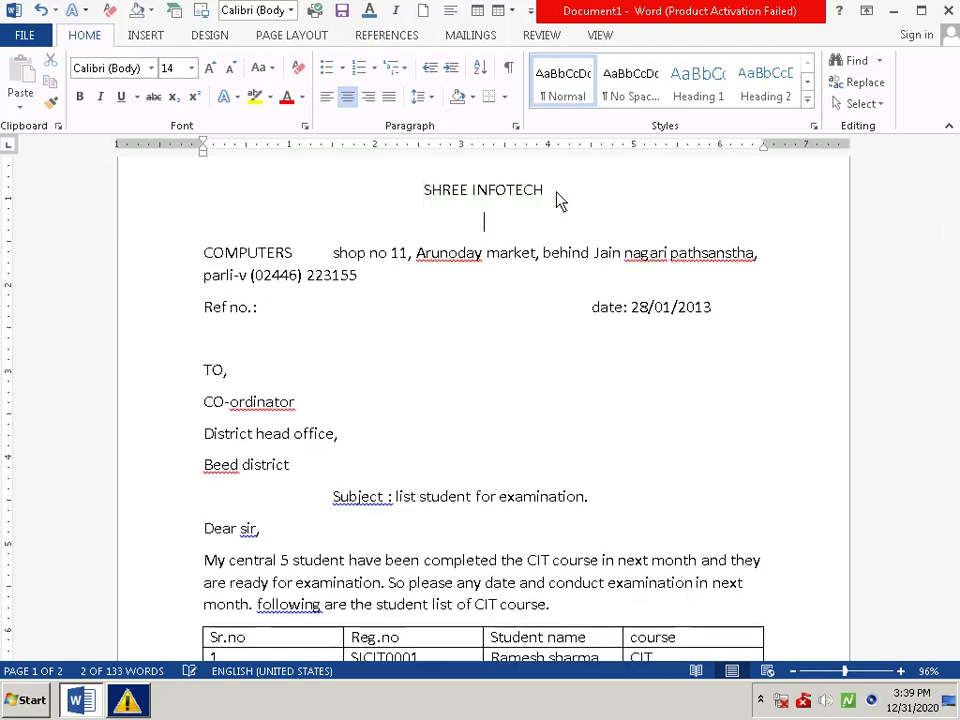
{"action": "left_click_drag", "start_coordinate": [198, 257], "coordinate": [452, 258]}
{"action": "left_click", "coordinate": [200, 283]}
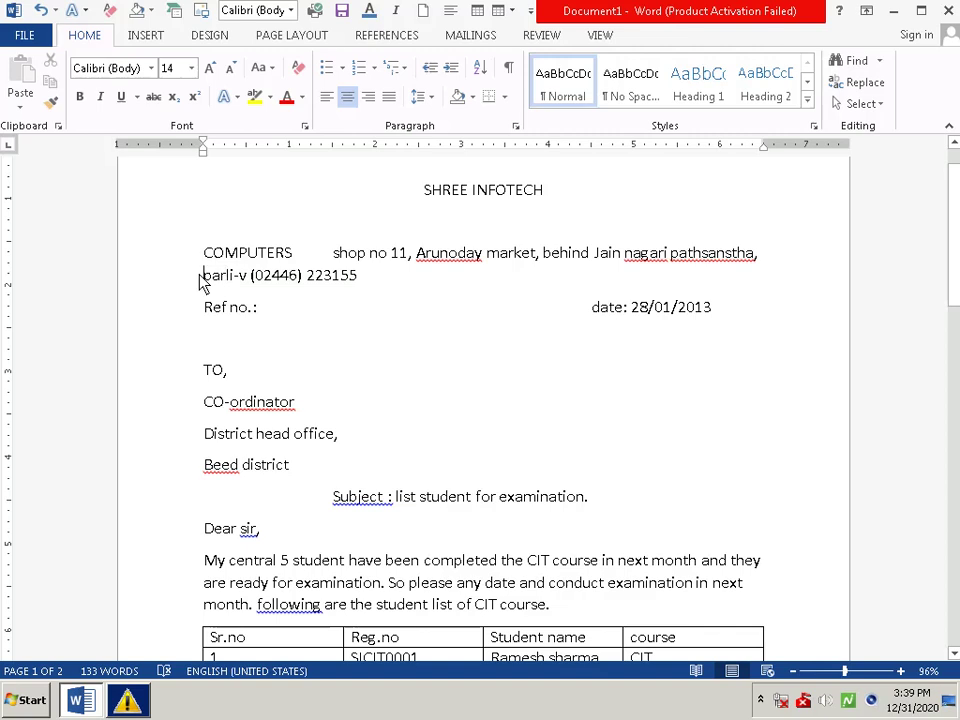
{"action": "key", "text": "shift+Up"}
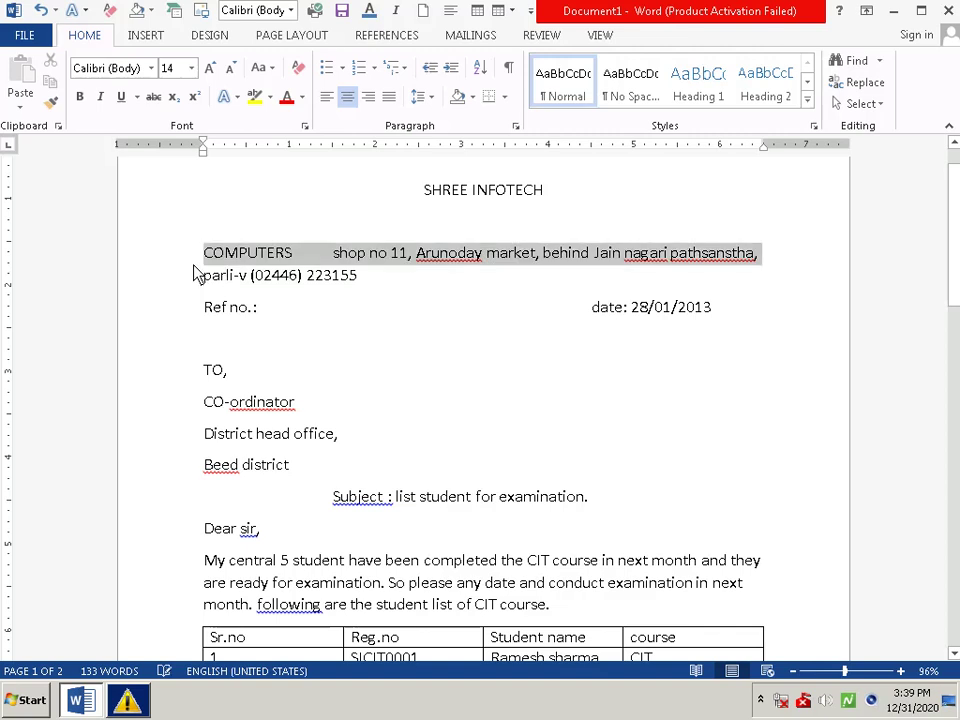
- Align the SHREE INFOTECH heading to the left margin using Ctrl+J
{"action": "left_click_drag", "start_coordinate": [426, 189], "coordinate": [717, 285]}
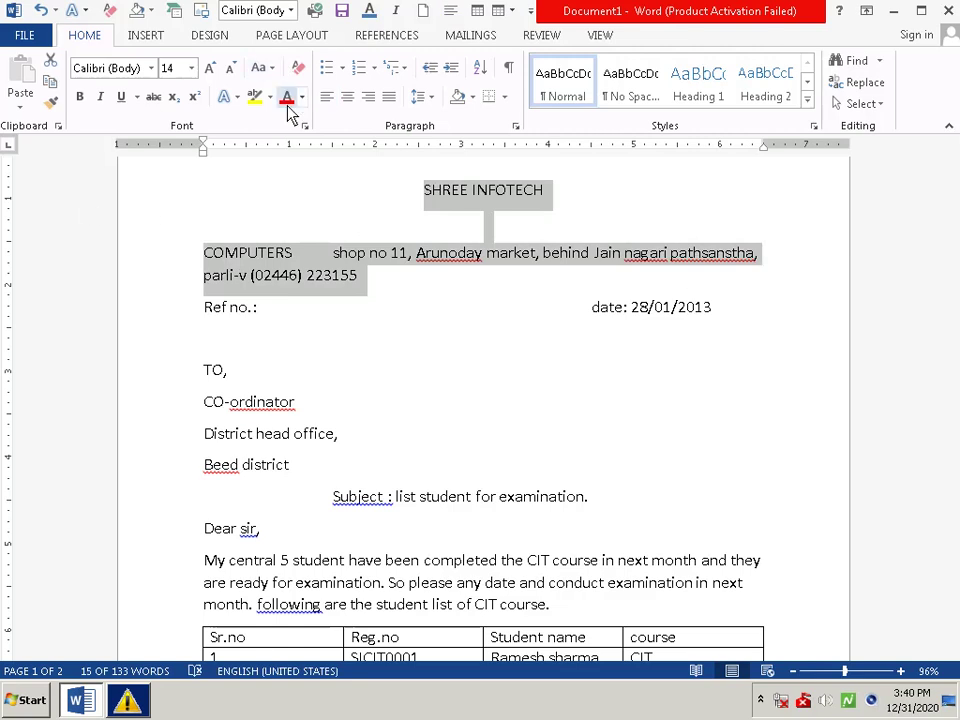
{"action": "left_click", "coordinate": [237, 99]}
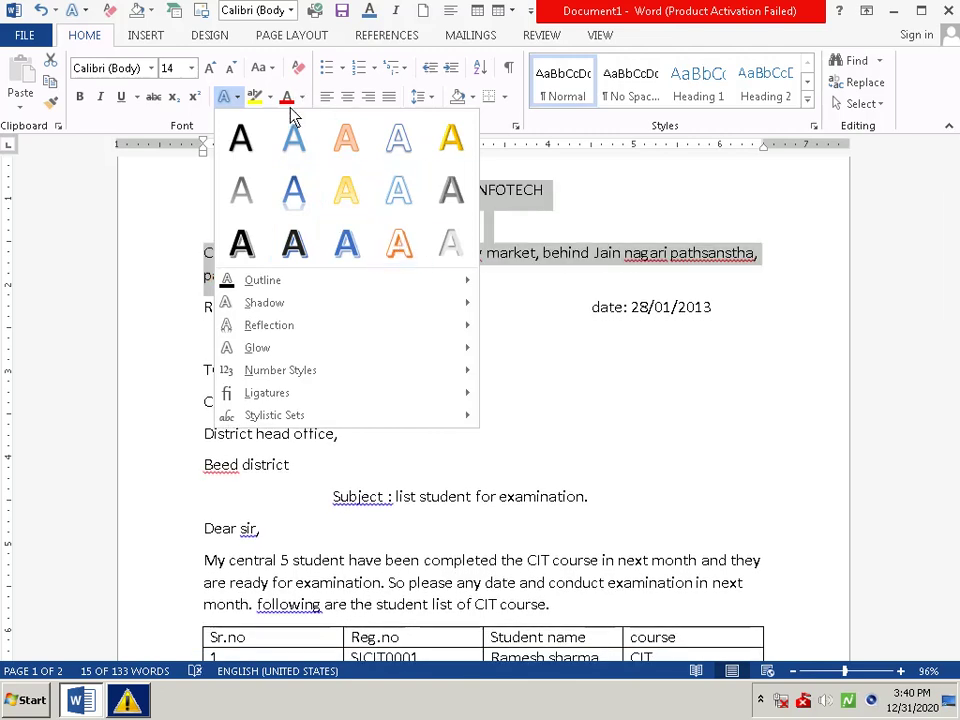
{"action": "left_click", "coordinate": [557, 204]}
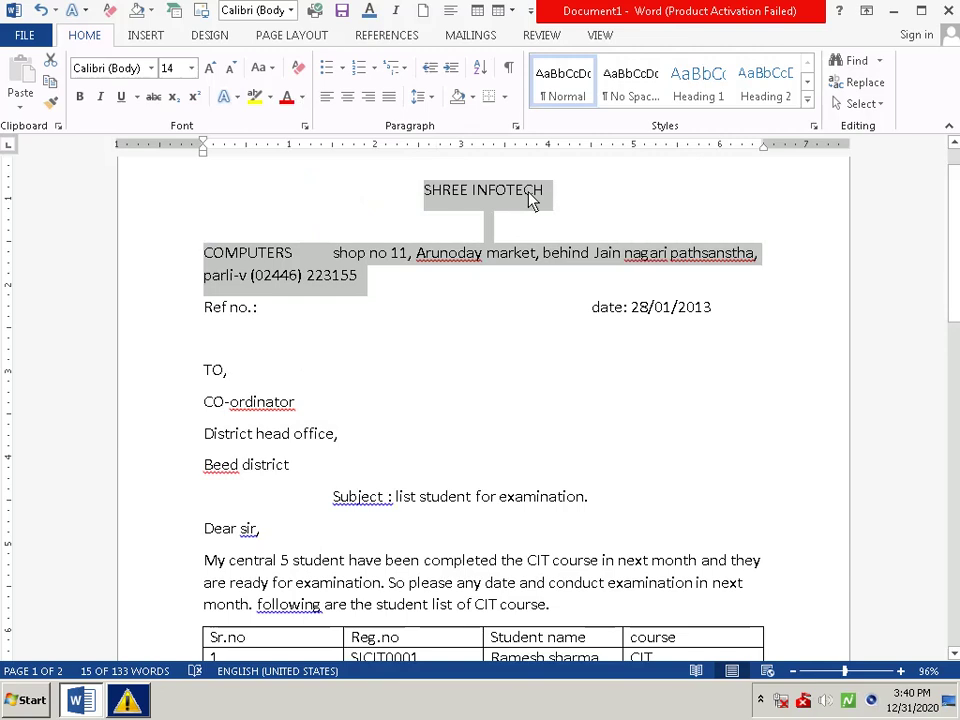
{"action": "left_click", "coordinate": [537, 193]}
{"action": "left_click", "coordinate": [550, 194]}
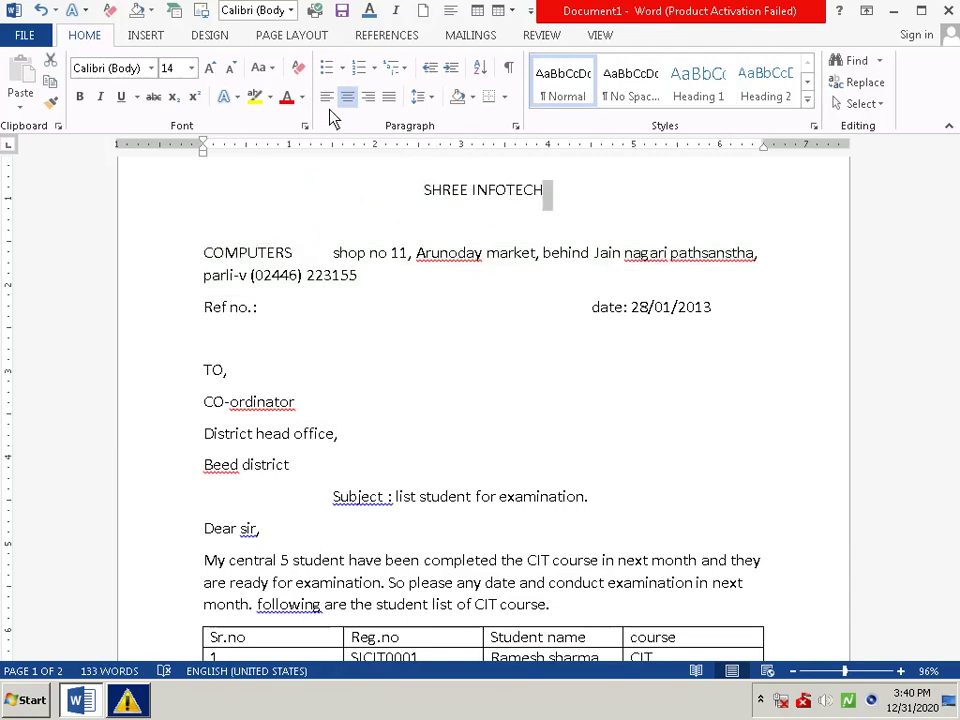
{"action": "key", "text": "ctrl+j"}
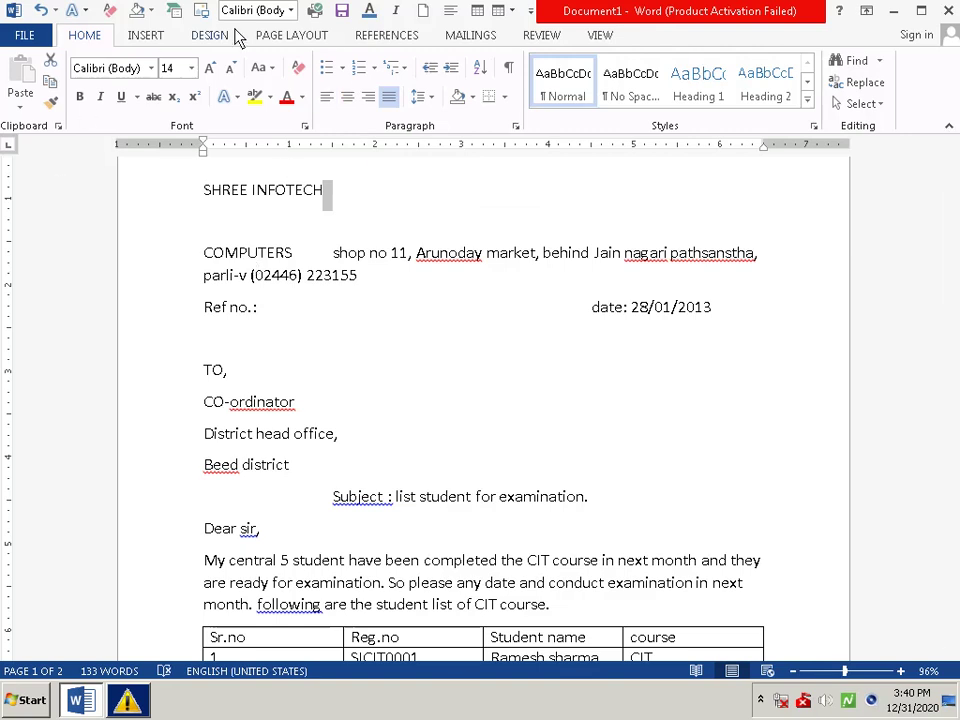
{"action": "scroll", "coordinate": [248, 531], "scroll_direction": "up", "scroll_amount": 1}
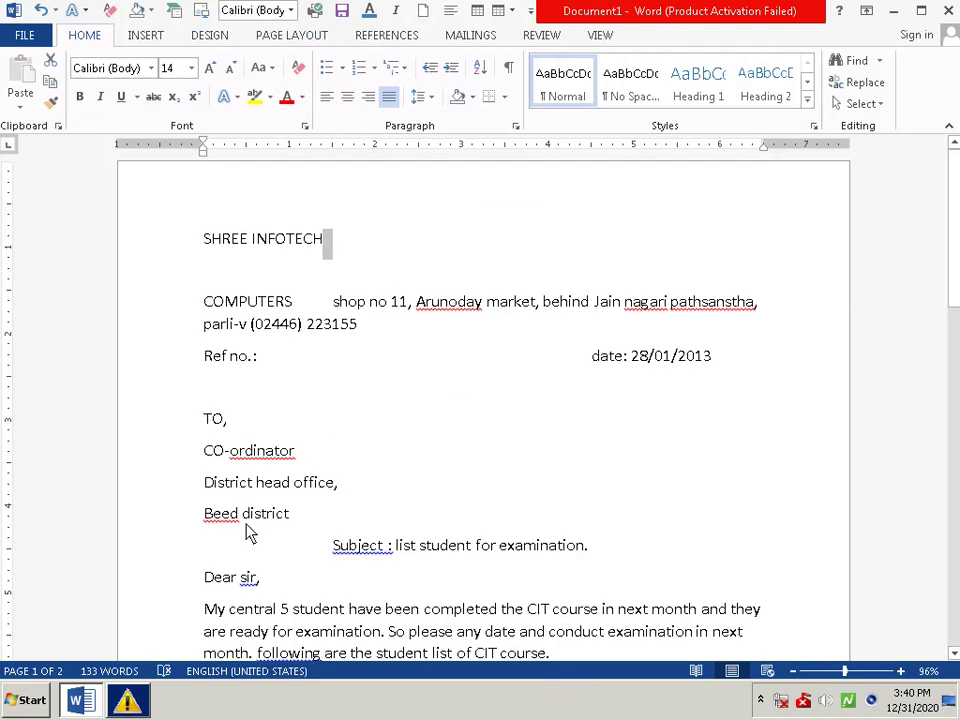
{"action": "scroll", "coordinate": [248, 532], "scroll_direction": "down", "scroll_amount": 4}
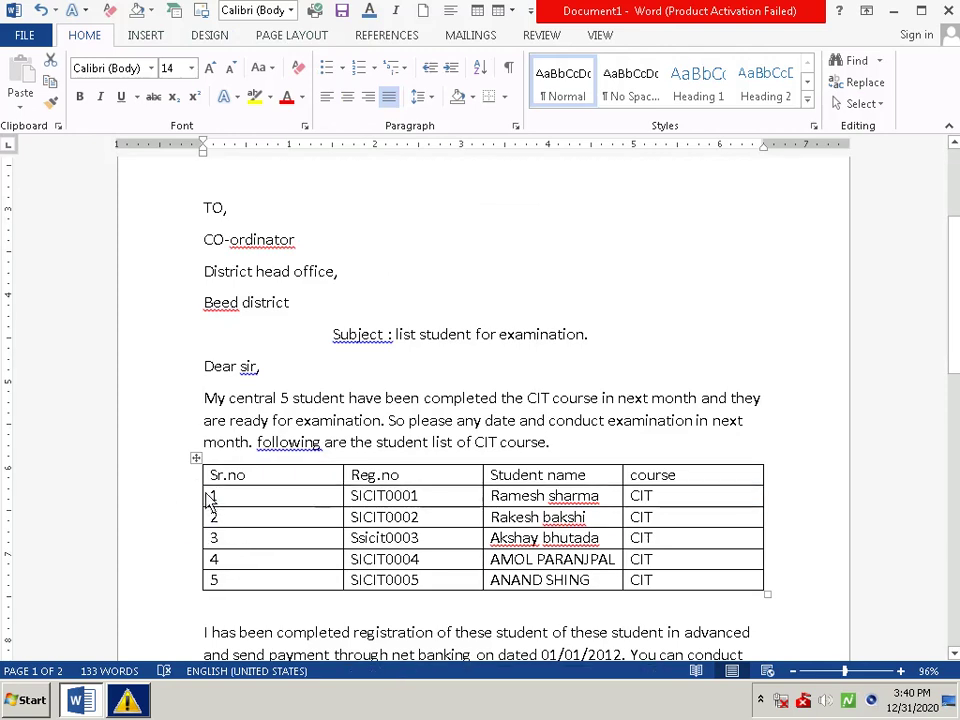
- Apply a grey text highlight to the end of the SHREE INFOTECH line
{"action": "key", "text": "ctrl+Home"}
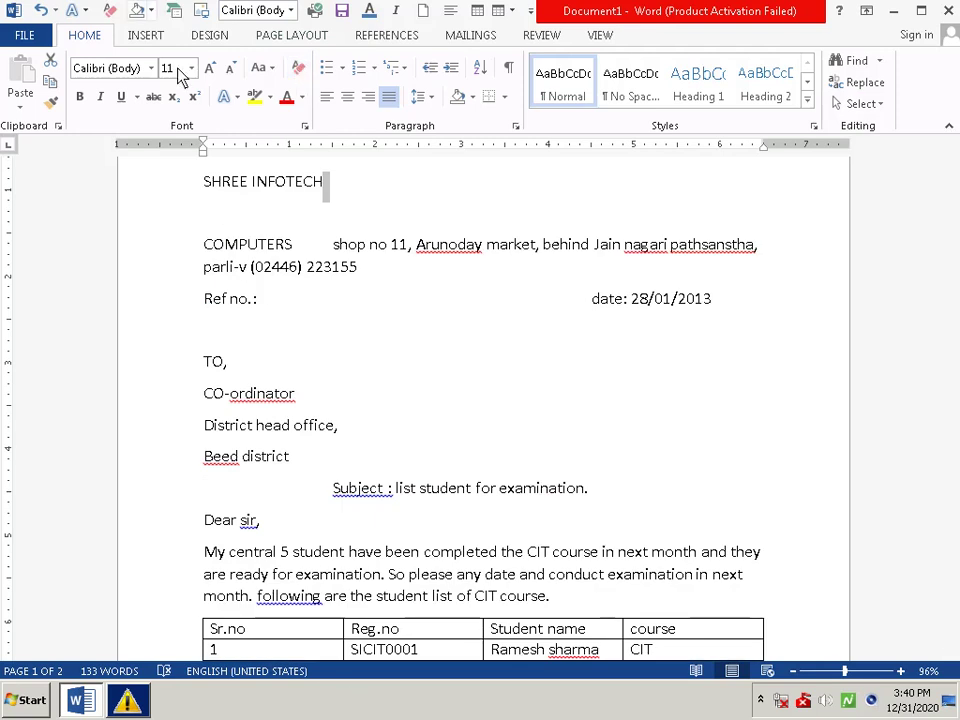
{"action": "left_click", "coordinate": [147, 36]}
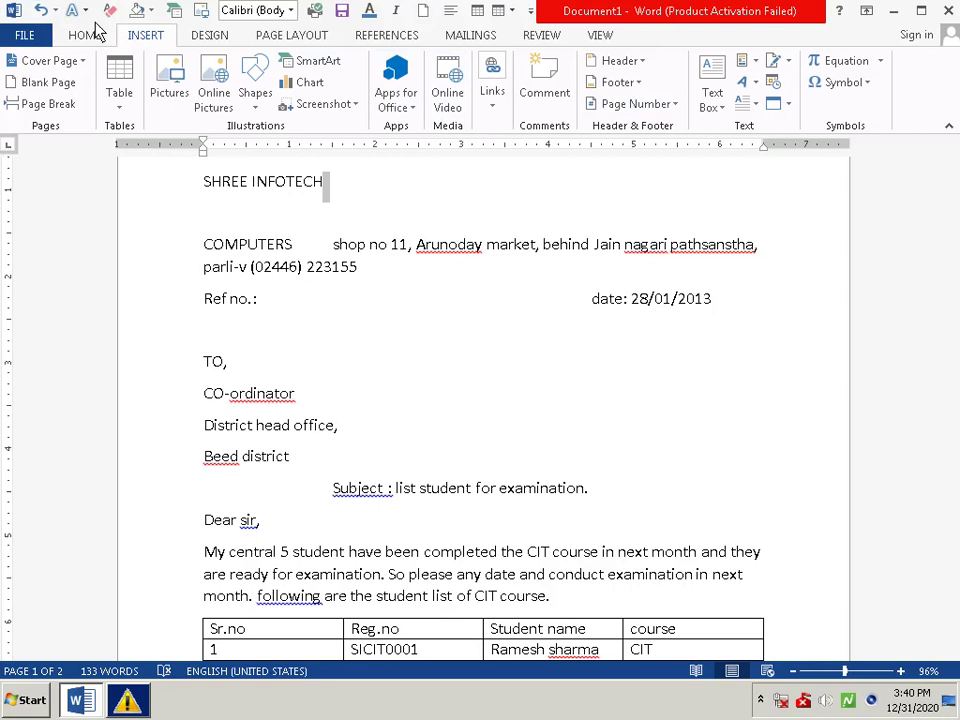
{"action": "left_click", "coordinate": [198, 40]}
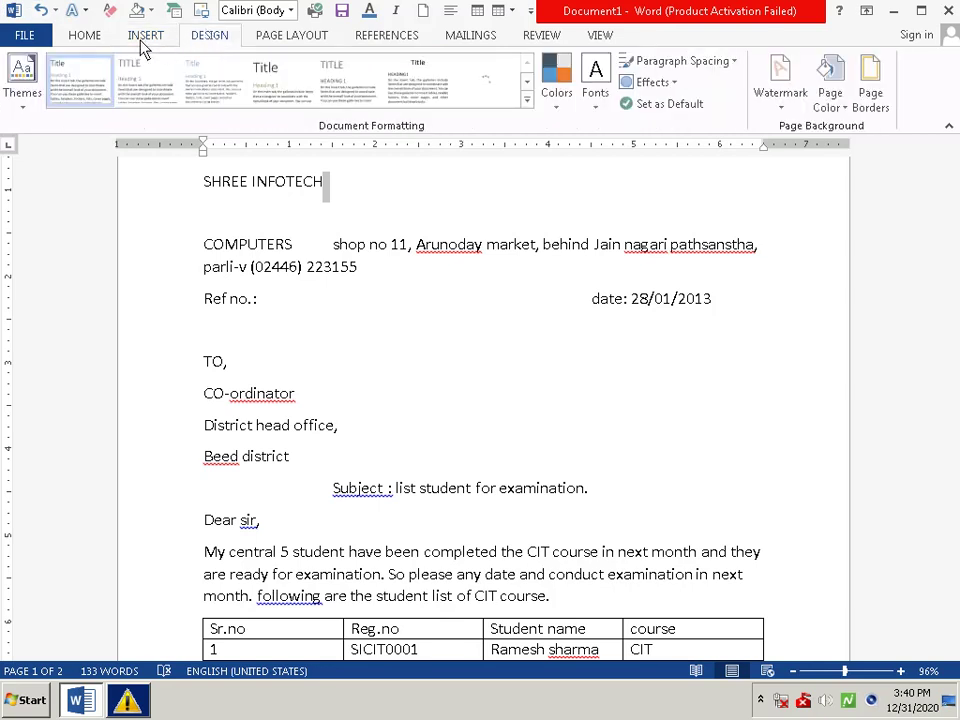
{"action": "left_click", "coordinate": [100, 35]}
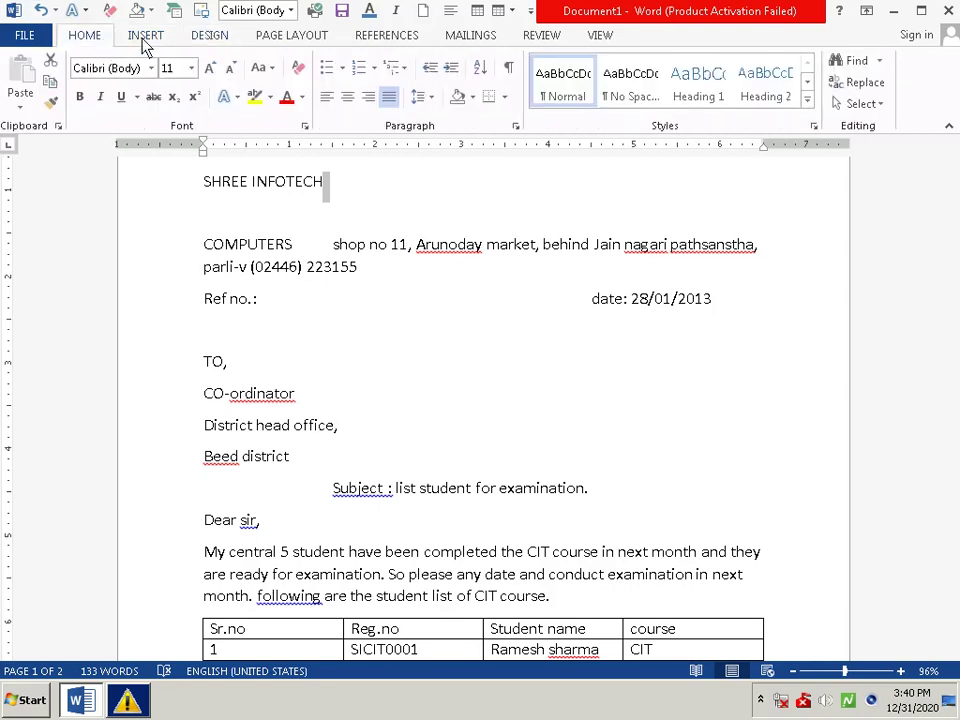
{"action": "left_click", "coordinate": [269, 97]}
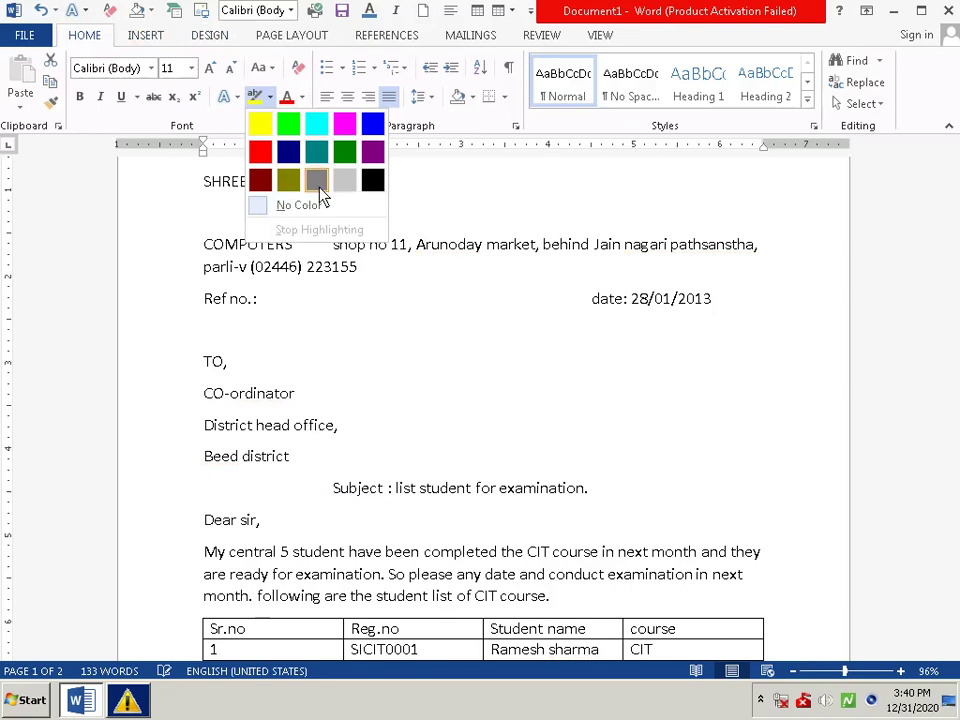
{"action": "left_click", "coordinate": [344, 179]}
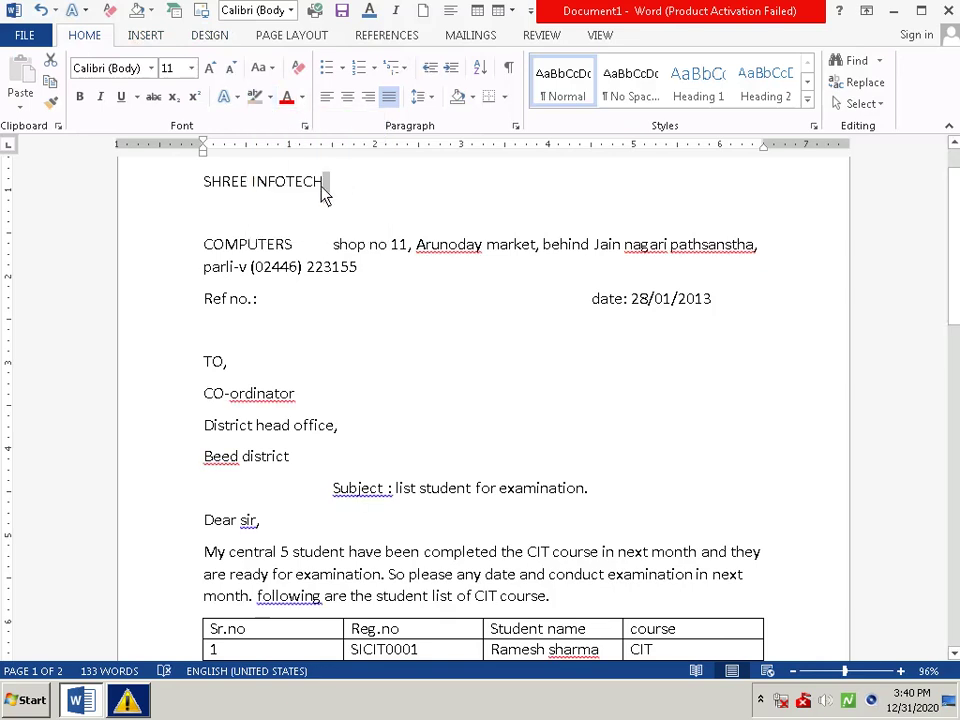
{"action": "scroll", "coordinate": [277, 415], "scroll_direction": "up", "scroll_amount": 1}
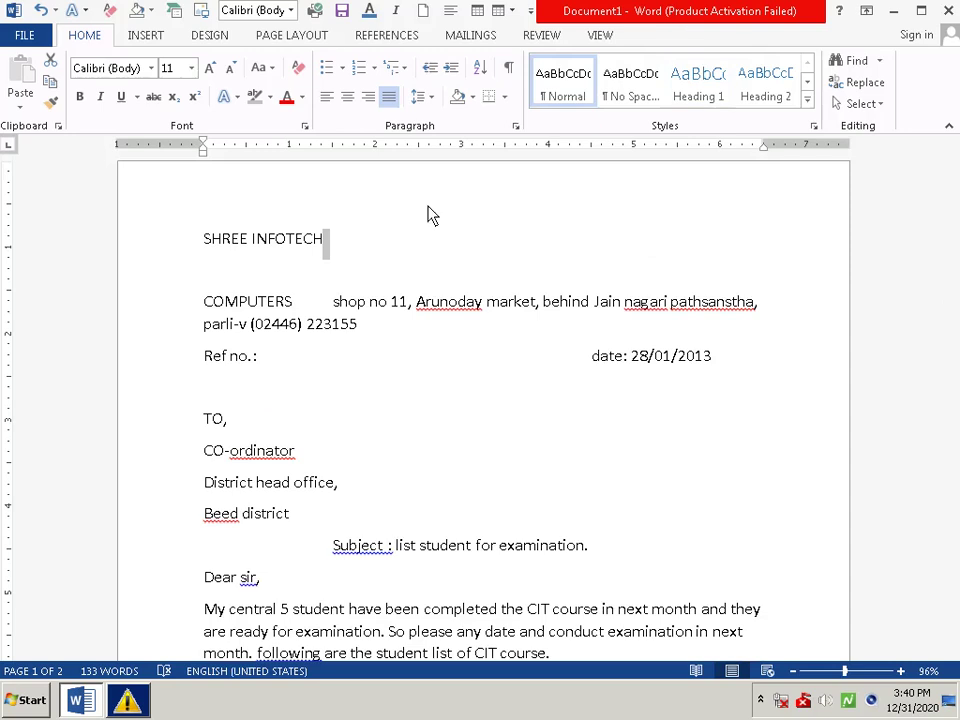
{"action": "scroll", "coordinate": [697, 605], "scroll_direction": "down", "scroll_amount": 4}
{"action": "scroll", "coordinate": [700, 640], "scroll_direction": "down", "scroll_amount": 3}
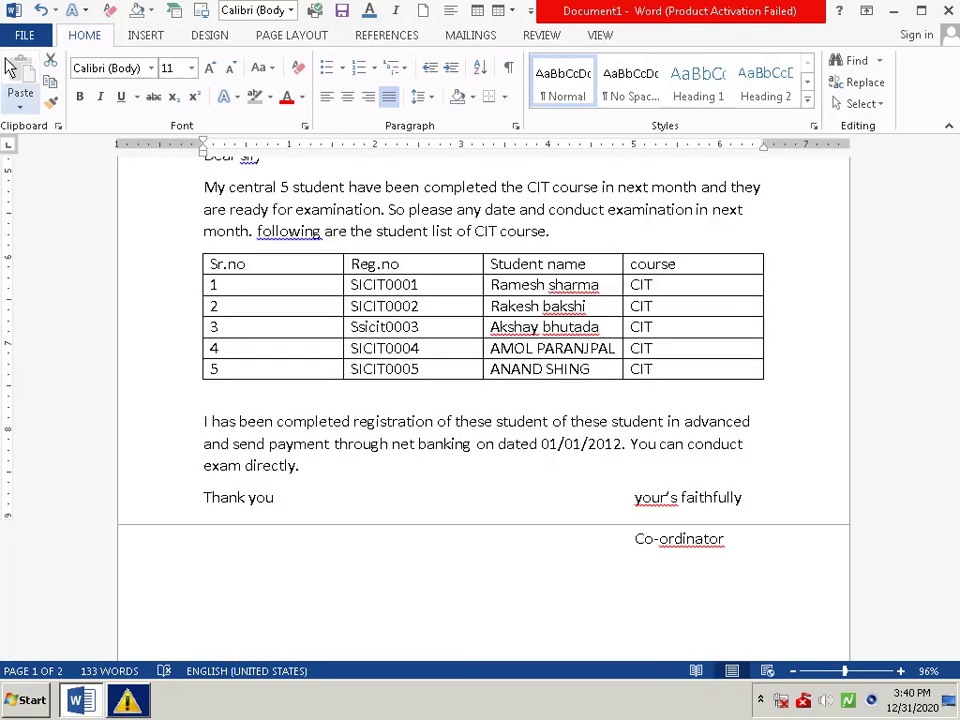
- Apply light blue paragraph shading across the full SHREE INFOTECH line
{"action": "left_click", "coordinate": [473, 97]}
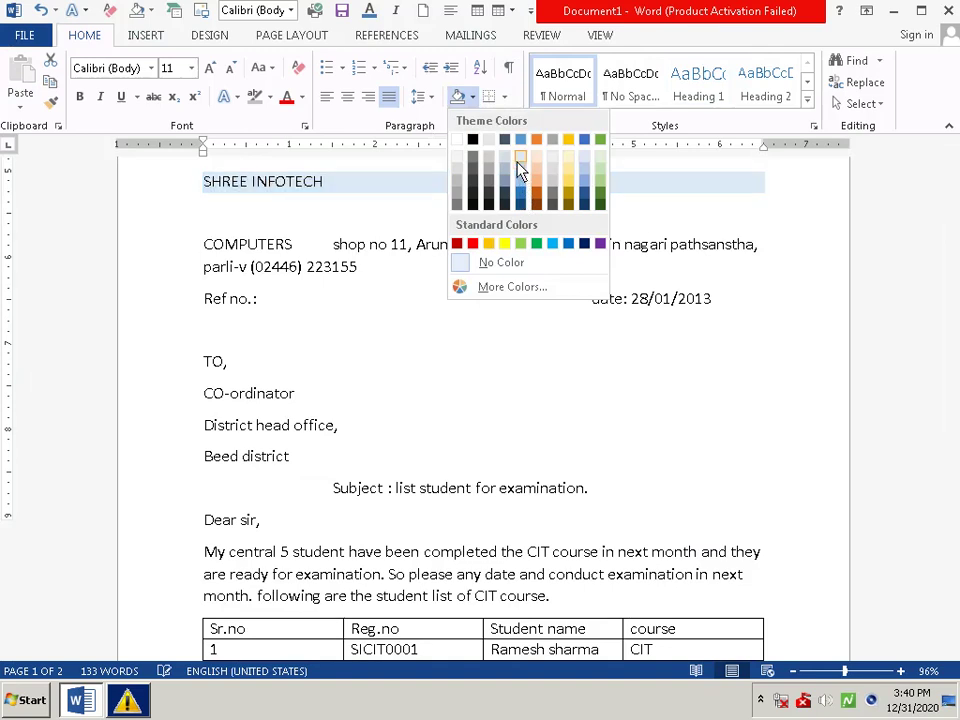
{"action": "left_click", "coordinate": [520, 159]}
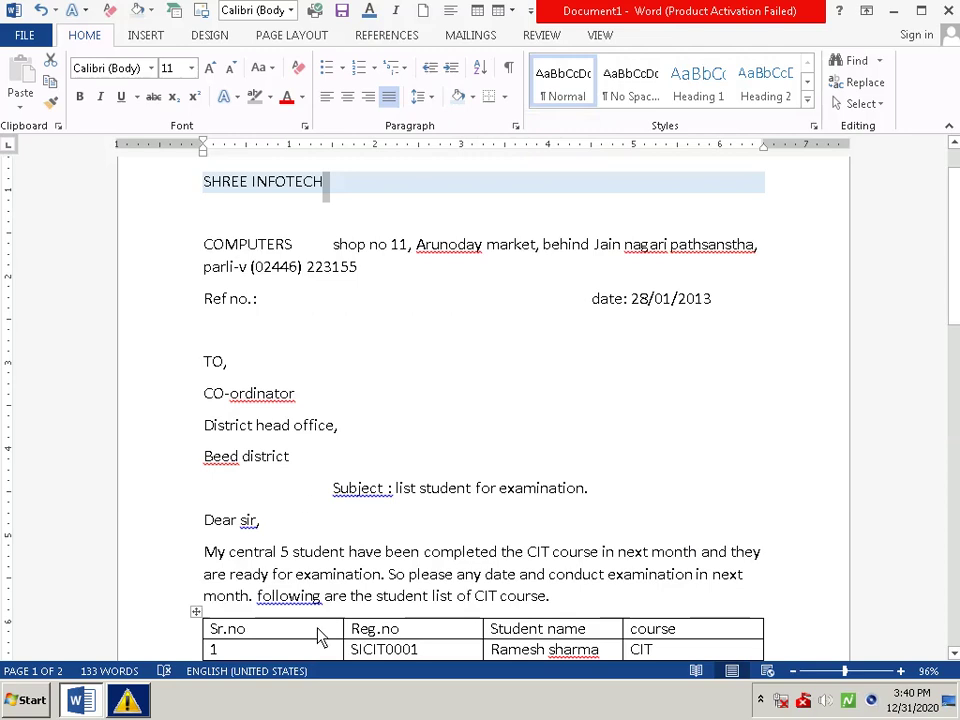
{"action": "scroll", "coordinate": [317, 636], "scroll_direction": "up", "scroll_amount": 1}
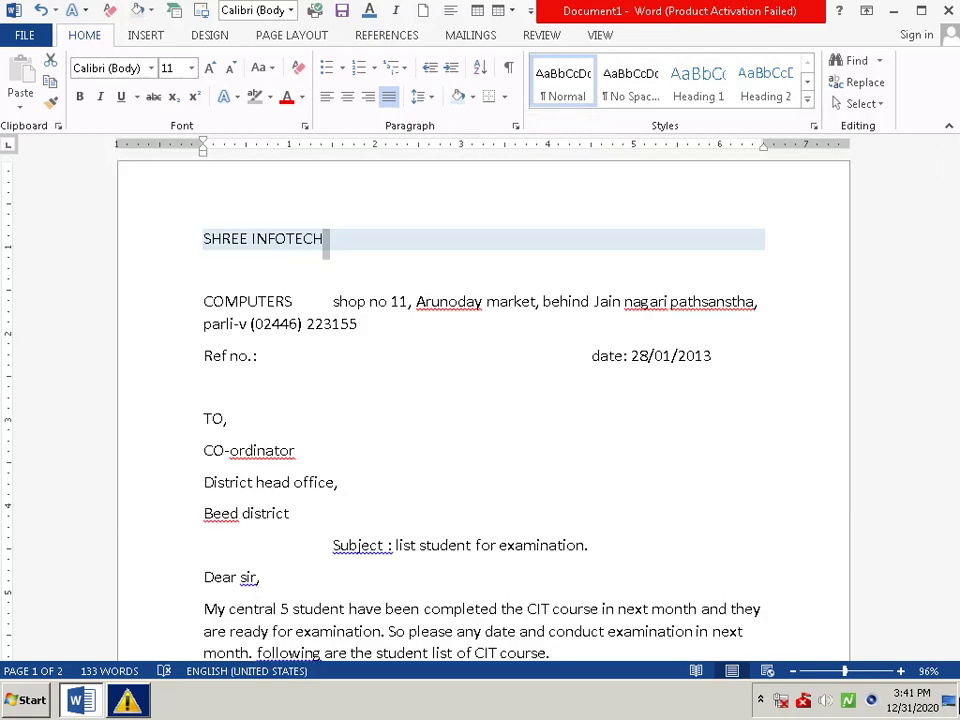
{"action": "left_click", "coordinate": [953, 658]}
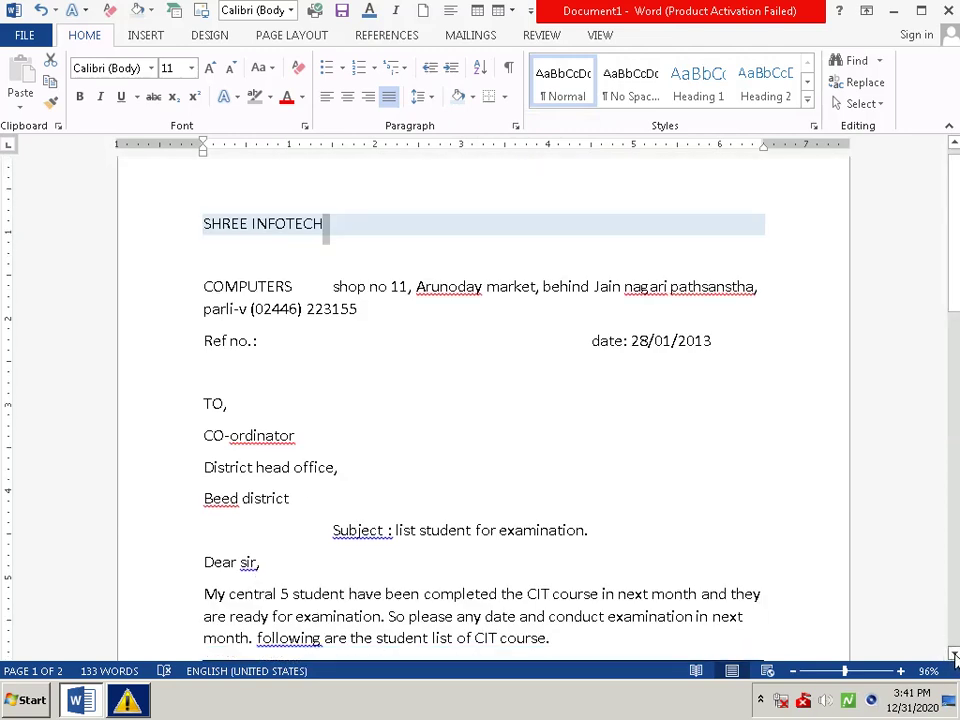
{"action": "left_click_drag", "start_coordinate": [953, 658], "coordinate": [953, 658]}
{"action": "scroll", "coordinate": [600, 450], "scroll_direction": "down", "scroll_amount": 3}
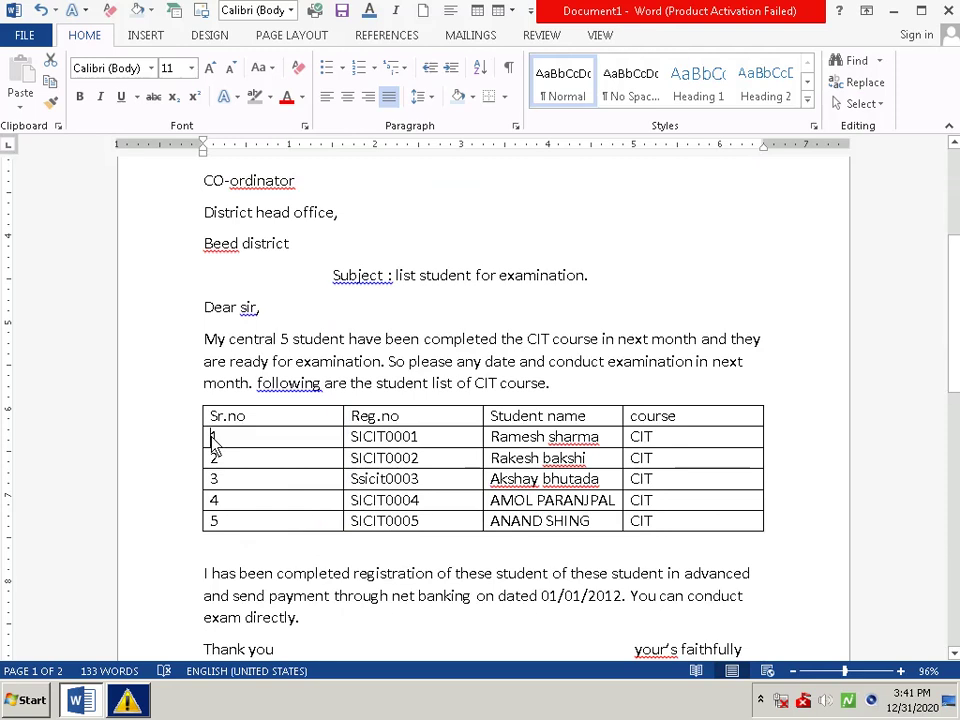
- Shade the first data row (Sr.no 1) of the student table light blue
{"action": "left_click_drag", "start_coordinate": [212, 440], "coordinate": [643, 452]}
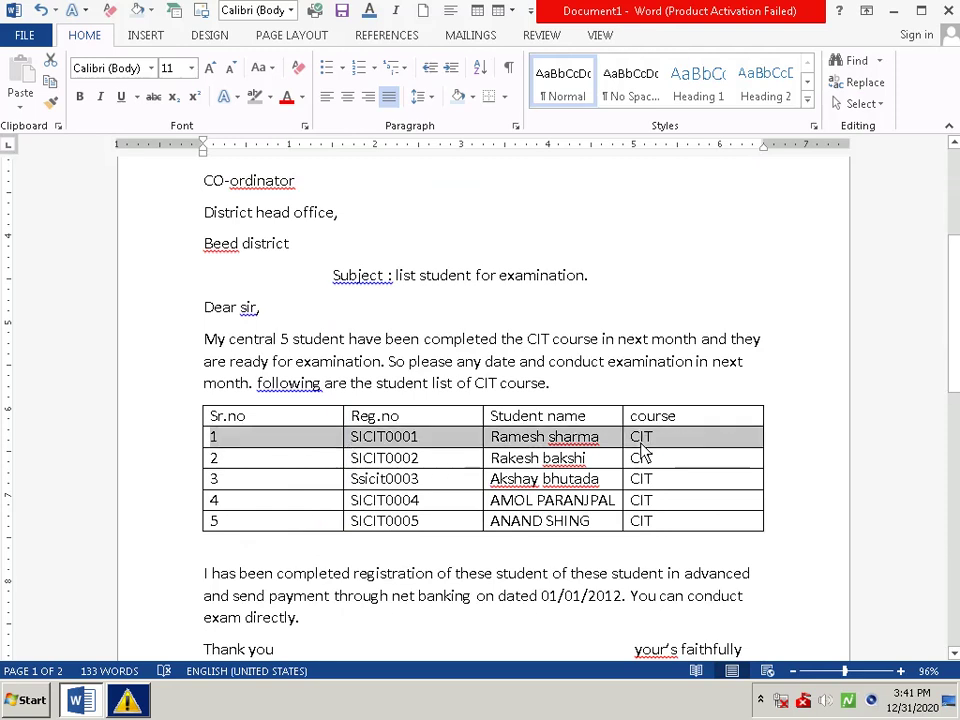
{"action": "left_click", "coordinate": [471, 98]}
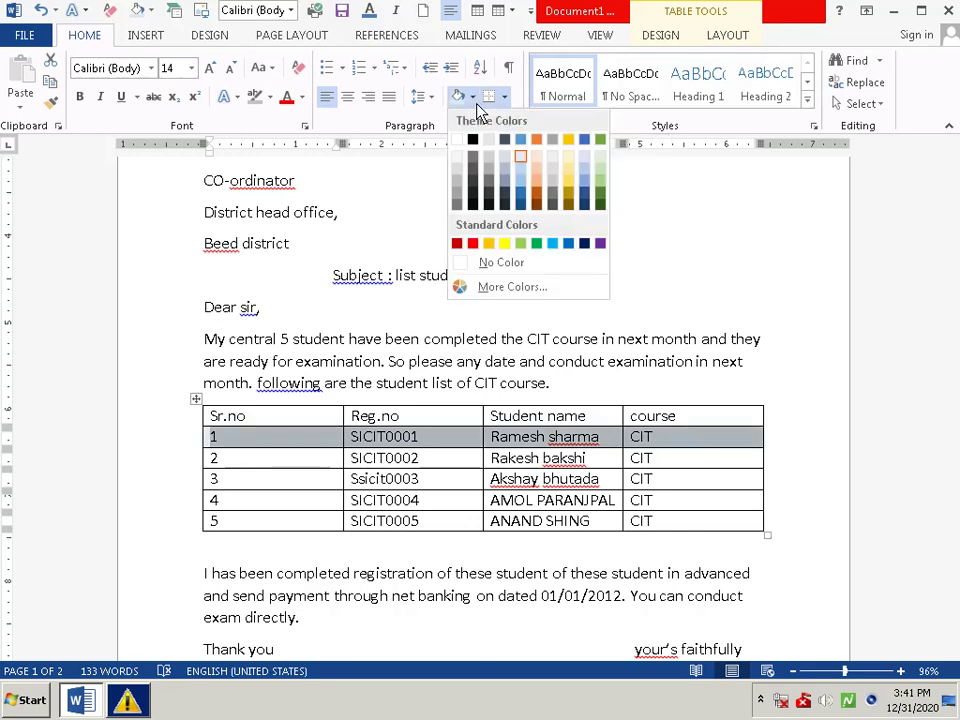
{"action": "left_click", "coordinate": [514, 160]}
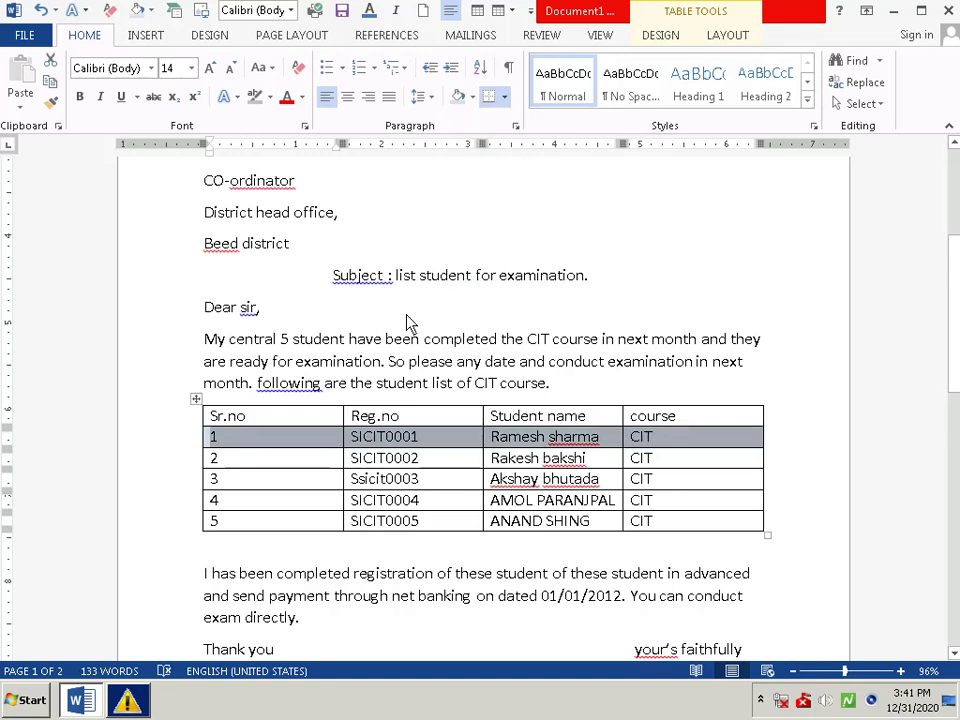
{"action": "left_click", "coordinate": [218, 488]}
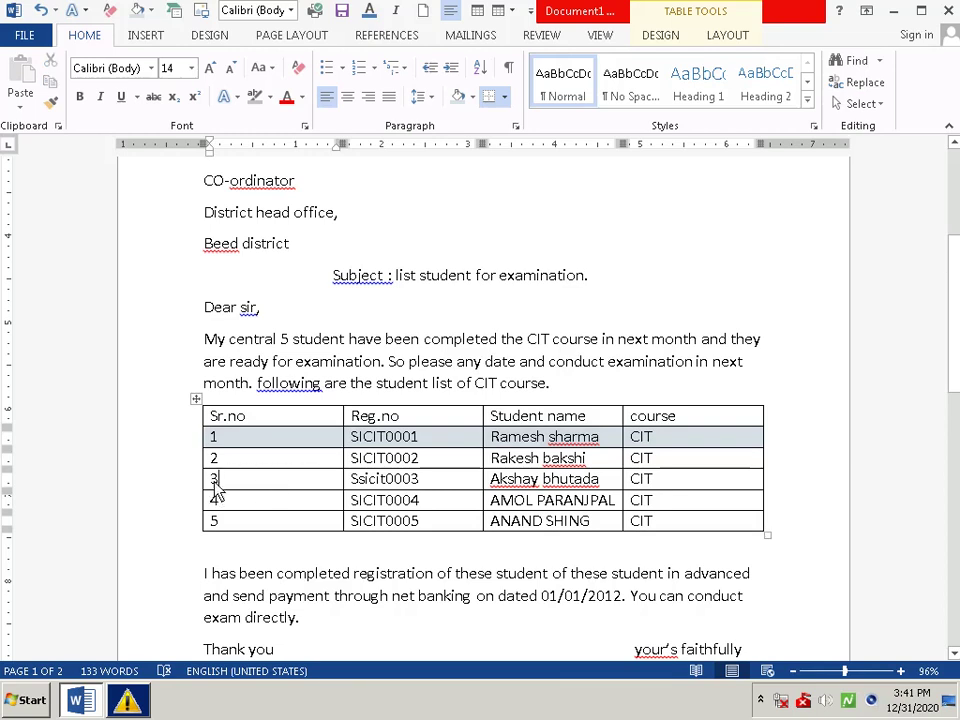
- Give the third data row the same light blue shading
{"action": "left_click_drag", "start_coordinate": [213, 486], "coordinate": [669, 482]}
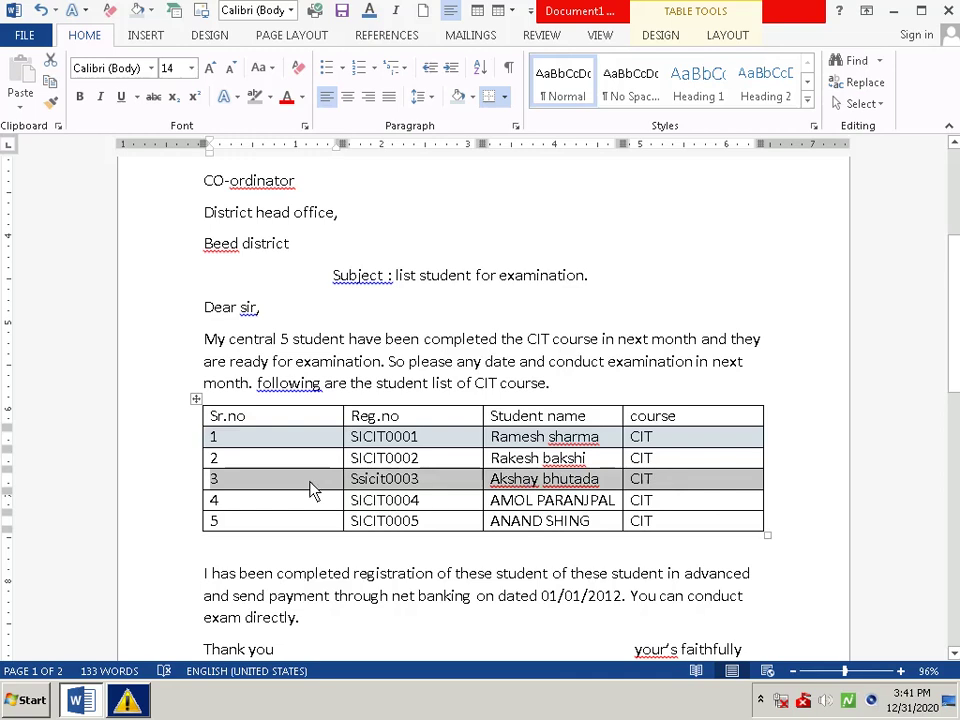
{"action": "left_click", "coordinate": [470, 97]}
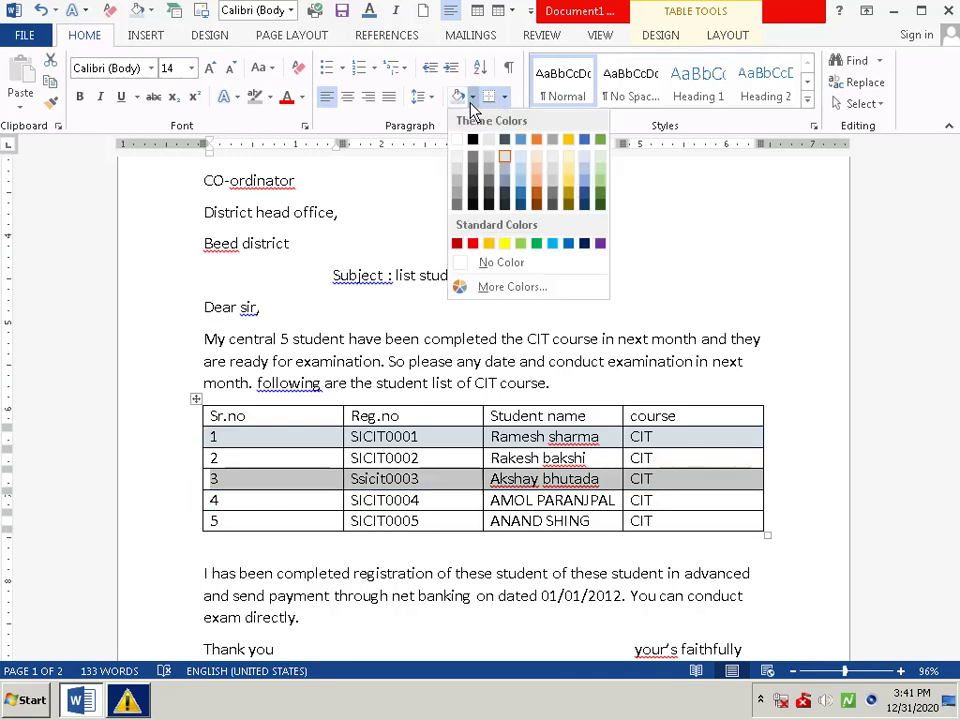
{"action": "left_click", "coordinate": [505, 160]}
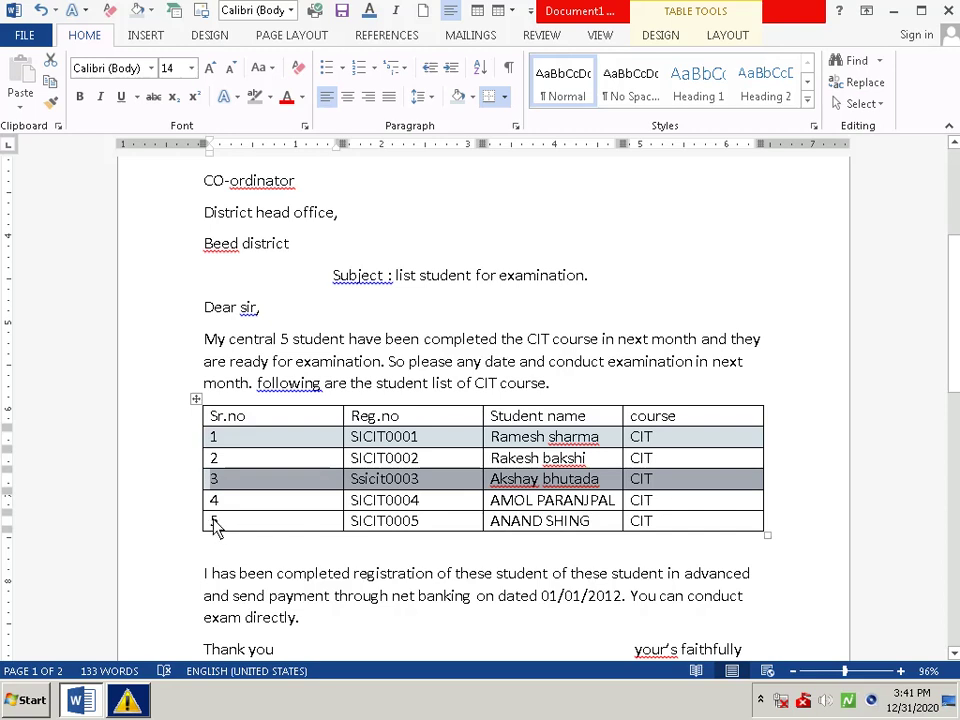
{"action": "mouse_move", "coordinate": [246, 536]}
{"action": "left_mouse_down"}
{"action": "mouse_move", "coordinate": [655, 519]}
{"action": "mouse_move", "coordinate": [657, 529]}
{"action": "left_mouse_up"}
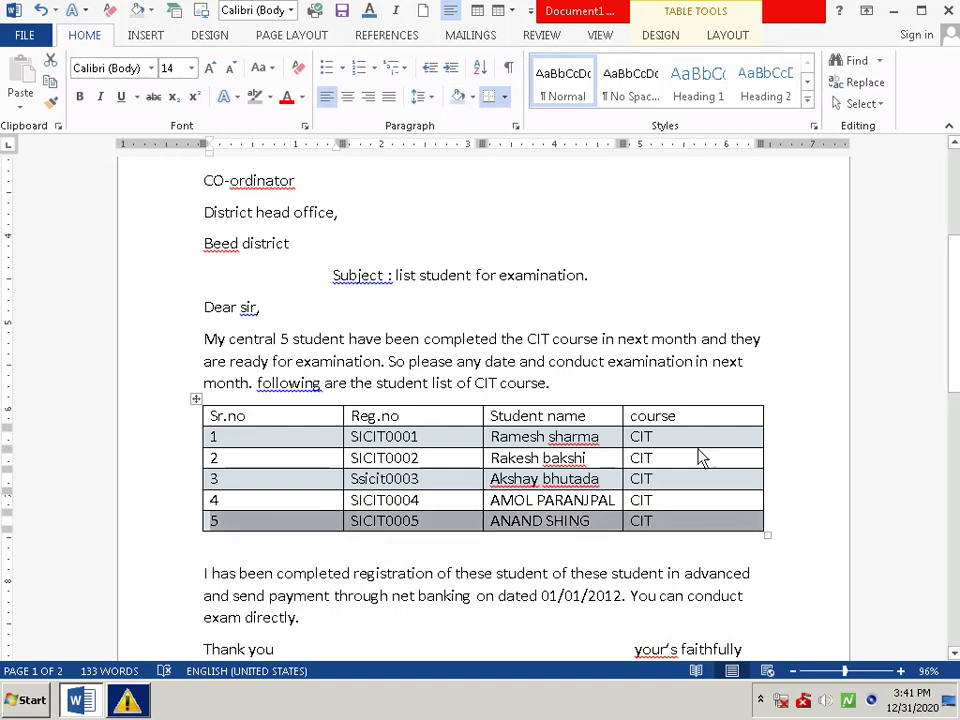
{"action": "scroll", "coordinate": [700, 456], "scroll_direction": "up", "scroll_amount": 4}
{"action": "scroll", "coordinate": [703, 339], "scroll_direction": "down", "scroll_amount": 4}
{"action": "scroll", "coordinate": [702, 332], "scroll_direction": "down", "scroll_amount": 4}
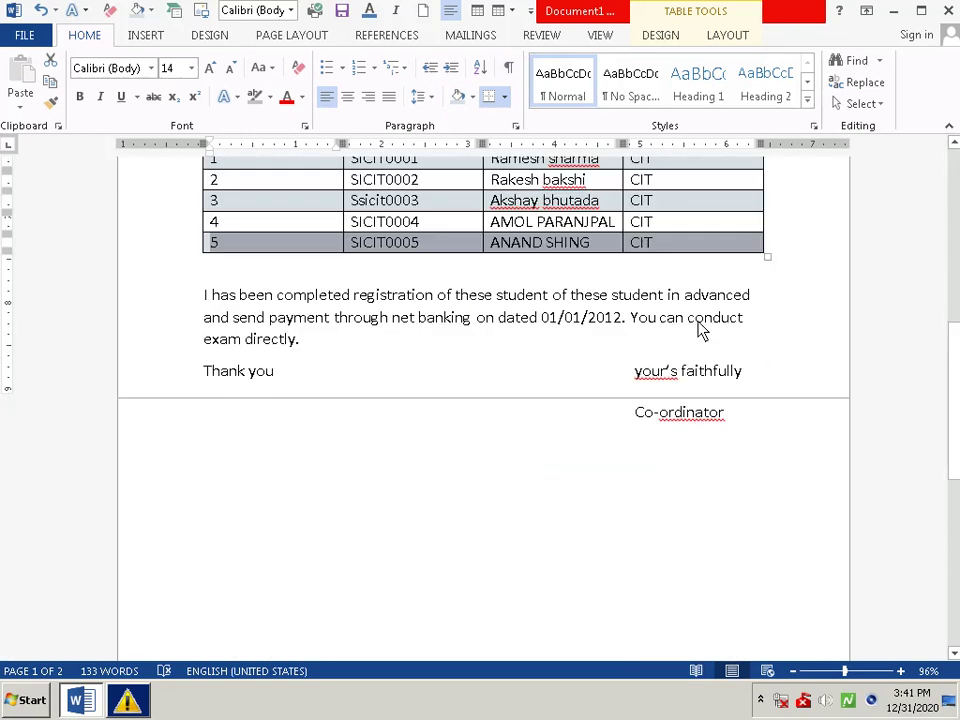
{"action": "scroll", "coordinate": [700, 330], "scroll_direction": "up", "scroll_amount": 6}
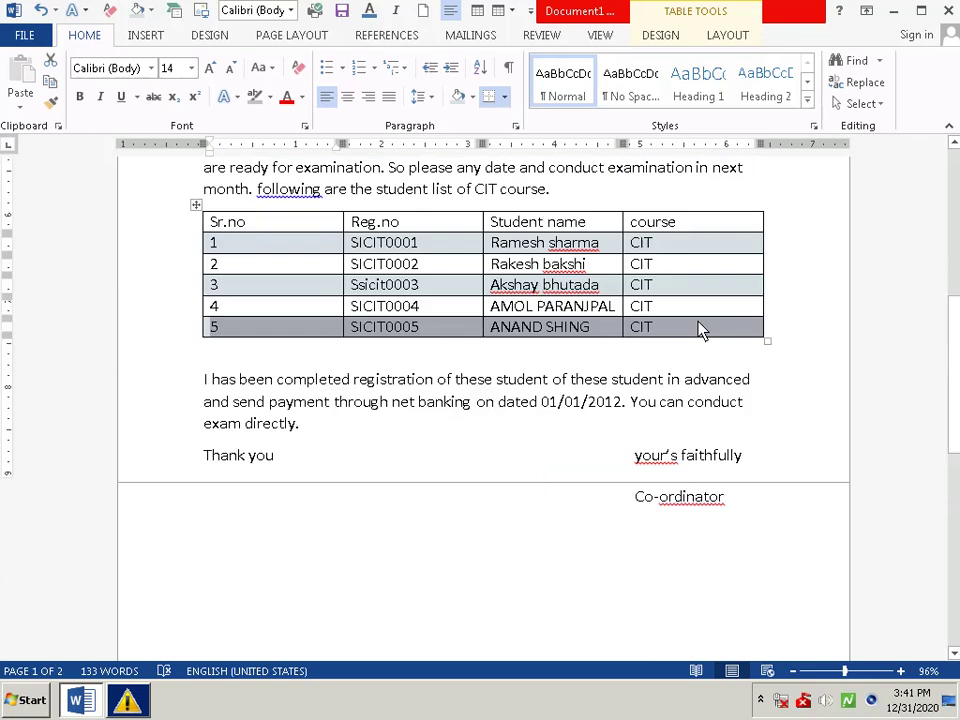
{"action": "scroll", "coordinate": [702, 331], "scroll_direction": "up", "scroll_amount": 2}
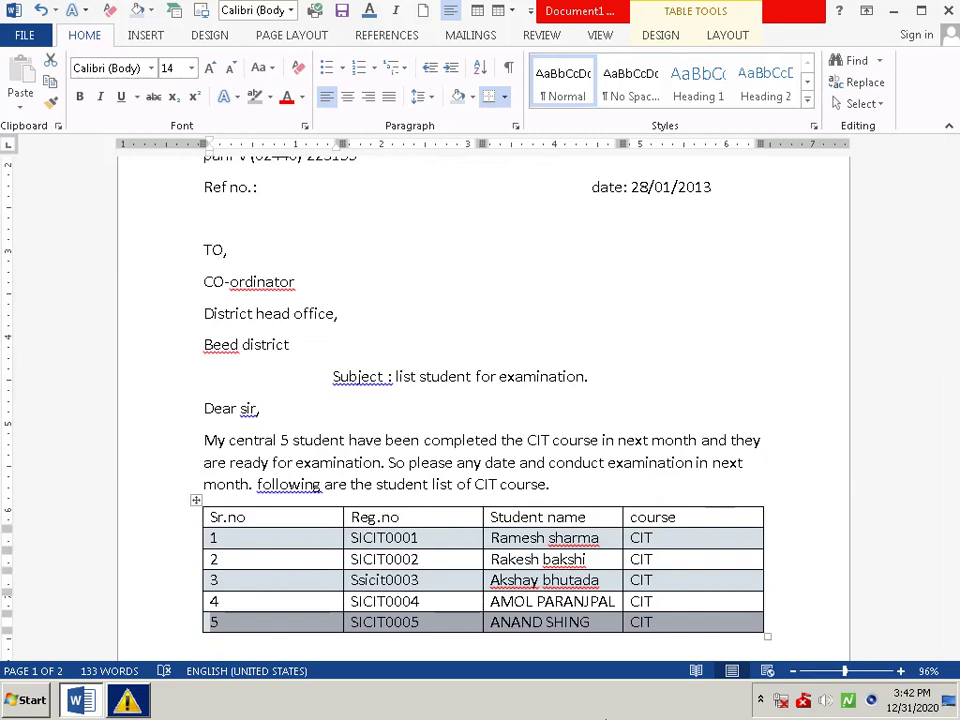
{"action": "left_click", "coordinate": [762, 705]}
{"action": "left_click", "coordinate": [742, 620]}
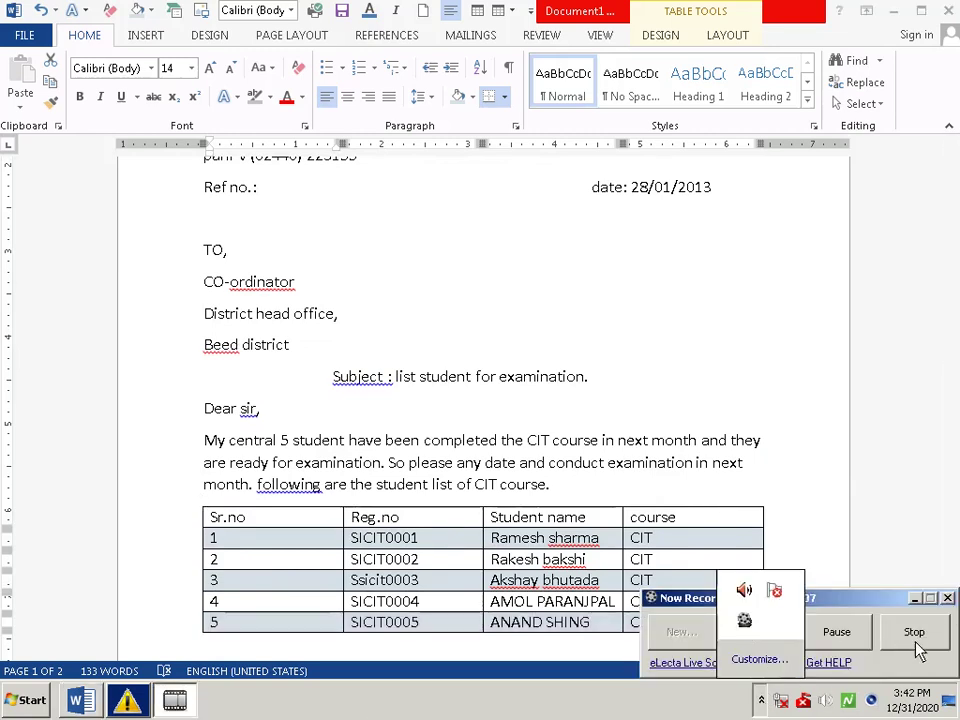